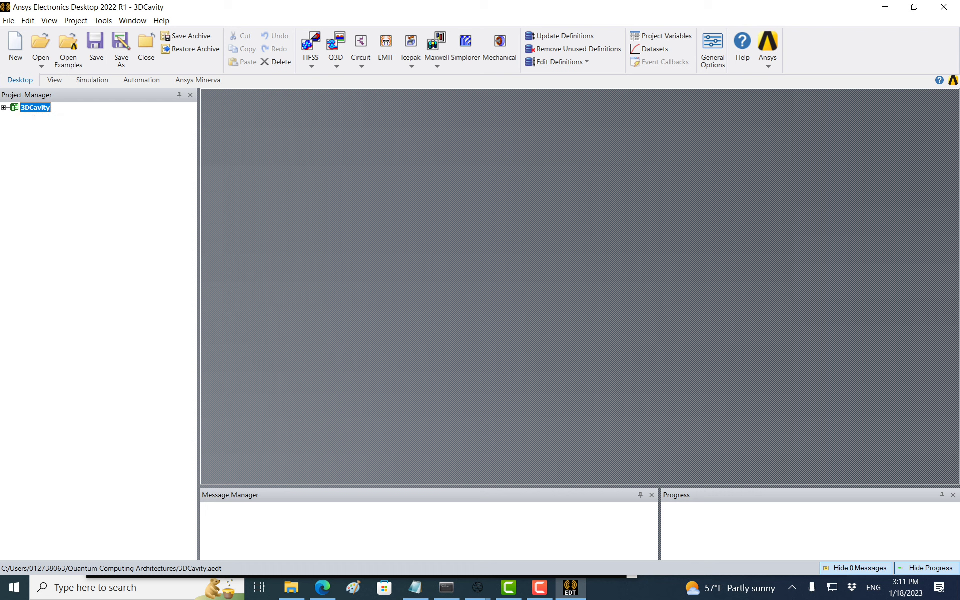
Create a new empty project alongside the existing 3DCavity project
{"action": "key", "text": "Right"}
{"action": "key", "text": "Left"}
{"action": "left_click", "coordinate": [8, 21]}
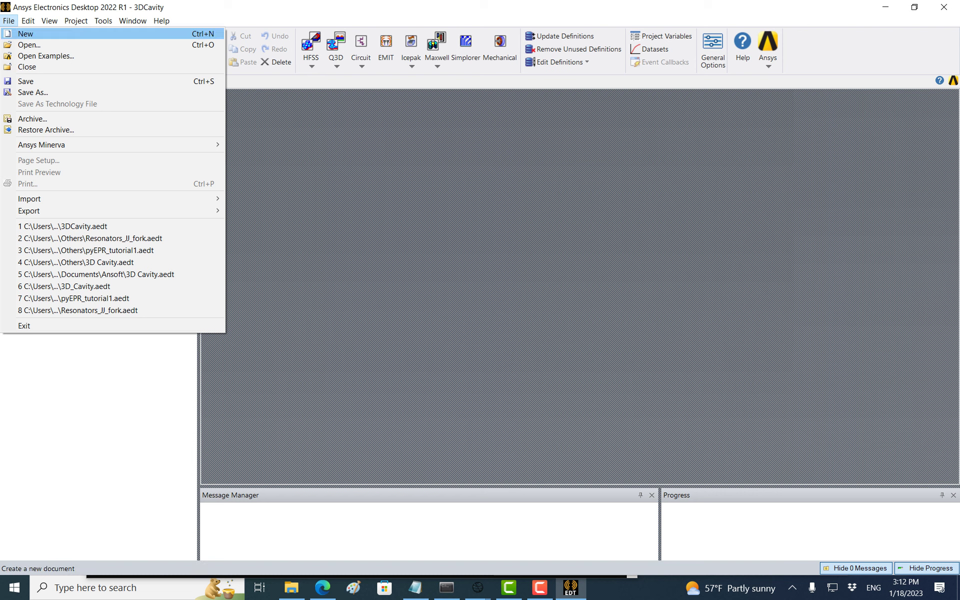
{"action": "left_click", "coordinate": [20, 33]}
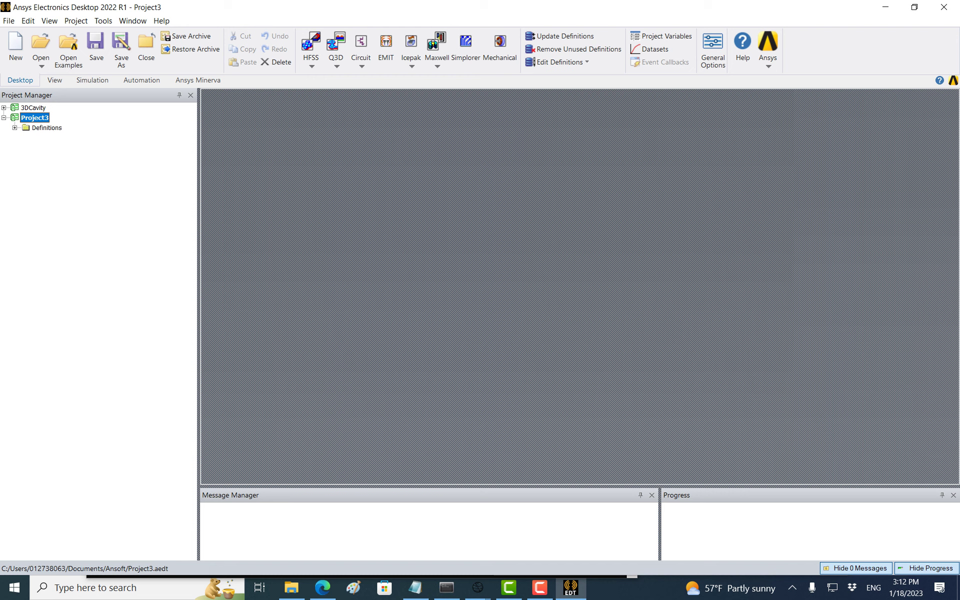
Rename the new project as 3DCavity_Transmon
{"action": "right_click", "coordinate": [36, 118]}
{"action": "left_click", "coordinate": [70, 141]}
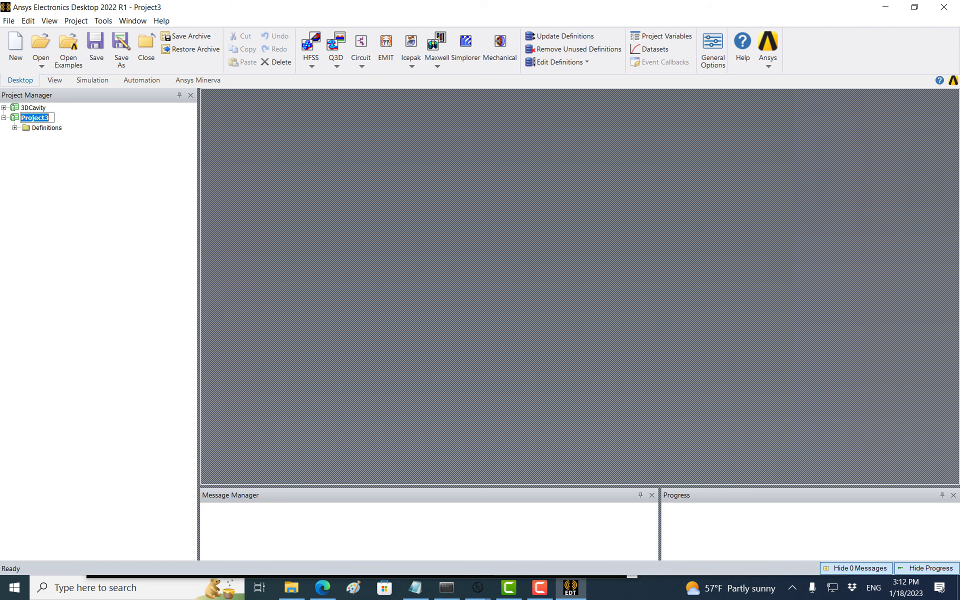
{"action": "type", "text": "3D"}
{"action": "type", "text": "_Transmon"}
{"action": "key", "text": "BackSpace"}
{"action": "key", "text": "BackSpace"}
{"action": "key", "text": "BackSpace"}
{"action": "key", "text": "BackSpace"}
{"action": "key", "text": "BackSpace"}
{"action": "key", "text": "BackSpace"}
{"action": "key", "text": "BackSpace"}
{"action": "key", "text": "BackSpace"}
{"action": "key", "text": "BackSpace"}
{"action": "type", "text": "Cavity_Transmon"}
{"action": "key", "text": "Return"}
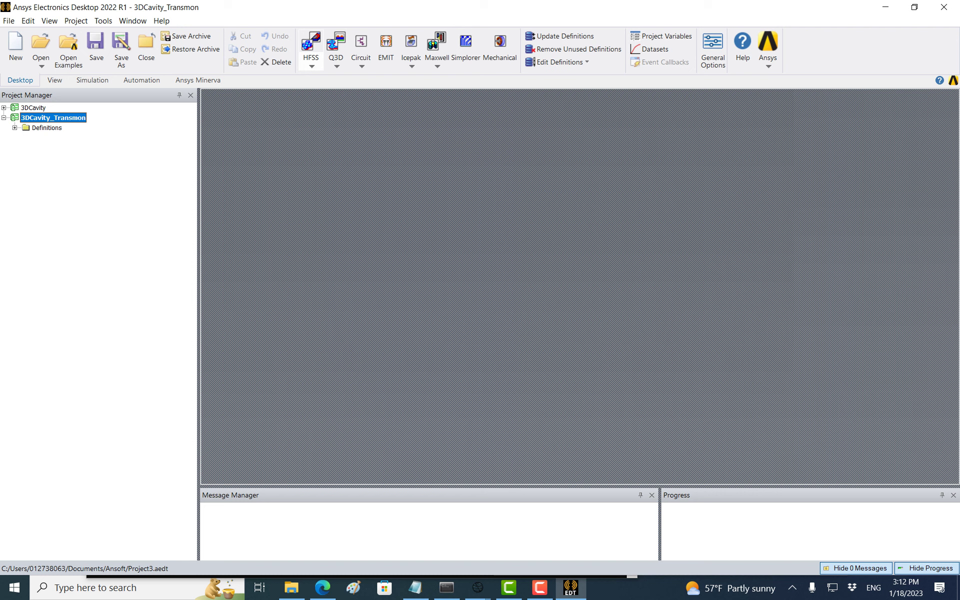
Insert an HFSS design into the 3DCavity_Transmon project and expand its contents in the project tree
{"action": "left_click", "coordinate": [311, 64]}
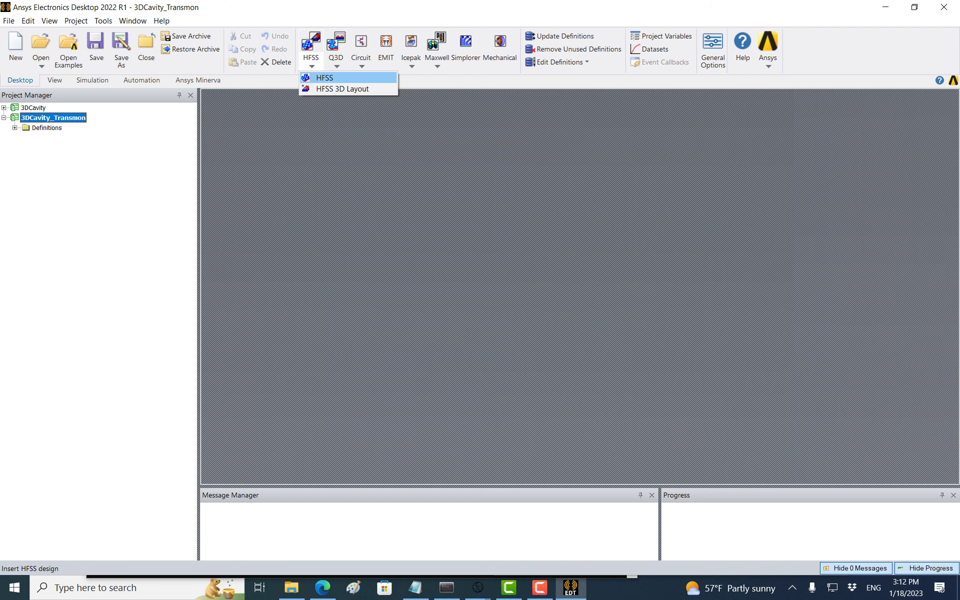
{"action": "left_click", "coordinate": [325, 78]}
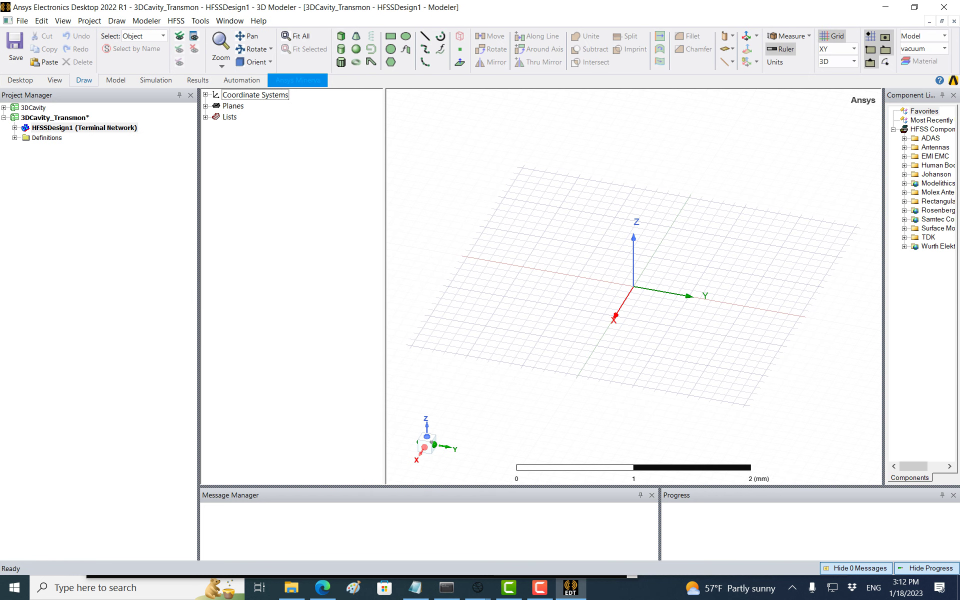
{"action": "left_click", "coordinate": [15, 128]}
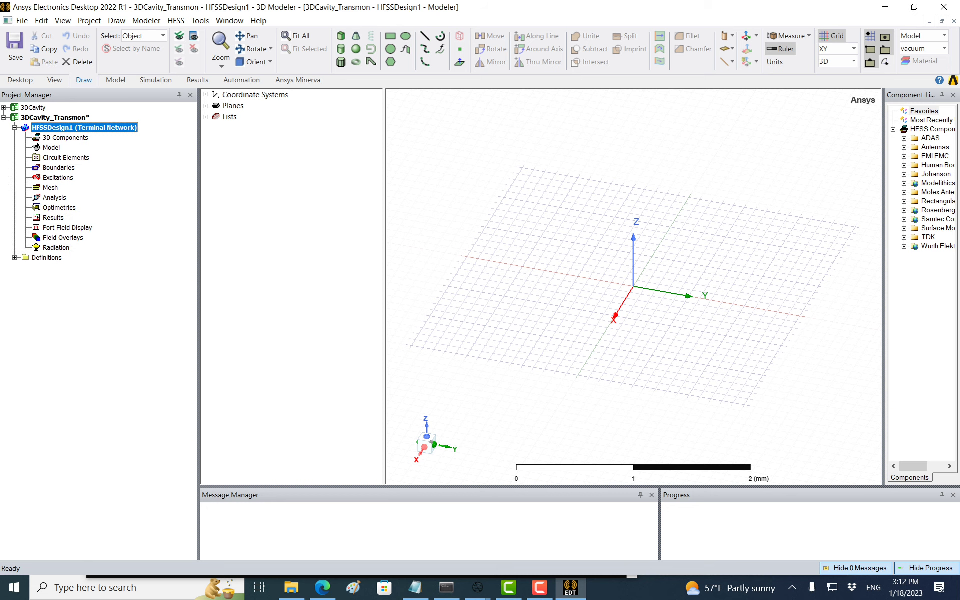
{"action": "right_click", "coordinate": [114, 128]}
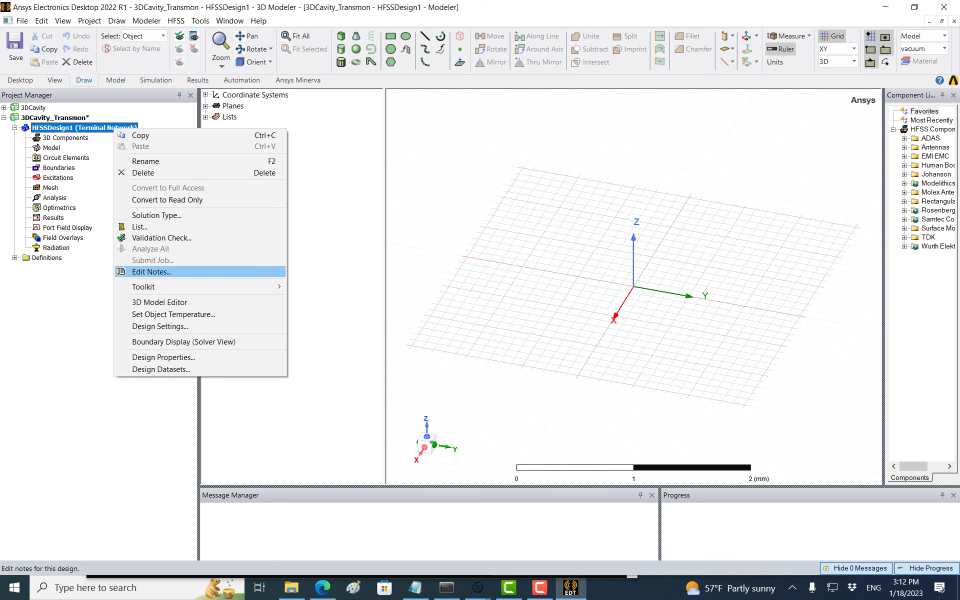
{"action": "left_click", "coordinate": [163, 357]}
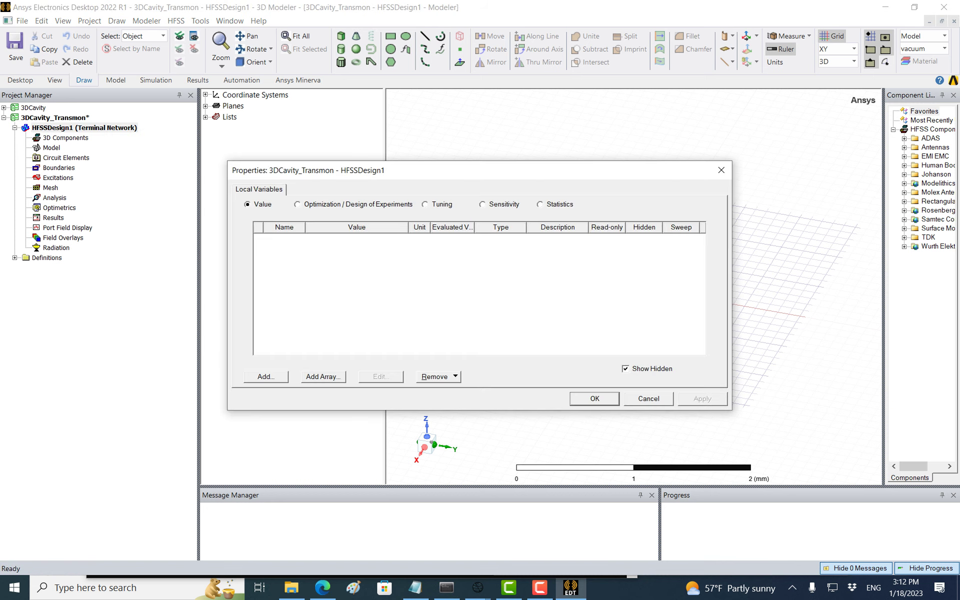
{"action": "key", "text": "Escape"}
Set the solution type of the new HFSS design to Eigenmode
{"action": "left_click", "coordinate": [84, 128]}
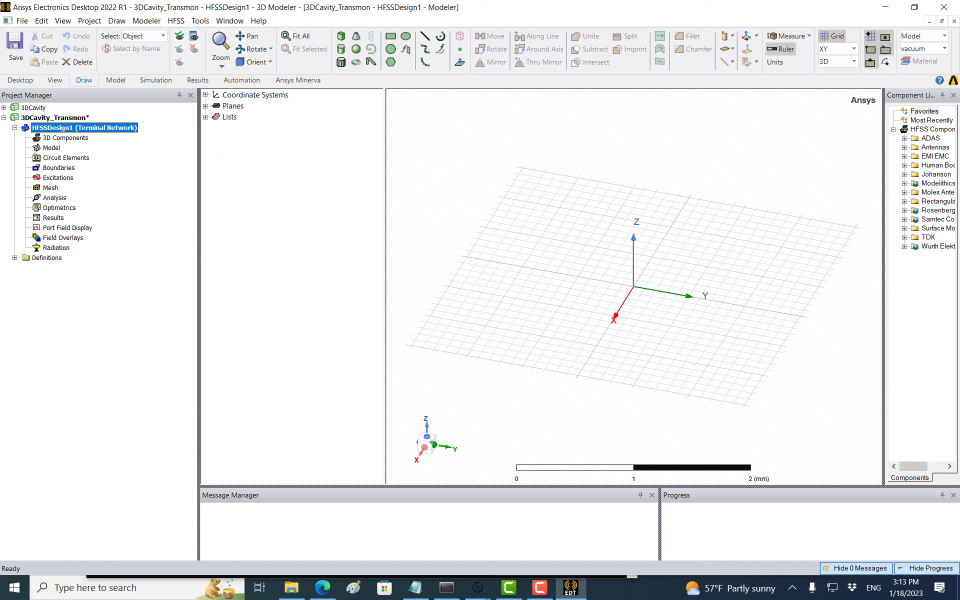
{"action": "right_click", "coordinate": [110, 127]}
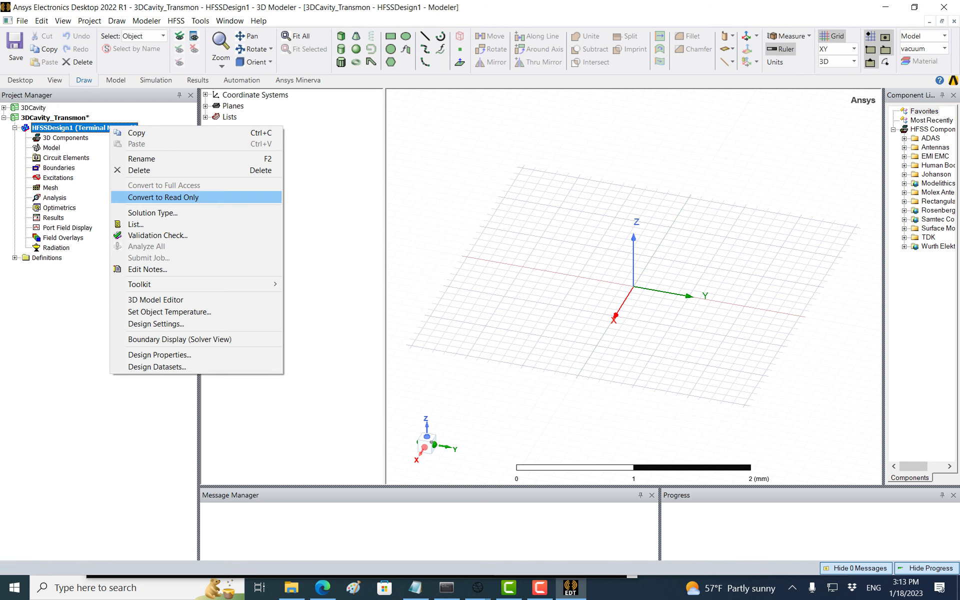
{"action": "left_click", "coordinate": [154, 212]}
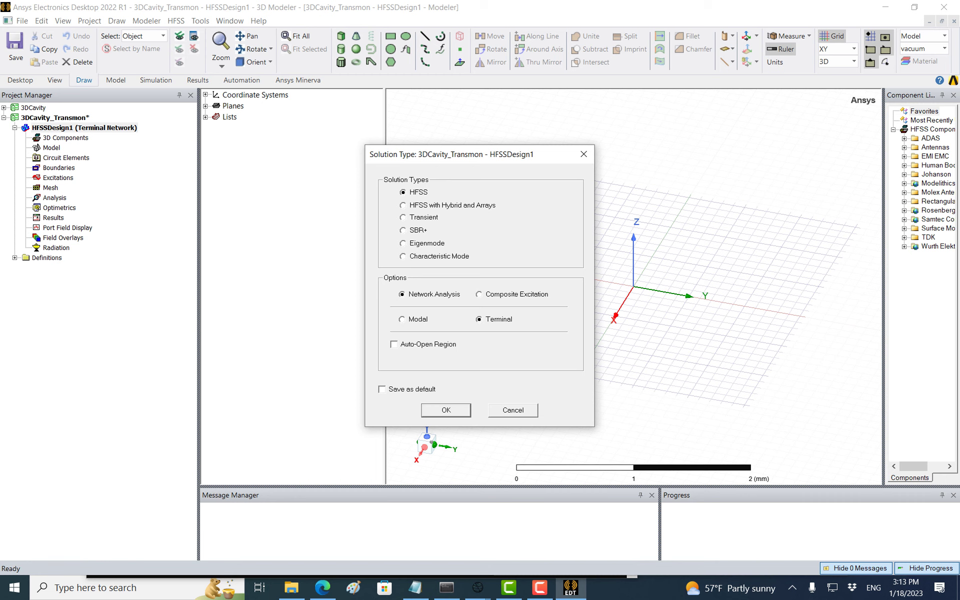
{"action": "left_click", "coordinate": [404, 244]}
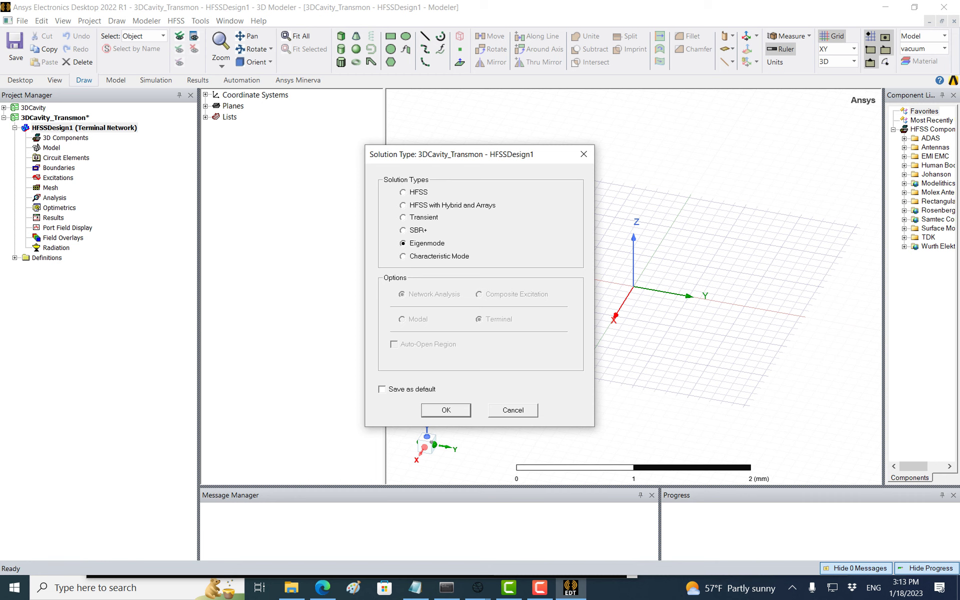
{"action": "key", "text": "Return"}
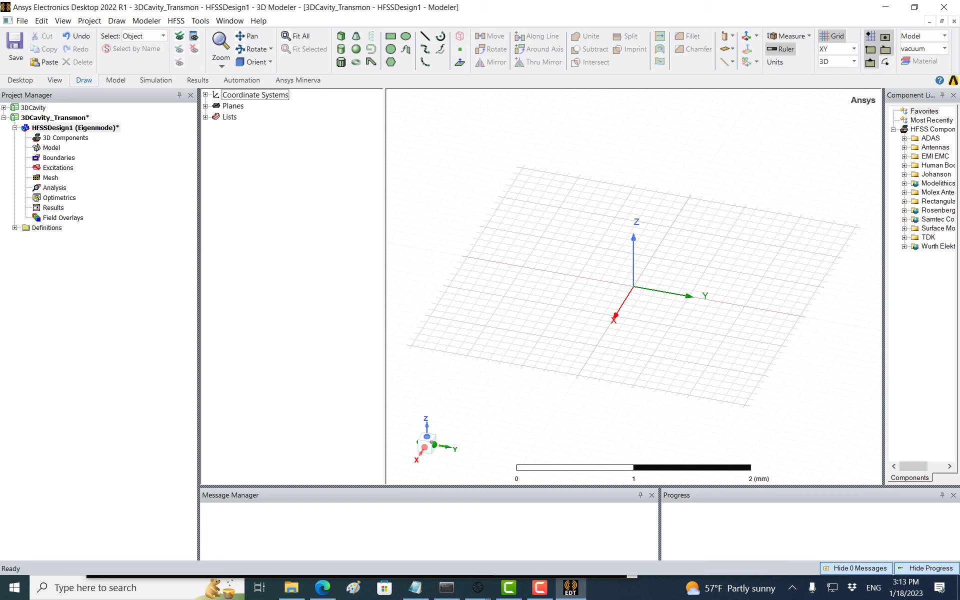
Open the HFSSDesign1 model of the existing 3DCavity project as a reference
{"action": "left_click", "coordinate": [4, 108]}
{"action": "left_click", "coordinate": [15, 118]}
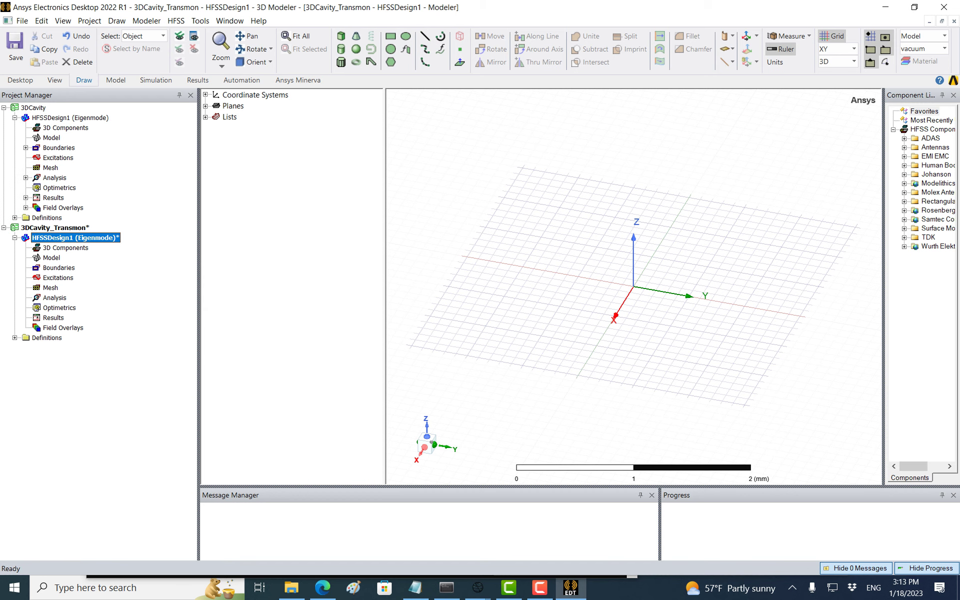
{"action": "double_click", "coordinate": [70, 118]}
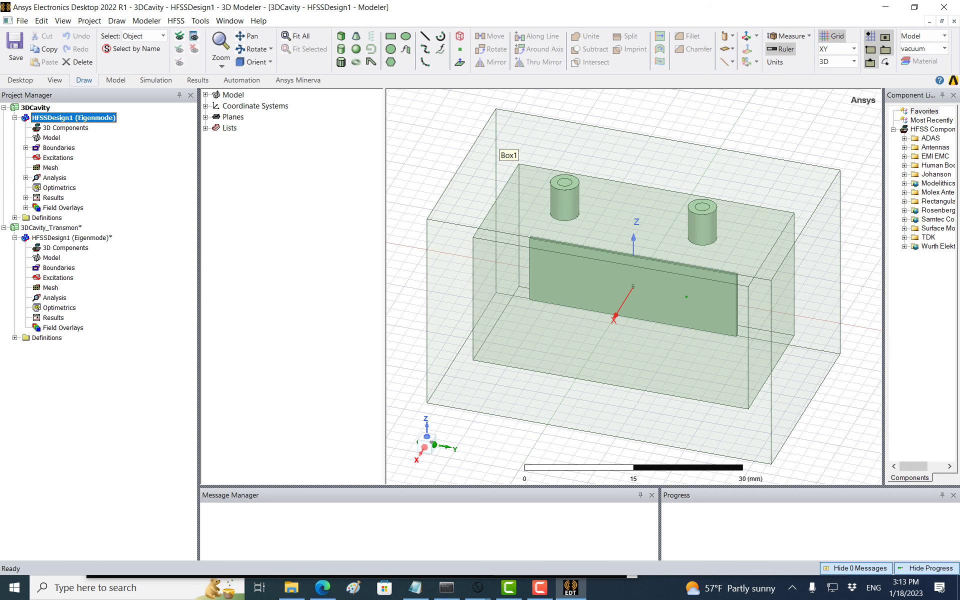
Examine the two rectangular pads and the small rectangle bridging them in the reference model, then view the whole cavity
{"action": "left_click", "coordinate": [465, 135]}
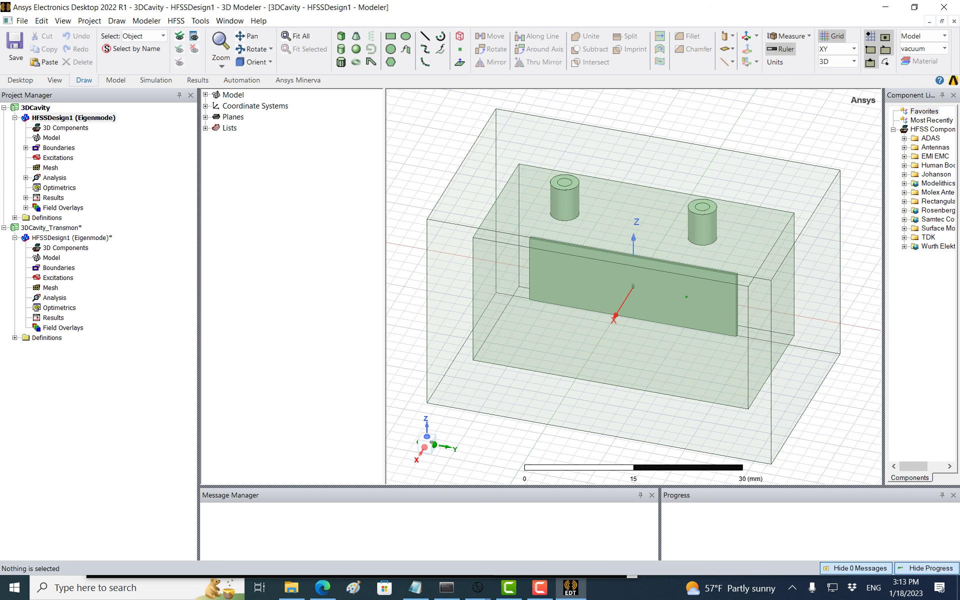
{"action": "scroll", "coordinate": [465, 135], "scroll_direction": "up", "scroll_amount": 5}
{"action": "scroll", "coordinate": [632, 286], "scroll_direction": "up", "scroll_amount": 10}
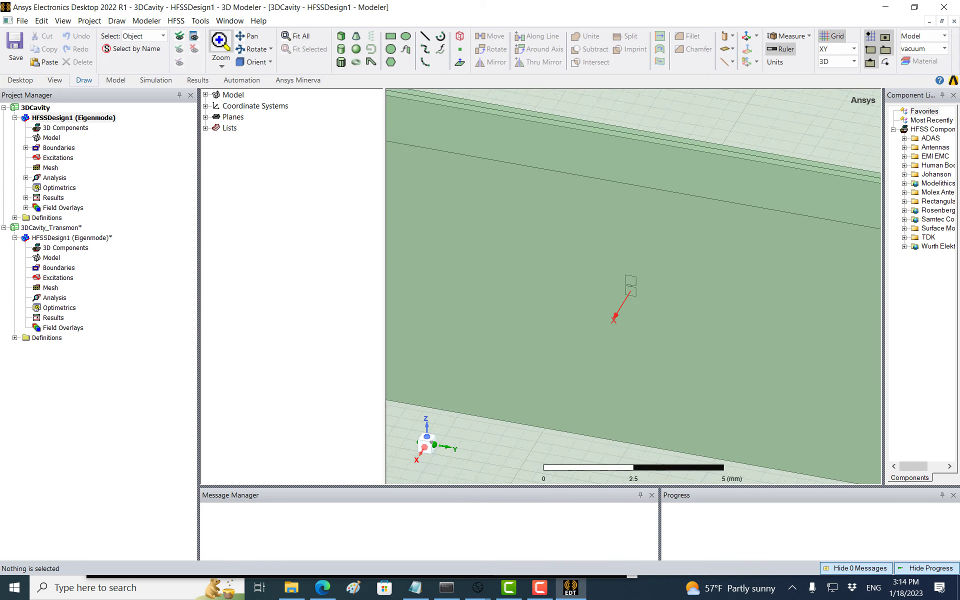
{"action": "scroll", "coordinate": [633, 288], "scroll_direction": "up", "scroll_amount": 6}
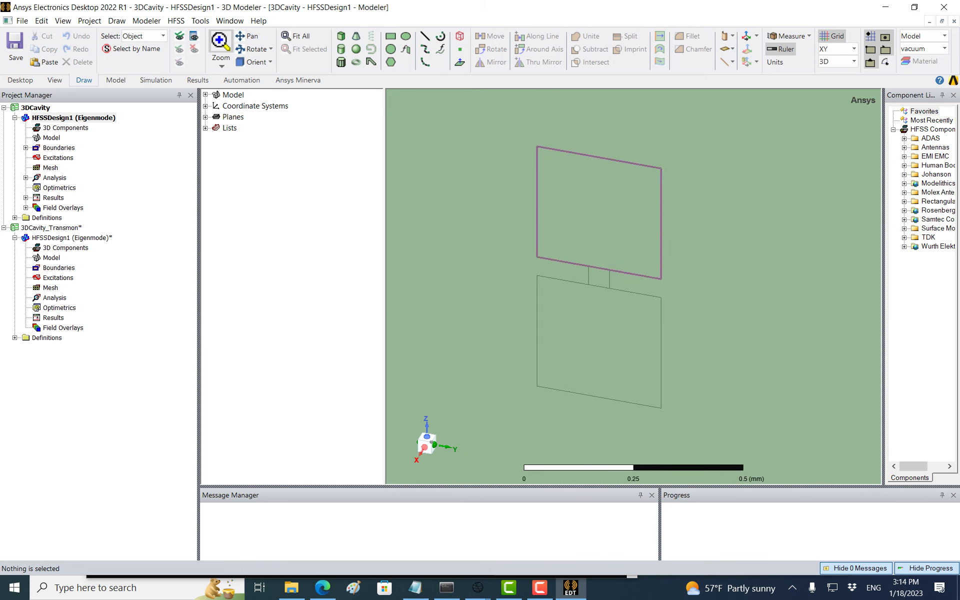
{"action": "left_click", "coordinate": [650, 174]}
{"action": "left_click", "coordinate": [599, 342], "text": "ctrl"}
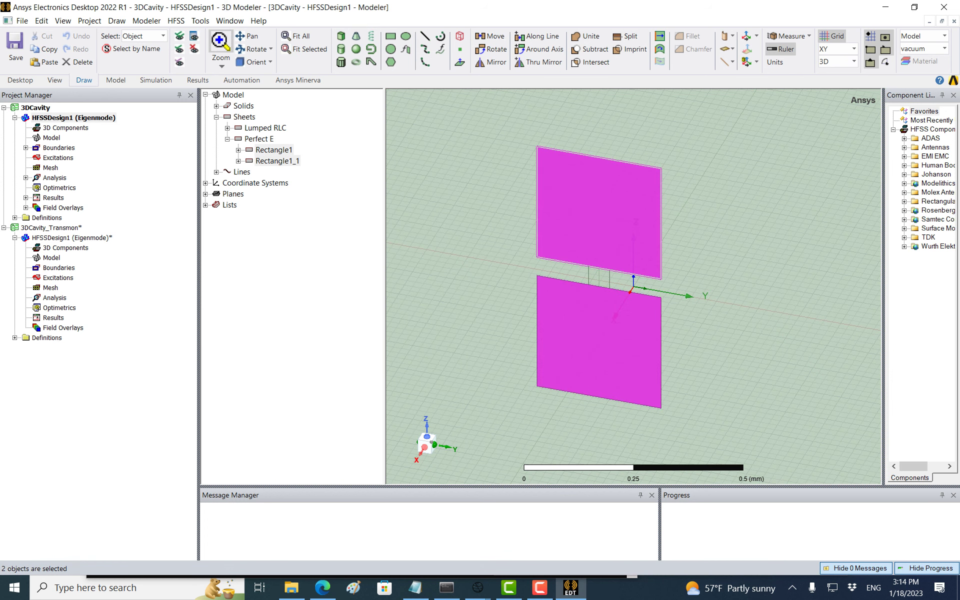
{"action": "left_click", "coordinate": [599, 278]}
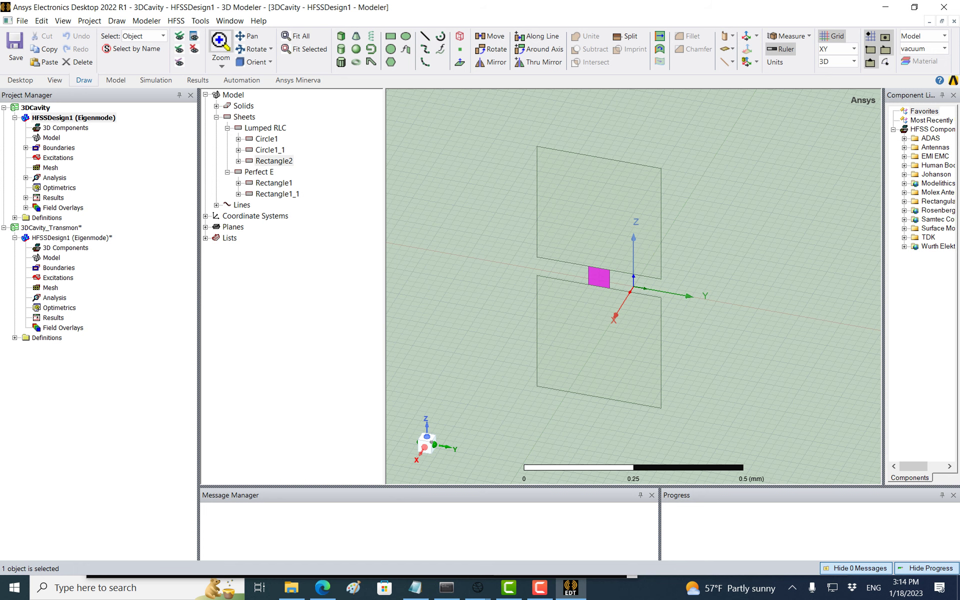
{"action": "left_click", "coordinate": [295, 36]}
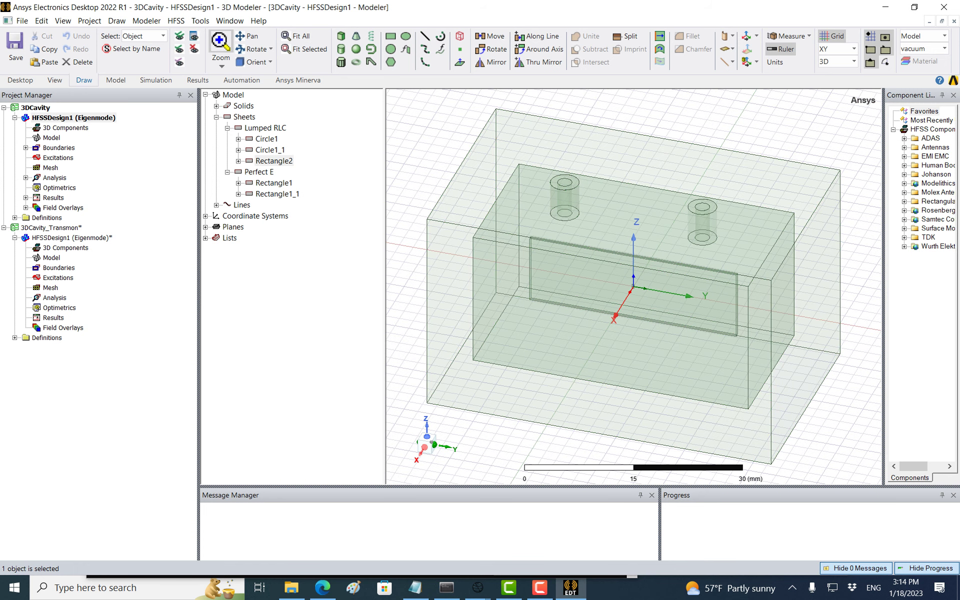
{"action": "scroll", "coordinate": [632, 286], "scroll_direction": "up", "scroll_amount": 2}
{"action": "scroll", "coordinate": [633, 287], "scroll_direction": "down", "scroll_amount": 2}
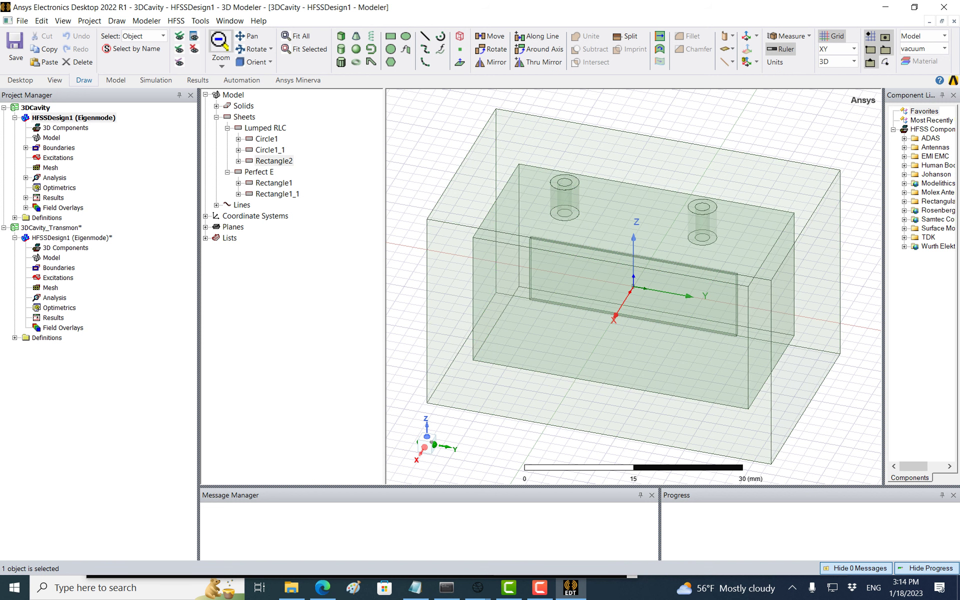
Inspect the position and dimensions of the perfect-conductor box Box1 in its CreateBox properties
{"action": "left_click", "coordinate": [217, 106]}
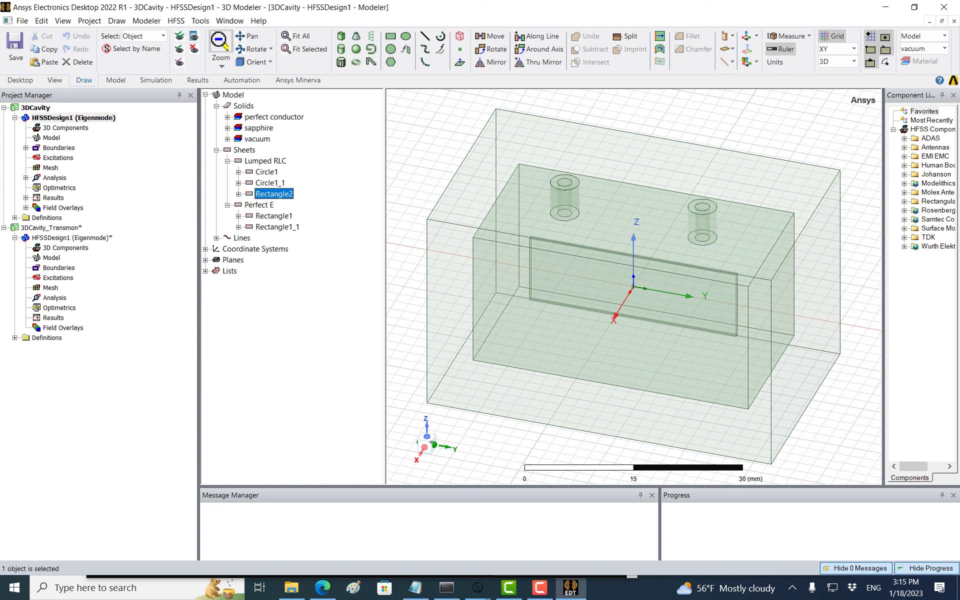
{"action": "left_click", "coordinate": [228, 117]}
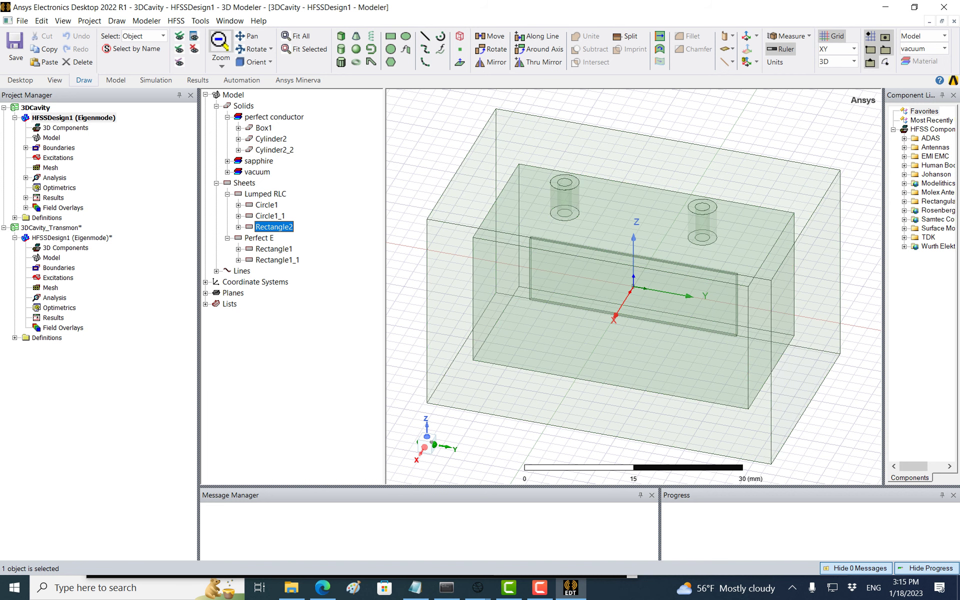
{"action": "left_click", "coordinate": [264, 128]}
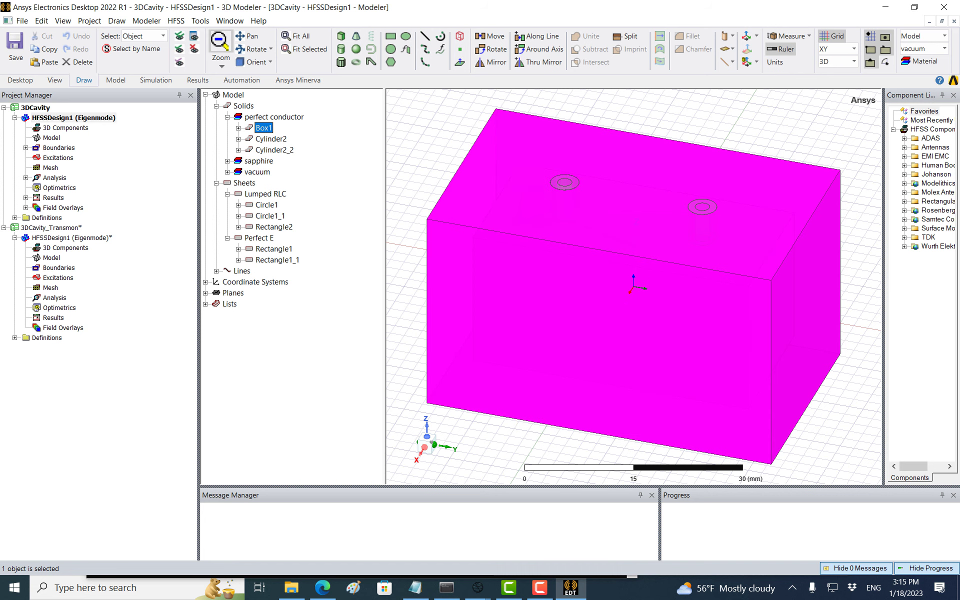
{"action": "left_click", "coordinate": [239, 128]}
{"action": "right_click", "coordinate": [278, 139]}
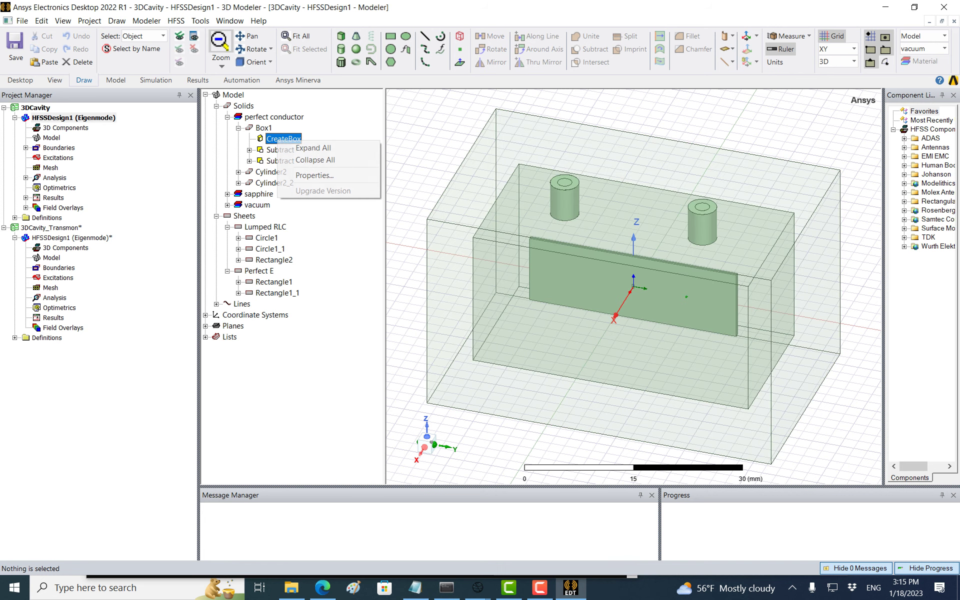
{"action": "left_click", "coordinate": [314, 175]}
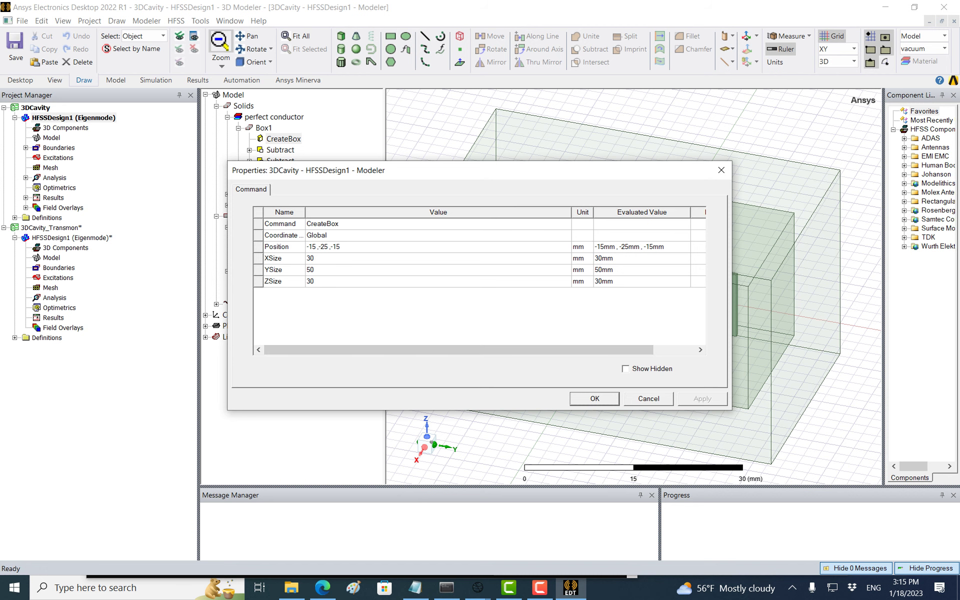
{"action": "left_click", "coordinate": [595, 399]}
Return to the HFSS design of the 3DCavity_Transmon project and save it
{"action": "double_click", "coordinate": [72, 238]}
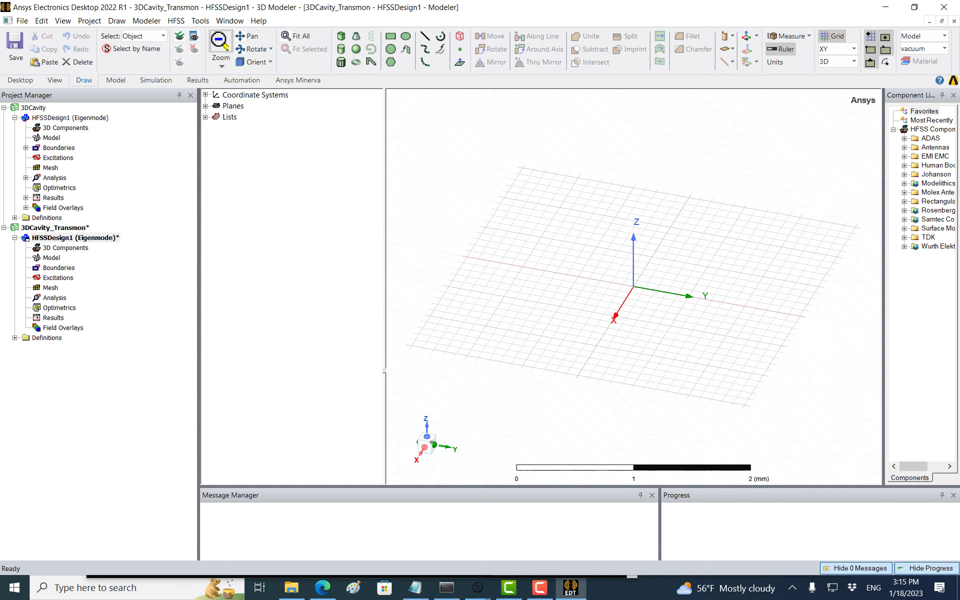
{"action": "key", "text": "ctrl+s"}
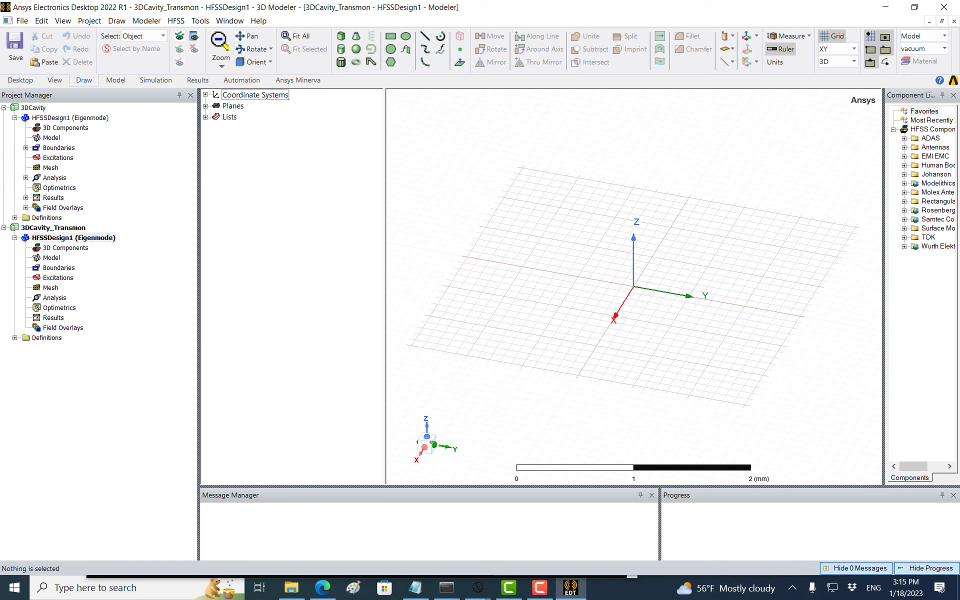
Draw a box about 0.6 × 1 × 0.8 mm in X, Y and Z, starting at position 0, -0.3, 0 mm
{"action": "left_click", "coordinate": [341, 36]}
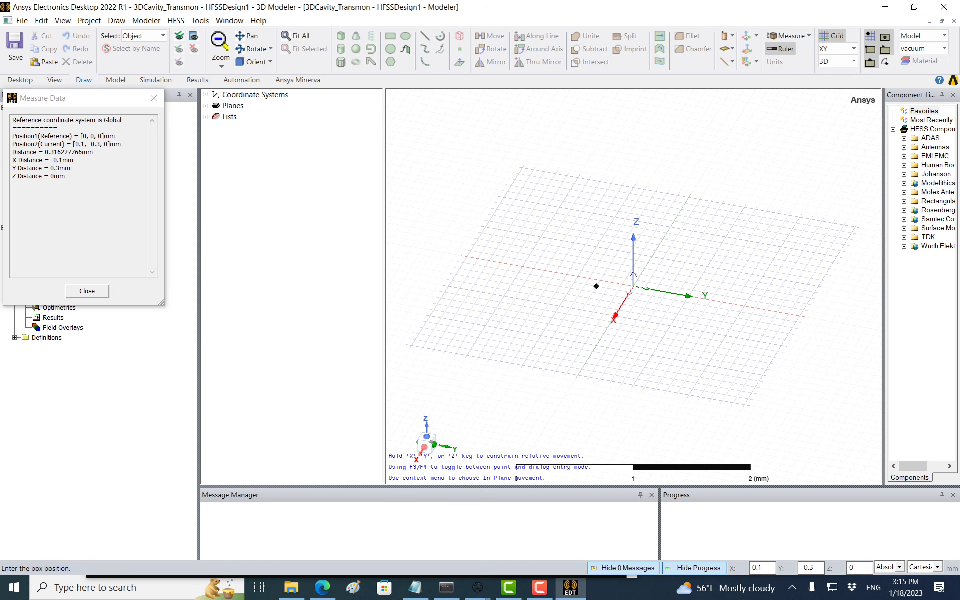
{"action": "left_click", "coordinate": [600, 280]}
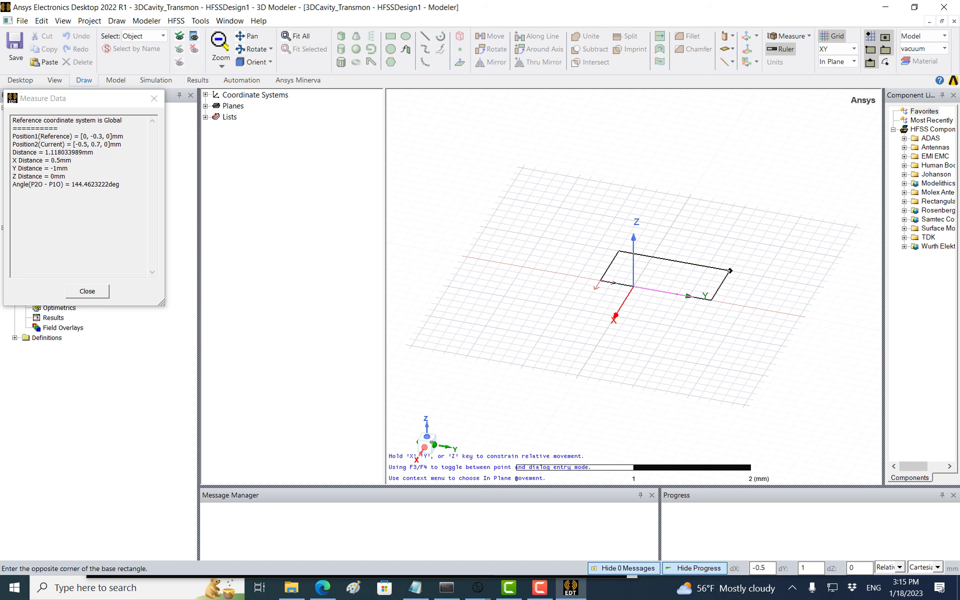
{"action": "left_click", "coordinate": [689, 336]}
{"action": "left_click", "coordinate": [689, 256]}
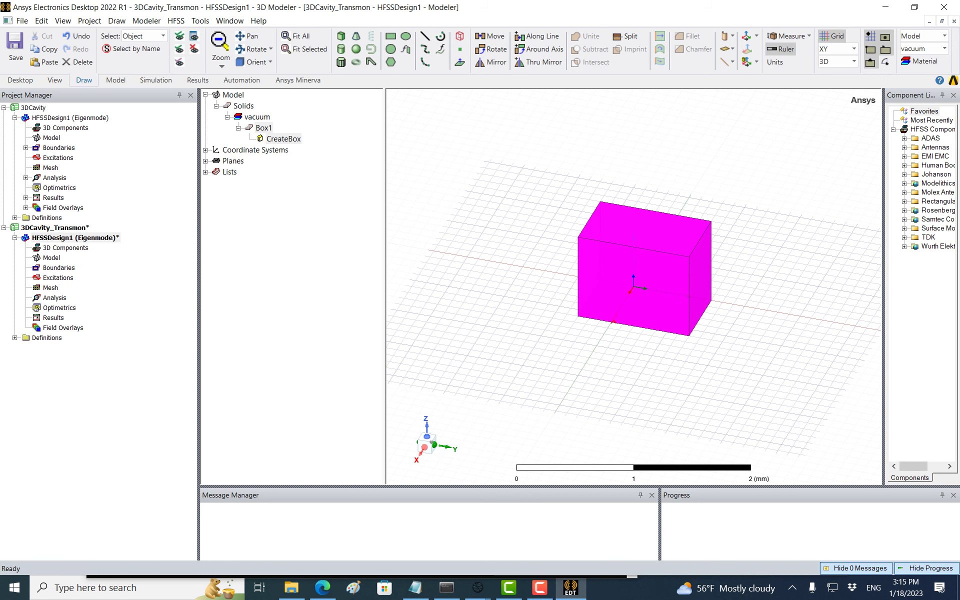
Set the XSize of Box1 to a new length variable Xmax with a value of 30 mm
{"action": "left_click", "coordinate": [285, 138]}
{"action": "right_click", "coordinate": [294, 140]}
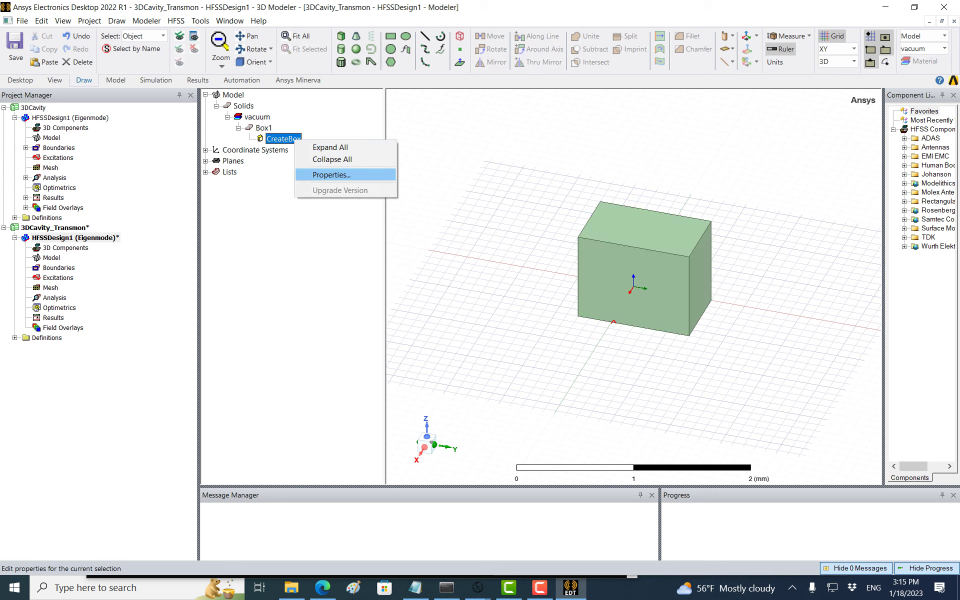
{"action": "left_click", "coordinate": [331, 174]}
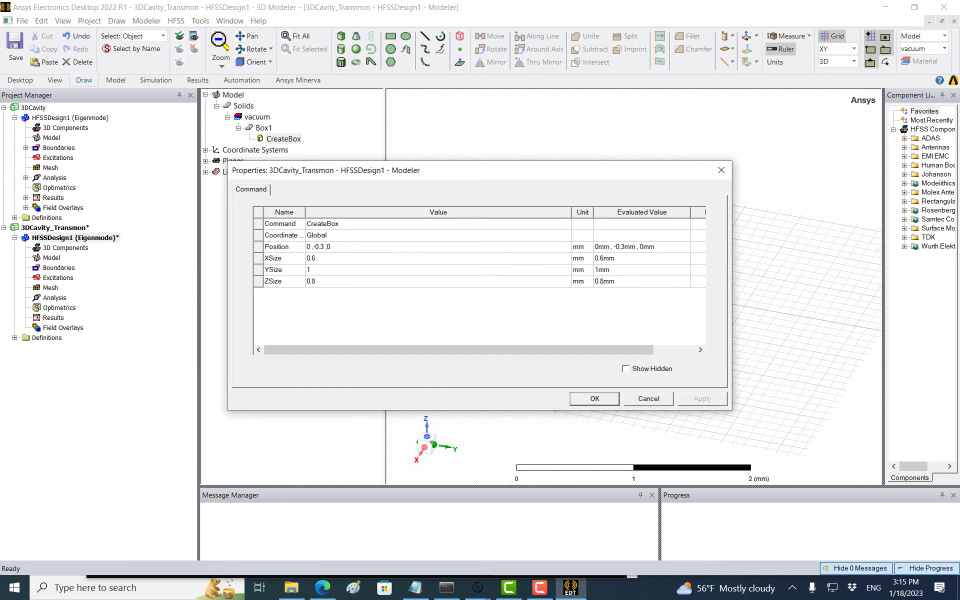
{"action": "double_click", "coordinate": [330, 259]}
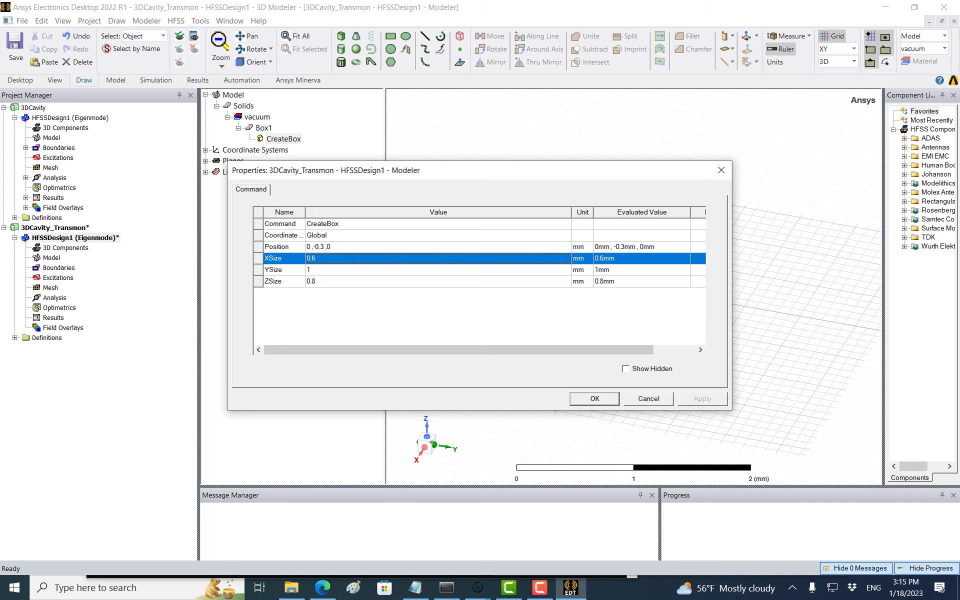
{"action": "key", "text": "BackSpace"}
{"action": "key", "text": "BackSpace"}
{"action": "key", "text": "BackSpace"}
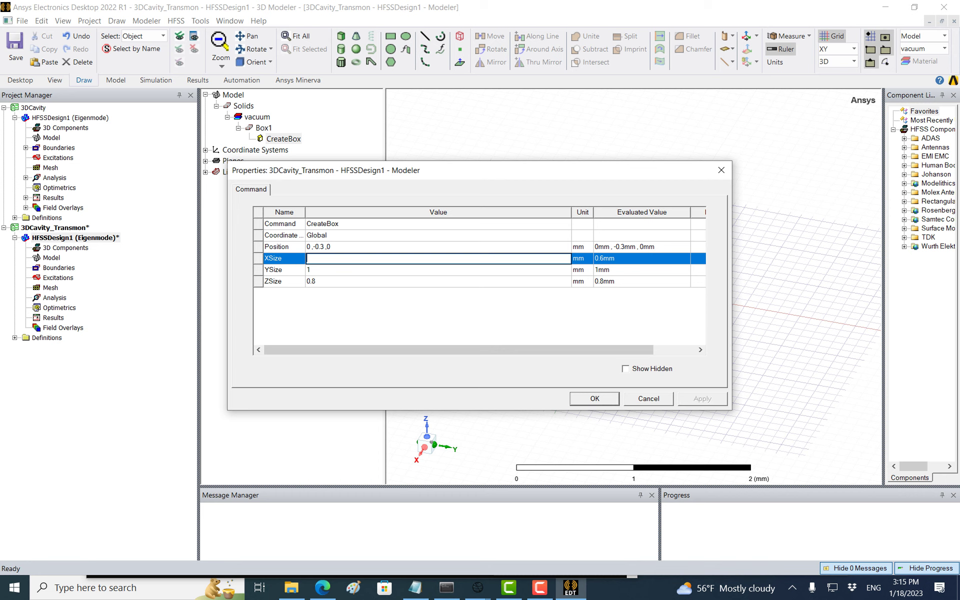
{"action": "type", "text": "Xmax"}
{"action": "key", "text": "Return"}
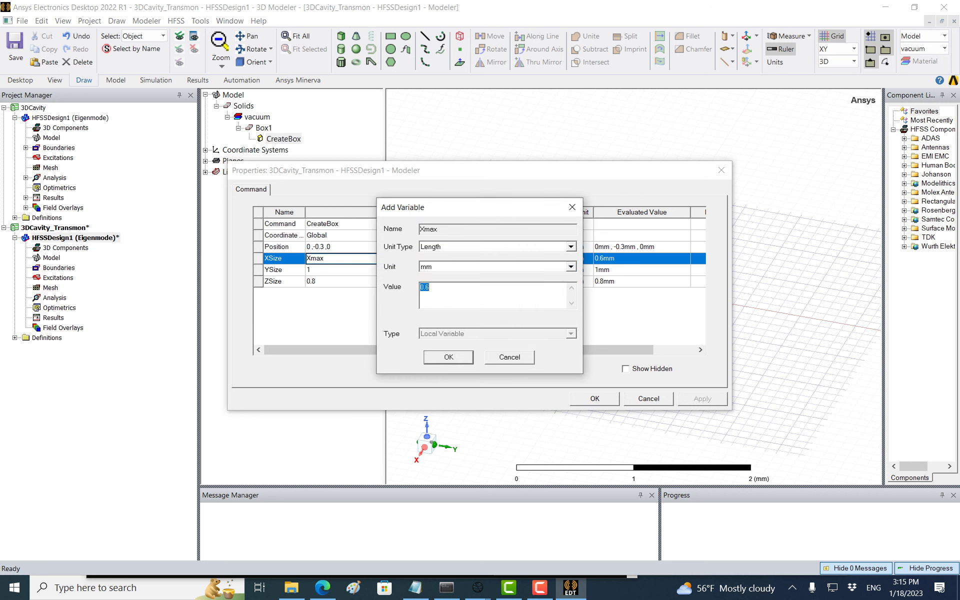
{"action": "key", "text": "End"}
{"action": "key", "text": "BackSpace"}
{"action": "key", "text": "BackSpace"}
{"action": "type", "text": "30"}
{"action": "key", "text": "Return"}
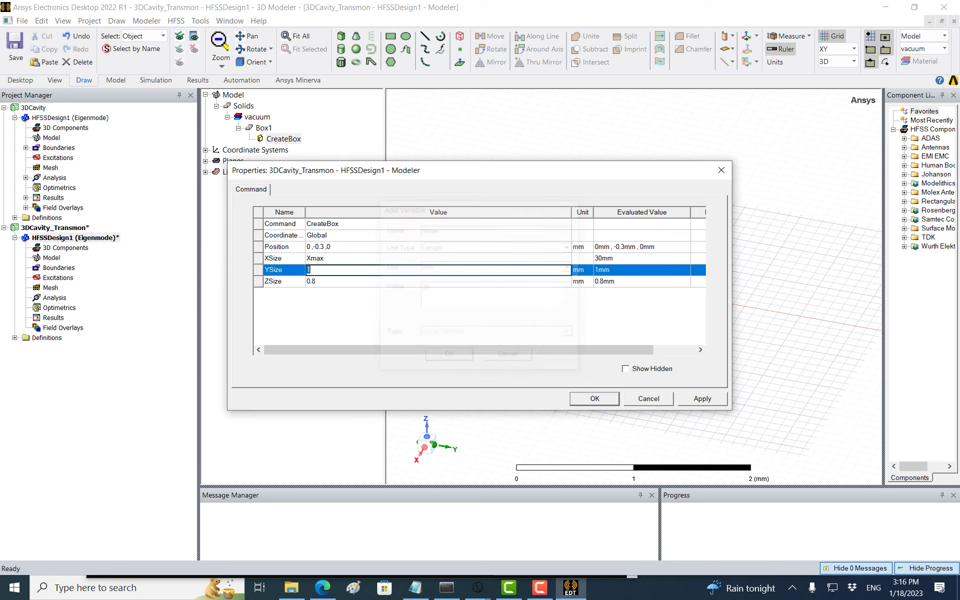
Set the box's YSize to a new length variable Ymax with a value of 30 mm
{"action": "type", "text": "Ymax"}
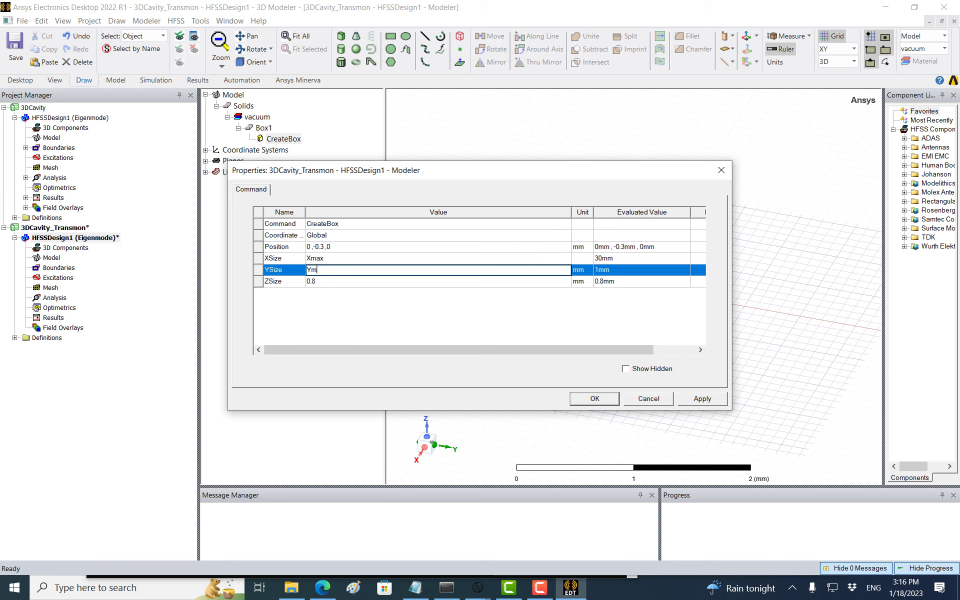
{"action": "key", "text": "Return"}
{"action": "type", "text": "30mm"}
{"action": "key", "text": "BackSpace"}
{"action": "key", "text": "BackSpace"}
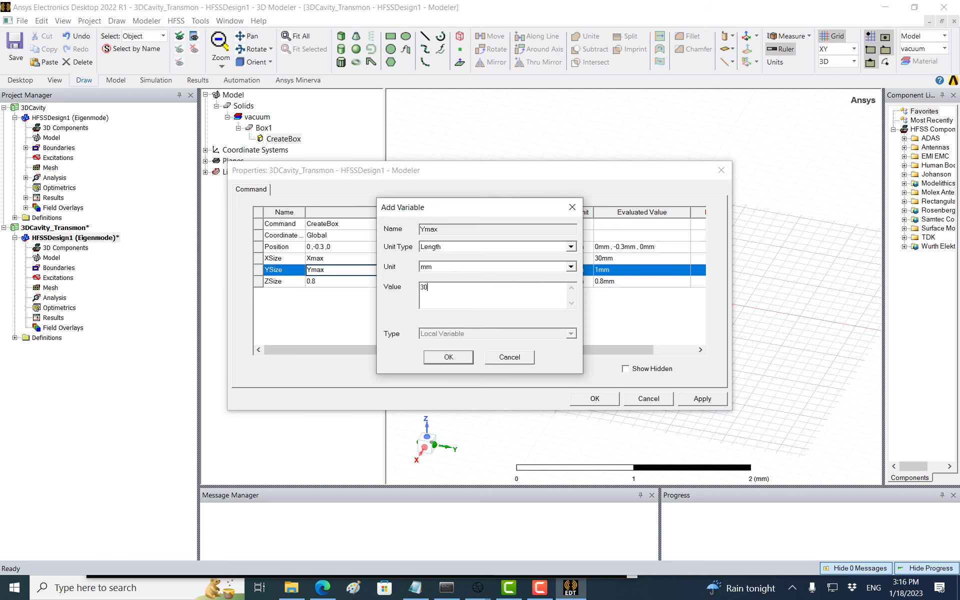
{"action": "key", "text": "Return"}
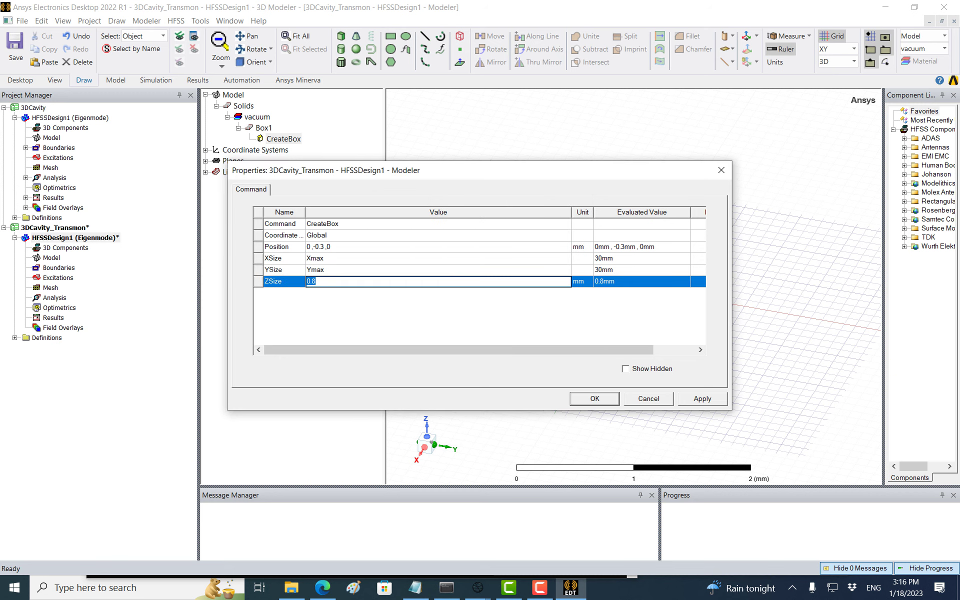
{"action": "left_click", "coordinate": [317, 282]}
{"action": "left_click", "coordinate": [325, 270]}
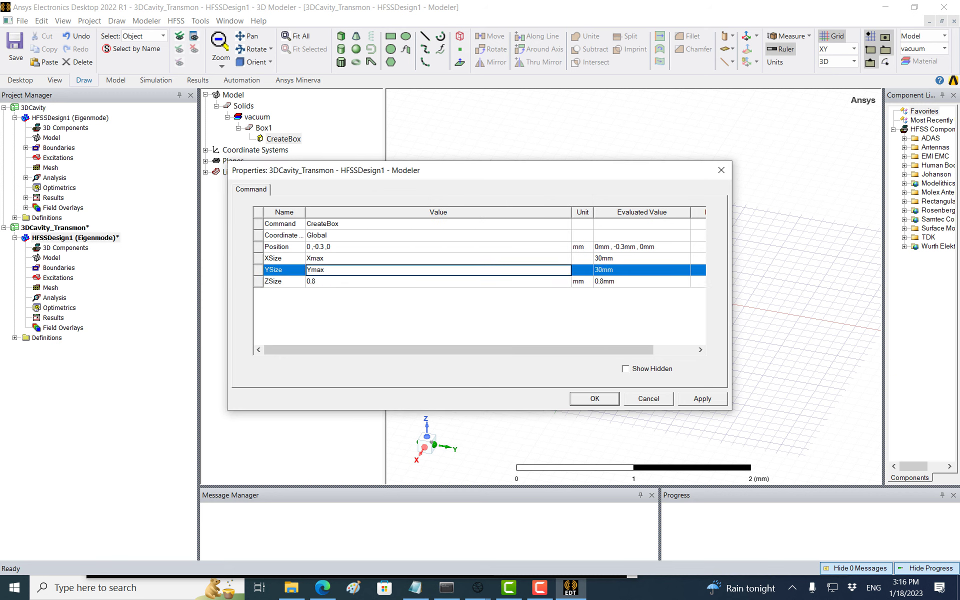
{"action": "key", "text": "Return"}
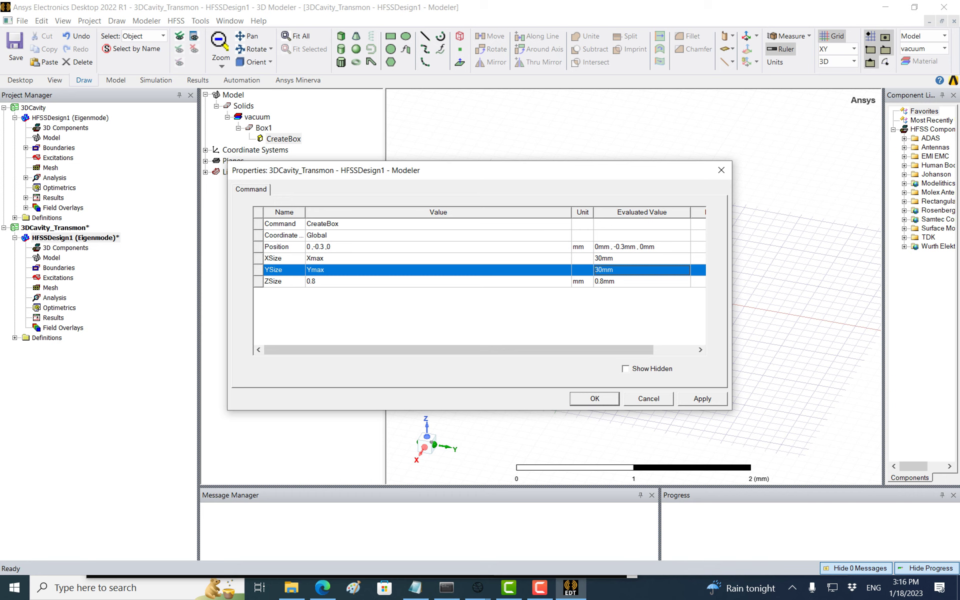
Set the box's ZSize to a new length variable Zmax with a value of 30 mm
{"action": "left_click", "coordinate": [318, 281]}
{"action": "key", "text": "BackSpace"}
{"action": "key", "text": "BackSpace"}
{"action": "key", "text": "BackSpace"}
{"action": "type", "text": "Z"}
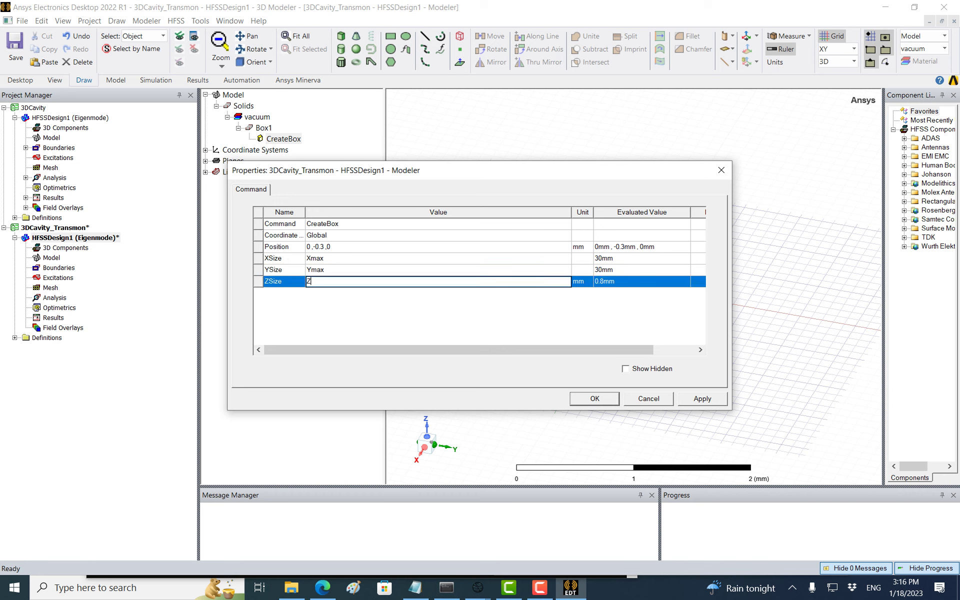
{"action": "type", "text": "max"}
{"action": "key", "text": "Return"}
{"action": "type", "text": "30"}
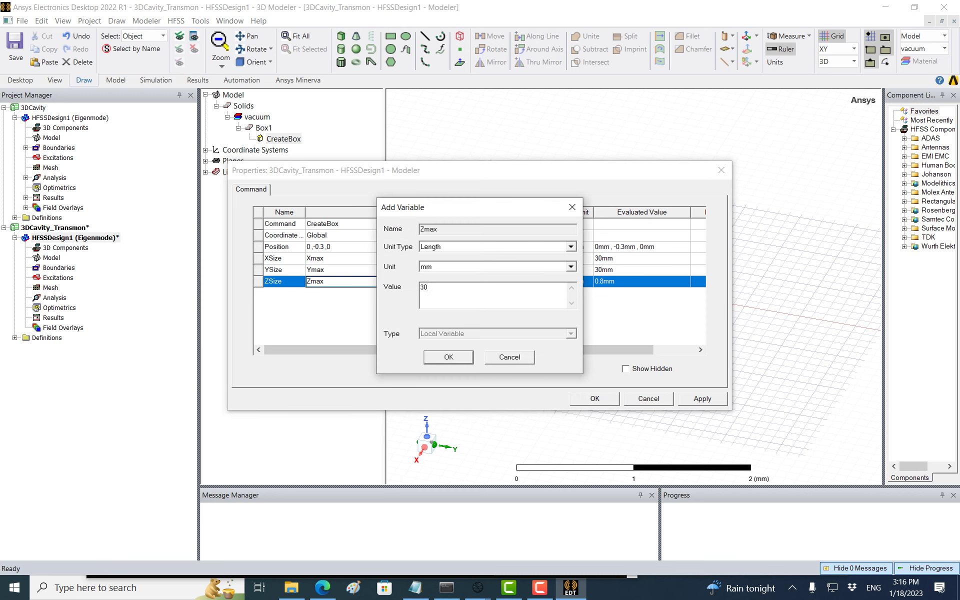
{"action": "key", "text": "Return"}
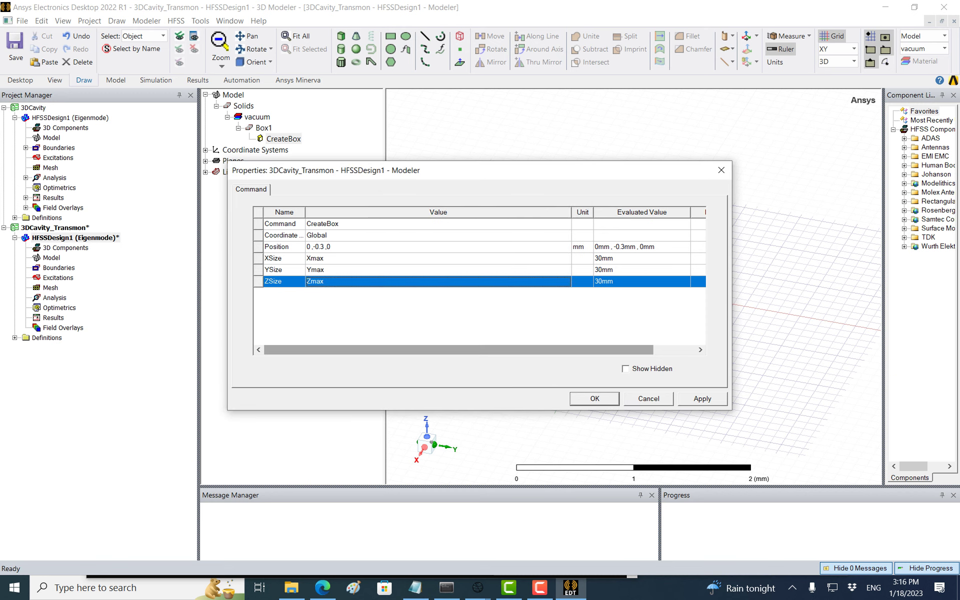
Center the box on the origin by setting its position to -Xmax/2, -Ymax/2, -Zmax/2 and apply the properties
{"action": "left_click_drag", "start_coordinate": [450, 170], "coordinate": [280, 236]}
{"action": "double_click", "coordinate": [200, 312]}
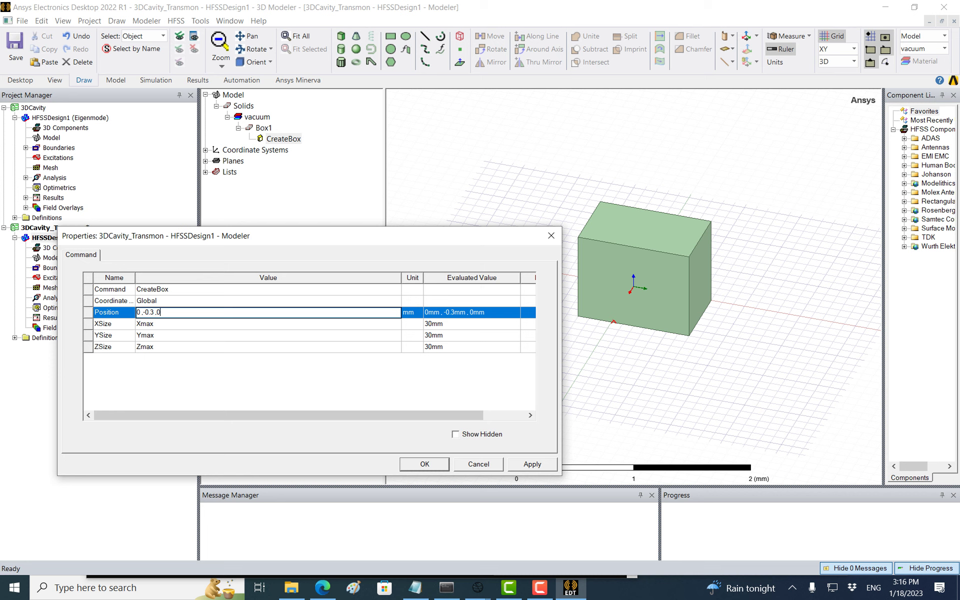
{"action": "key", "text": "BackSpace"}
{"action": "key", "text": "BackSpace"}
{"action": "key", "text": "BackSpace"}
{"action": "key", "text": "BackSpace"}
{"action": "key", "text": "BackSpace"}
{"action": "key", "text": "BackSpace"}
{"action": "key", "text": "BackSpace"}
{"action": "key", "text": "BackSpace"}
{"action": "key", "text": "BackSpace"}
{"action": "key", "text": "BackSpace"}
{"action": "type", "text": "-Xmax/2,-Ymax/2,-Z"}
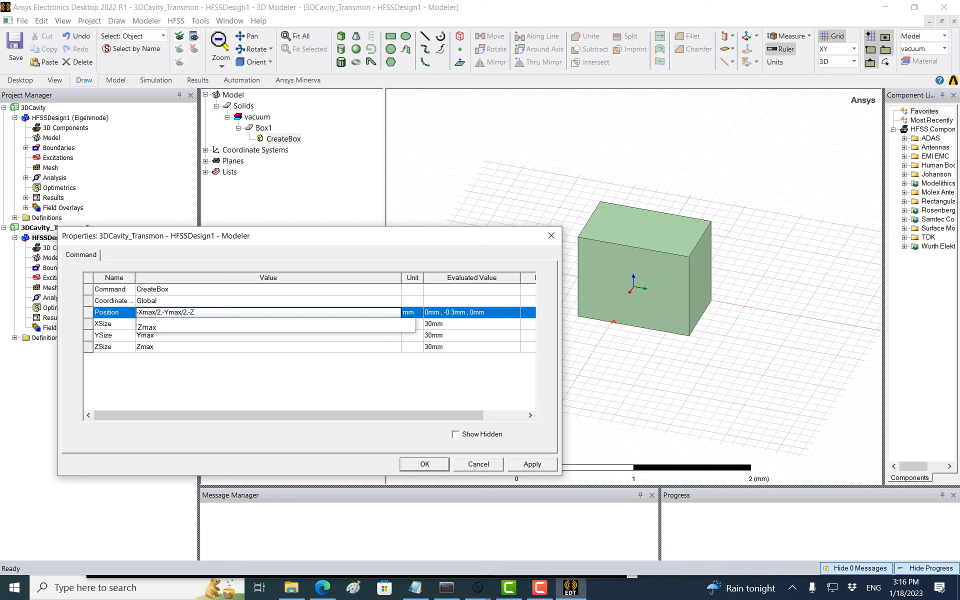
{"action": "type", "text": "max/2"}
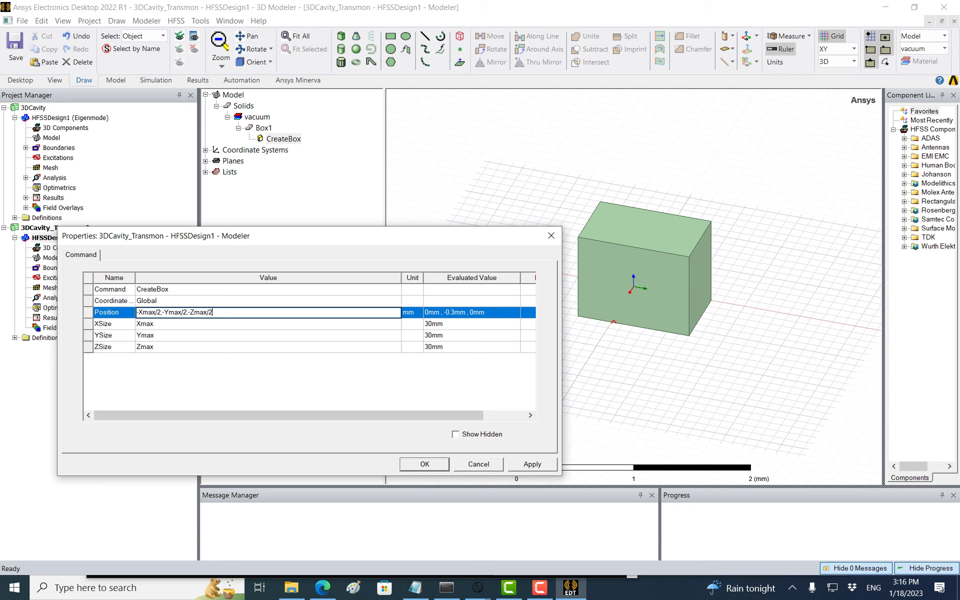
{"action": "left_click", "coordinate": [268, 336]}
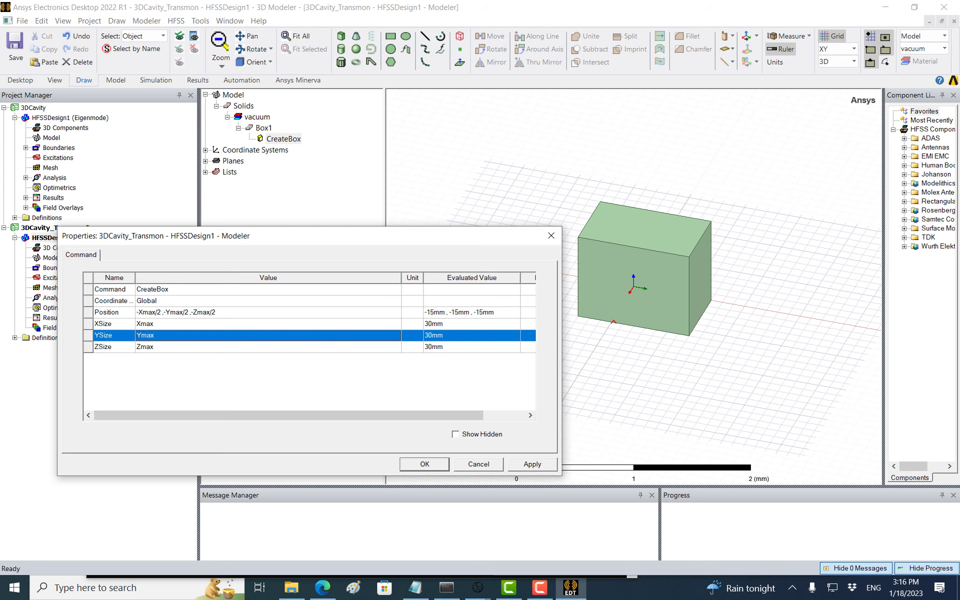
{"action": "left_click", "coordinate": [532, 465]}
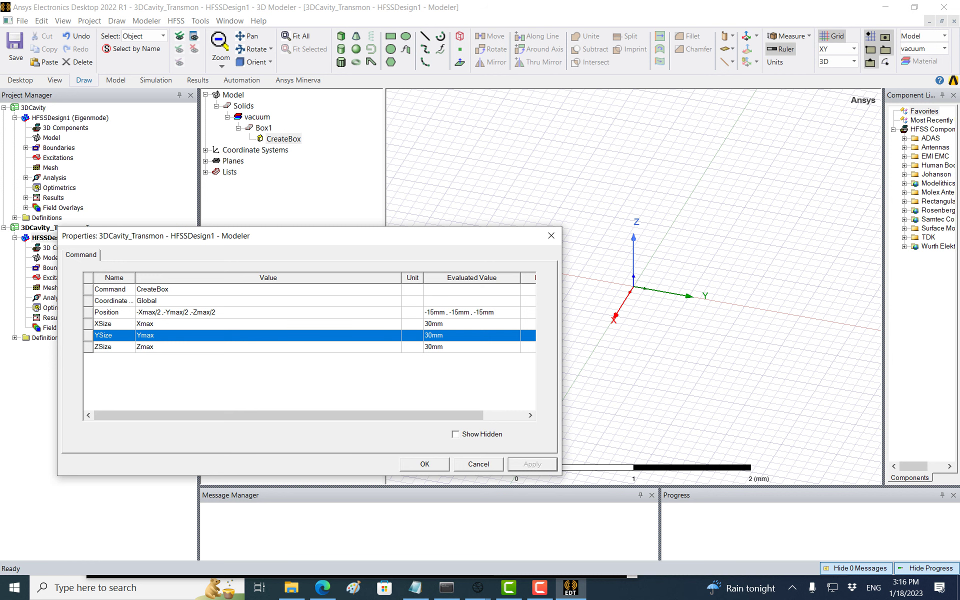
{"action": "left_click_drag", "start_coordinate": [320, 235], "coordinate": [266, 108]}
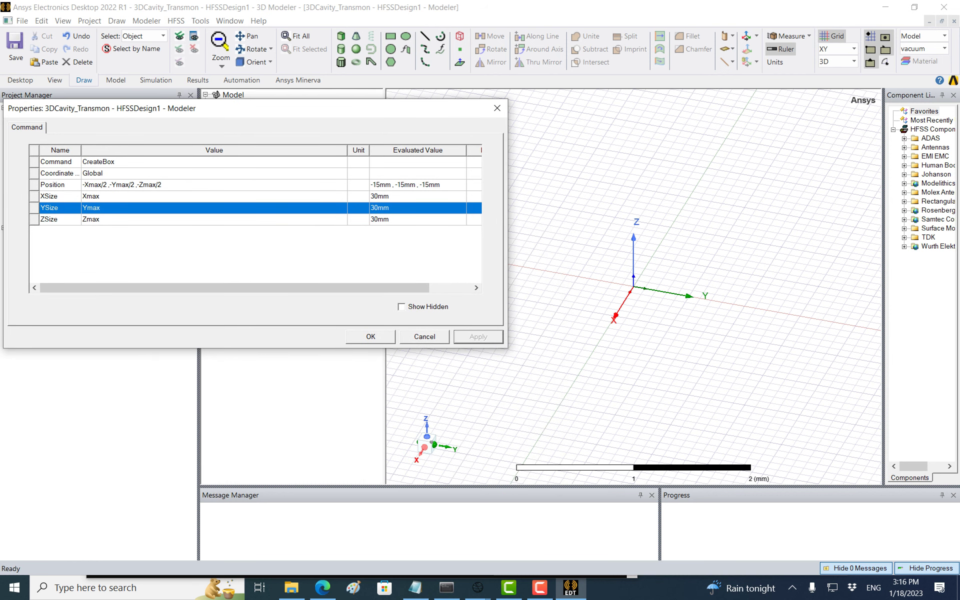
{"action": "left_click", "coordinate": [371, 336]}
{"action": "left_click", "coordinate": [299, 36]}
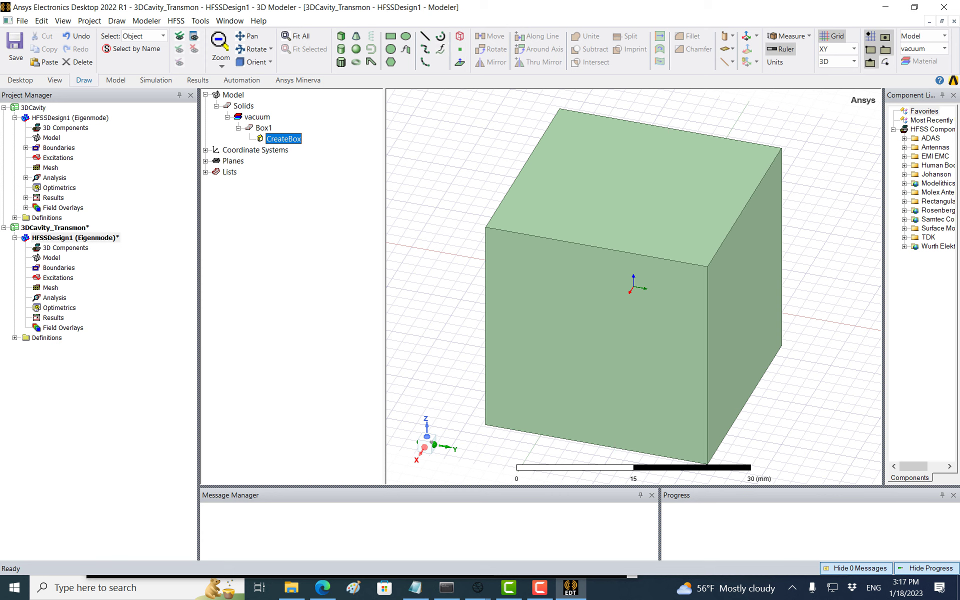
Change the design variable Ymax to 50 mm in the HFSS design properties
{"action": "left_click", "coordinate": [176, 21]}
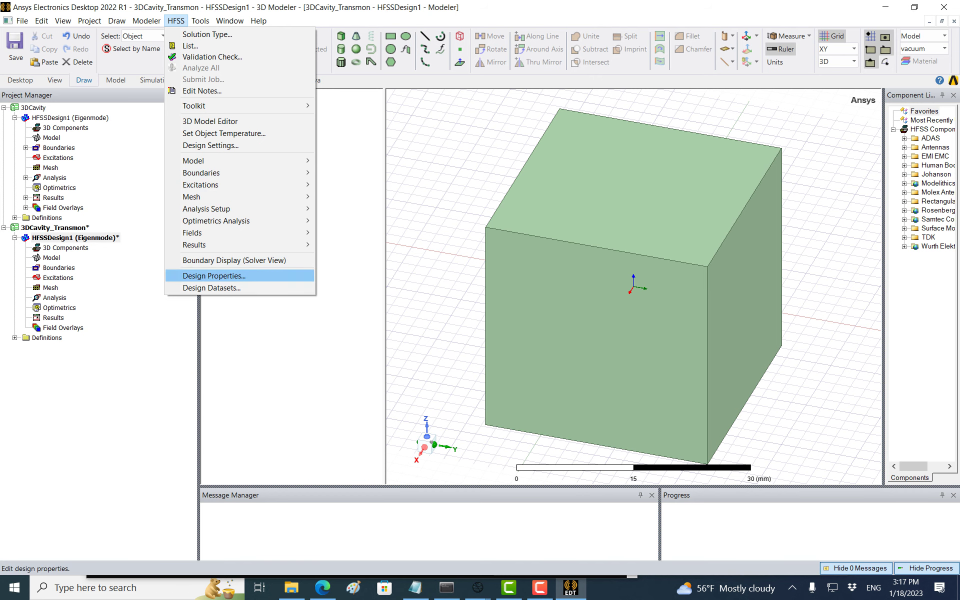
{"action": "left_click", "coordinate": [214, 275]}
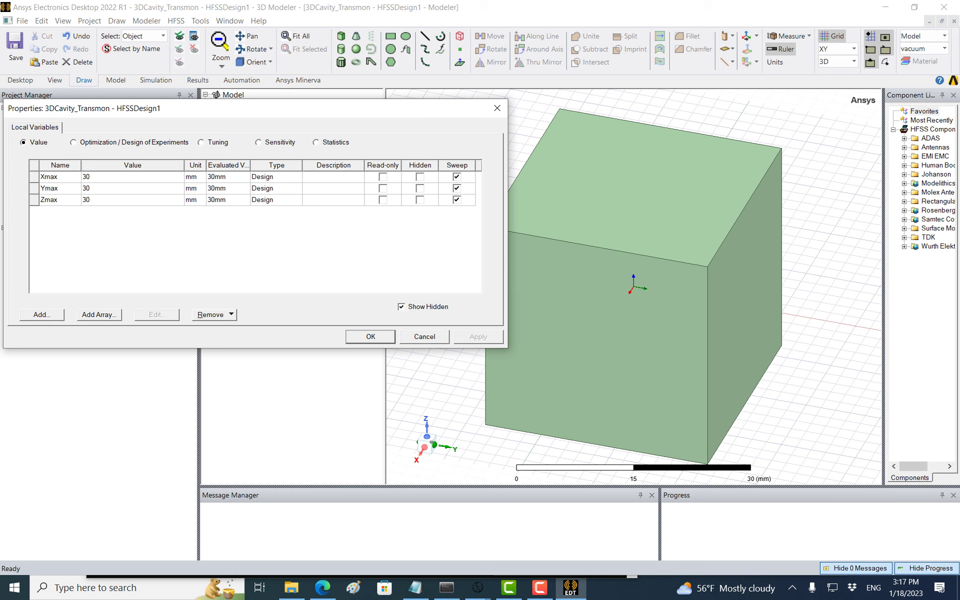
{"action": "left_click", "coordinate": [116, 188]}
{"action": "key", "text": "BackSpace"}
{"action": "key", "text": "BackSpace"}
{"action": "type", "text": "50"}
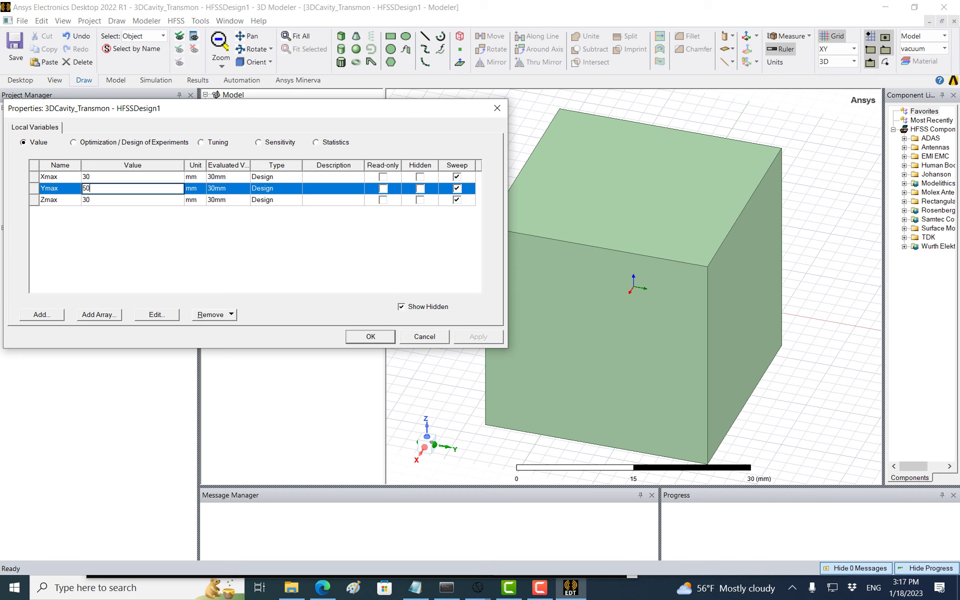
{"action": "key", "text": "Return"}
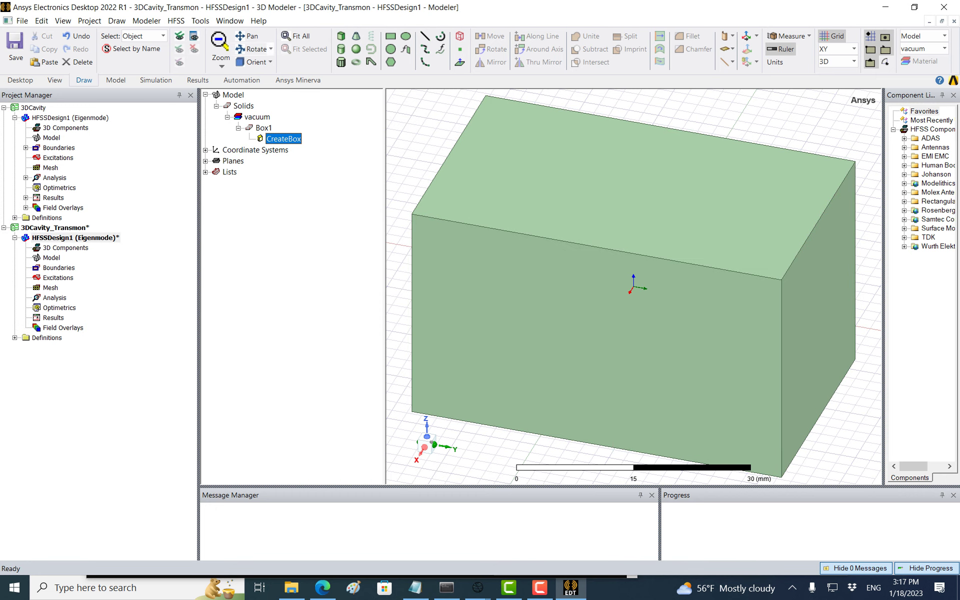
Examine the box from the top, right and front orientations, then return to the angled 3D view
{"action": "left_click", "coordinate": [270, 62]}
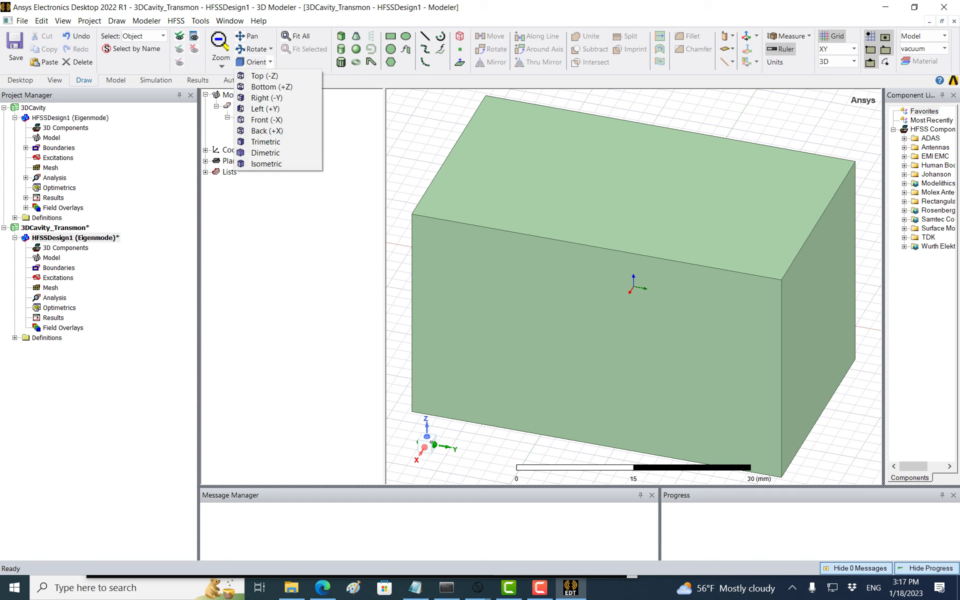
{"action": "left_click", "coordinate": [264, 76]}
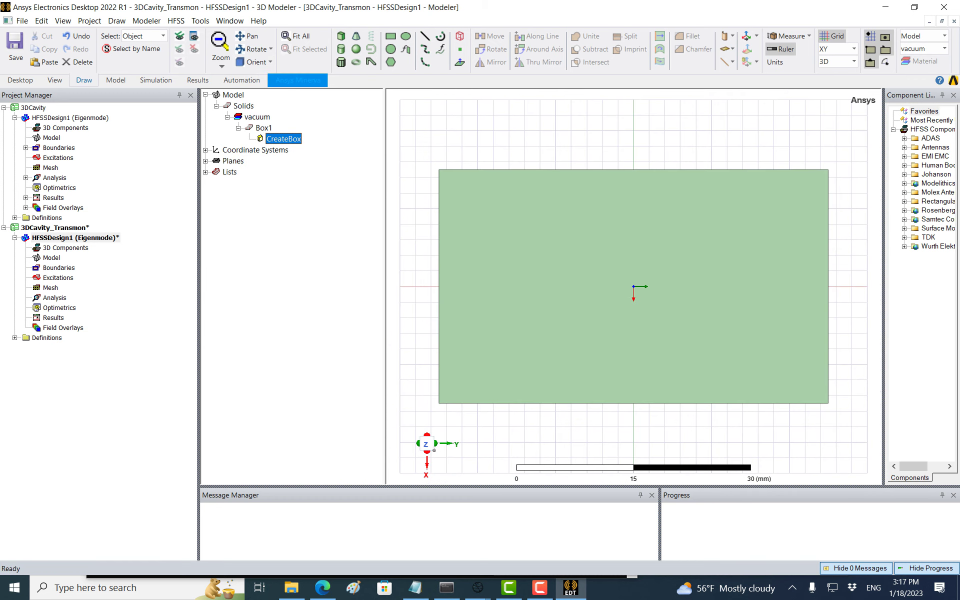
{"action": "left_click", "coordinate": [255, 62]}
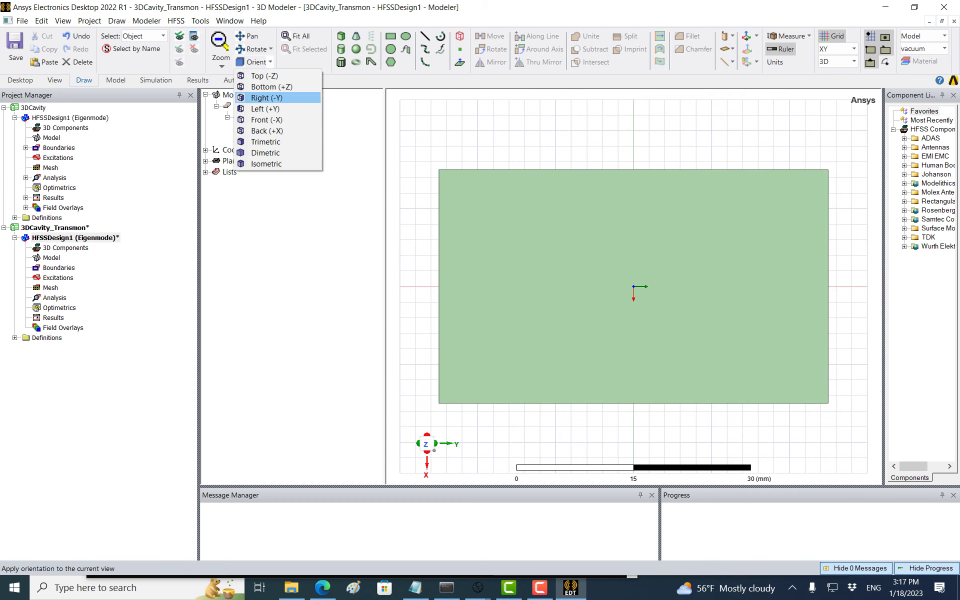
{"action": "left_click", "coordinate": [267, 97]}
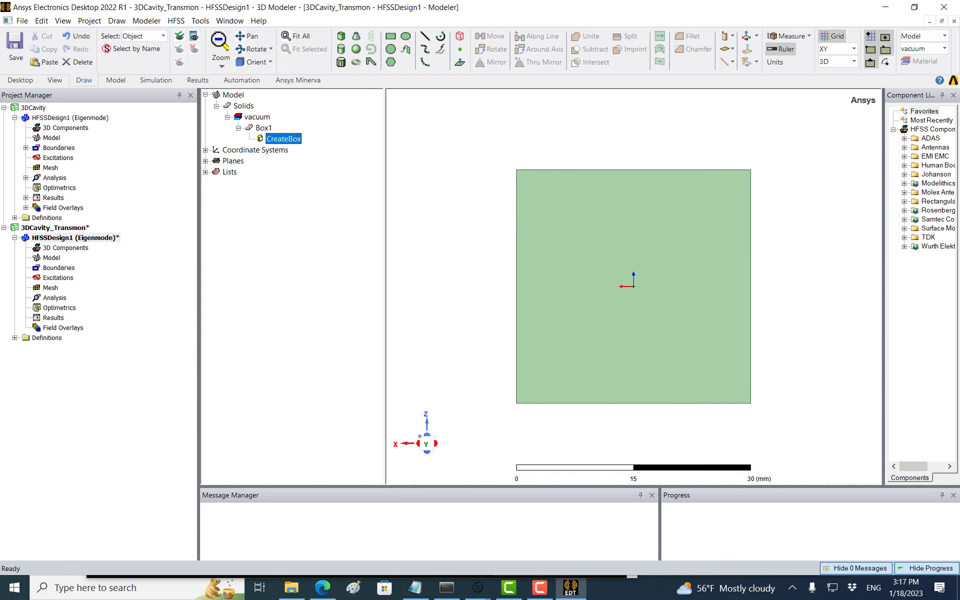
{"action": "left_click", "coordinate": [269, 62]}
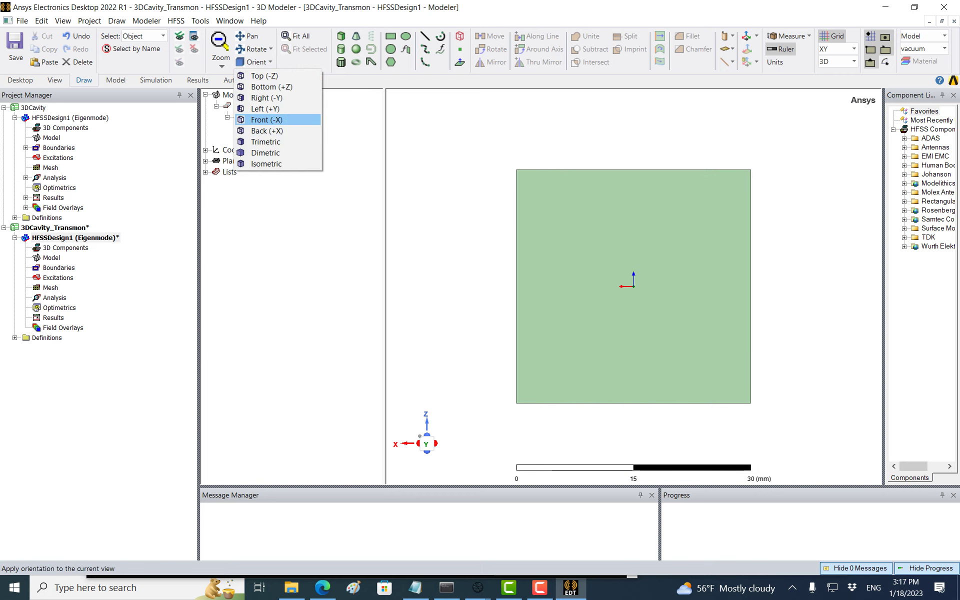
{"action": "left_click", "coordinate": [266, 119]}
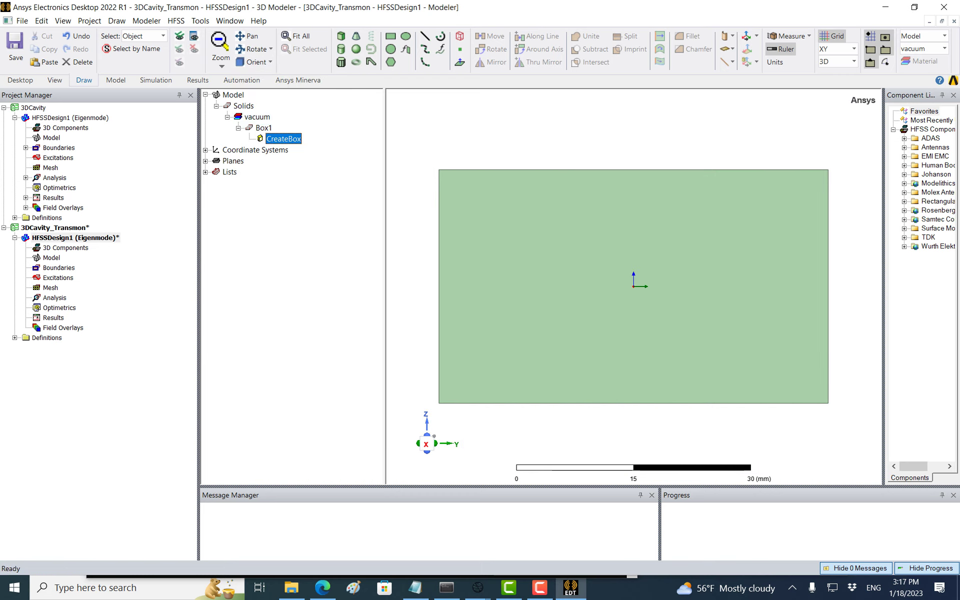
{"action": "left_click", "coordinate": [252, 62]}
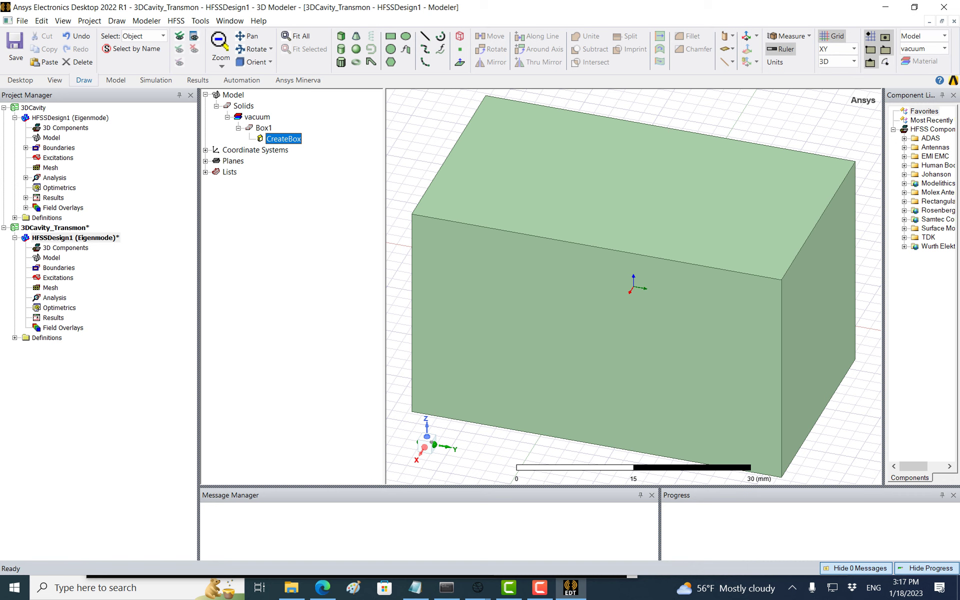
Set the transparency of Box1 to 0.95 in its attributes and confirm the properties
{"action": "double_click", "coordinate": [283, 138]}
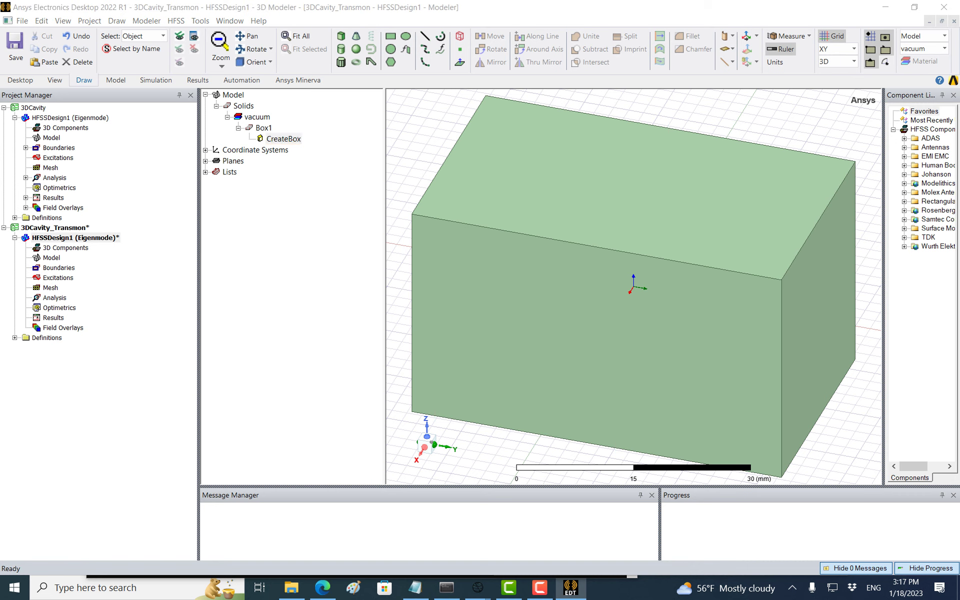
{"action": "key", "text": "Escape"}
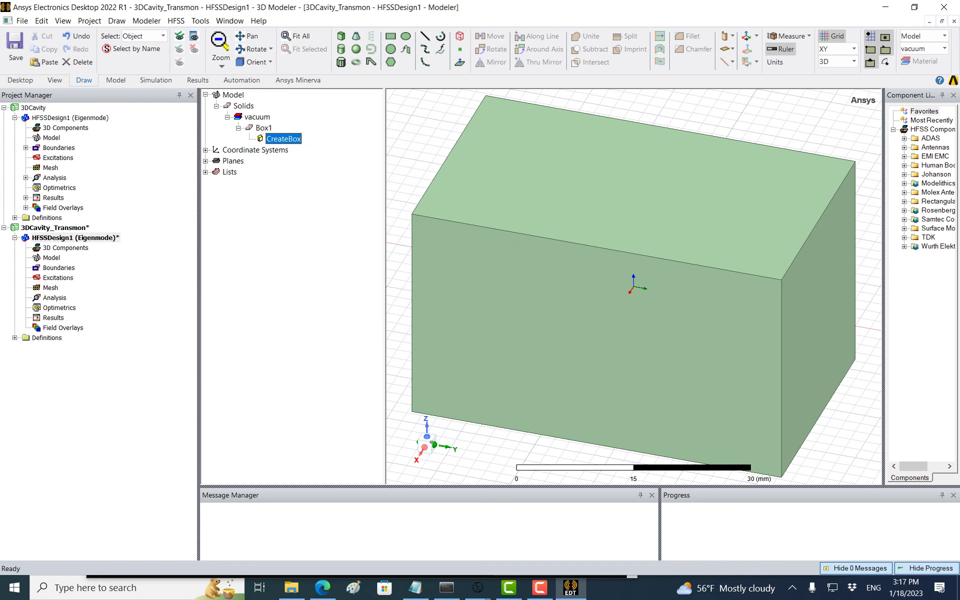
{"action": "double_click", "coordinate": [263, 128]}
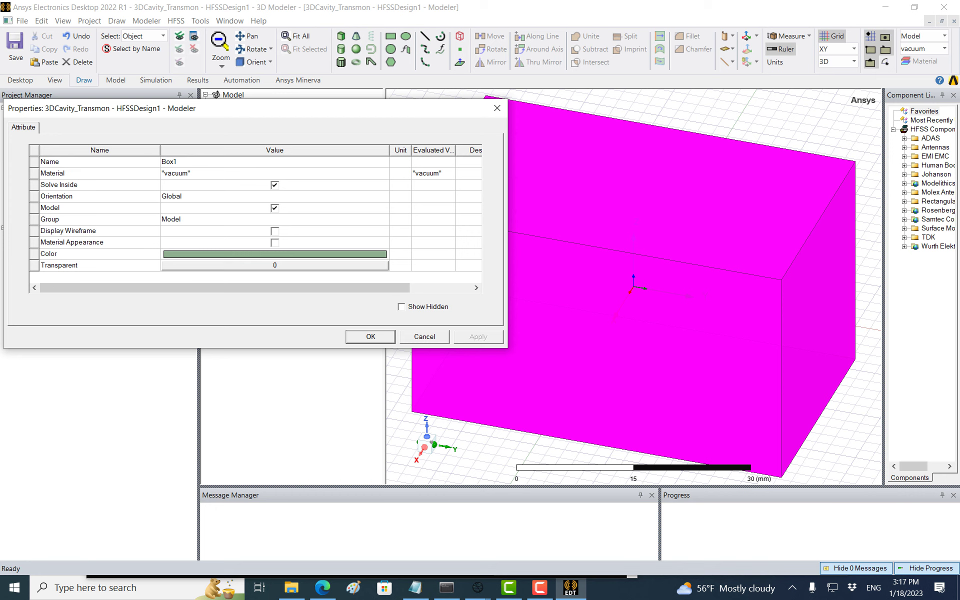
{"action": "left_click", "coordinate": [274, 265]}
{"action": "double_click", "coordinate": [317, 218]}
{"action": "left_click", "coordinate": [323, 218]}
{"action": "key", "text": "BackSpace"}
{"action": "type", "text": "95"}
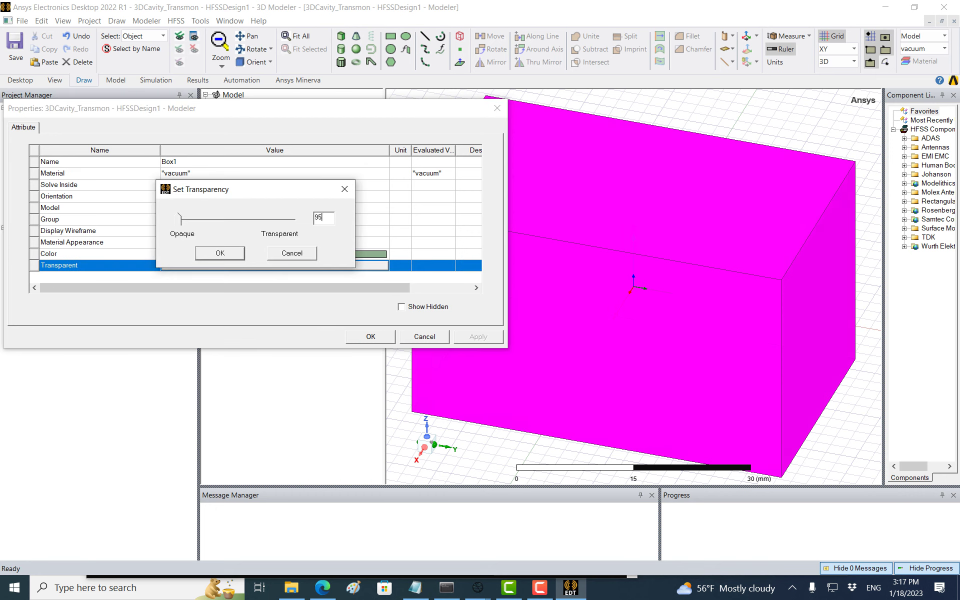
{"action": "key", "text": "Return"}
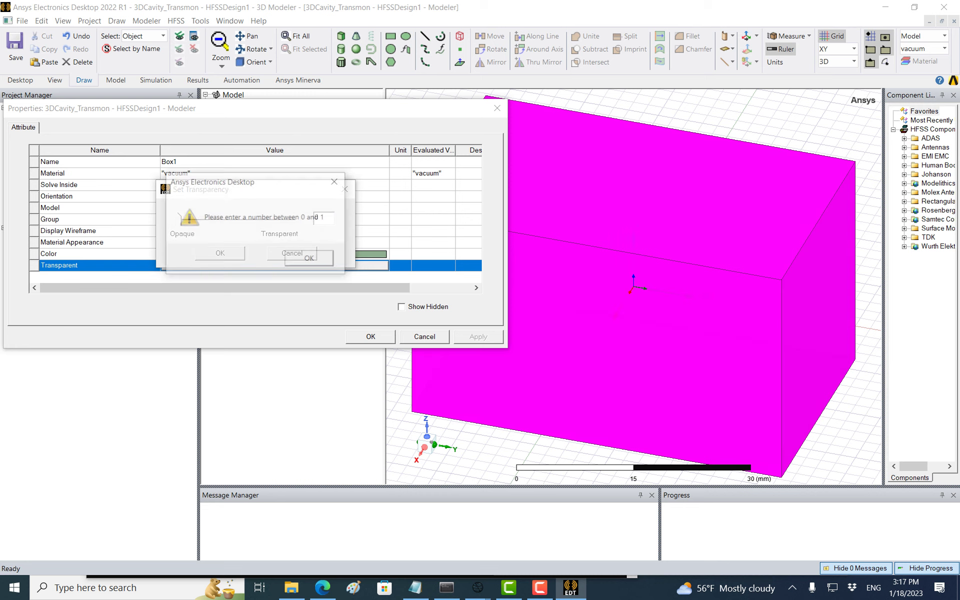
{"action": "key", "text": "Return"}
{"action": "key", "text": "BackSpace"}
{"action": "type", "text": "0.95"}
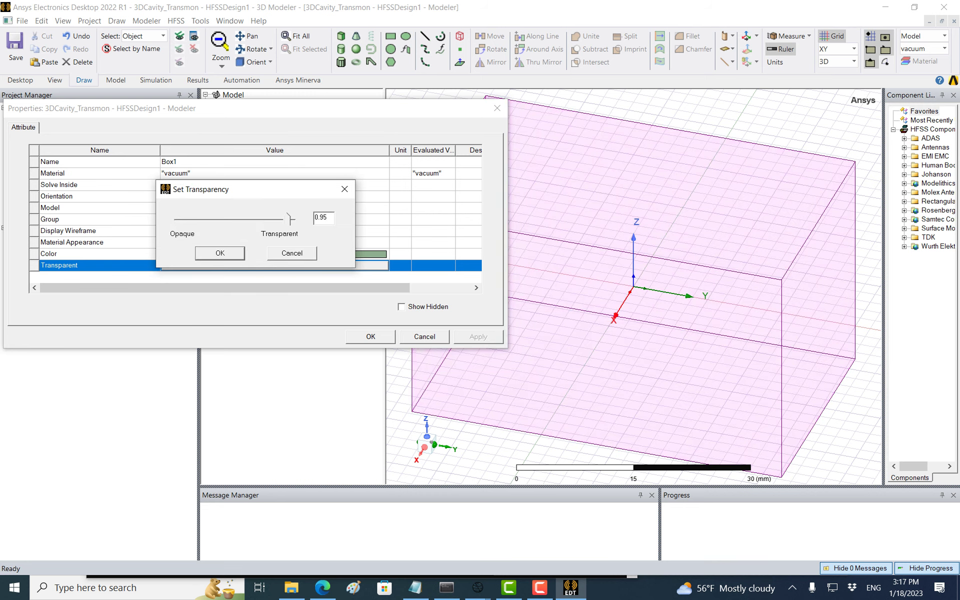
{"action": "key", "text": "Return"}
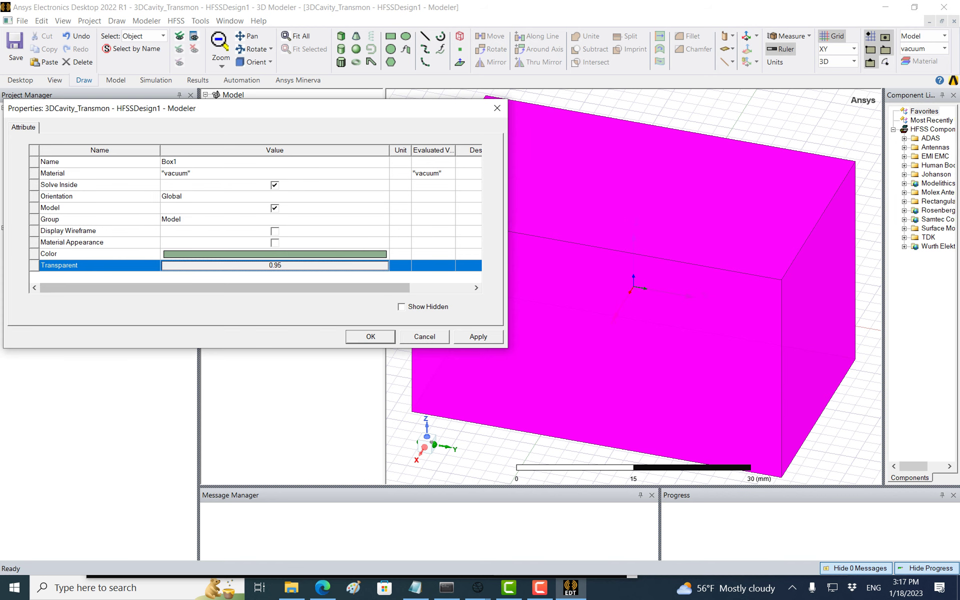
{"action": "key", "text": "Return"}
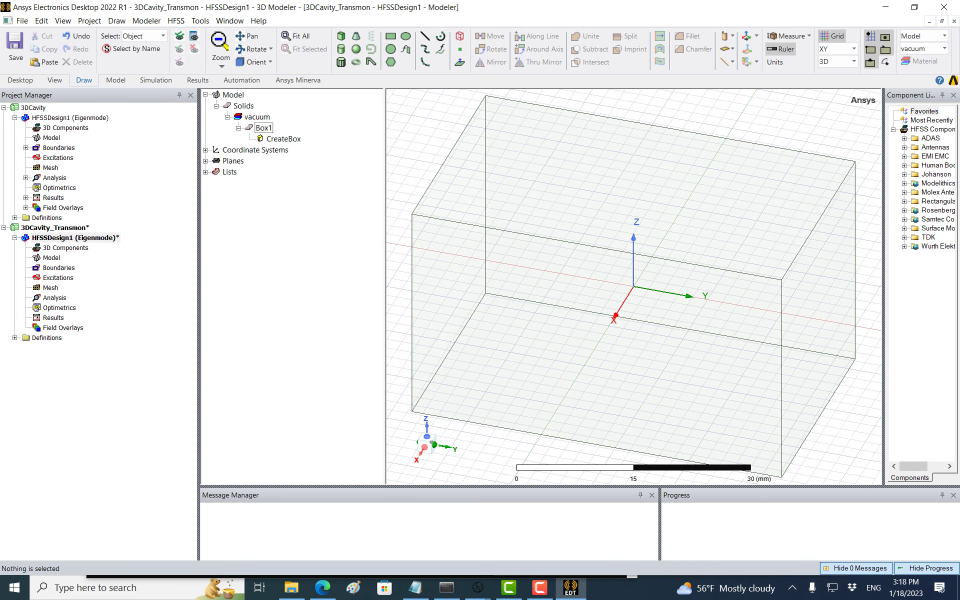
Assign the library material perfect conductor to Box1 and confirm its properties
{"action": "double_click", "coordinate": [263, 128]}
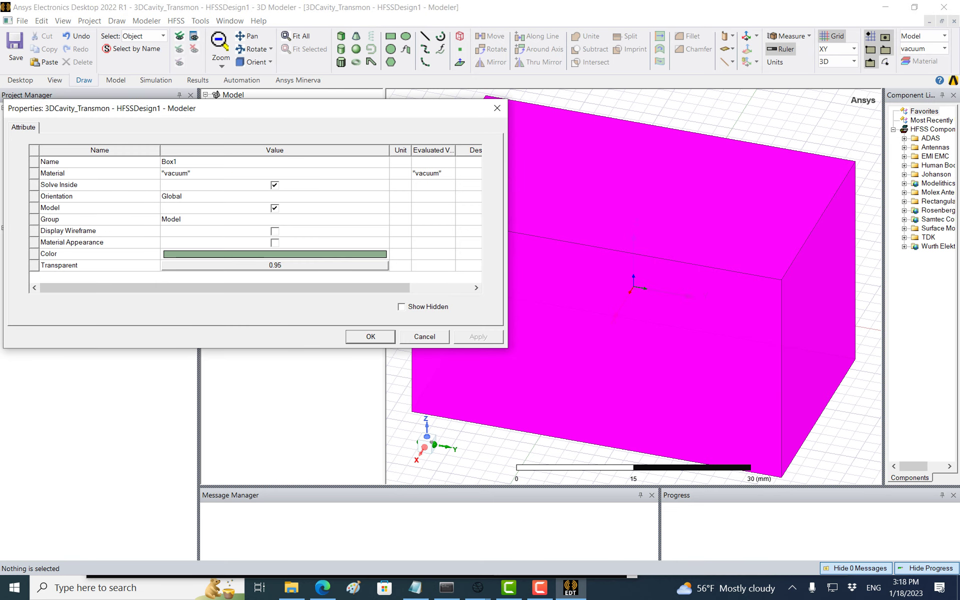
{"action": "left_click", "coordinate": [220, 173]}
{"action": "left_click", "coordinate": [220, 184]}
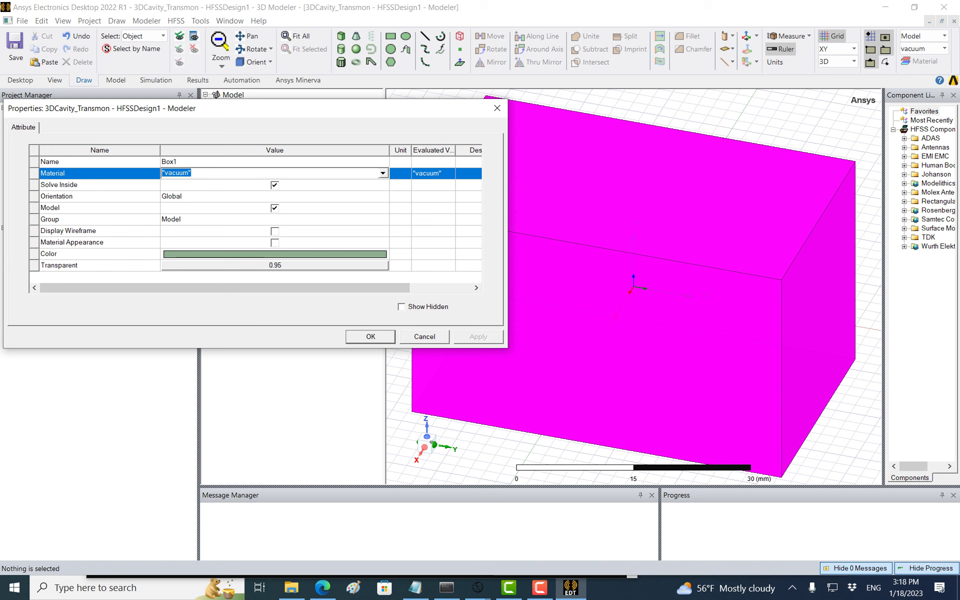
{"action": "left_click", "coordinate": [383, 173]}
{"action": "left_click", "coordinate": [275, 184]}
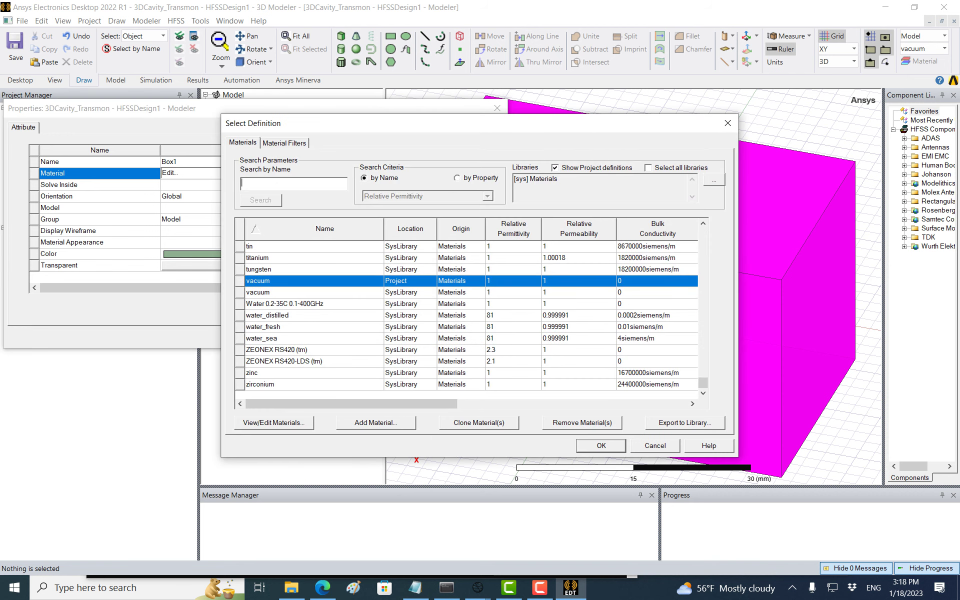
{"action": "type", "text": "Perfec"}
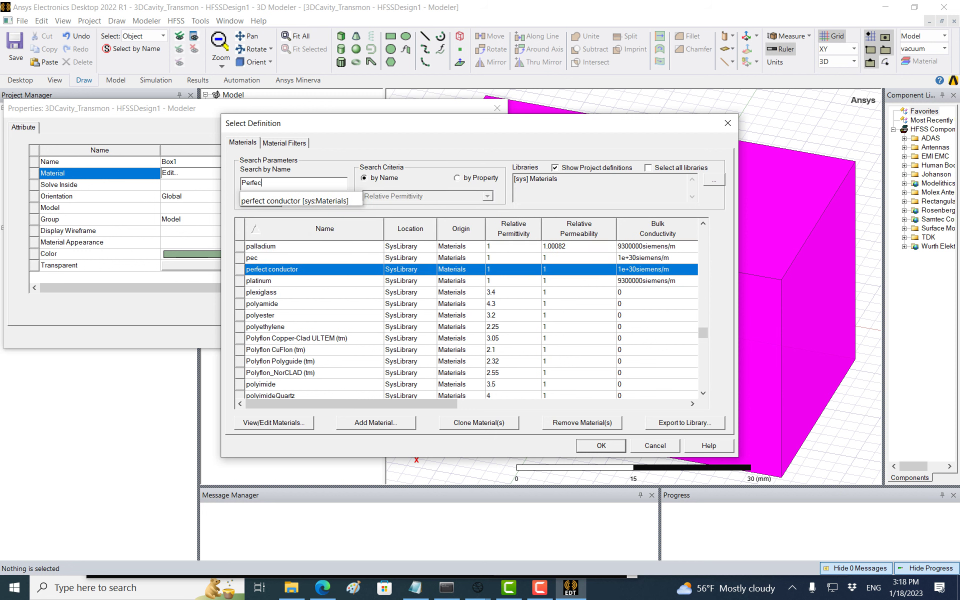
{"action": "key", "text": "Down"}
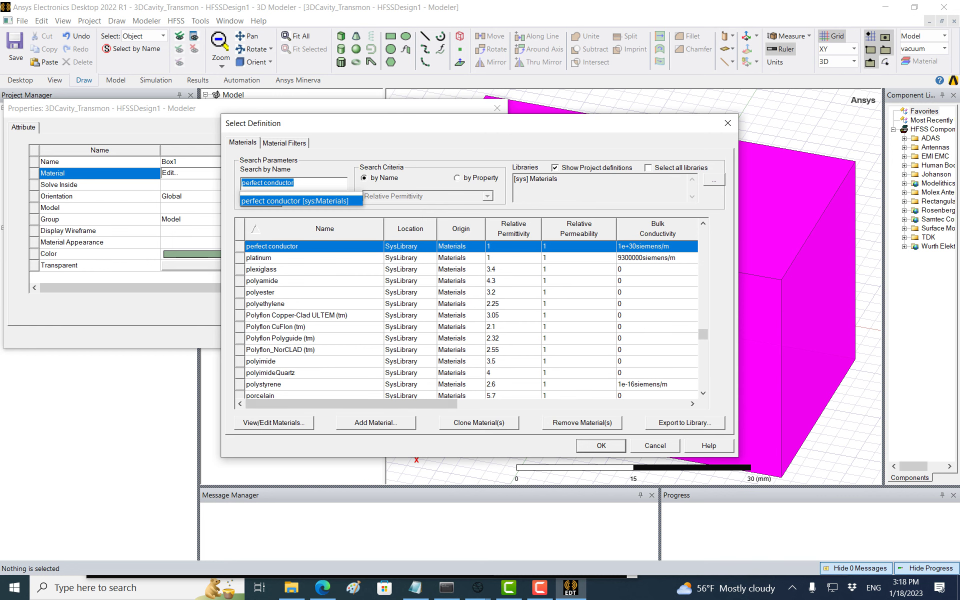
{"action": "mouse_move", "coordinate": [351, 404]}
{"action": "left_mouse_down"}
{"action": "mouse_move", "coordinate": [557, 404]}
{"action": "mouse_move", "coordinate": [345, 404]}
{"action": "left_mouse_up"}
{"action": "left_click", "coordinate": [601, 445]}
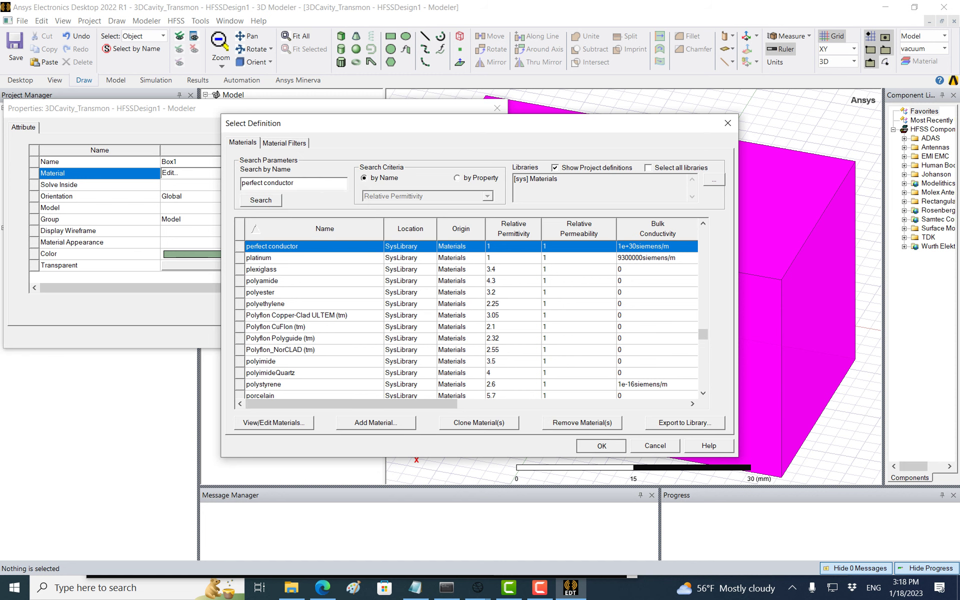
{"action": "left_click", "coordinate": [371, 337]}
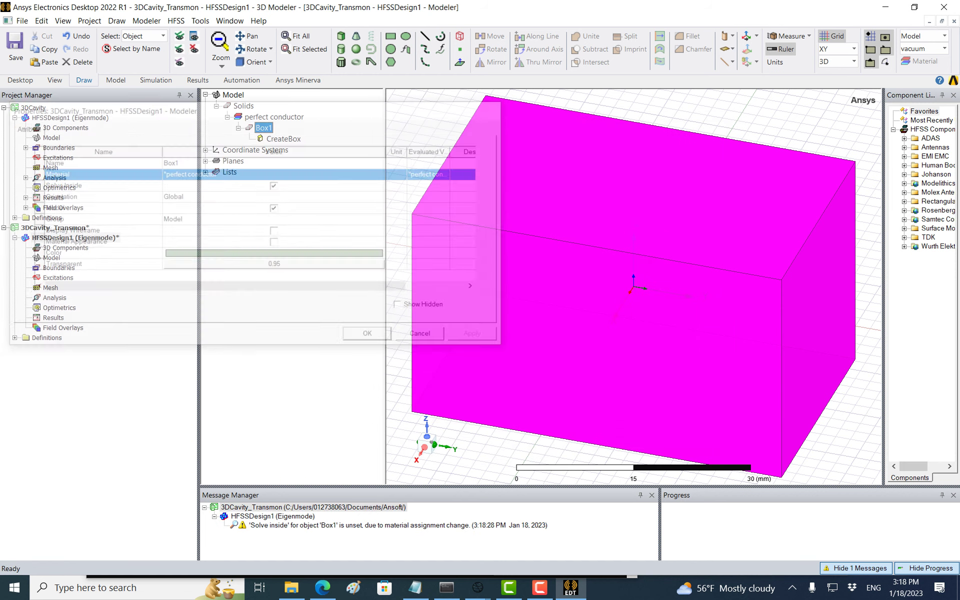
{"action": "left_click", "coordinate": [368, 335]}
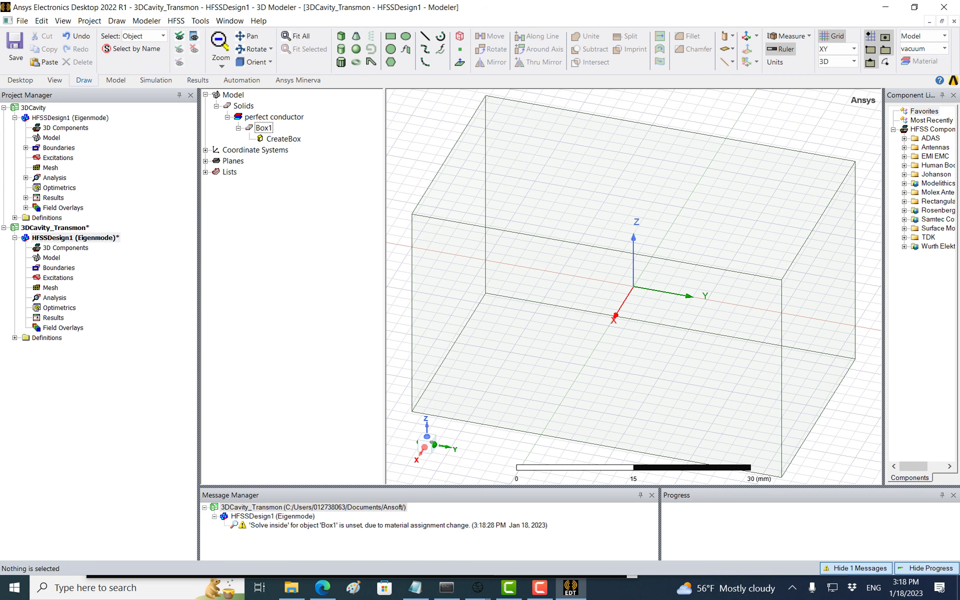
{"action": "left_click", "coordinate": [341, 36]}
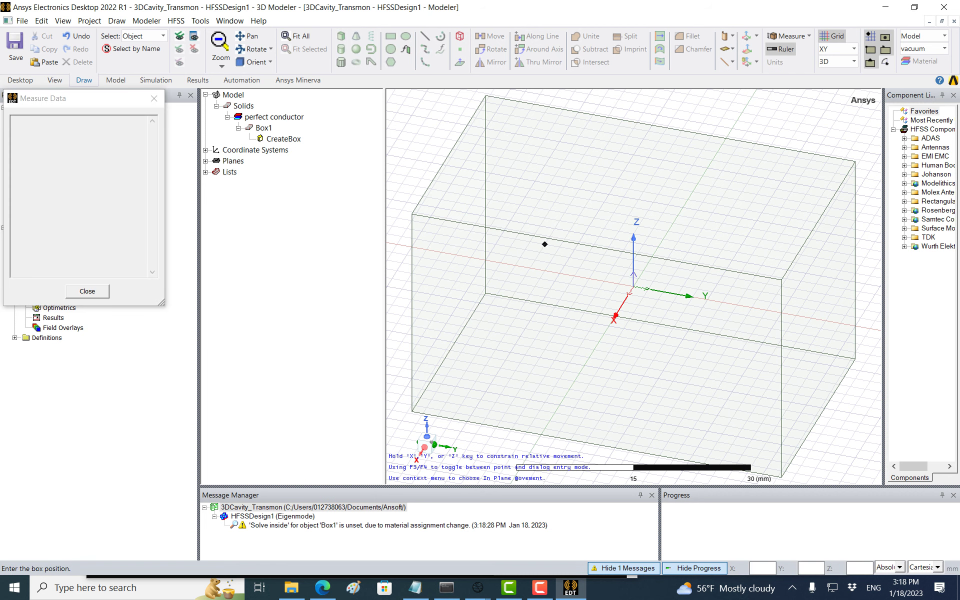
{"action": "left_click", "coordinate": [530, 268]}
{"action": "left_click", "coordinate": [491, 330]}
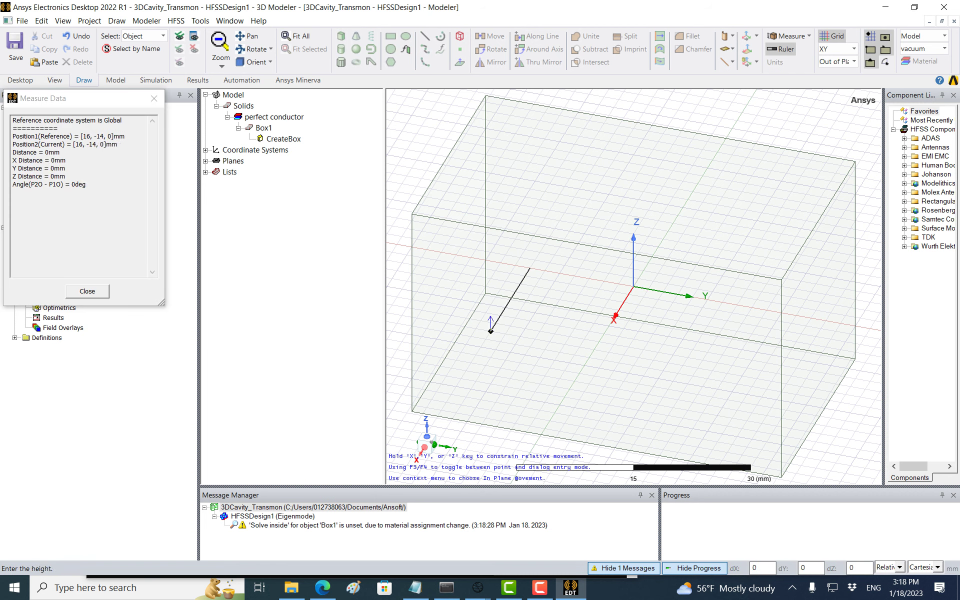
{"action": "key", "text": "Escape"}
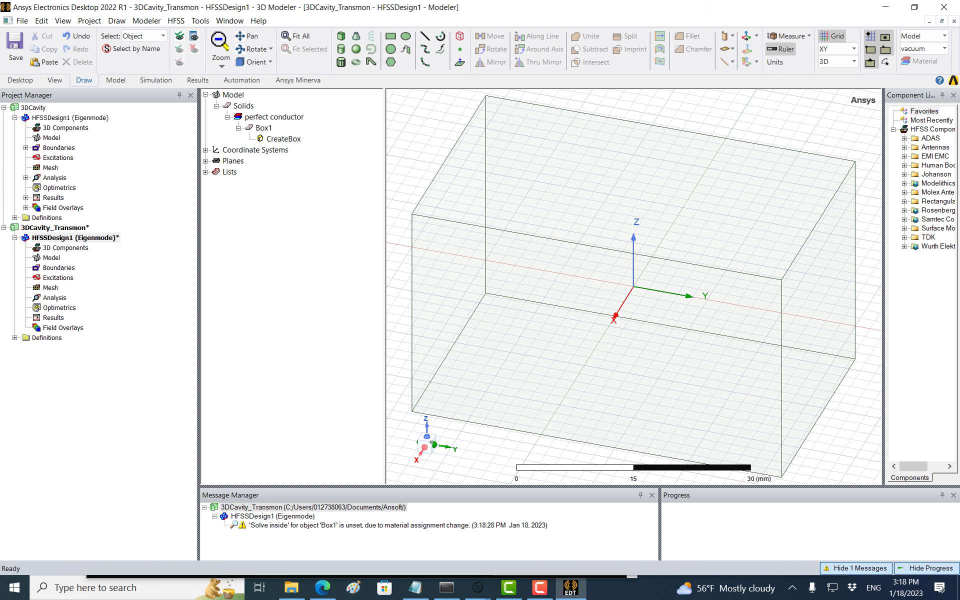
Draw a second box inside the first, about 12 x 28 x 18 mm, starting at about -12, -18, 0
{"action": "left_click", "coordinate": [341, 36]}
{"action": "left_click", "coordinate": [530, 215]}
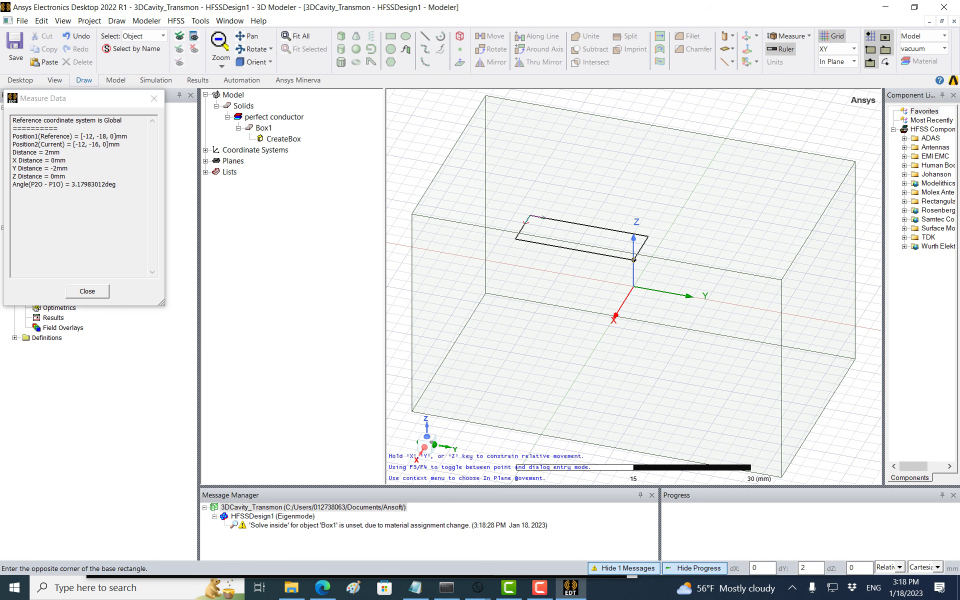
{"action": "left_click", "coordinate": [707, 299]}
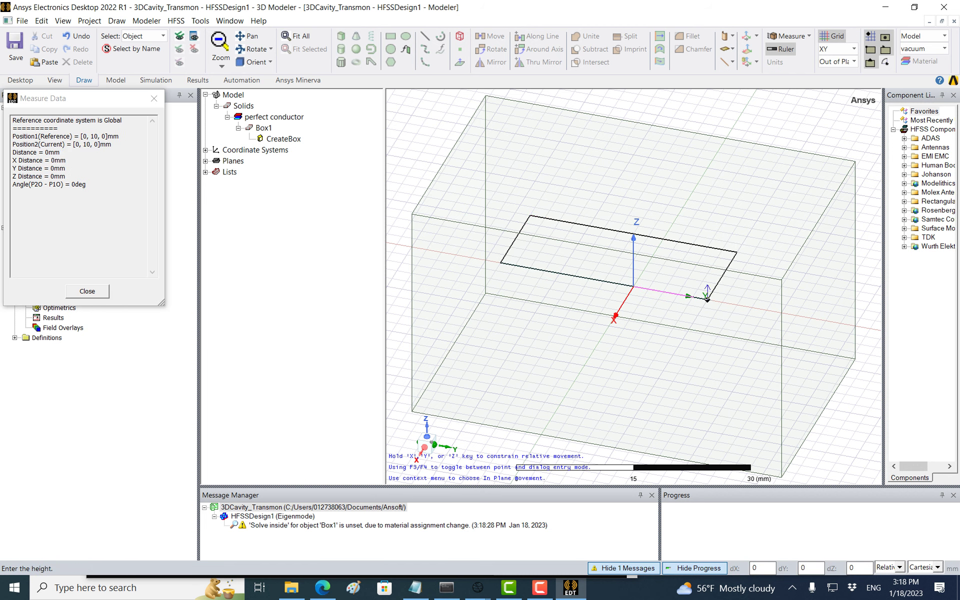
{"action": "left_click", "coordinate": [707, 181]}
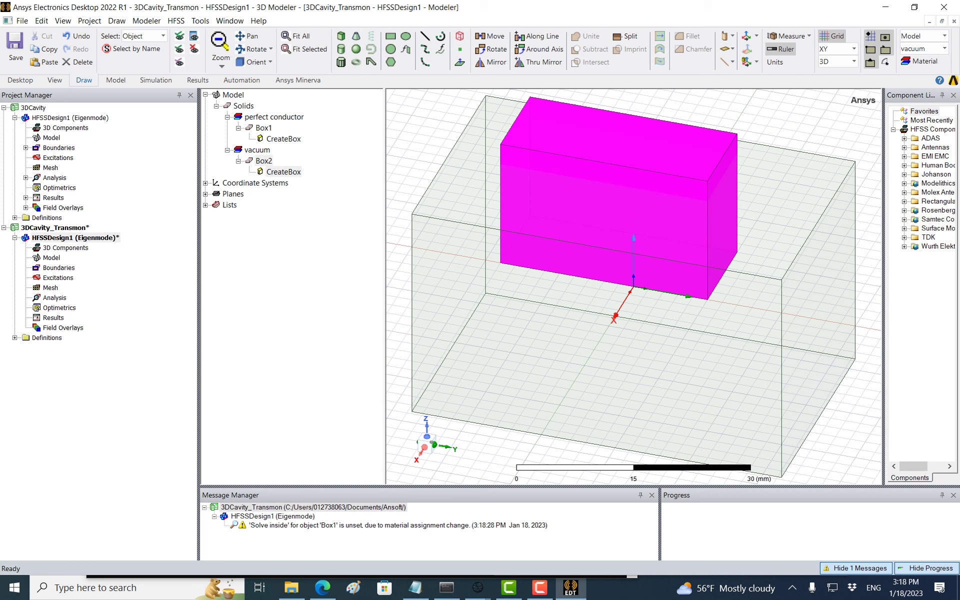
Set the second box's XSize to Xmax-thickness, defining a new length variable thickness with a value of 5 mm
{"action": "double_click", "coordinate": [284, 171]}
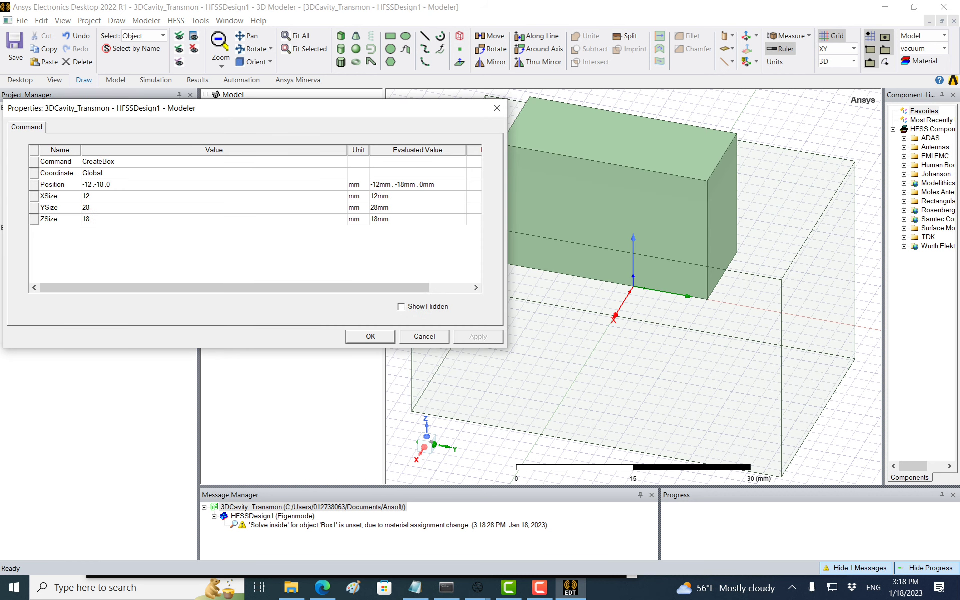
{"action": "left_click_drag", "start_coordinate": [250, 108], "coordinate": [346, 189]}
{"action": "left_click", "coordinate": [200, 277]}
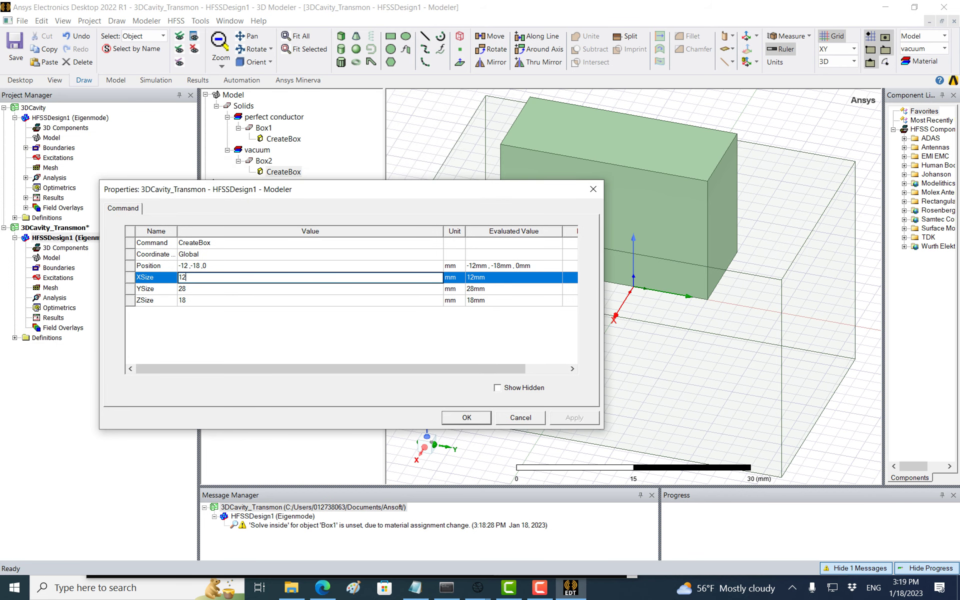
{"action": "key", "text": "BackSpace"}
{"action": "key", "text": "BackSpace"}
{"action": "type", "text": "Xm"}
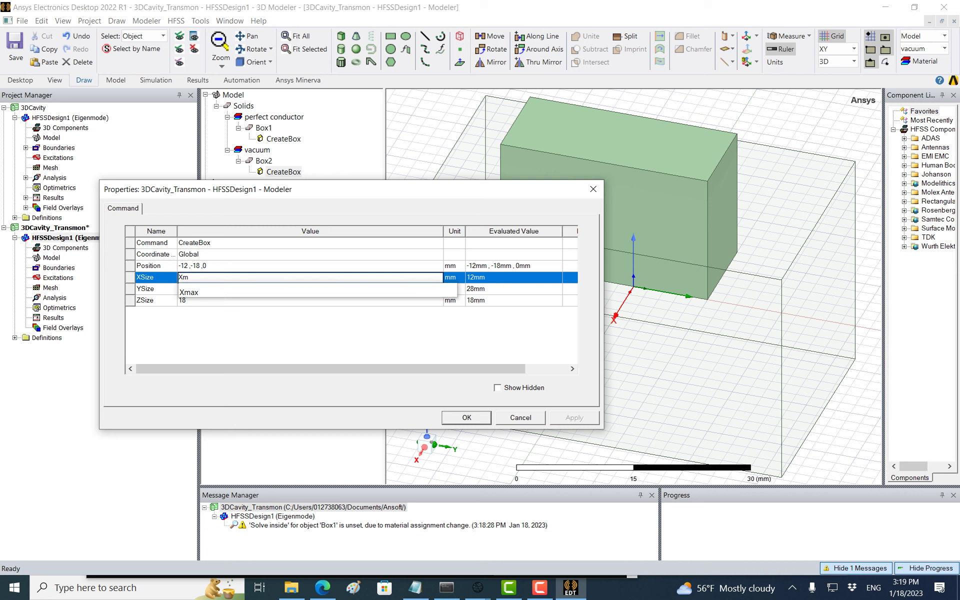
{"action": "type", "text": "ax"}
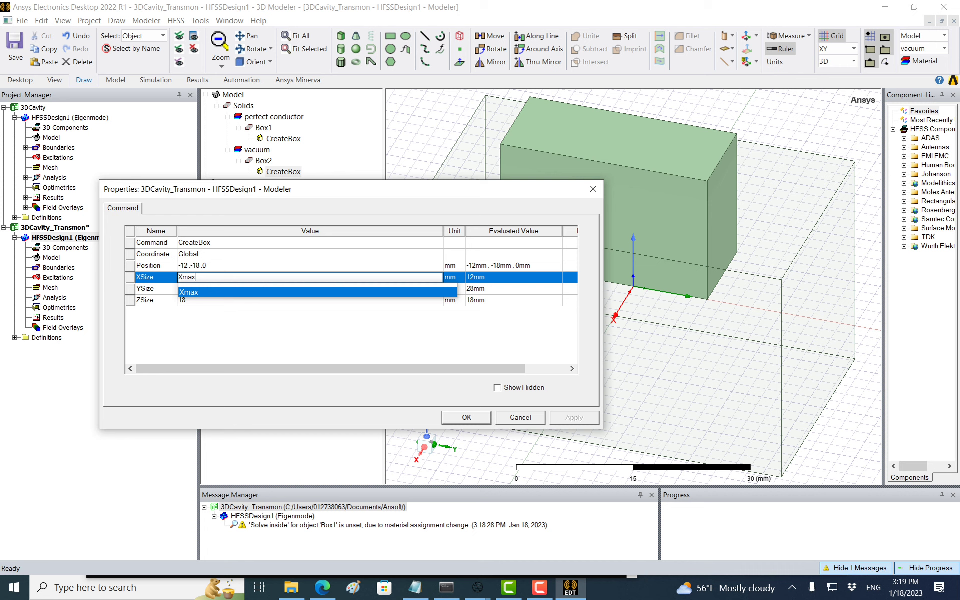
{"action": "type", "text": "-thickness"}
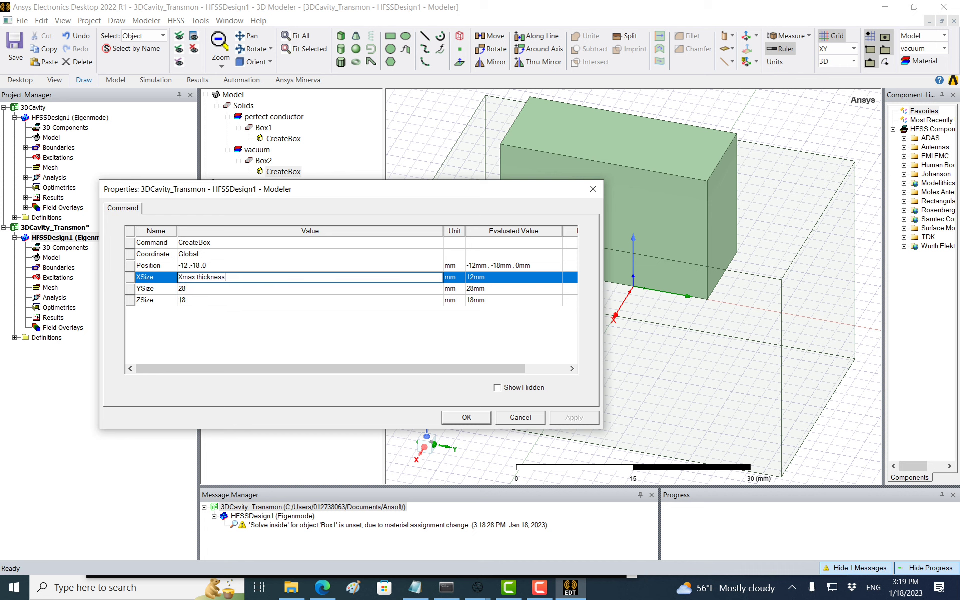
{"action": "key", "text": "Return"}
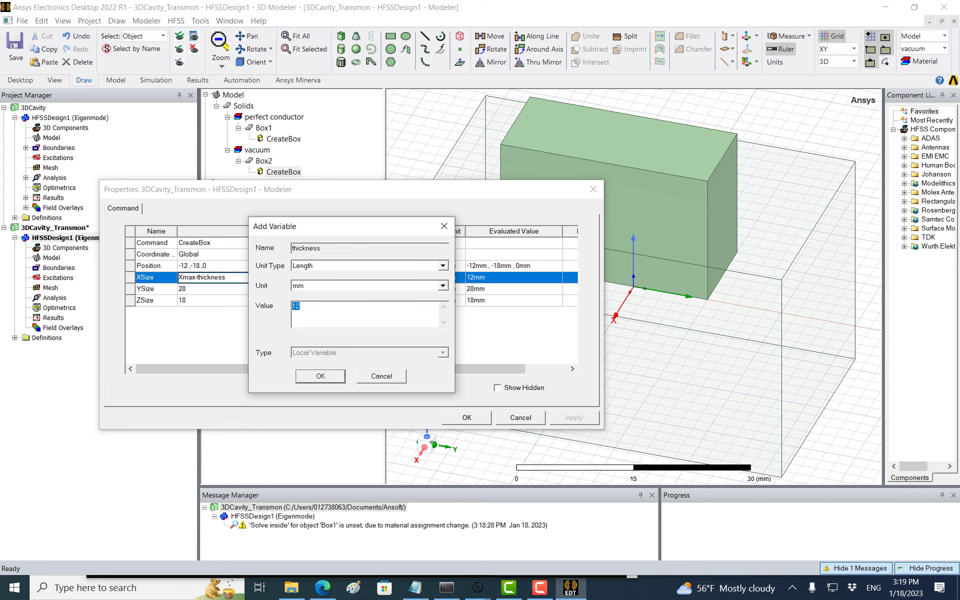
{"action": "type", "text": "5"}
{"action": "key", "text": "Return"}
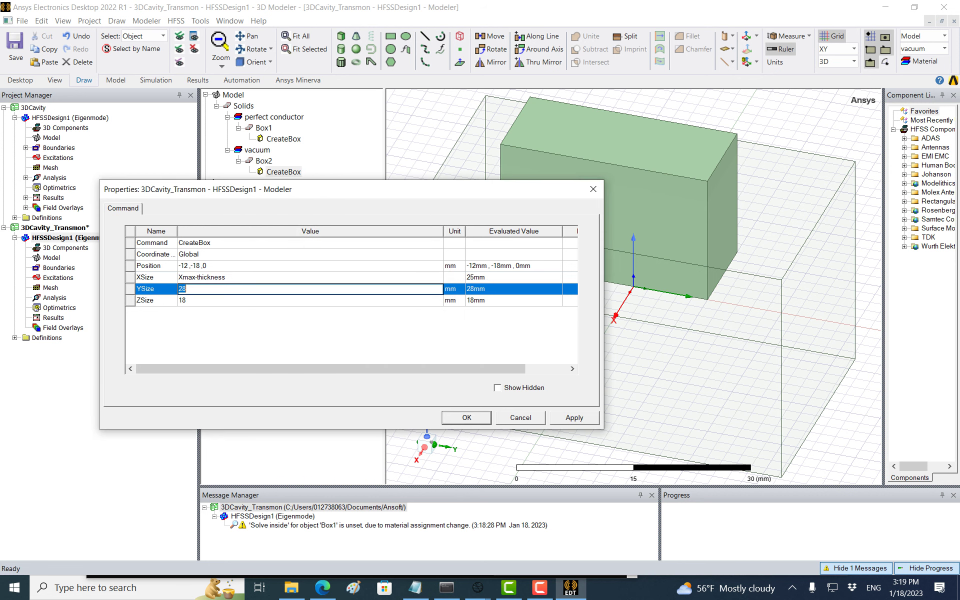
Set the second box's YSize to Ymax-thickness and its ZSize to Zmax-thickness
{"action": "type", "text": "Ymax"}
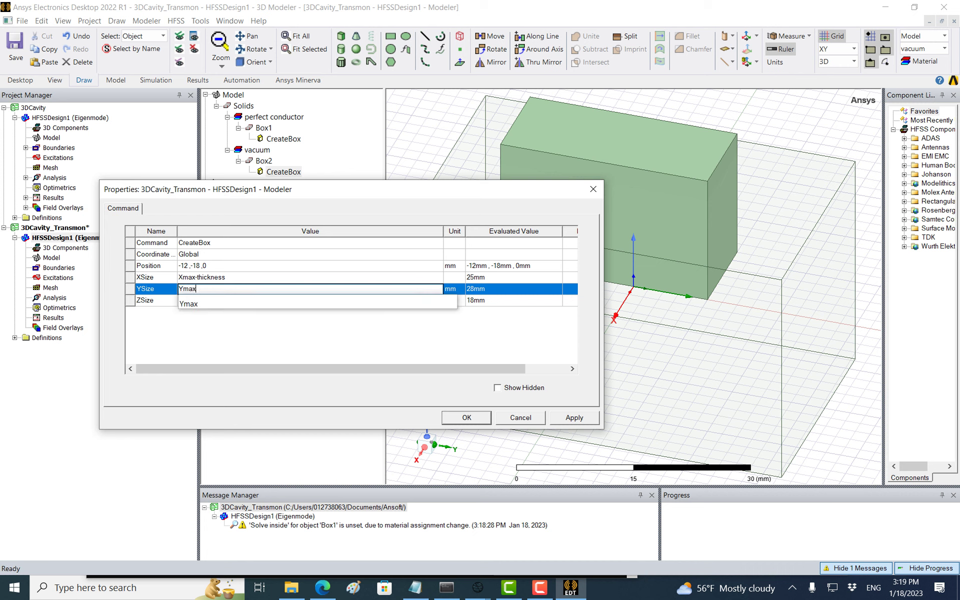
{"action": "type", "text": "-thickness"}
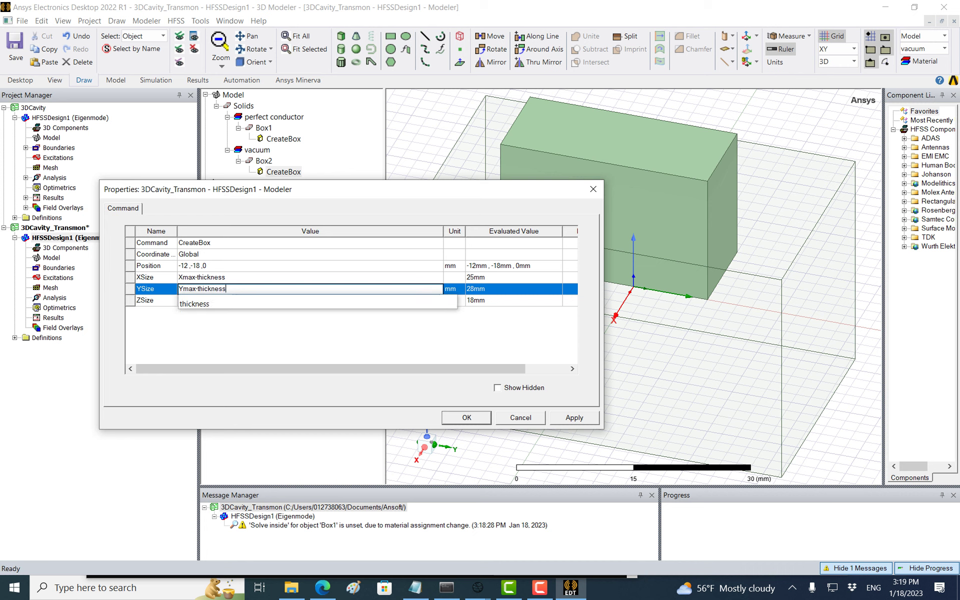
{"action": "key", "text": "Return"}
{"action": "type", "text": "Zmax0"}
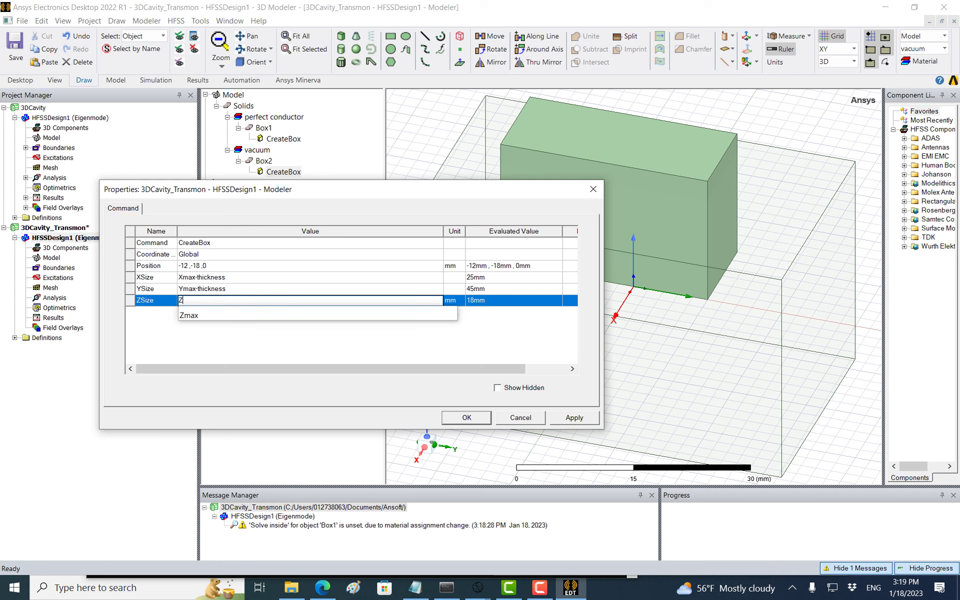
{"action": "key", "text": "BackSpace"}
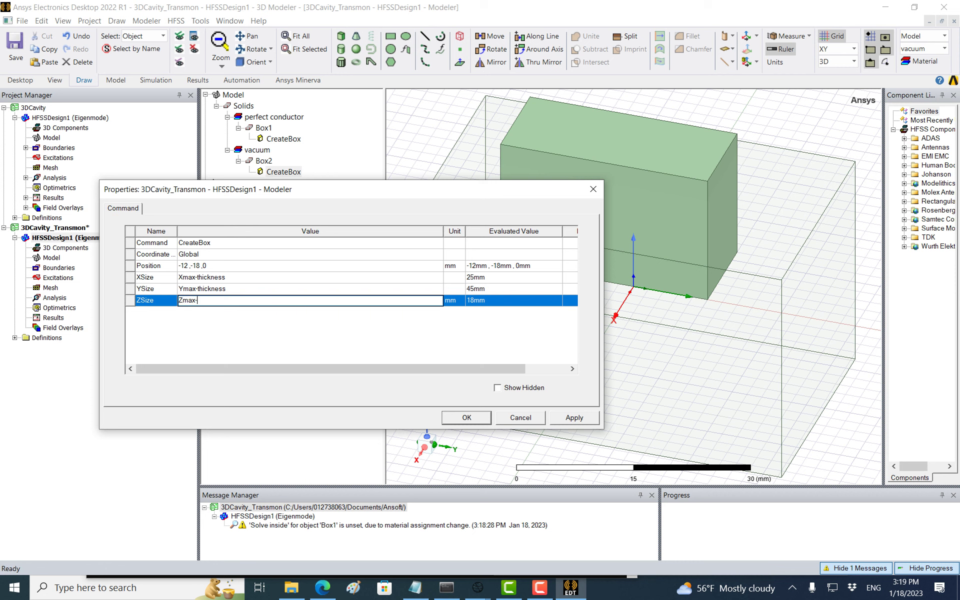
{"action": "type", "text": "-thickness"}
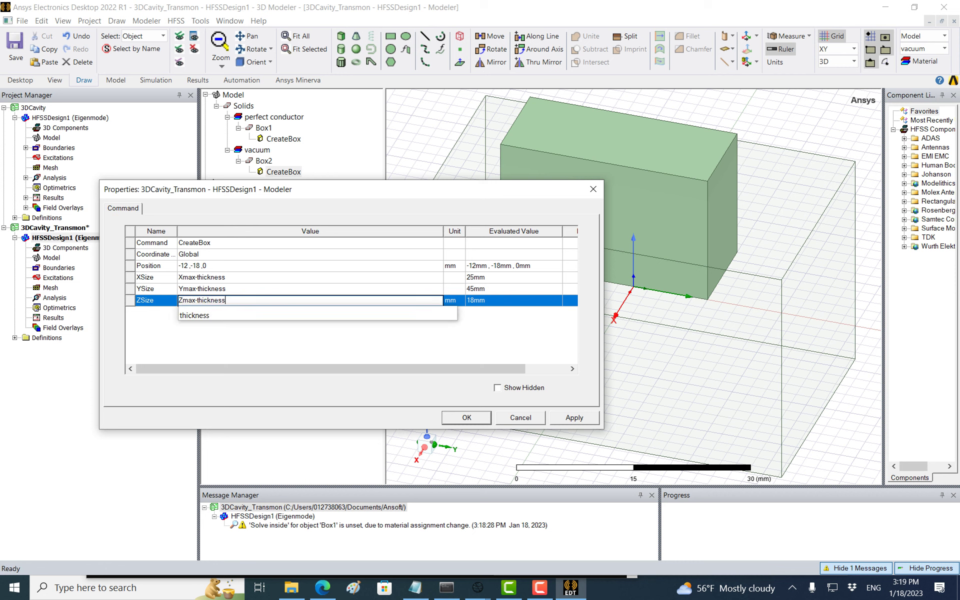
{"action": "key", "text": "Return"}
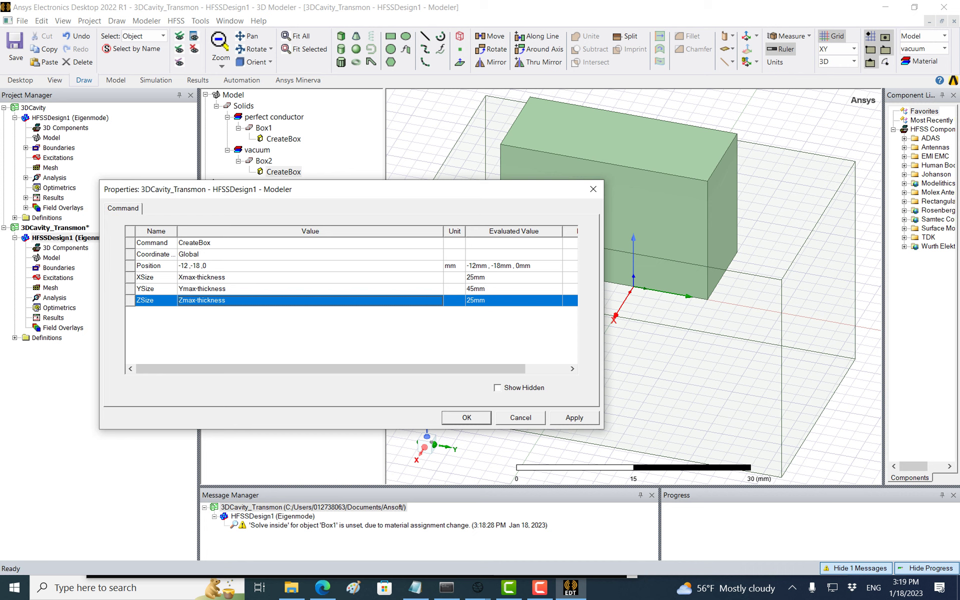
Set the second box's position to -(Xmax-thickness)/2, -(Ymax-thickness/2), -(Zmax-thickness)/2 and apply its properties
{"action": "left_click", "coordinate": [215, 266]}
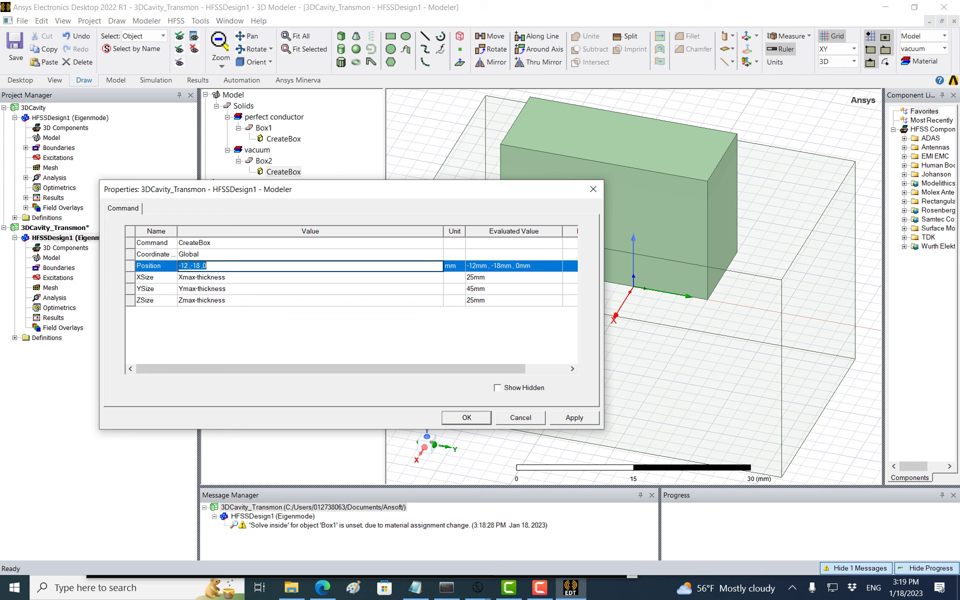
{"action": "type", "text": "-(Xmax-thicn"}
{"action": "key", "text": "BackSpace"}
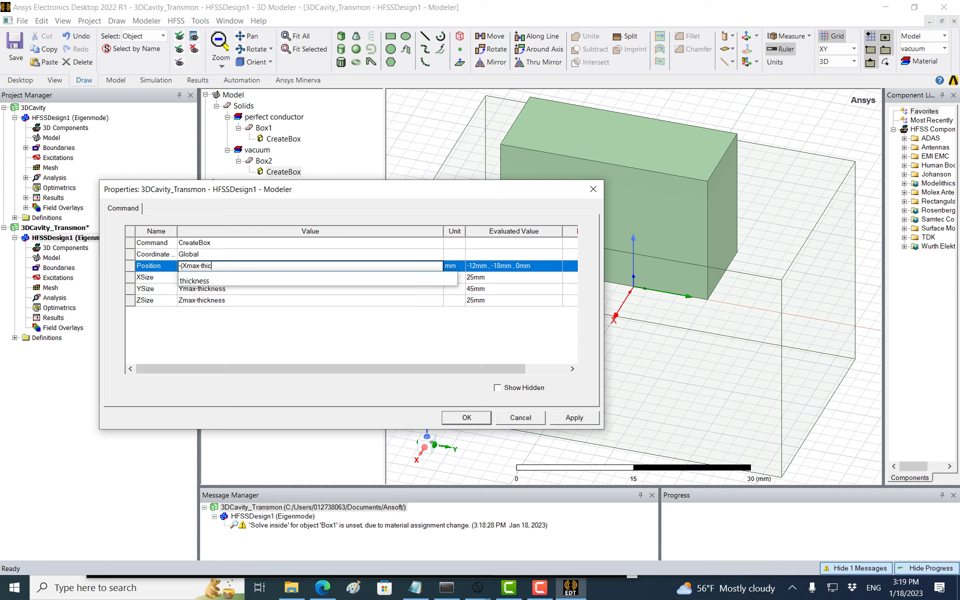
{"action": "type", "text": "kness)/2,-(Y"}
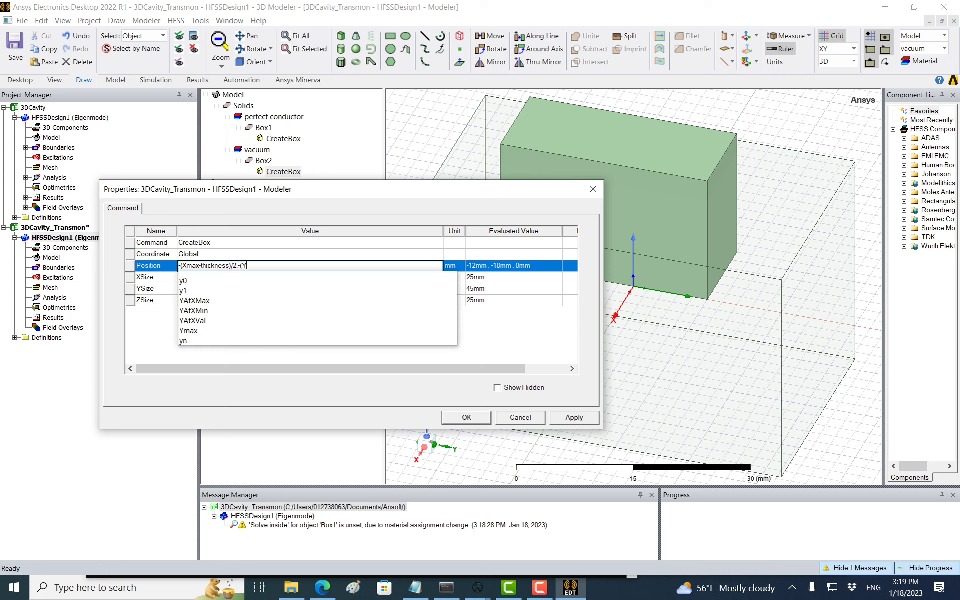
{"action": "type", "text": "max-thick"}
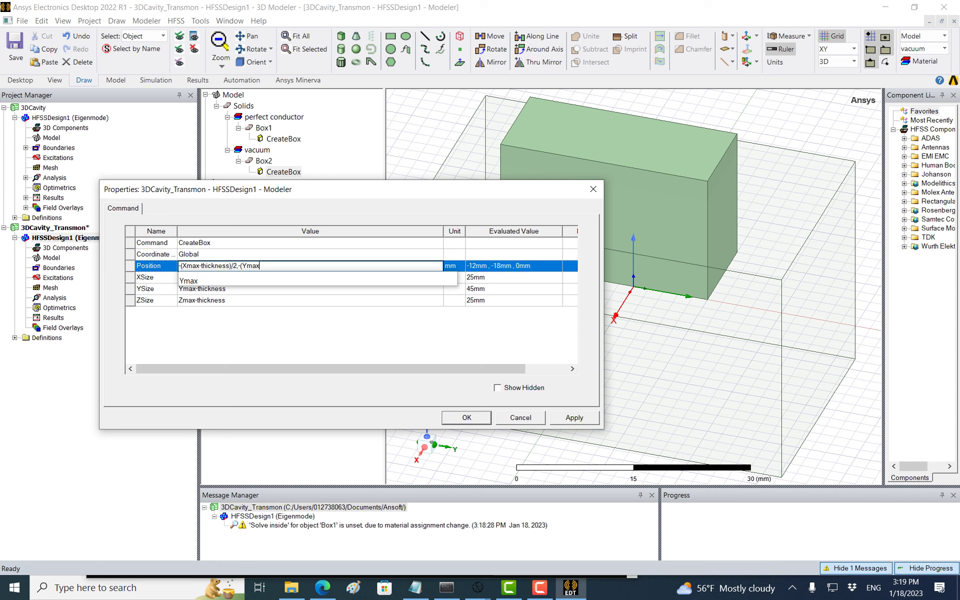
{"action": "type", "text": "ness/2),"}
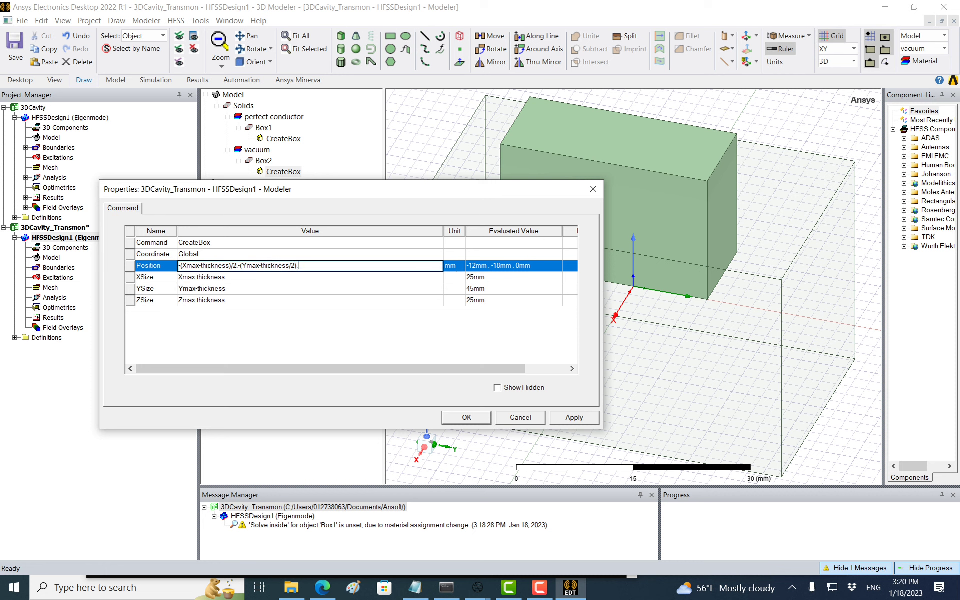
{"action": "key", "text": "BackSpace"}
{"action": "type", "text": "-(Z"}
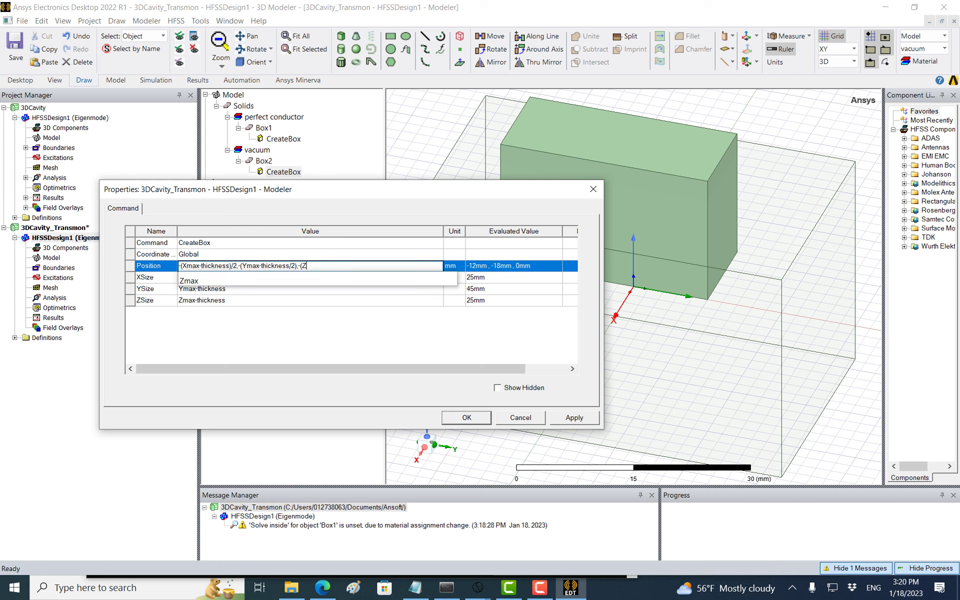
{"action": "type", "text": "max-thickness_/2"}
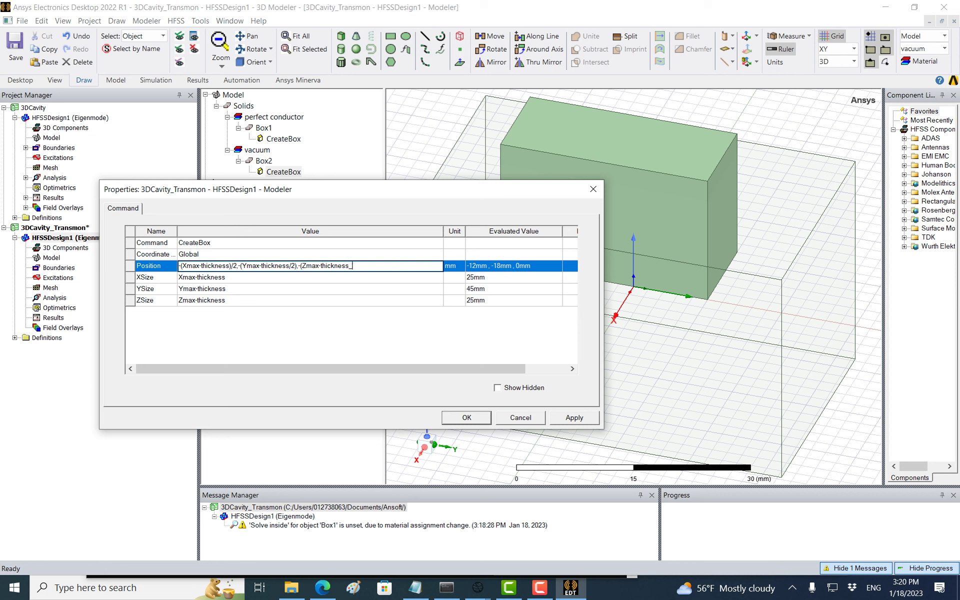
{"action": "key", "text": "BackSpace"}
{"action": "key", "text": "BackSpace"}
{"action": "key", "text": "BackSpace"}
{"action": "type", "text": ")2"}
{"action": "key", "text": "BackSpace"}
{"action": "type", "text": "/2"}
{"action": "key", "text": "Tab"}
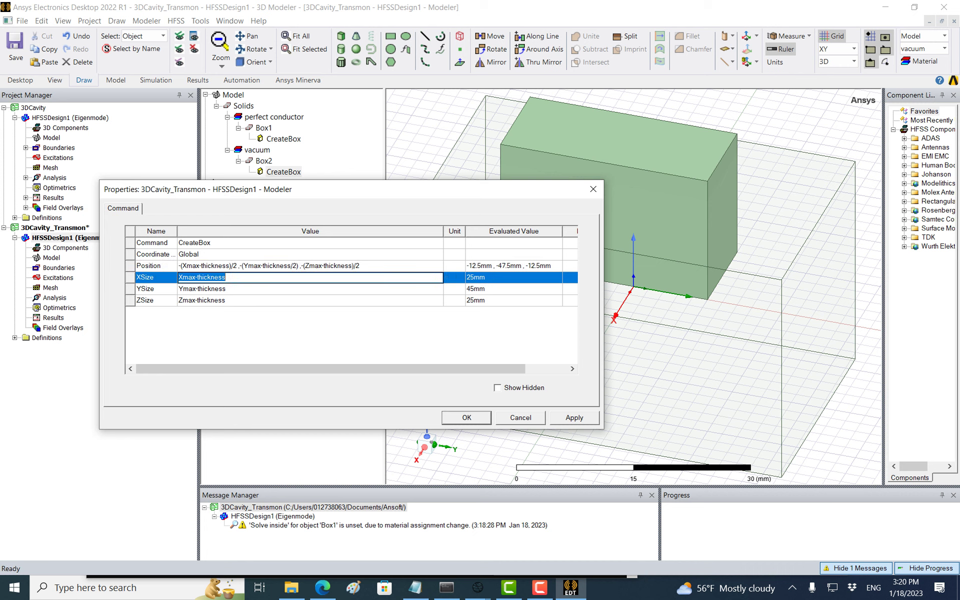
{"action": "key", "text": "Return"}
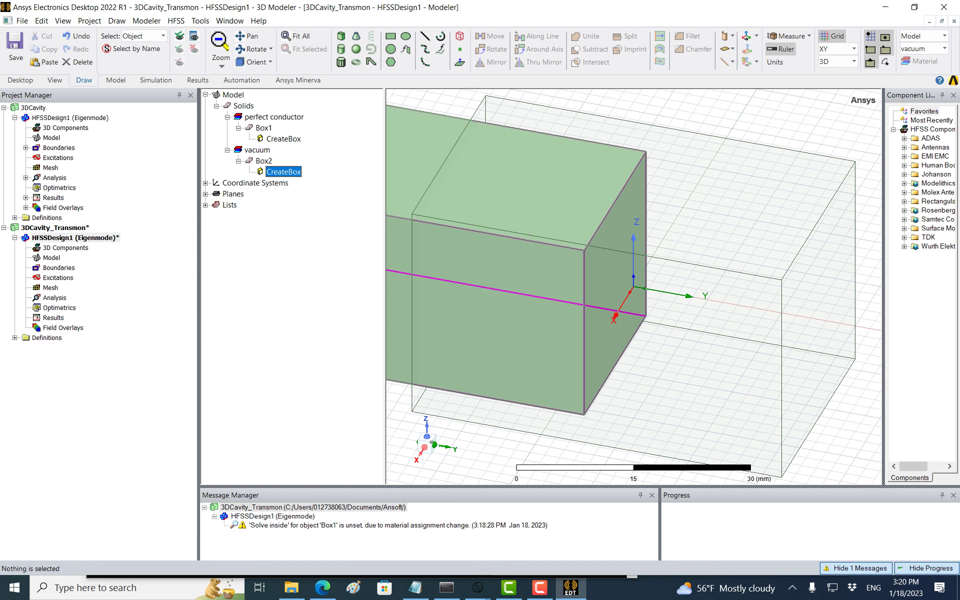
Correct the Y coordinate of Box2's position to -(Ymax-thickness)/2
{"action": "double_click", "coordinate": [283, 172]}
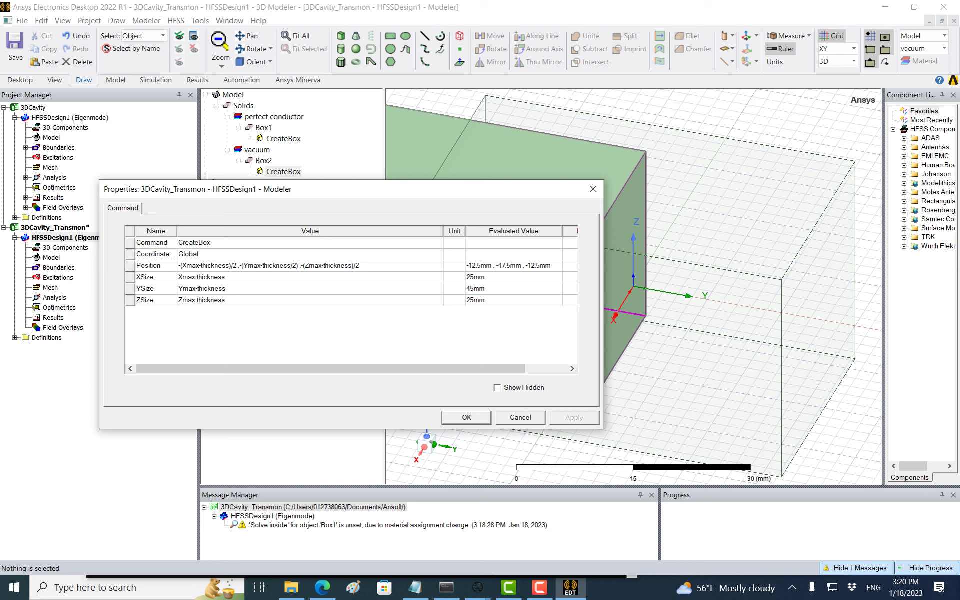
{"action": "left_click", "coordinate": [300, 266]}
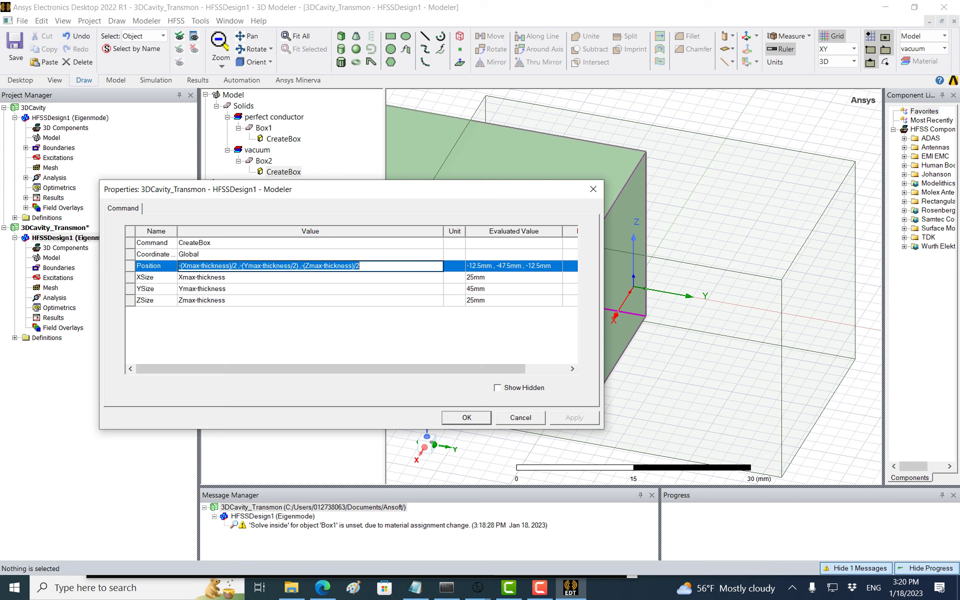
{"action": "left_click", "coordinate": [299, 266]}
{"action": "key", "text": "Left"}
{"action": "key", "text": "BackSpace"}
{"action": "key", "text": "BackSpace"}
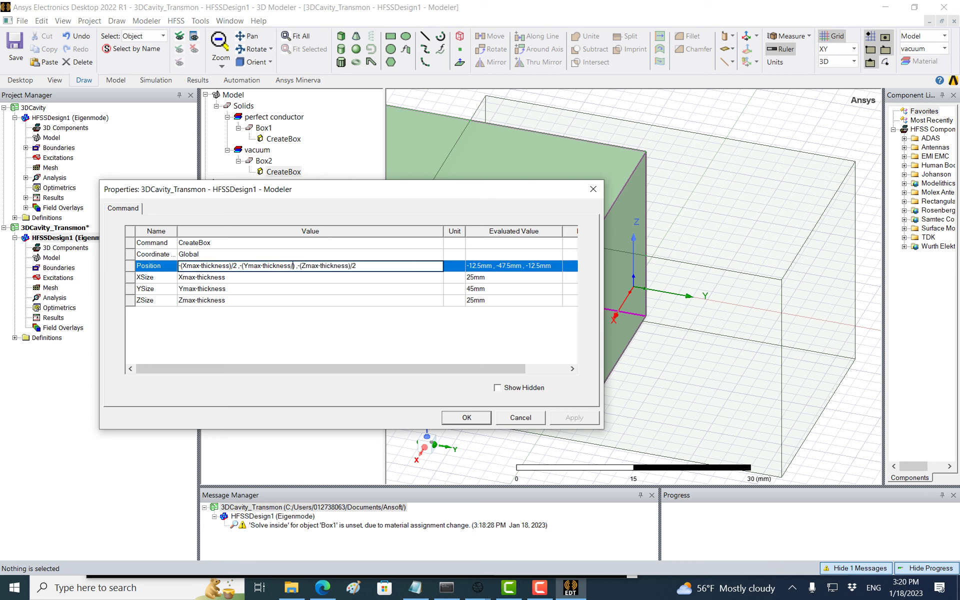
{"action": "key", "text": "Right"}
{"action": "type", "text": "/2"}
{"action": "key", "text": "Tab"}
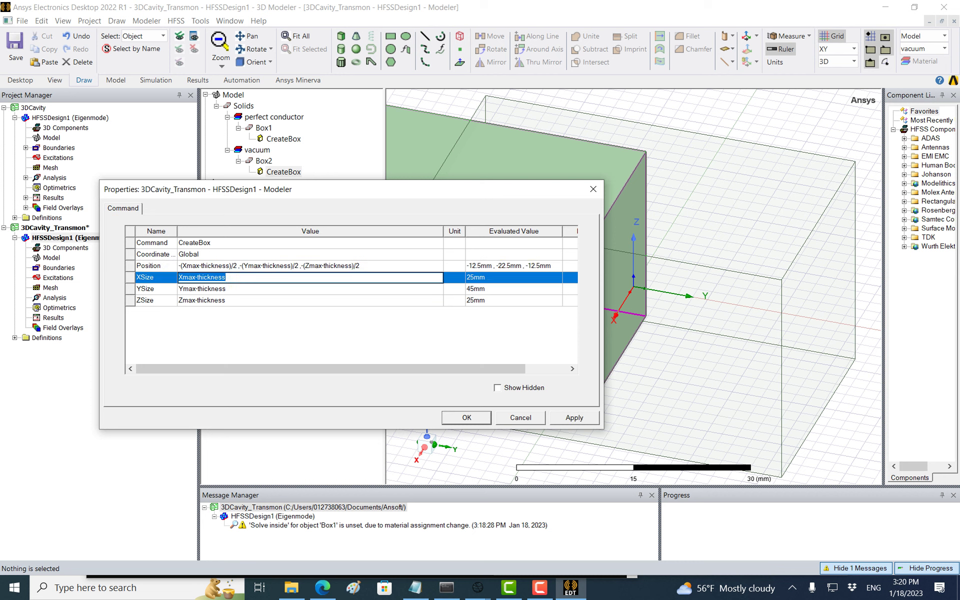
{"action": "left_click", "coordinate": [466, 418]}
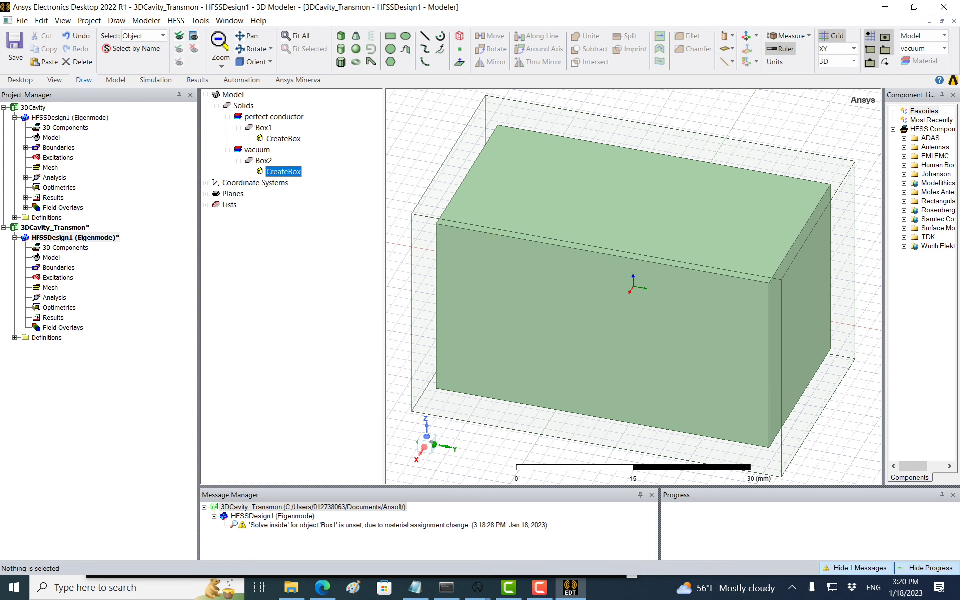
Open the 3DCavity reference design and examine the creation position and dimensions of its vacuum Box2
{"action": "double_click", "coordinate": [70, 118]}
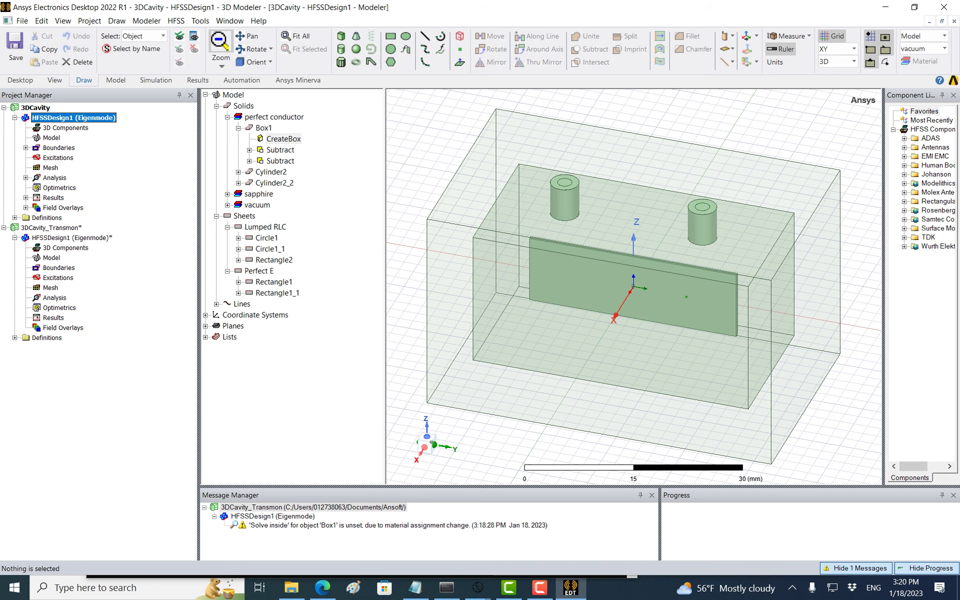
{"action": "left_click", "coordinate": [228, 205]}
{"action": "double_click", "coordinate": [264, 216]}
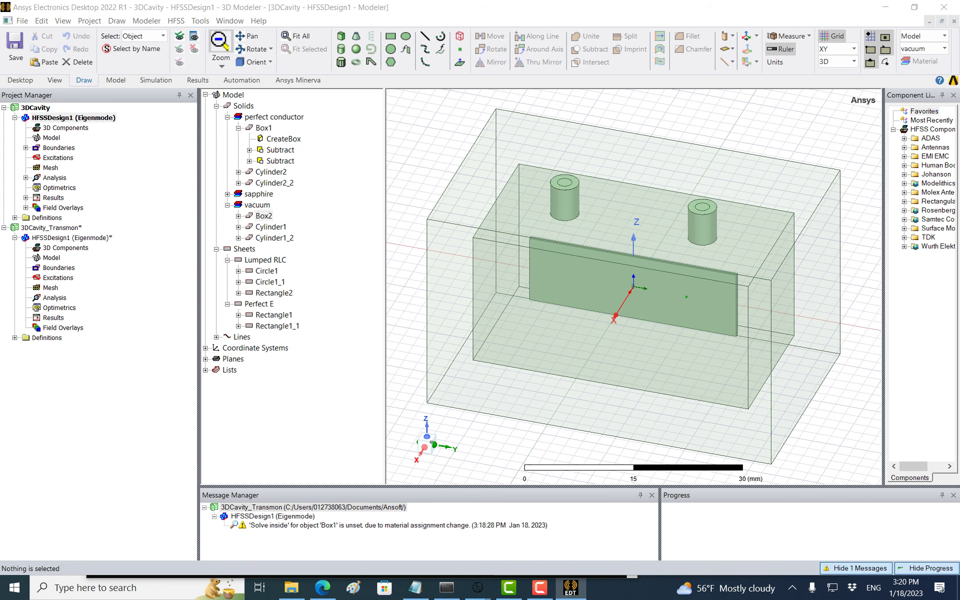
{"action": "key", "text": "Escape"}
{"action": "left_click", "coordinate": [238, 216]}
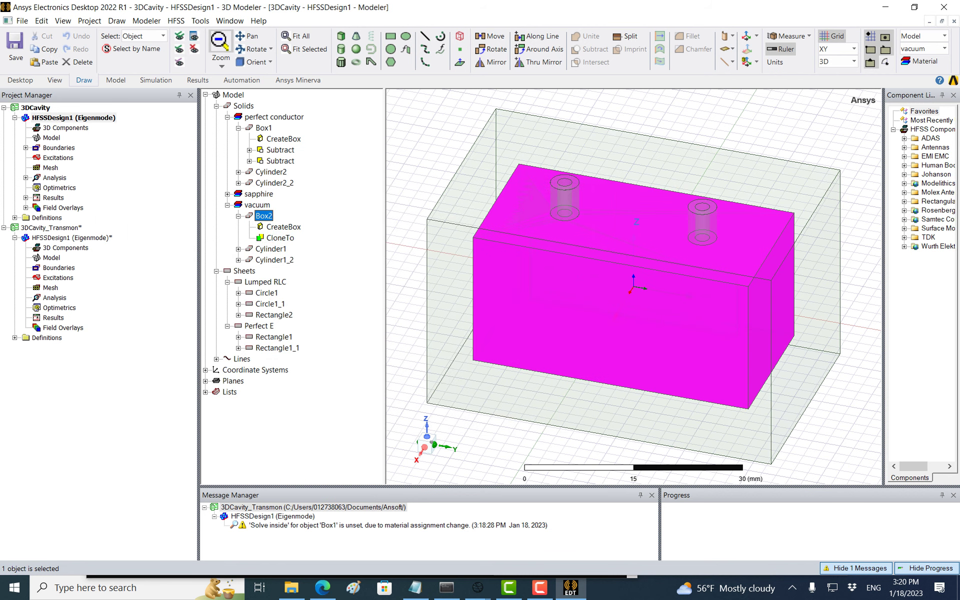
{"action": "double_click", "coordinate": [283, 227]}
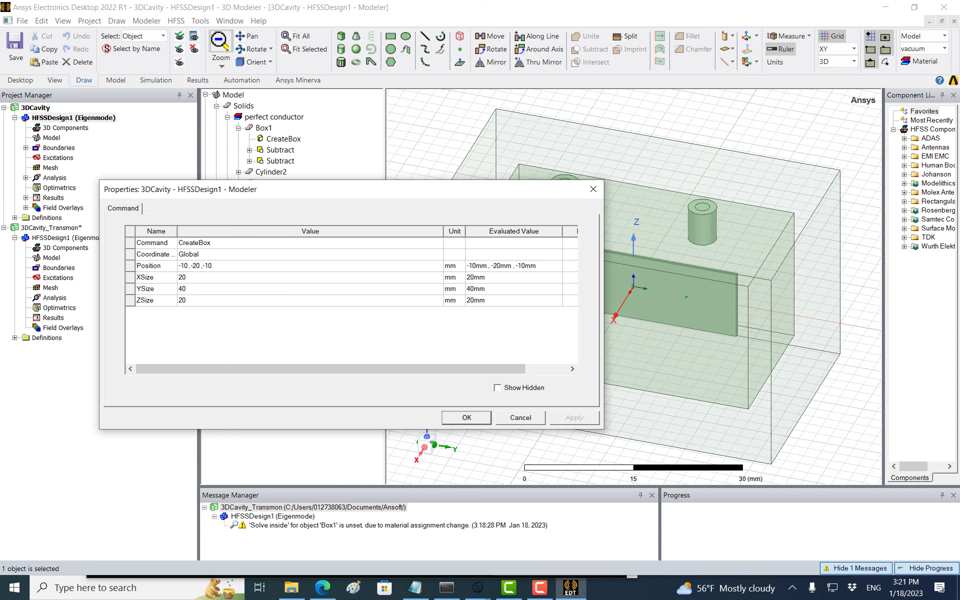
{"action": "left_click", "coordinate": [467, 417]}
{"action": "left_click", "coordinate": [55, 298]}
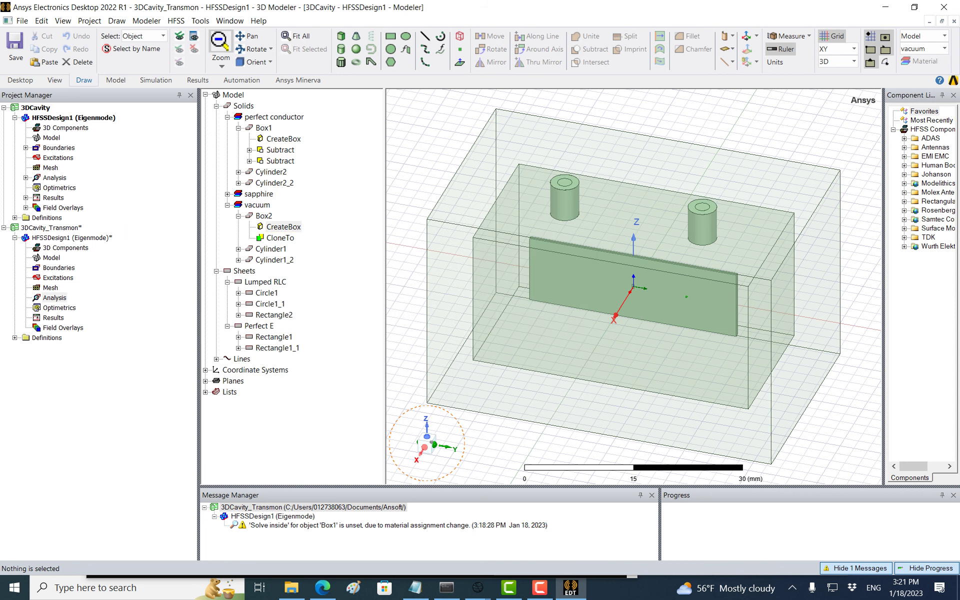
In the 3DCavity_Transmon design, set Box2's XSize to Xmax-thickness*2, YSize to Ymax-thickness*2 and ZSize to Zmax-thickness*2
{"action": "double_click", "coordinate": [75, 238]}
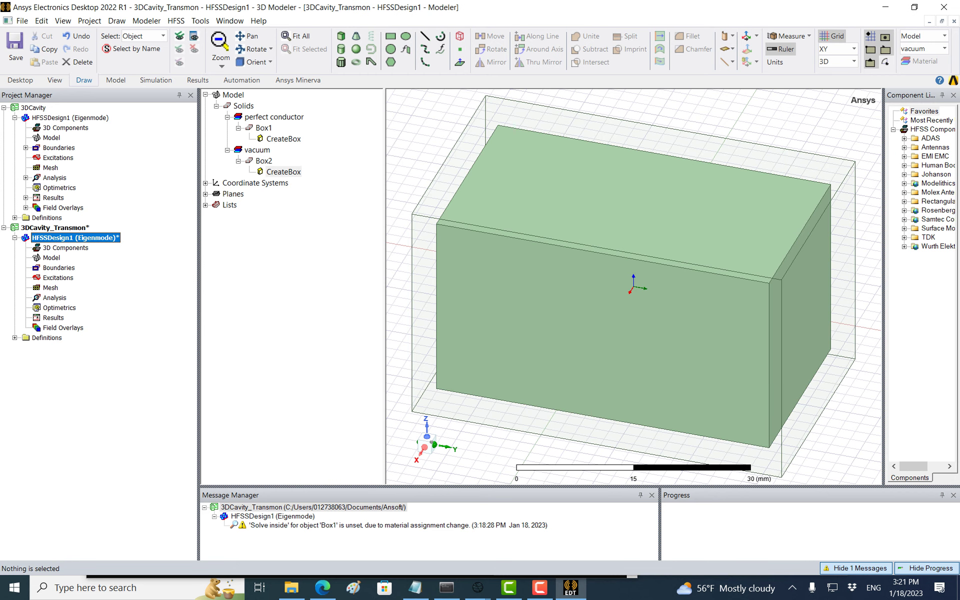
{"action": "double_click", "coordinate": [284, 172]}
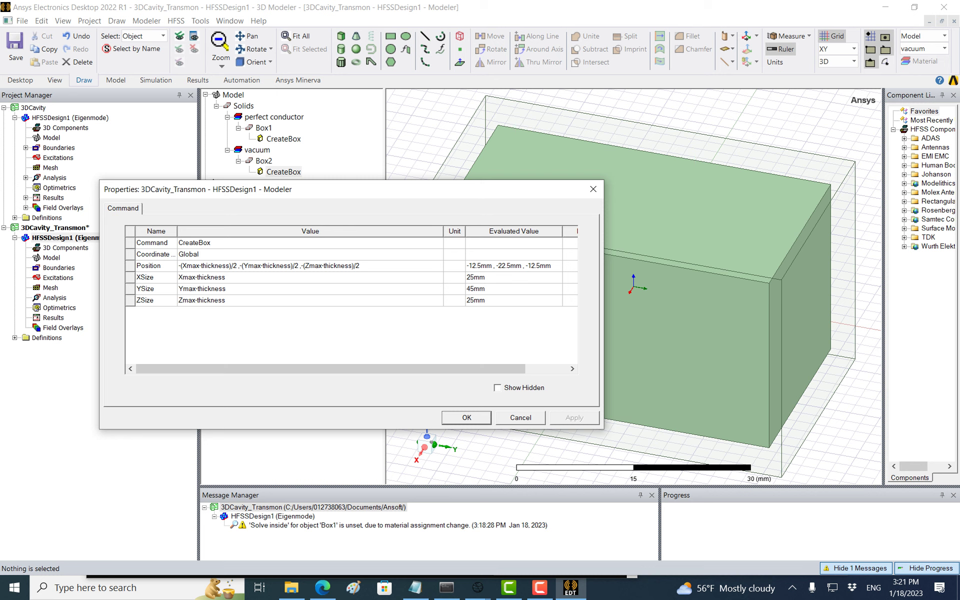
{"action": "double_click", "coordinate": [210, 277]}
{"action": "left_click", "coordinate": [198, 278]}
{"action": "type", "text": "*2"}
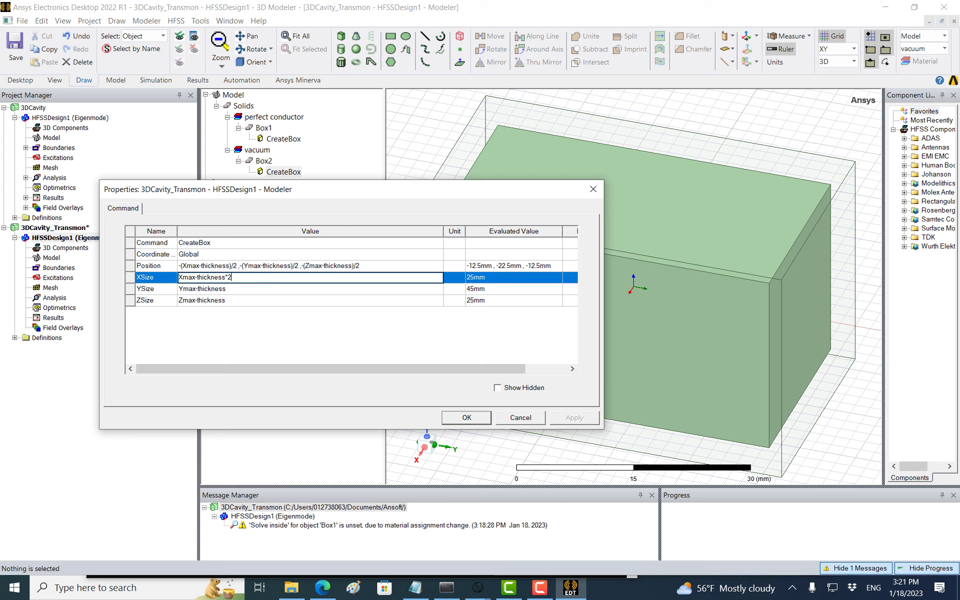
{"action": "left_click", "coordinate": [235, 289]}
{"action": "left_click", "coordinate": [235, 289]}
{"action": "type", "text": "*2"}
{"action": "double_click", "coordinate": [235, 300]}
{"action": "type", "text": "*2"}
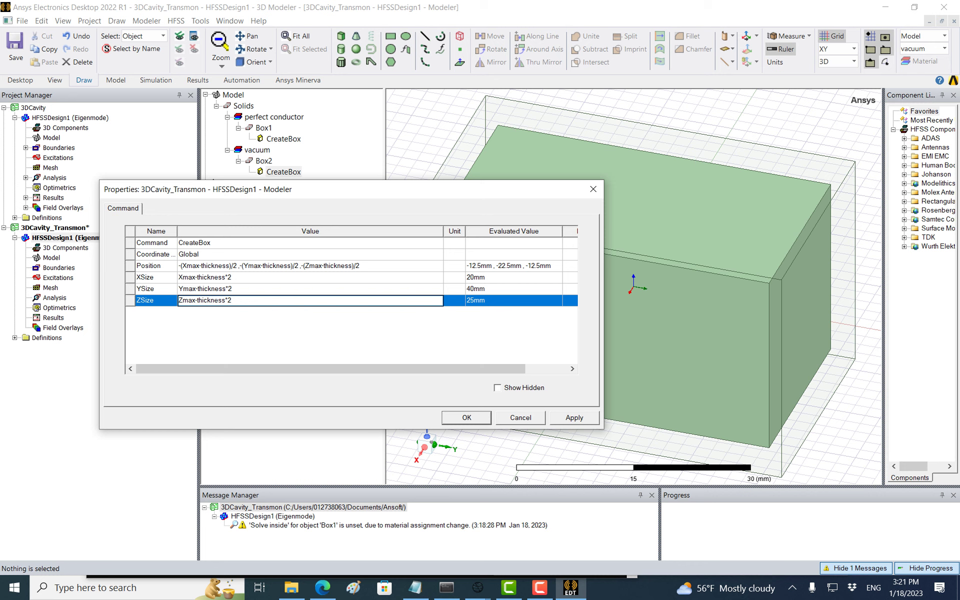
Set Box2's position to -(Xmax-thickness*2)/2, -(Ymax-thickness*2)/2, -(Zmax-thickness*2)/2 and accept the properties
{"action": "left_click", "coordinate": [229, 266]}
{"action": "left_click", "coordinate": [229, 266]}
{"action": "type", "text": "*@"}
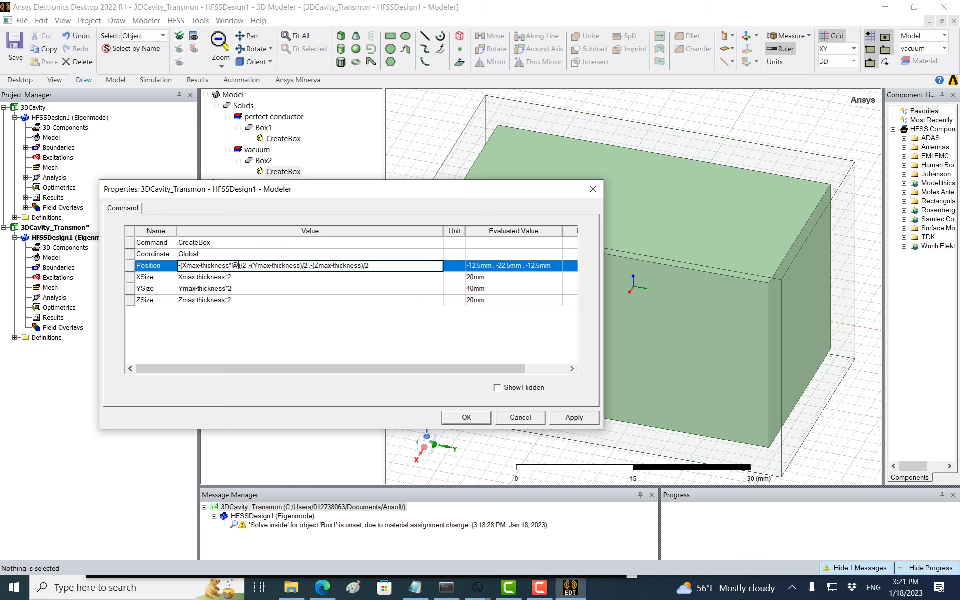
{"action": "key", "text": "BackSpace"}
{"action": "type", "text": "2"}
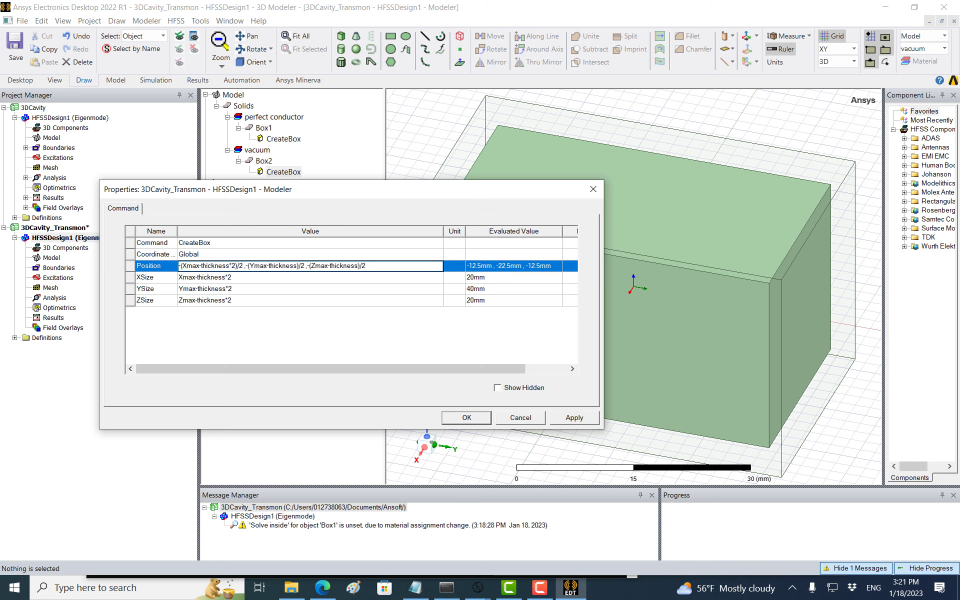
{"action": "type", "text": "*2"}
{"action": "type", "text": "*2"}
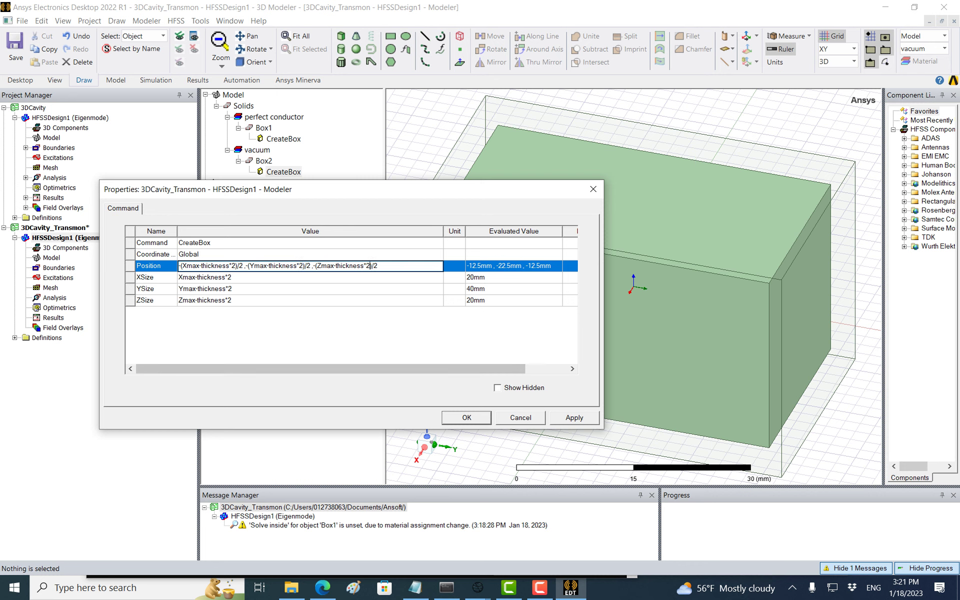
{"action": "key", "text": "Return"}
{"action": "left_click", "coordinate": [466, 418]}
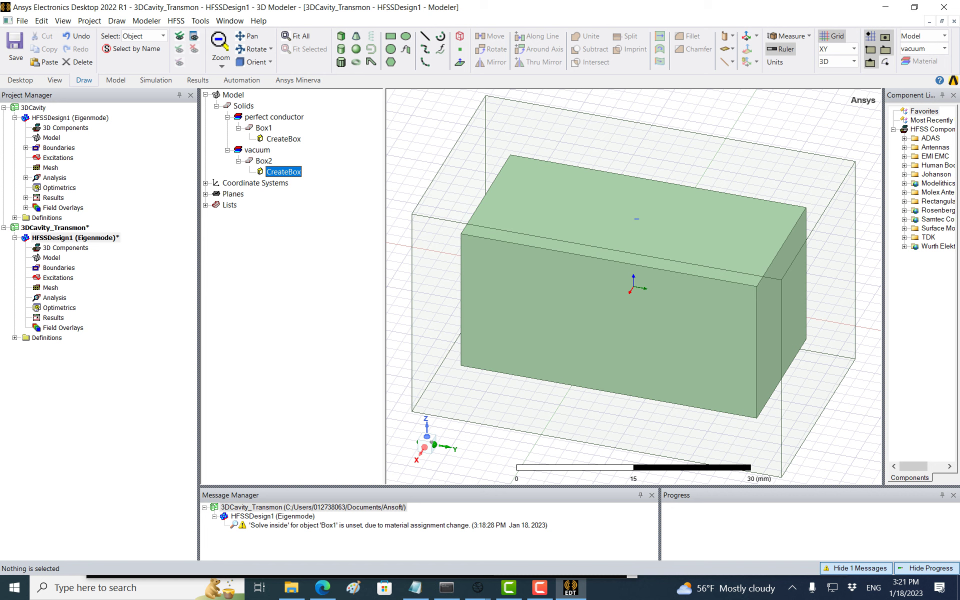
Subtract Box2 from Box1, cloning the tool object before the operation
{"action": "left_click", "coordinate": [274, 117]}
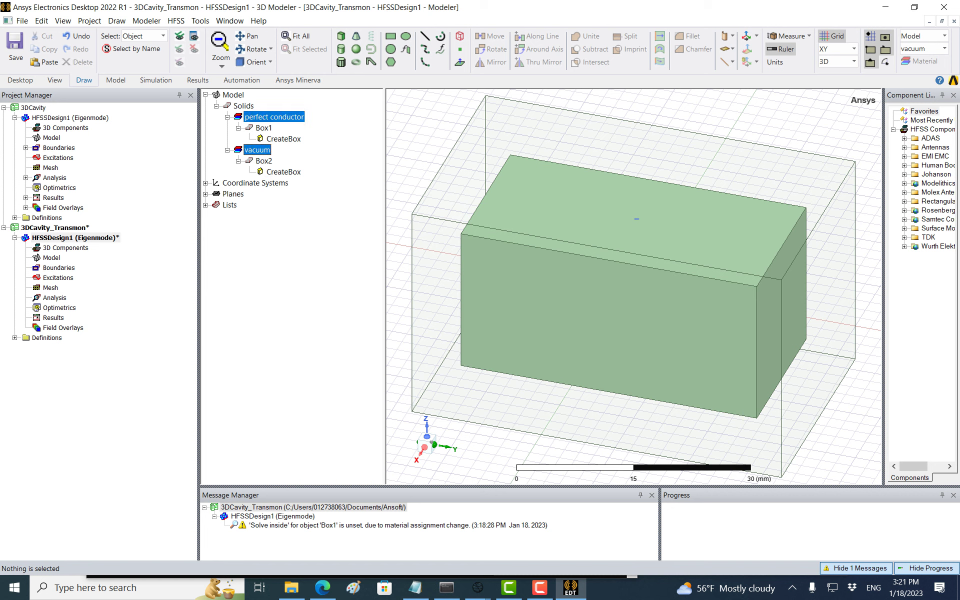
{"action": "left_click", "coordinate": [263, 128]}
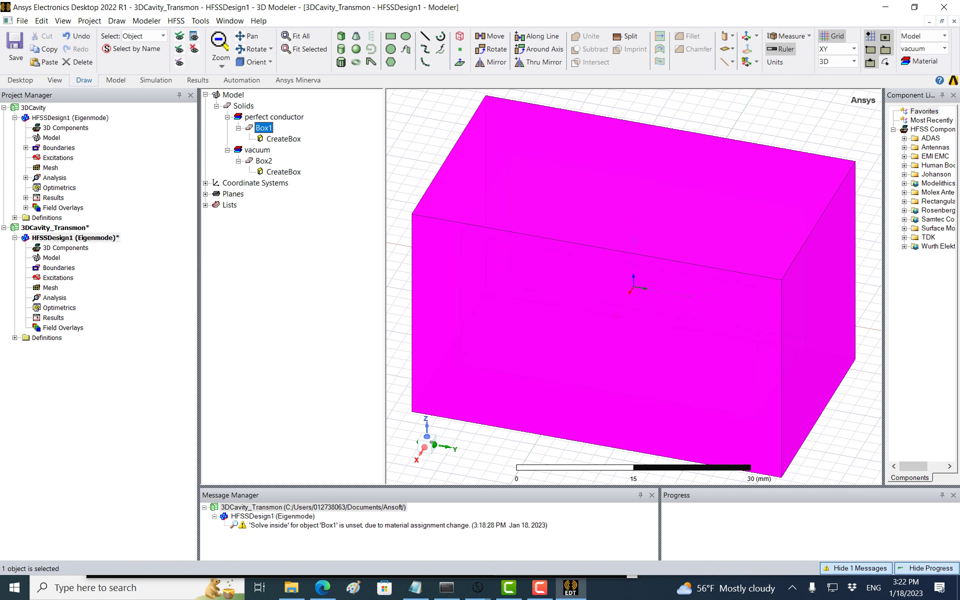
{"action": "left_click", "coordinate": [263, 161]}
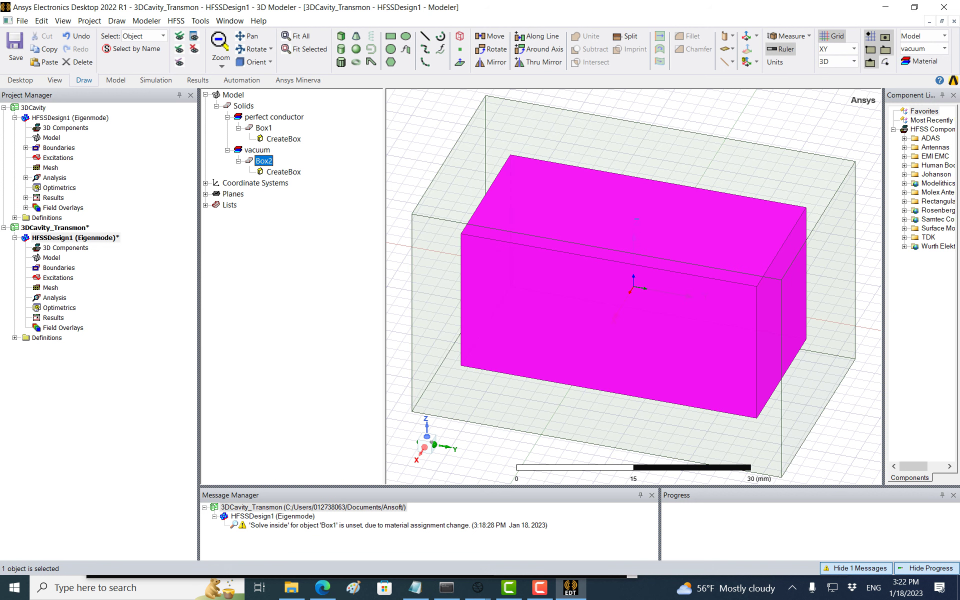
{"action": "left_click", "coordinate": [540, 588]}
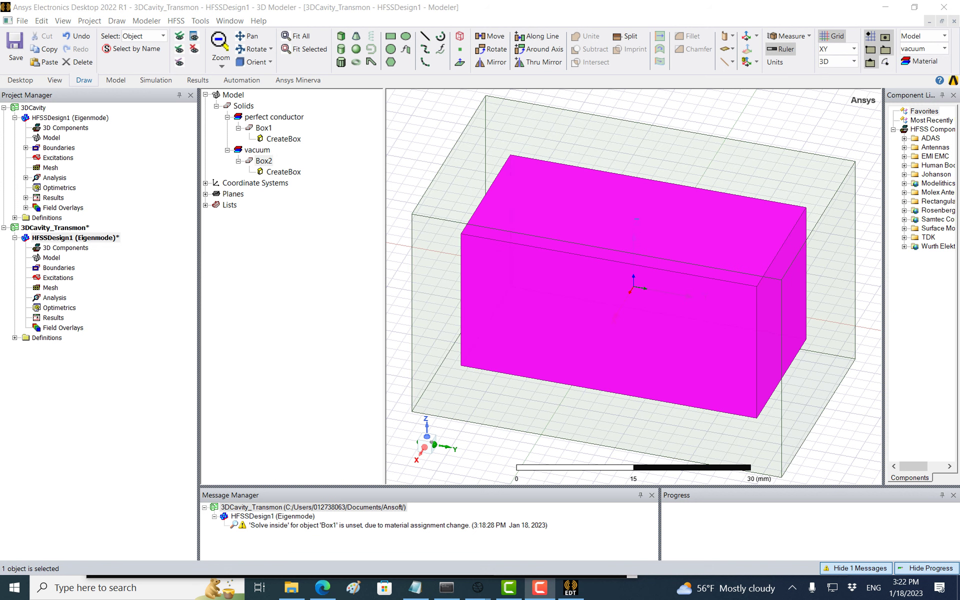
{"action": "left_click", "coordinate": [263, 128]}
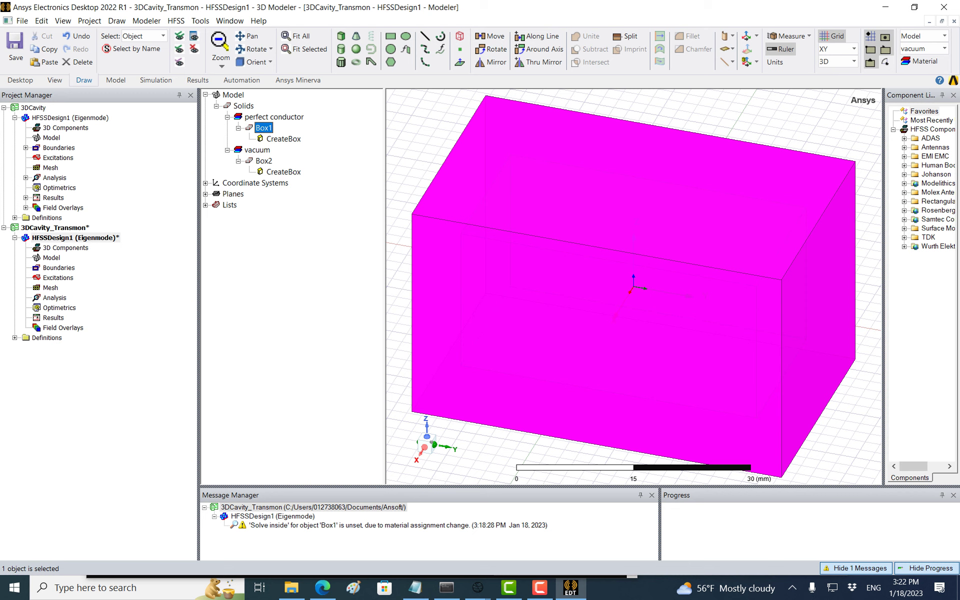
{"action": "left_click", "coordinate": [263, 161], "text": "ctrl"}
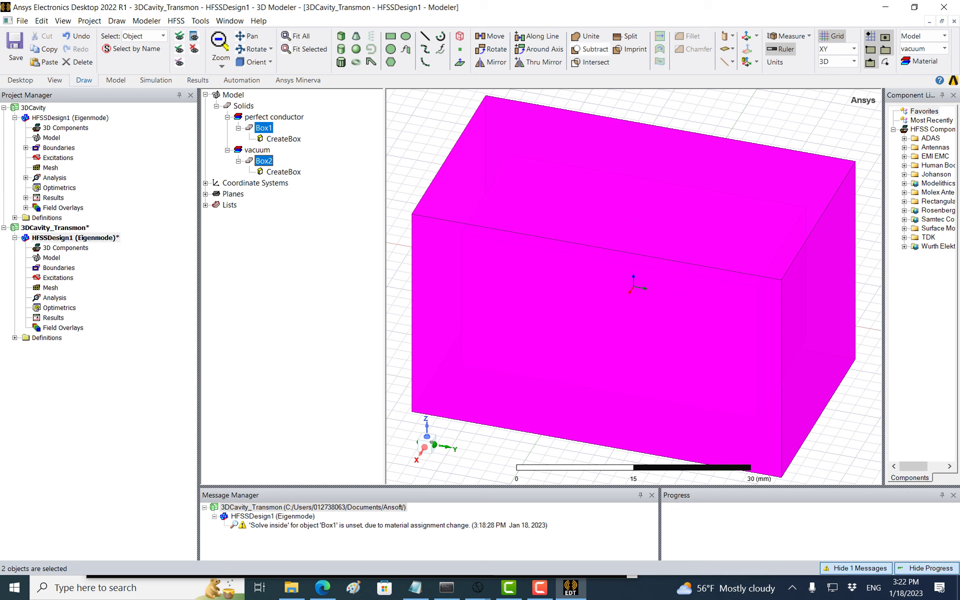
{"action": "left_click", "coordinate": [592, 49]}
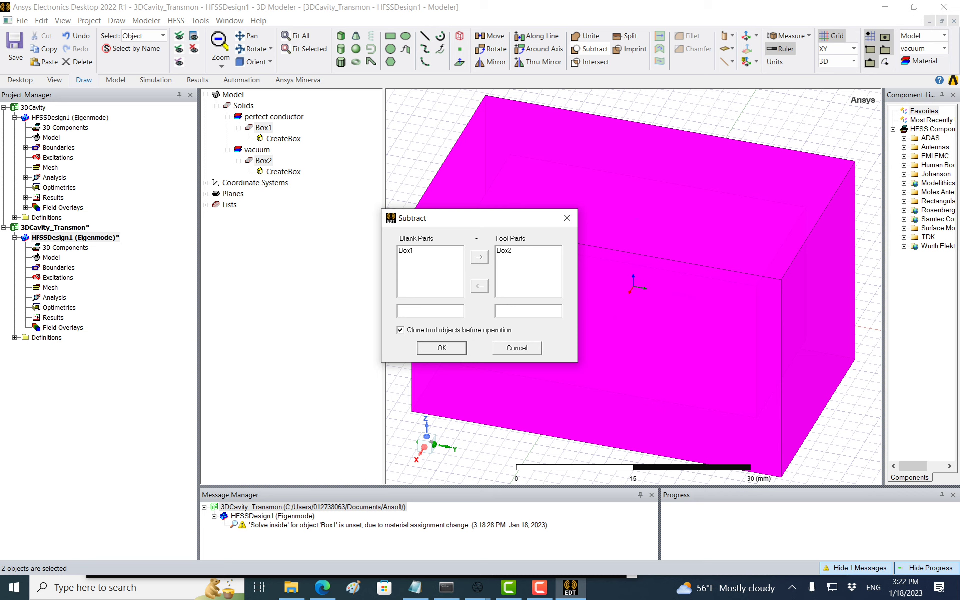
{"action": "left_click", "coordinate": [442, 348]}
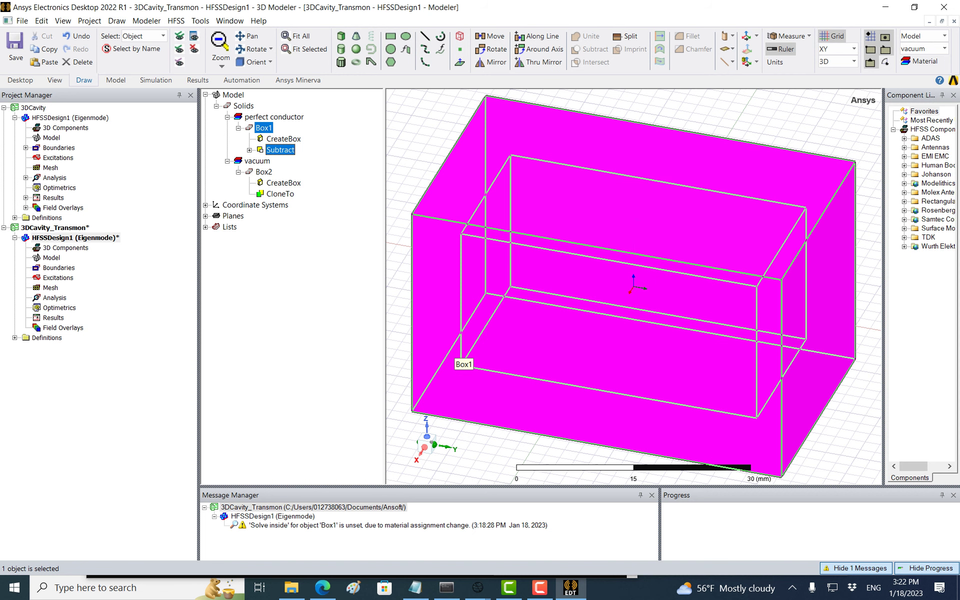
Highlight the hollowed outer box and the inner vacuum box in turn to check the subtraction
{"action": "left_click", "coordinate": [401, 361]}
{"action": "left_click", "coordinate": [280, 194]}
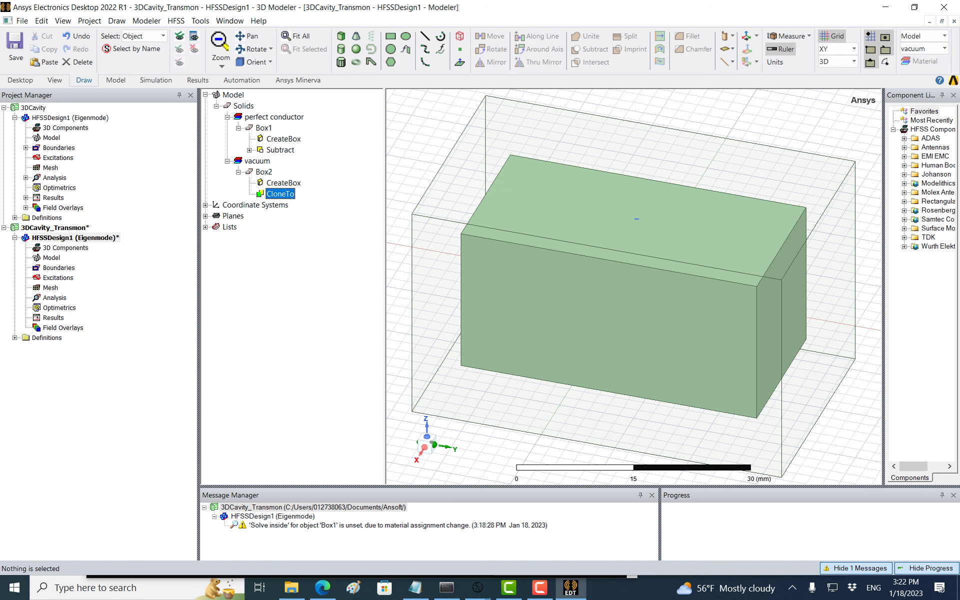
{"action": "left_click", "coordinate": [636, 219]}
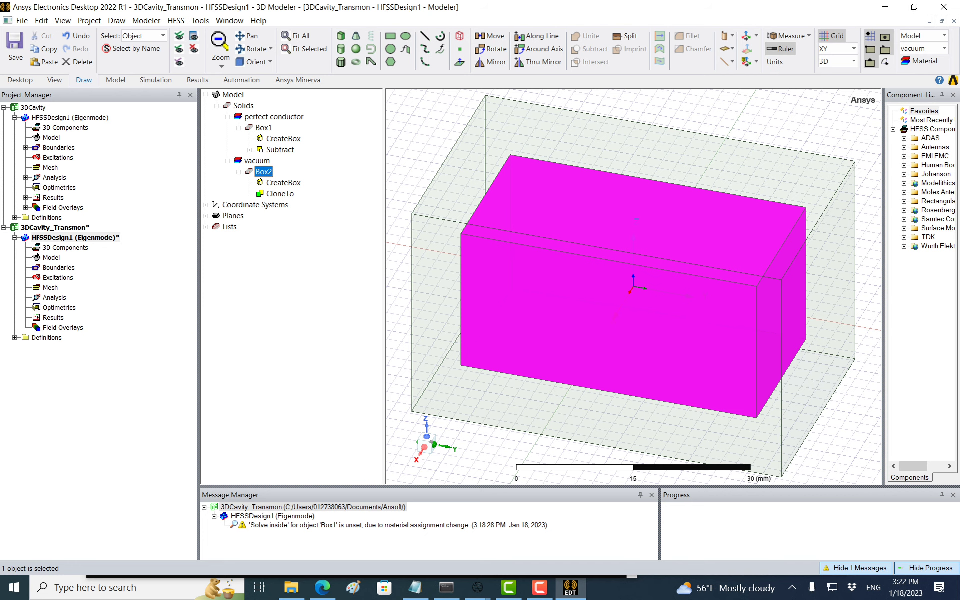
{"action": "left_click", "coordinate": [263, 128]}
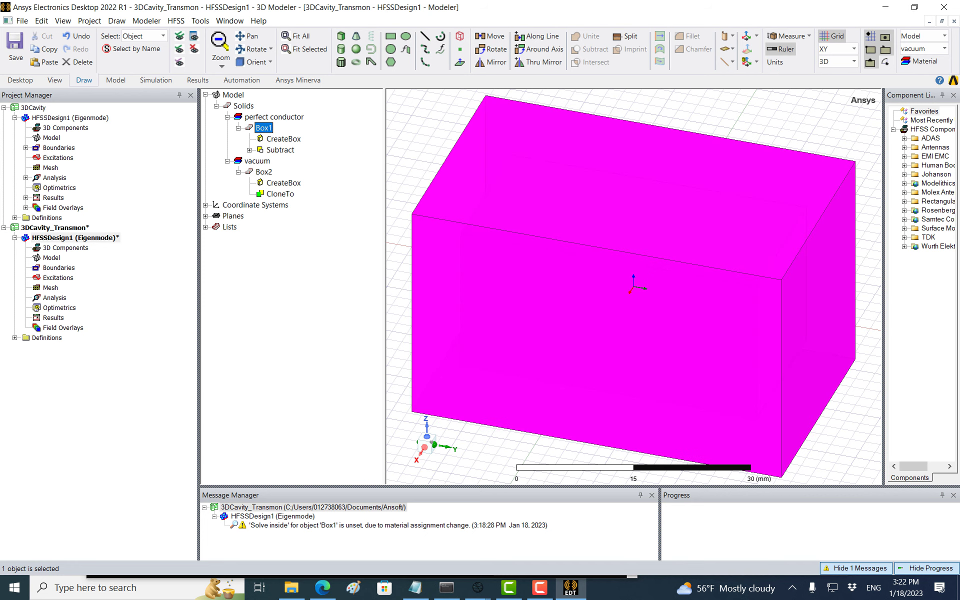
{"action": "left_click", "coordinate": [430, 145]}
Set the transparency of the inner vacuum Box2 to 0.95 and accept its attributes
{"action": "left_click", "coordinate": [264, 172]}
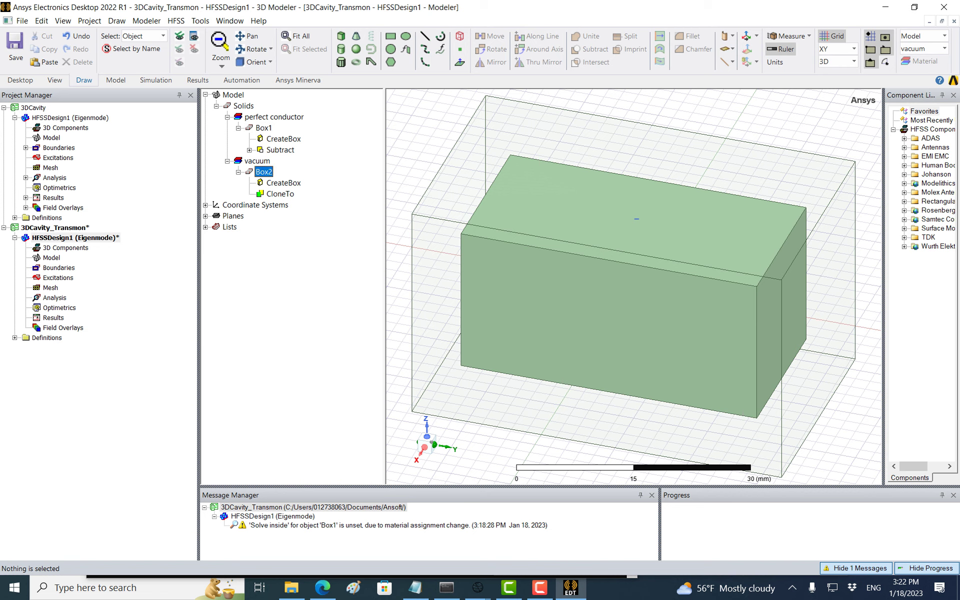
{"action": "double_click", "coordinate": [264, 172]}
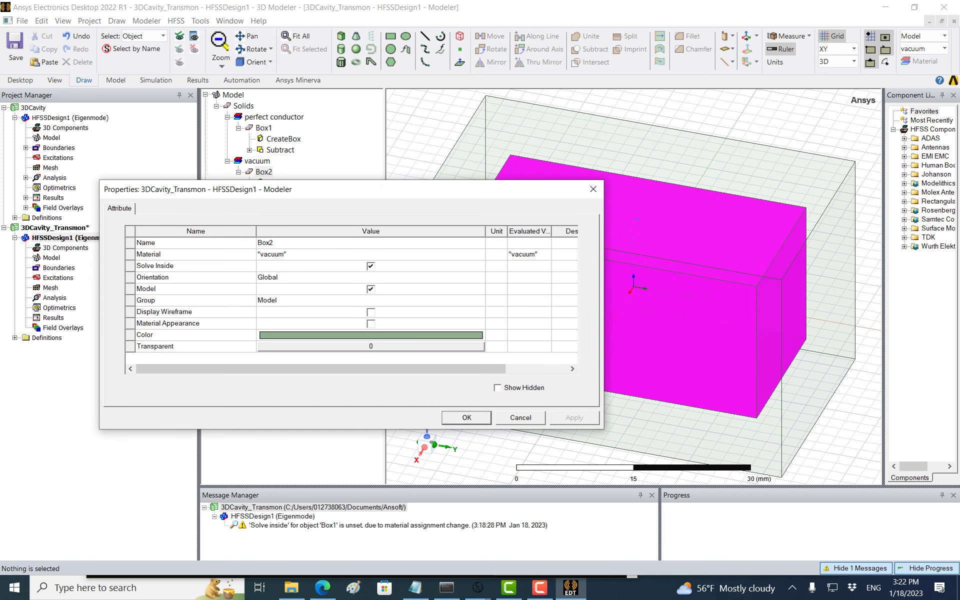
{"action": "left_click", "coordinate": [371, 346]}
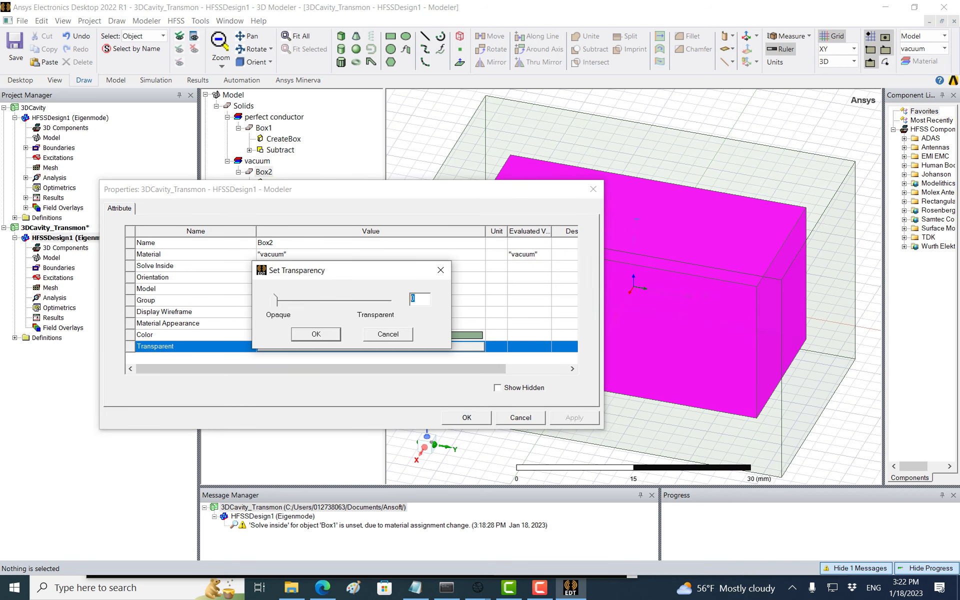
{"action": "type", "text": ".95"}
{"action": "left_click", "coordinate": [316, 334]}
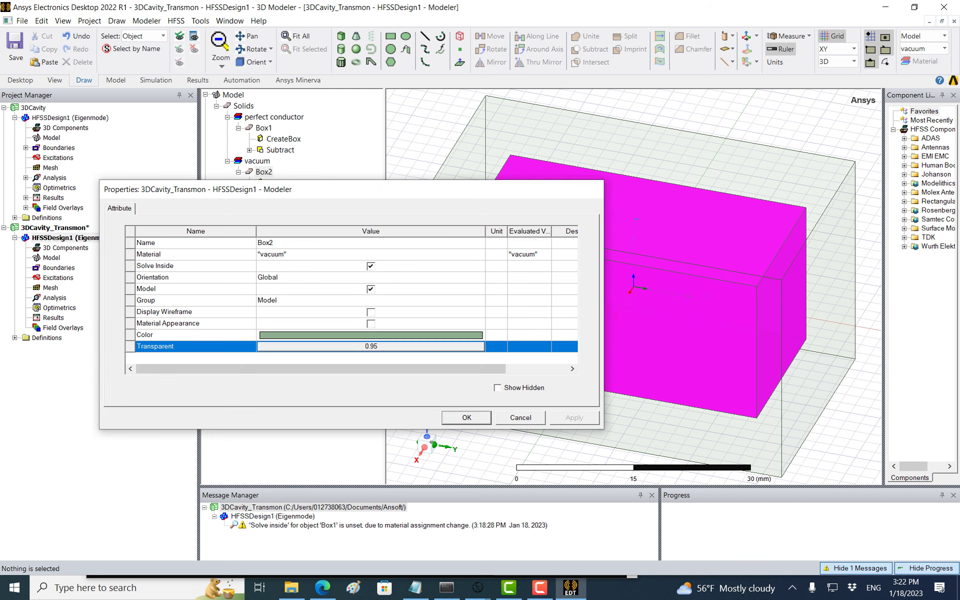
{"action": "left_click", "coordinate": [466, 417]}
{"action": "left_click", "coordinate": [320, 370]}
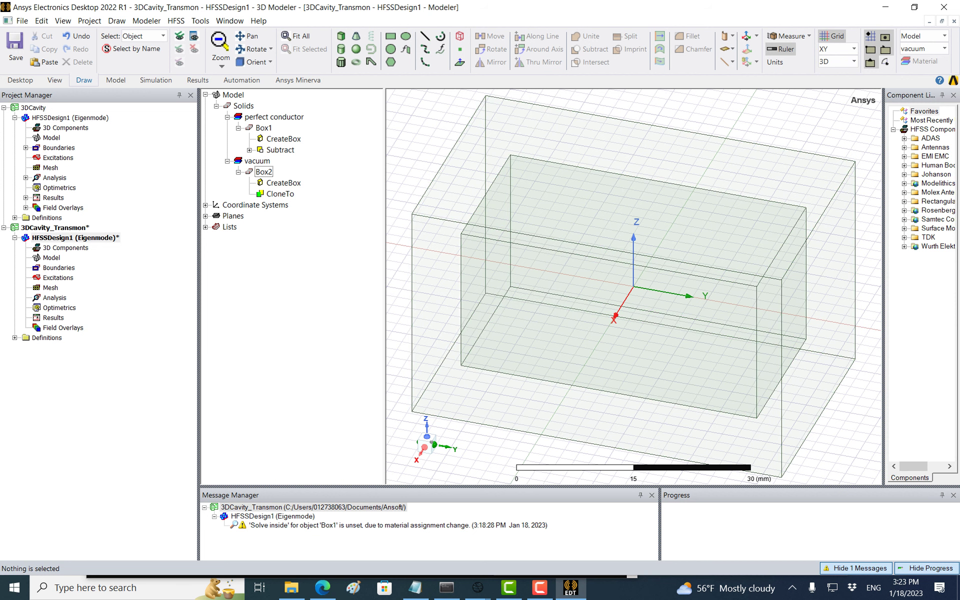
Draw a Z-axis cylinder centred at -20, -20, 0 mm with a radius of about 4.5 mm and a height of -6 mm
{"action": "left_click", "coordinate": [341, 49]}
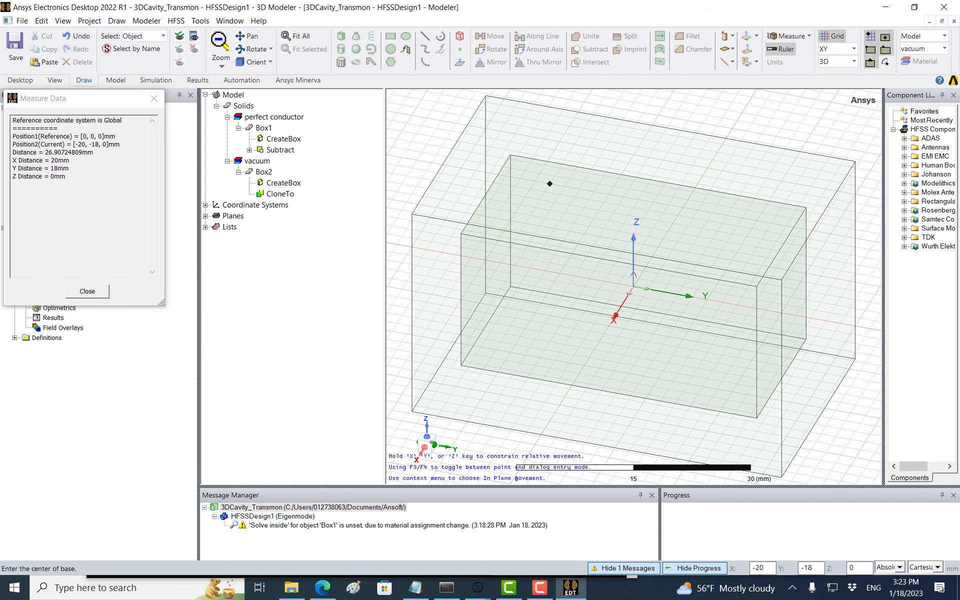
{"action": "left_click", "coordinate": [535, 181]}
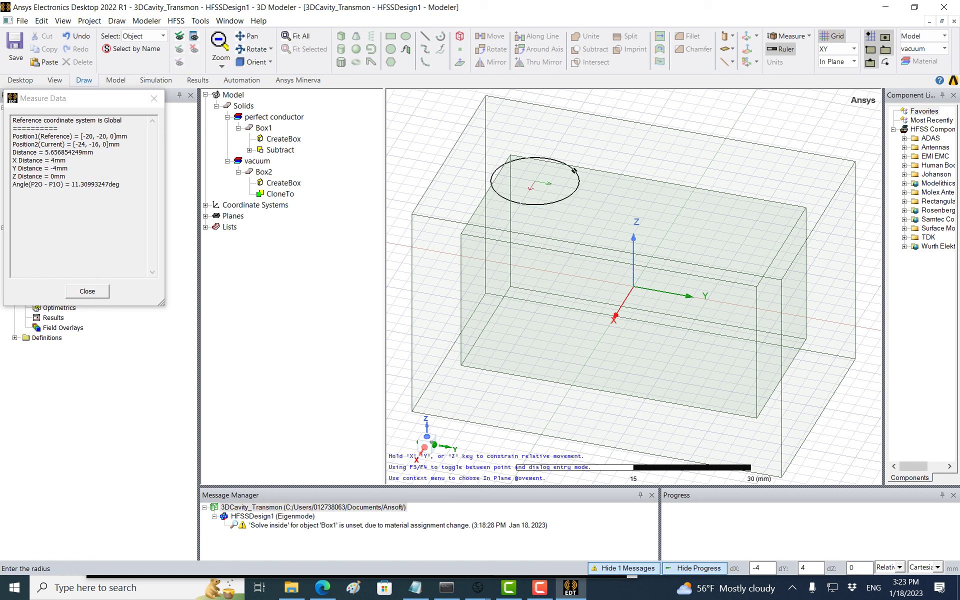
{"action": "left_click", "coordinate": [570, 178]}
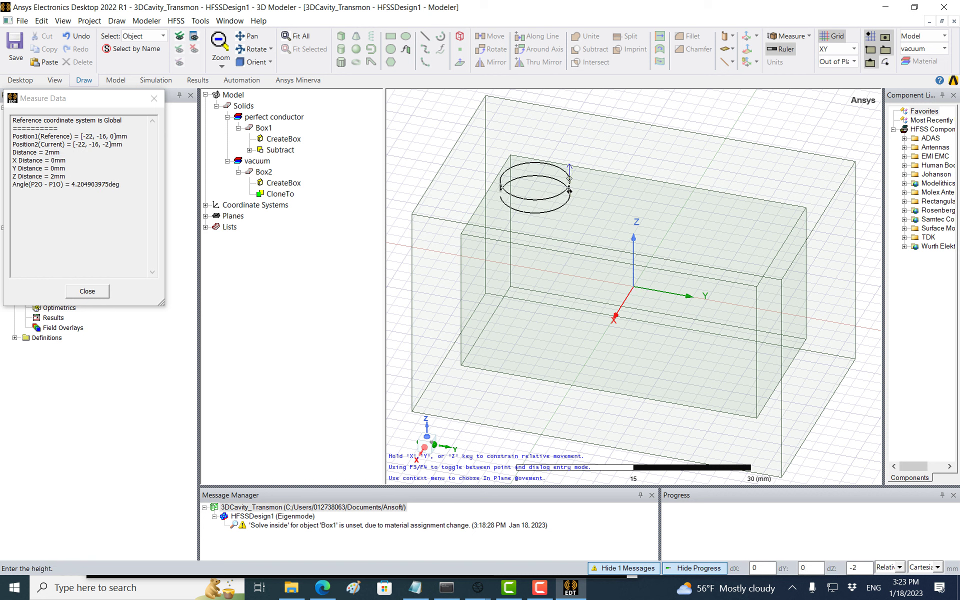
{"action": "left_click", "coordinate": [570, 218]}
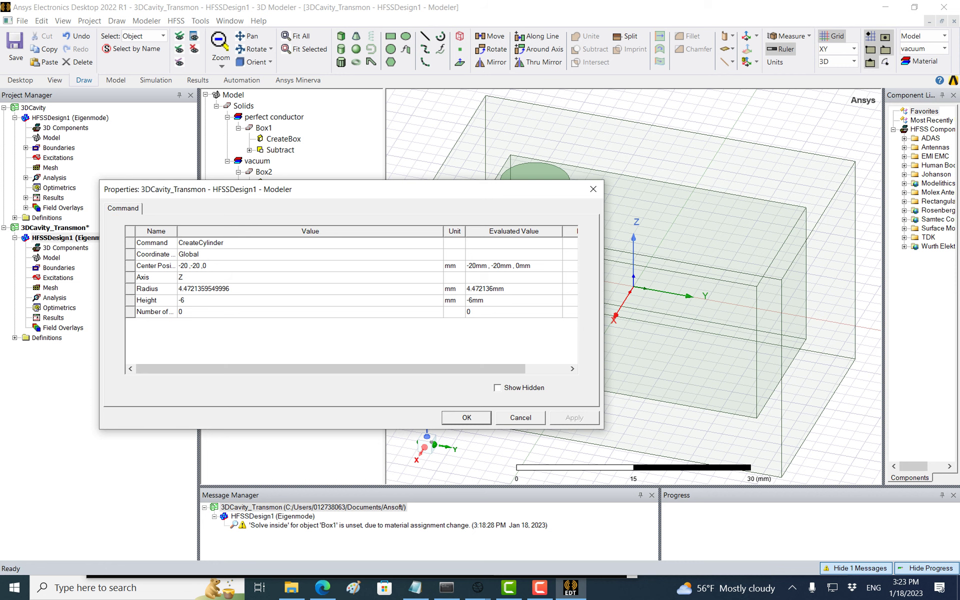
Set the cylinder's radius to a new variable named radius with value 2 mm, and its height to -thickness
{"action": "left_click_drag", "start_coordinate": [330, 190], "coordinate": [301, 277]}
{"action": "left_click", "coordinate": [210, 376]}
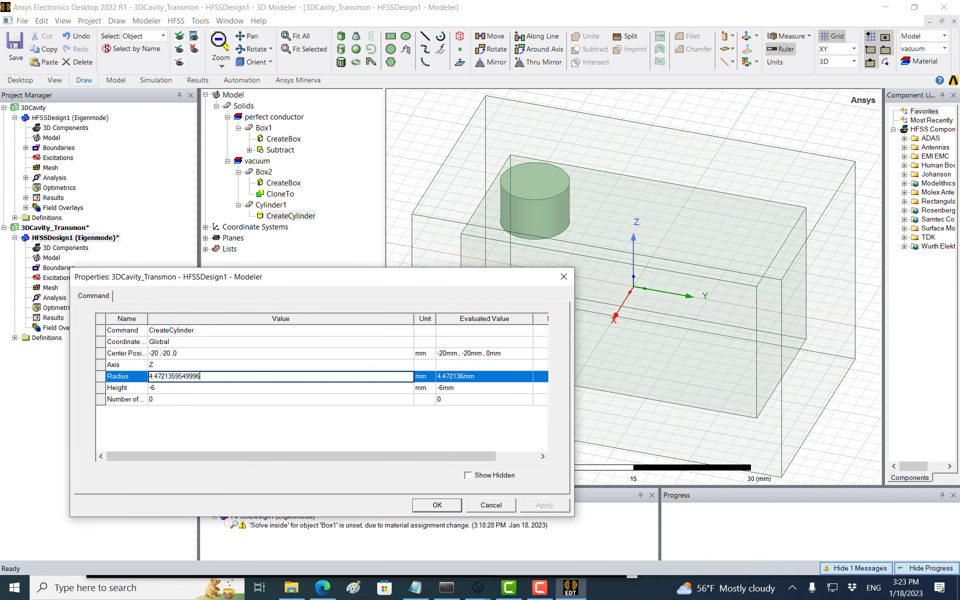
{"action": "key", "text": "BackSpace"}
{"action": "key", "text": "BackSpace"}
{"action": "key", "text": "BackSpace"}
{"action": "key", "text": "BackSpace"}
{"action": "key", "text": "BackSpace"}
{"action": "key", "text": "BackSpace"}
{"action": "key", "text": "BackSpace"}
{"action": "key", "text": "BackSpace"}
{"action": "key", "text": "BackSpace"}
{"action": "key", "text": "BackSpace"}
{"action": "key", "text": "BackSpace"}
{"action": "key", "text": "BackSpace"}
{"action": "key", "text": "BackSpace"}
{"action": "key", "text": "BackSpace"}
{"action": "key", "text": "BackSpace"}
{"action": "type", "text": "2"}
{"action": "key", "text": "BackSpace"}
{"action": "type", "text": "radius"}
{"action": "key", "text": "Return"}
{"action": "type", "text": "2"}
{"action": "key", "text": "Return"}
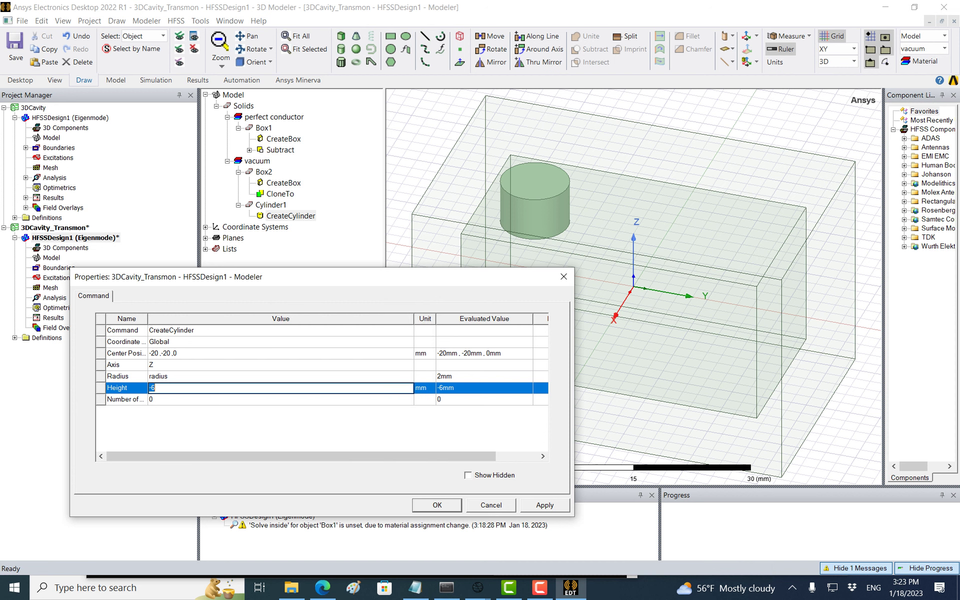
{"action": "type", "text": "thickness"}
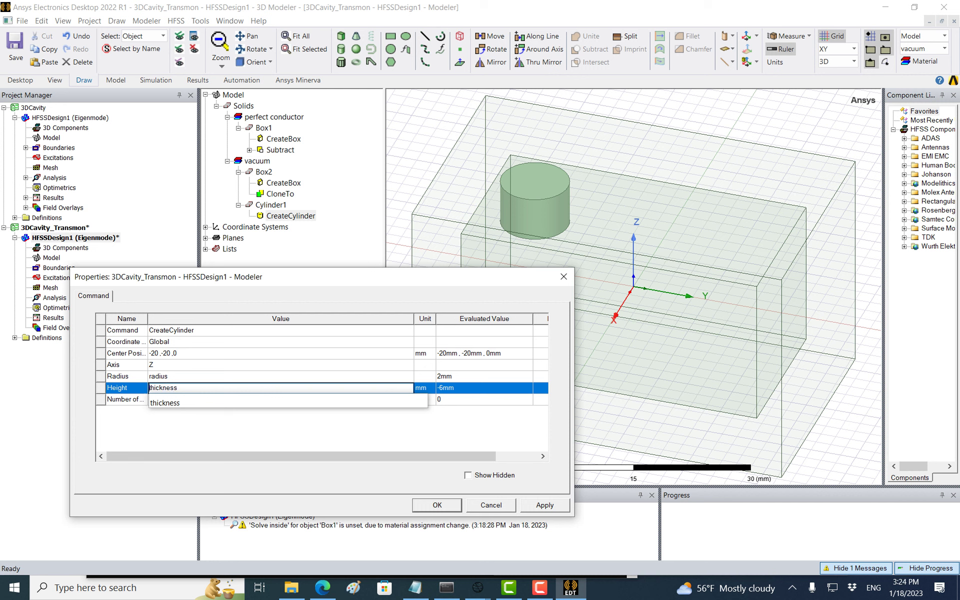
{"action": "type", "text": "-"}
Set the cylinder's center position to 0, -(Ymax-thickness-offset), Zmax/2, defining offset as a unitless 10, and accept the properties
{"action": "left_click", "coordinate": [200, 353]}
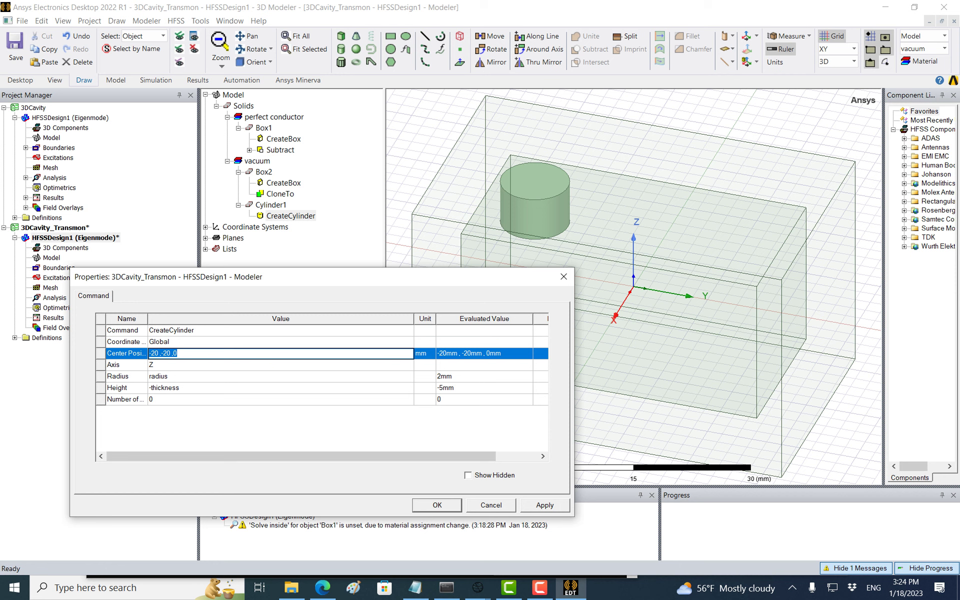
{"action": "type", "text": "0,"}
{"action": "type", "text": "-(Yma"}
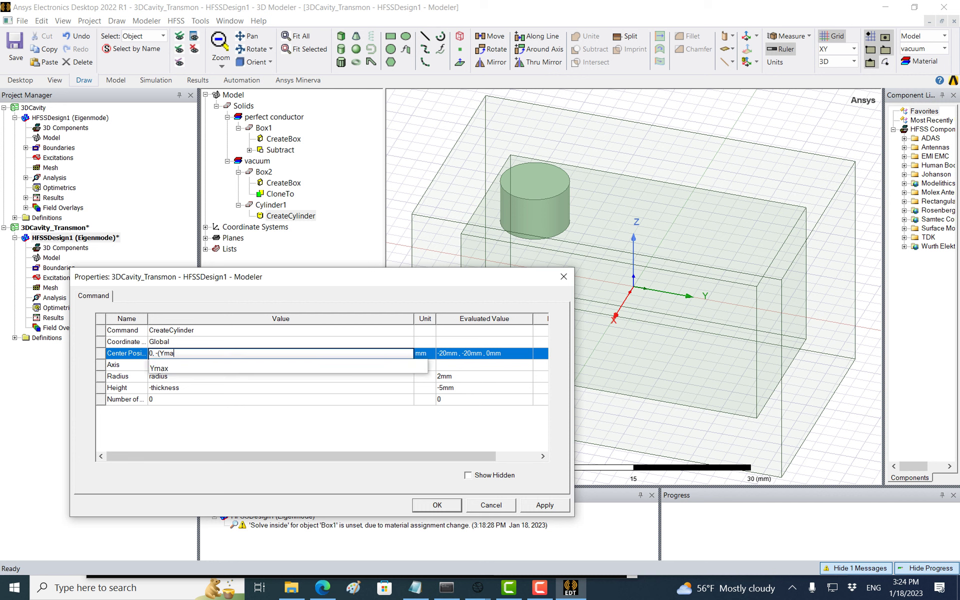
{"action": "type", "text": "x-thickness-offset"}
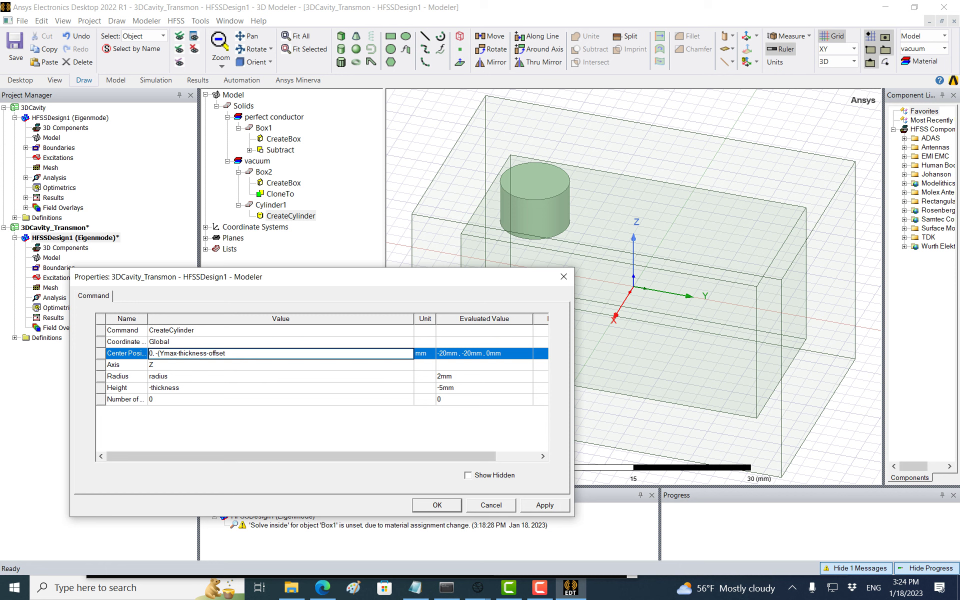
{"action": "type", "text": ")"}
{"action": "type", "text": "Zmax.2"}
{"action": "key", "text": "Return"}
{"action": "type", "text": "10"}
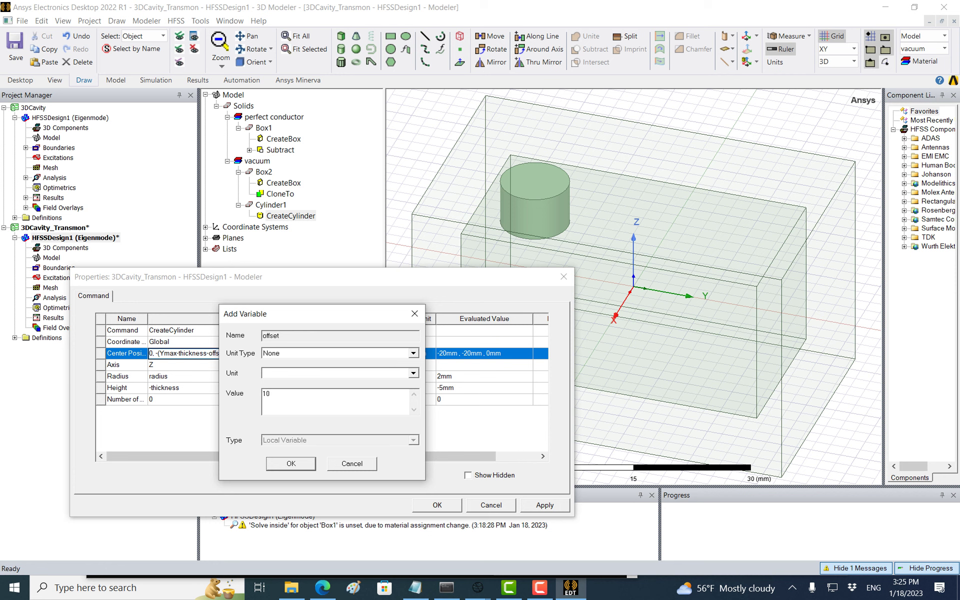
{"action": "left_click", "coordinate": [291, 464]}
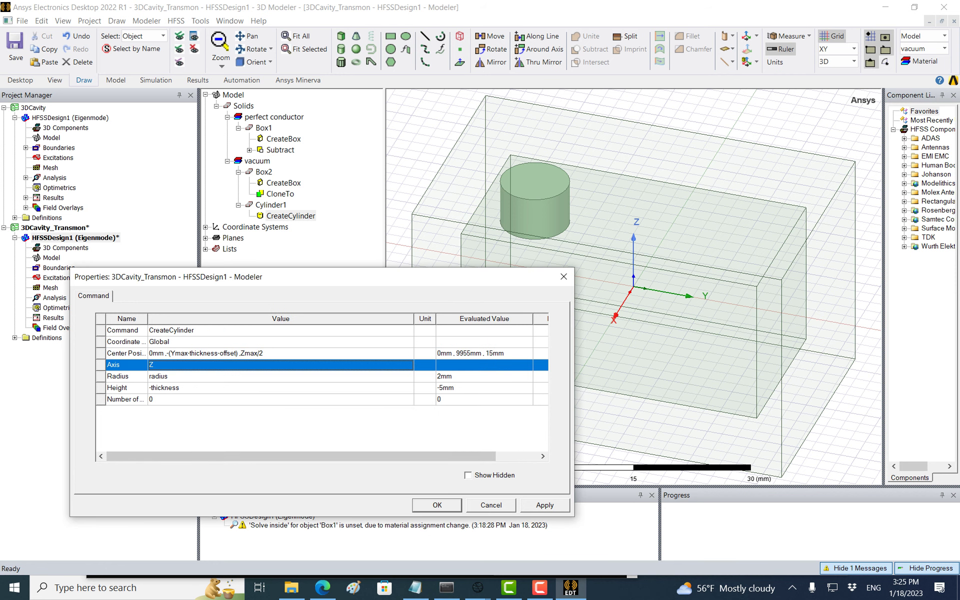
{"action": "left_click", "coordinate": [545, 506]}
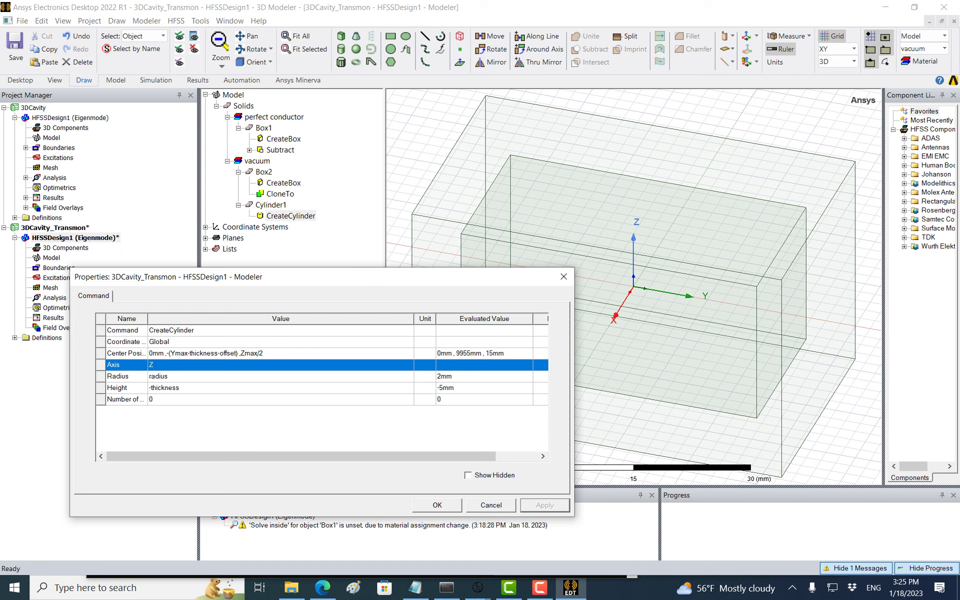
{"action": "left_click", "coordinate": [437, 506]}
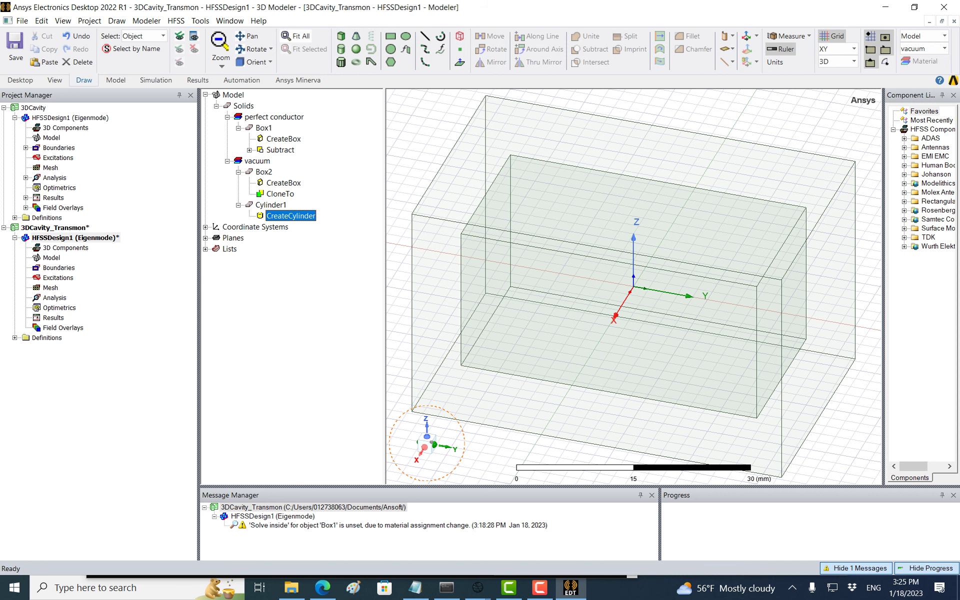
Fit the whole model and examine where the cylinder lies relative to the cavity boxes
{"action": "left_click", "coordinate": [297, 36]}
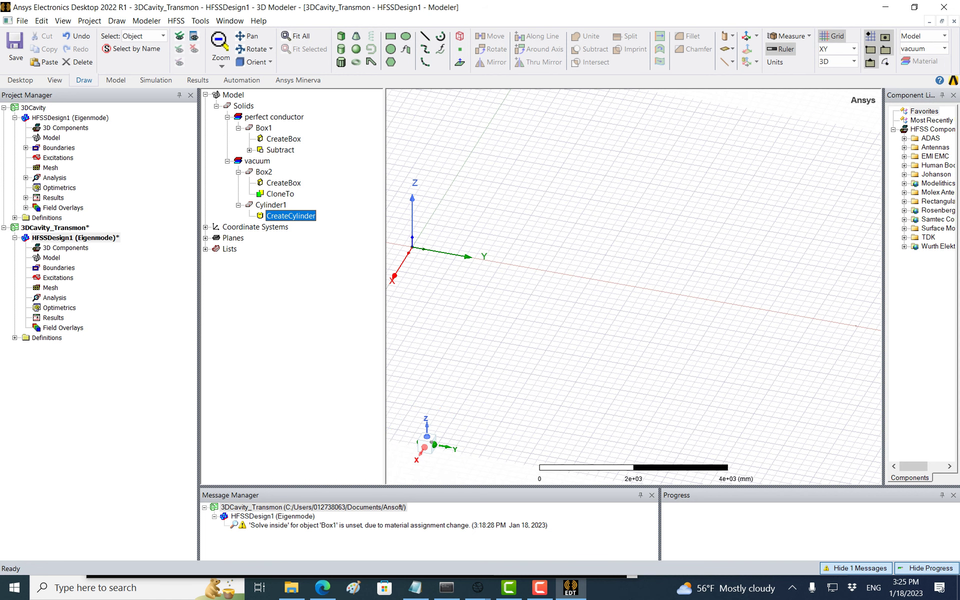
{"action": "key", "text": "Escape"}
{"action": "left_click", "coordinate": [270, 205]}
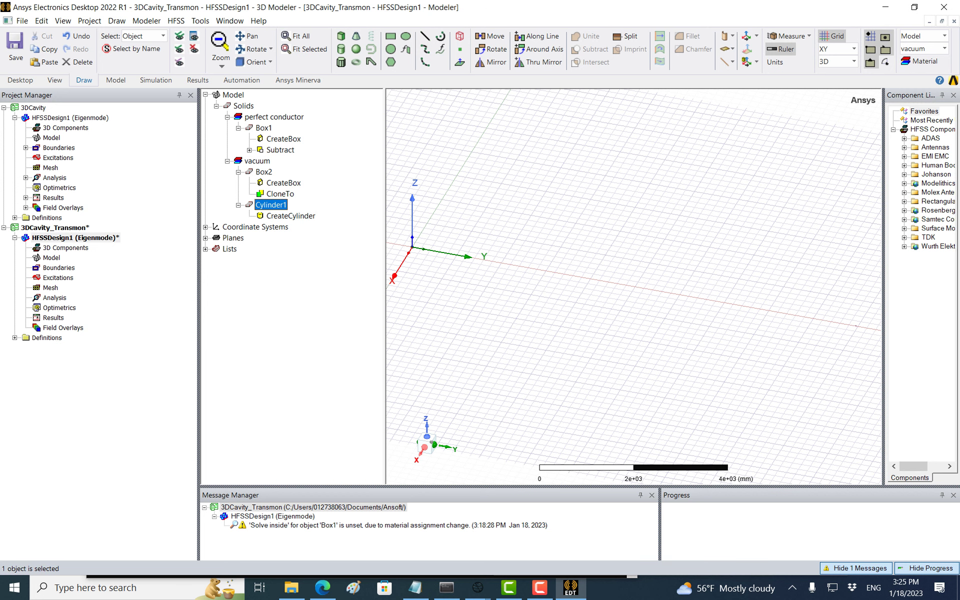
{"action": "left_click", "coordinate": [290, 216]}
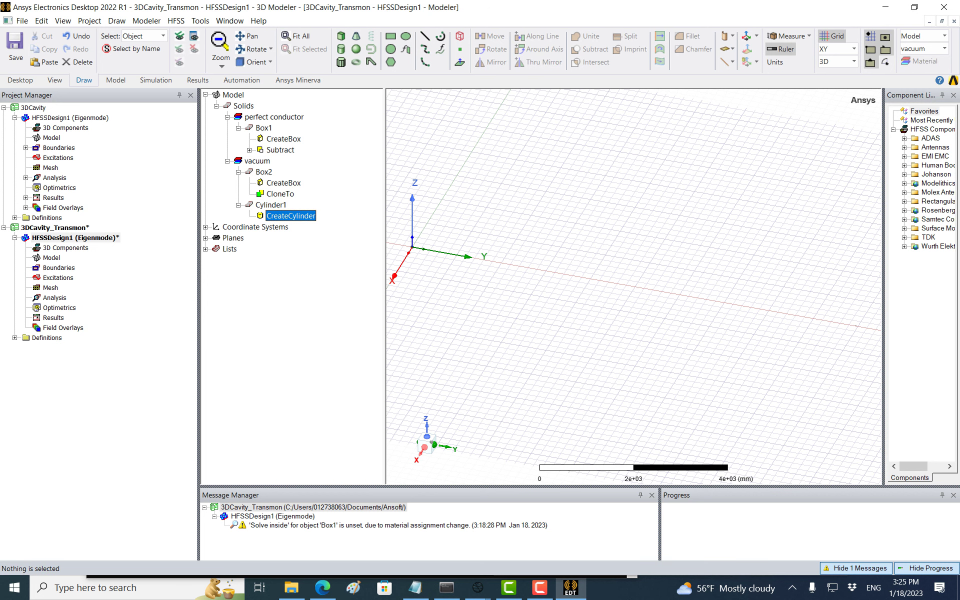
{"action": "left_click_drag", "start_coordinate": [450, 260], "coordinate": [704, 302], "text": "shift"}
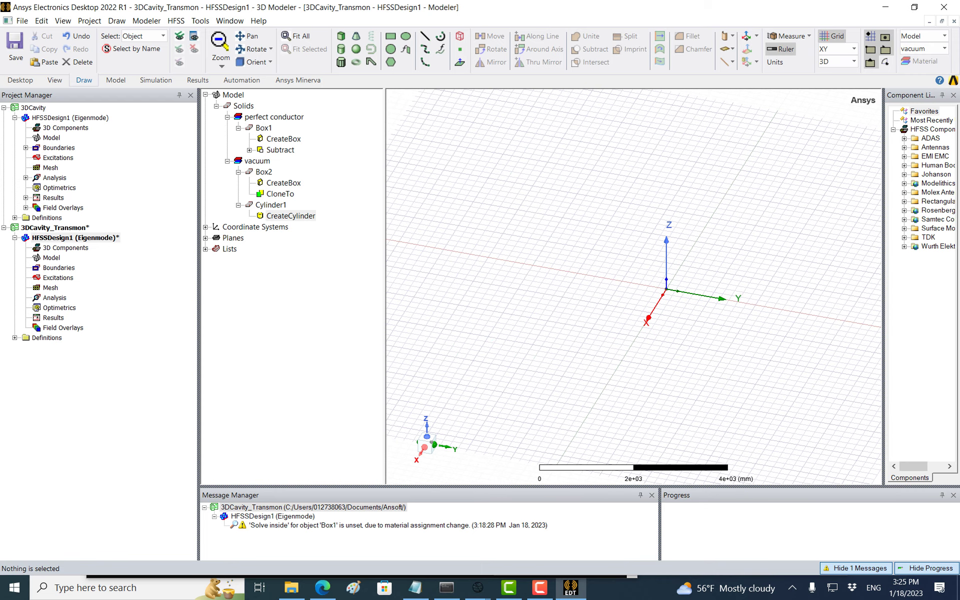
{"action": "scroll", "coordinate": [633, 287], "scroll_direction": "up", "scroll_amount": 5}
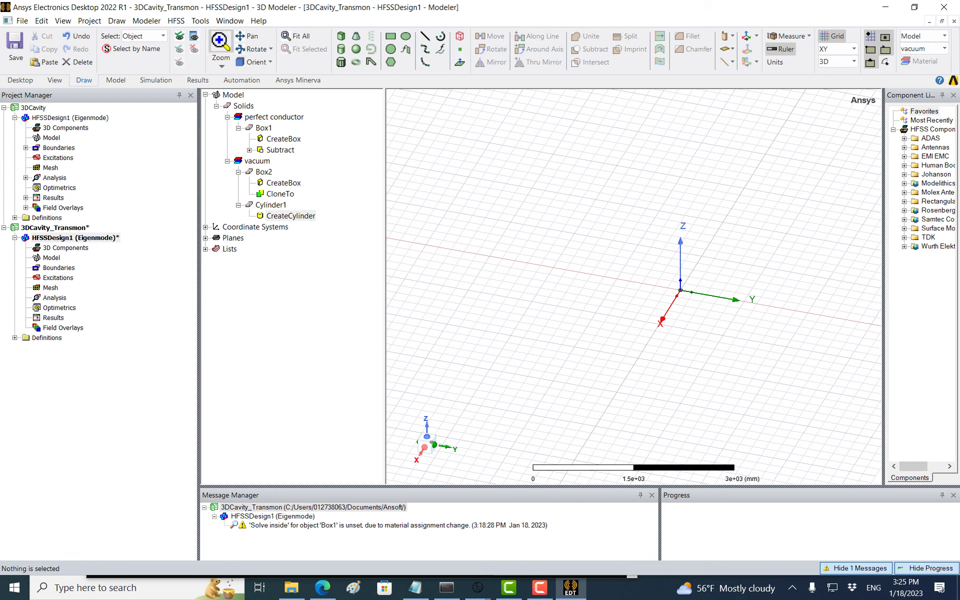
{"action": "scroll", "coordinate": [633, 286], "scroll_direction": "up", "scroll_amount": 1}
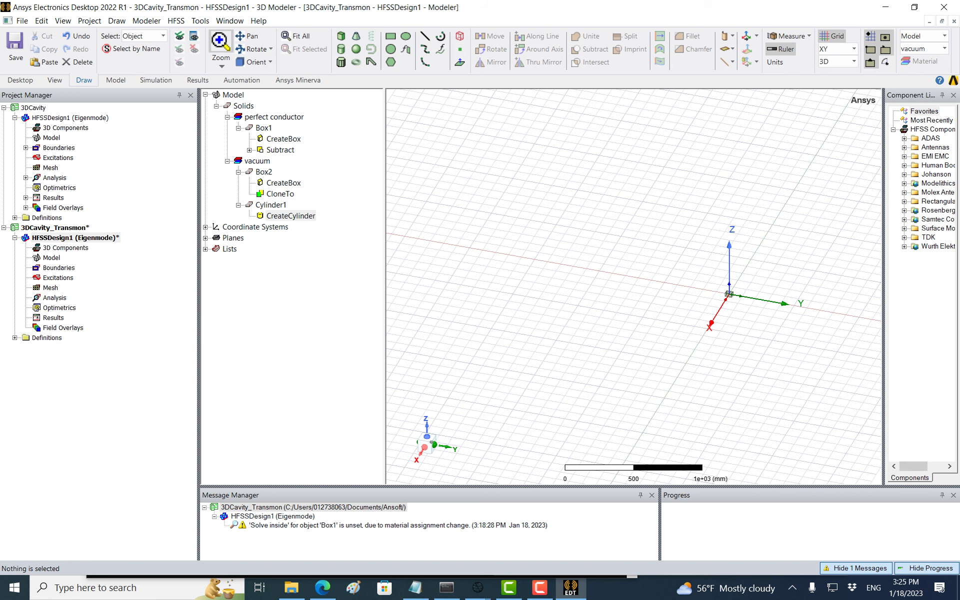
{"action": "scroll", "coordinate": [633, 286], "scroll_direction": "up", "scroll_amount": 5}
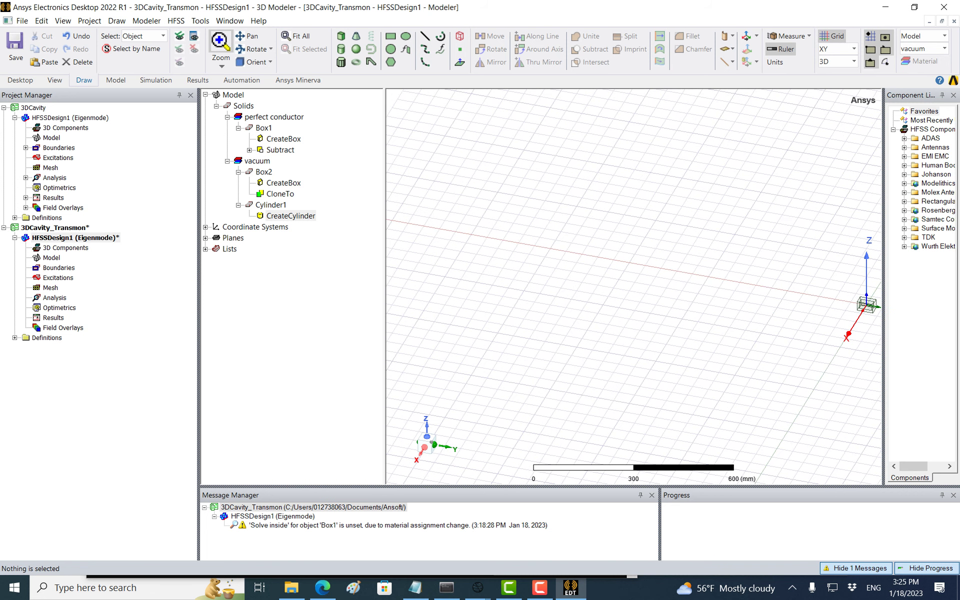
{"action": "left_click_drag", "start_coordinate": [828, 340], "coordinate": [544, 278]}
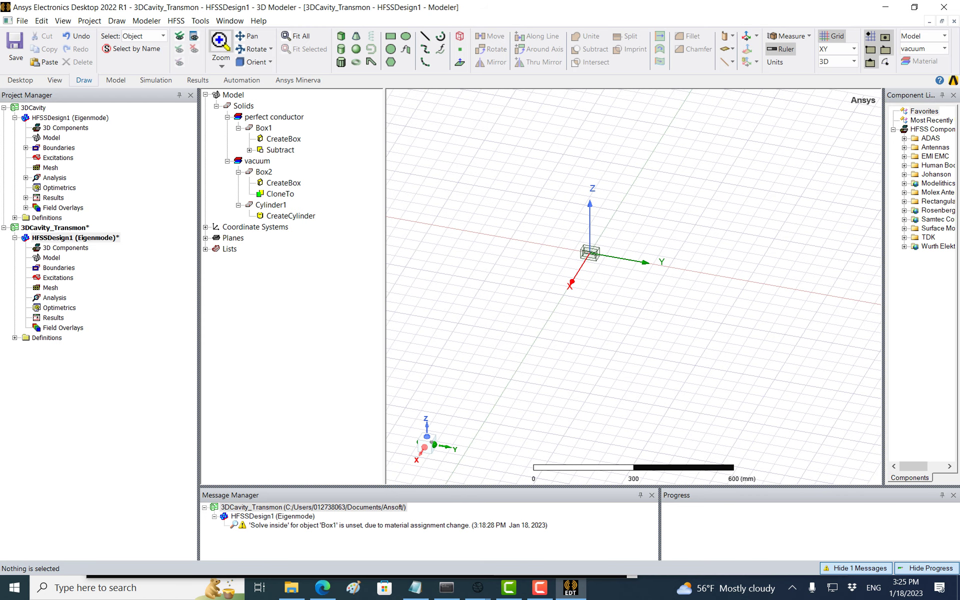
Review the cylinder's creation parameters, checking how its center position evaluates
{"action": "double_click", "coordinate": [271, 205]}
{"action": "key", "text": "Escape"}
{"action": "double_click", "coordinate": [290, 216]}
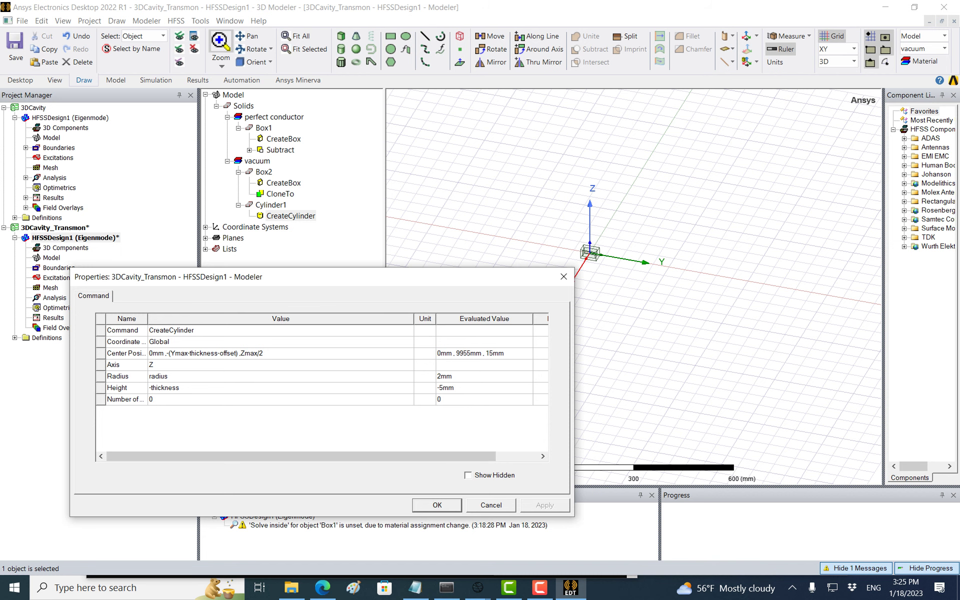
{"action": "left_click", "coordinate": [437, 505]}
Try to set the offset design variable to 0.01 with unit m in the design properties
{"action": "left_click", "coordinate": [176, 21]}
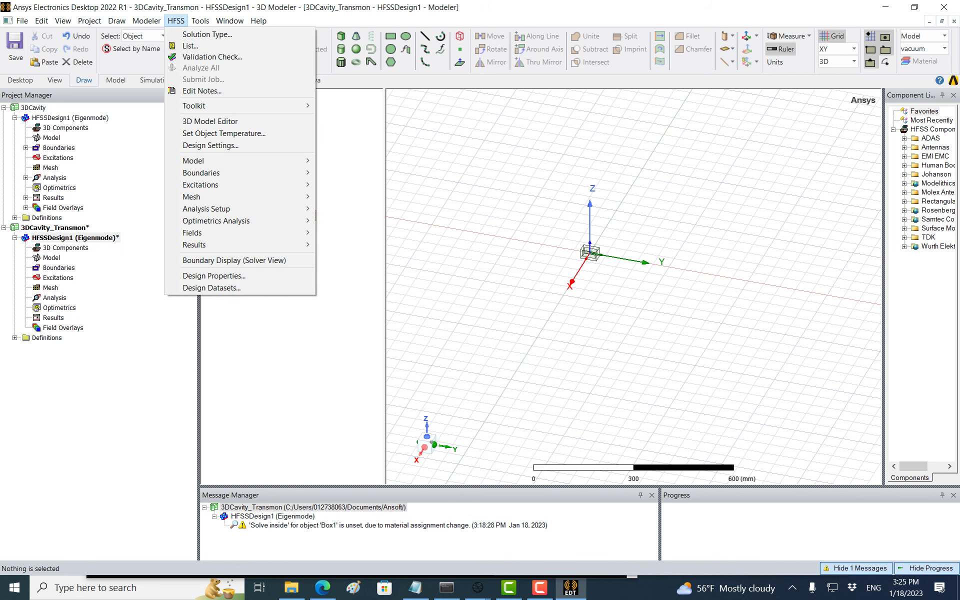
{"action": "left_click", "coordinate": [214, 275]}
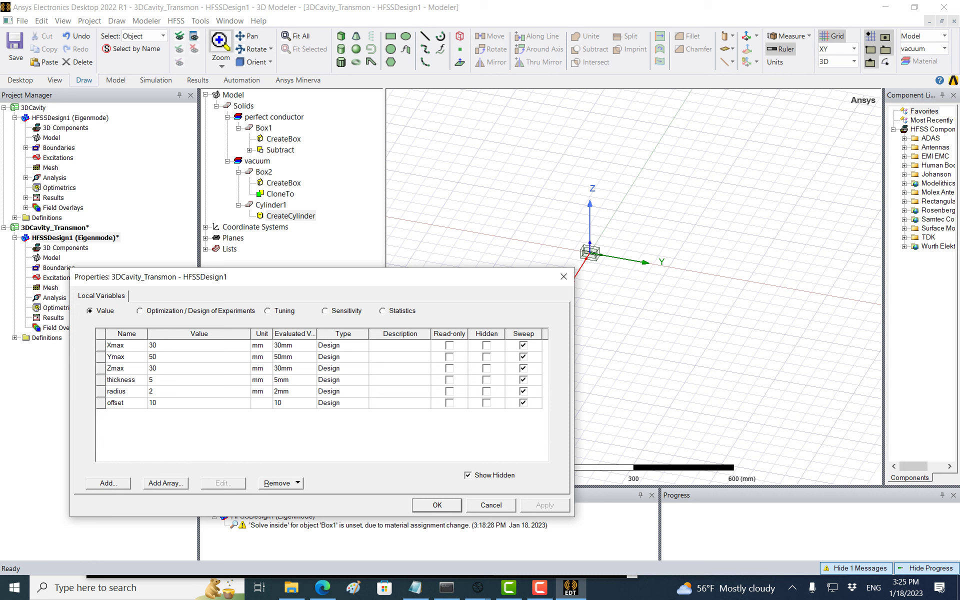
{"action": "left_click", "coordinate": [262, 403]}
{"action": "left_click", "coordinate": [262, 402]}
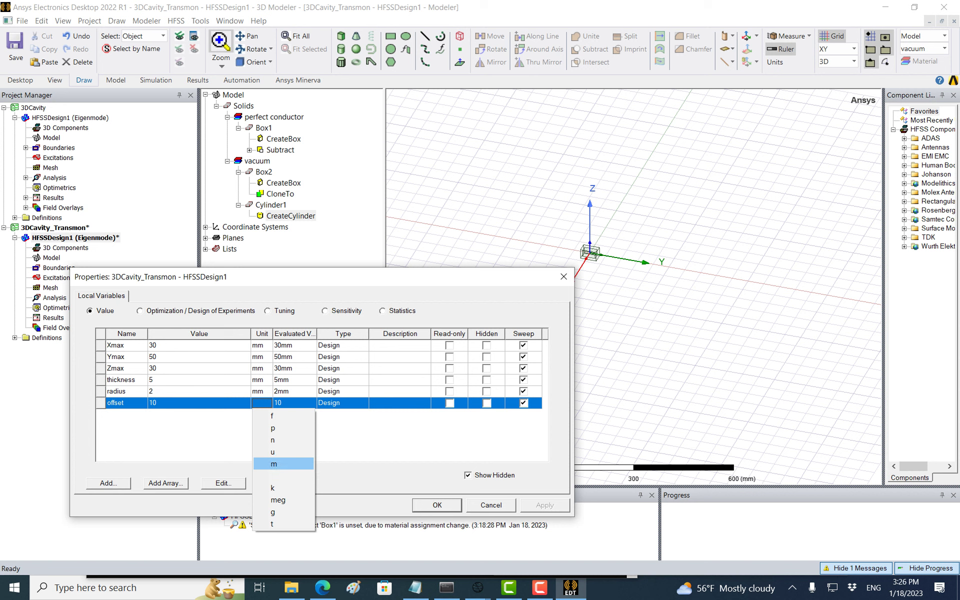
{"action": "left_click", "coordinate": [280, 464]}
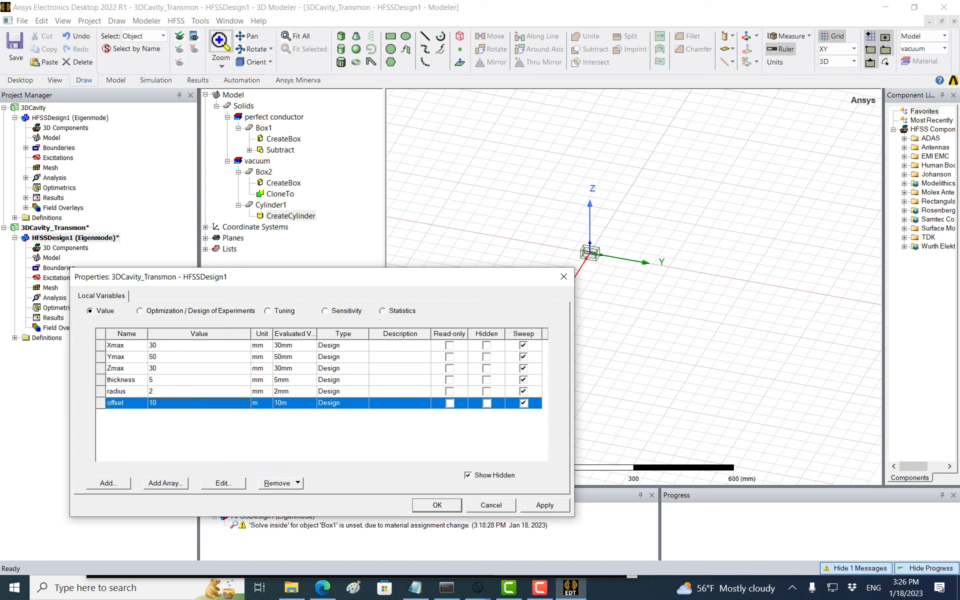
{"action": "left_click", "coordinate": [199, 403]}
{"action": "left_click", "coordinate": [262, 403]}
{"action": "left_click", "coordinate": [262, 403]}
{"action": "left_click", "coordinate": [262, 403]}
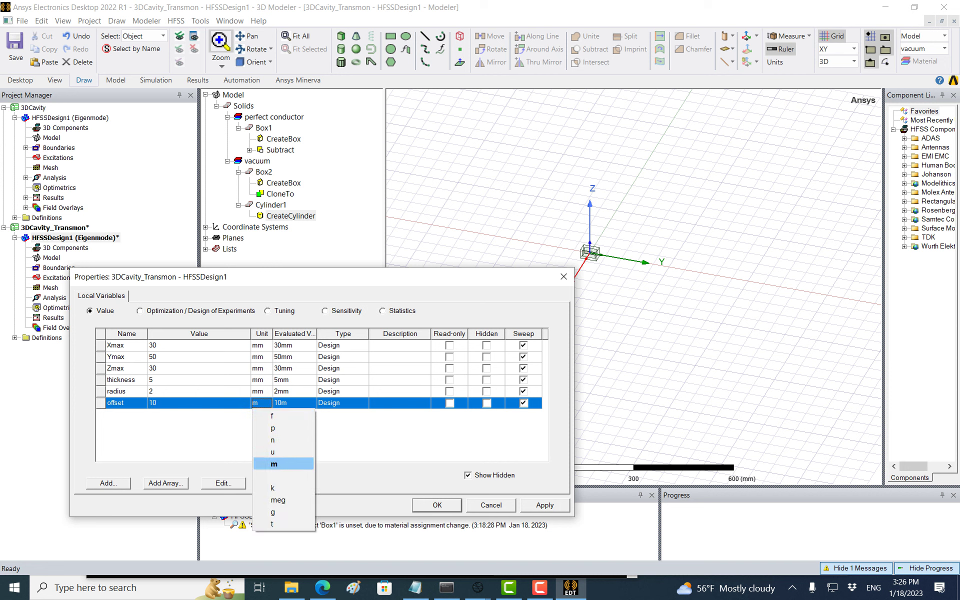
{"action": "left_click", "coordinate": [199, 403]}
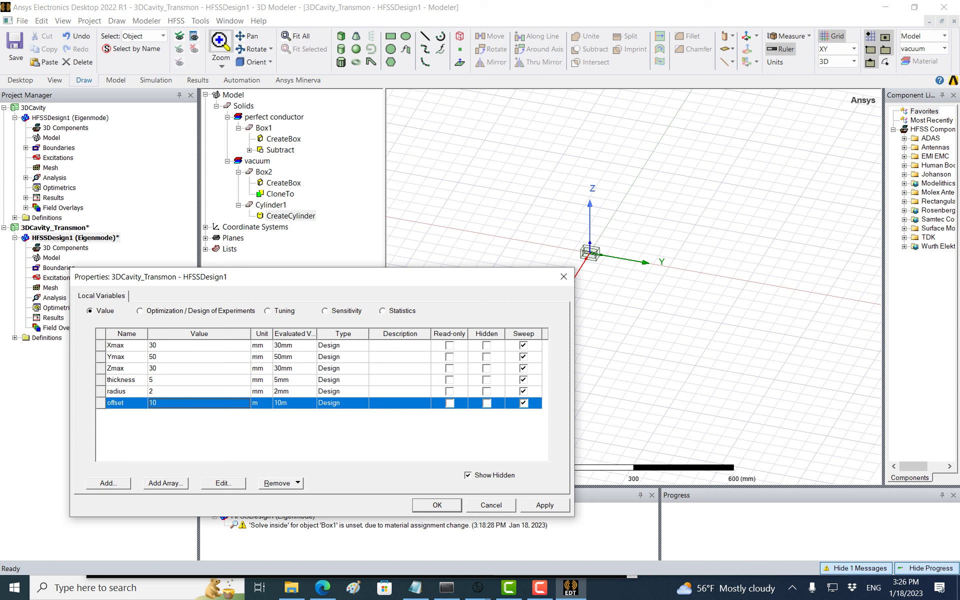
{"action": "type", "text": "0.01"}
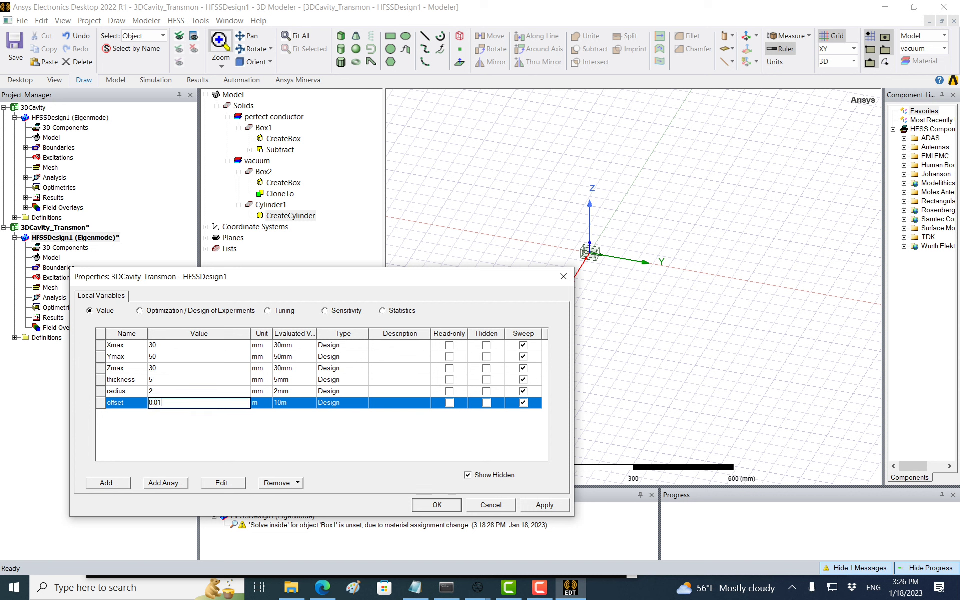
{"action": "type", "text": "01"}
{"action": "key", "text": "Tab"}
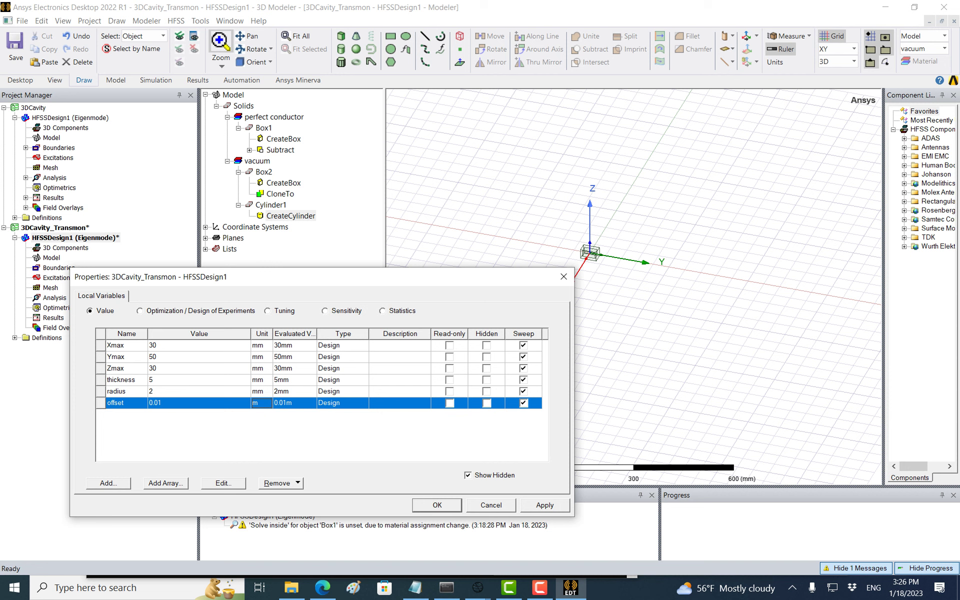
Look for another unit for the offset variable, trying f
{"action": "right_click", "coordinate": [298, 401]}
{"action": "double_click", "coordinate": [123, 403]}
{"action": "right_click", "coordinate": [125, 407]}
{"action": "left_click", "coordinate": [175, 402]}
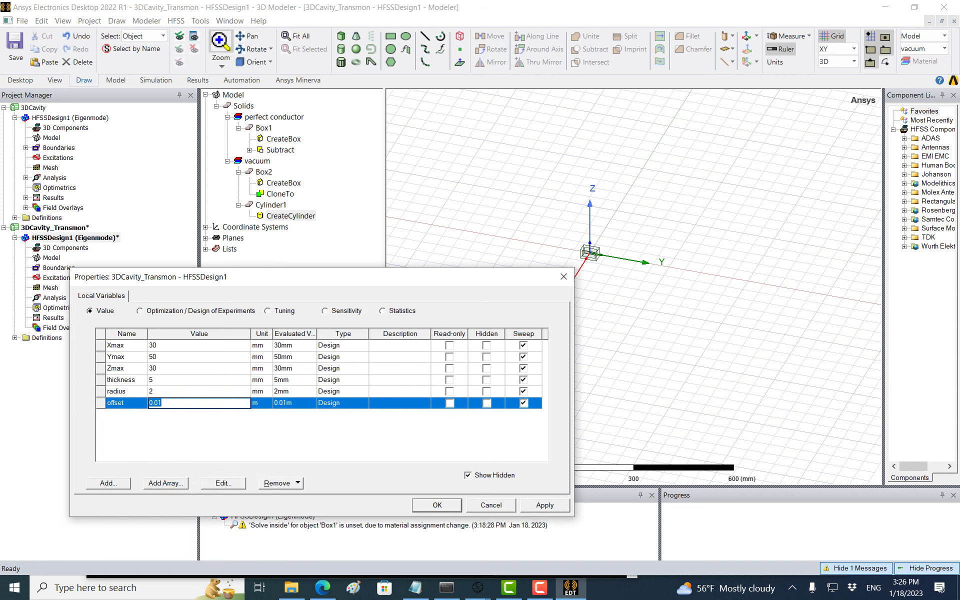
{"action": "right_click", "coordinate": [258, 404]}
{"action": "left_click", "coordinate": [259, 404]}
{"action": "left_click", "coordinate": [259, 403]}
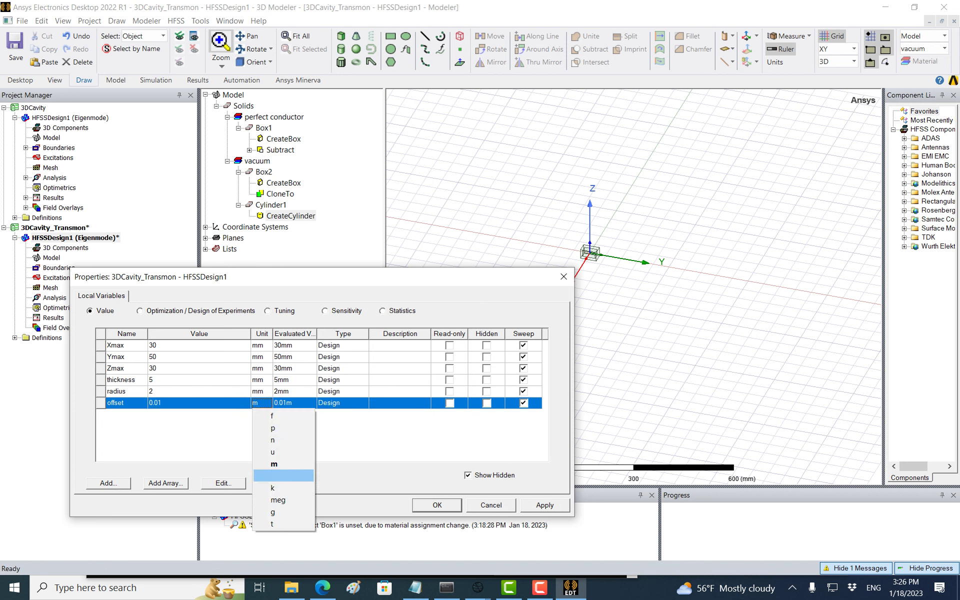
{"action": "left_click", "coordinate": [283, 415]}
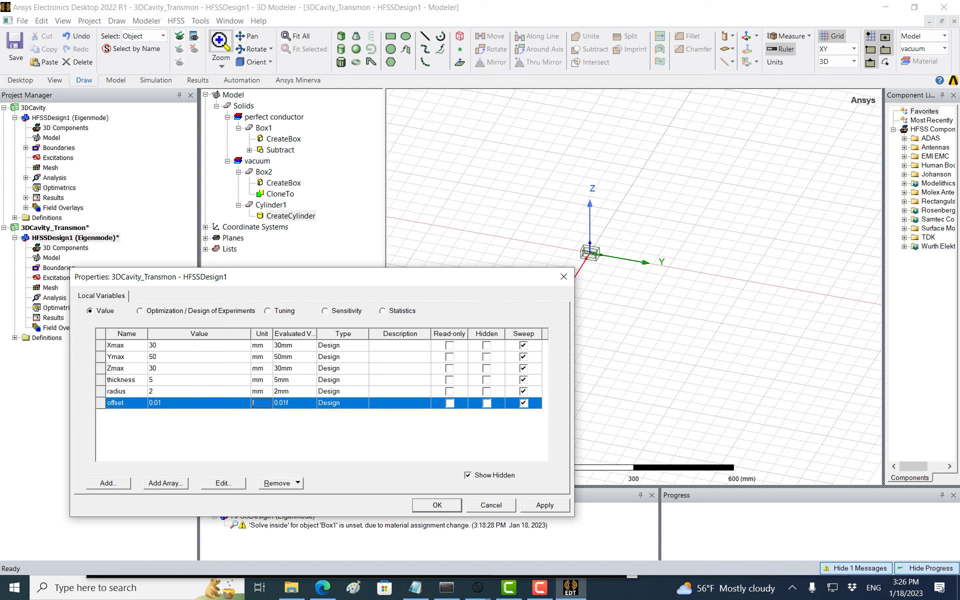
{"action": "right_click", "coordinate": [257, 403]}
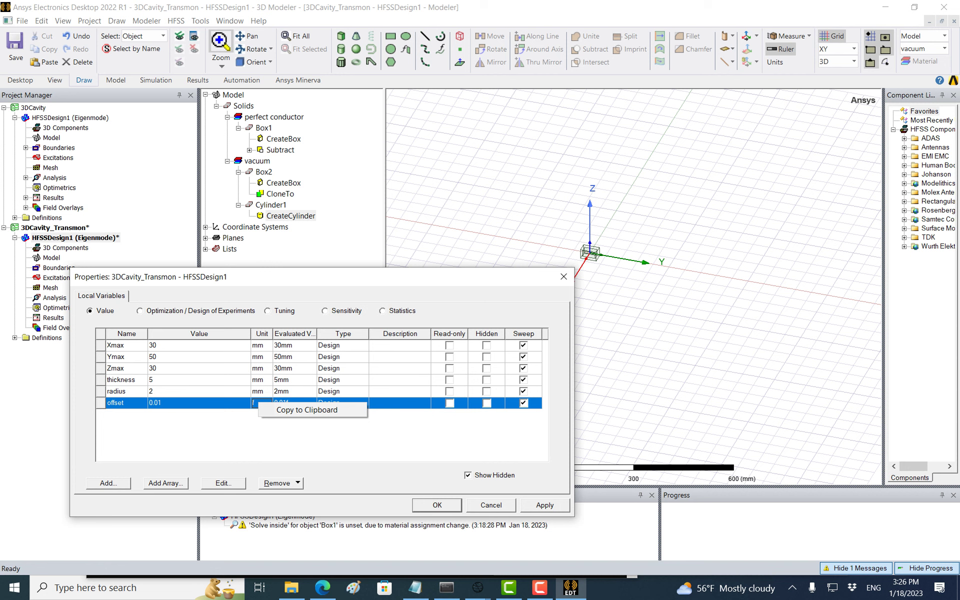
{"action": "key", "text": "Escape"}
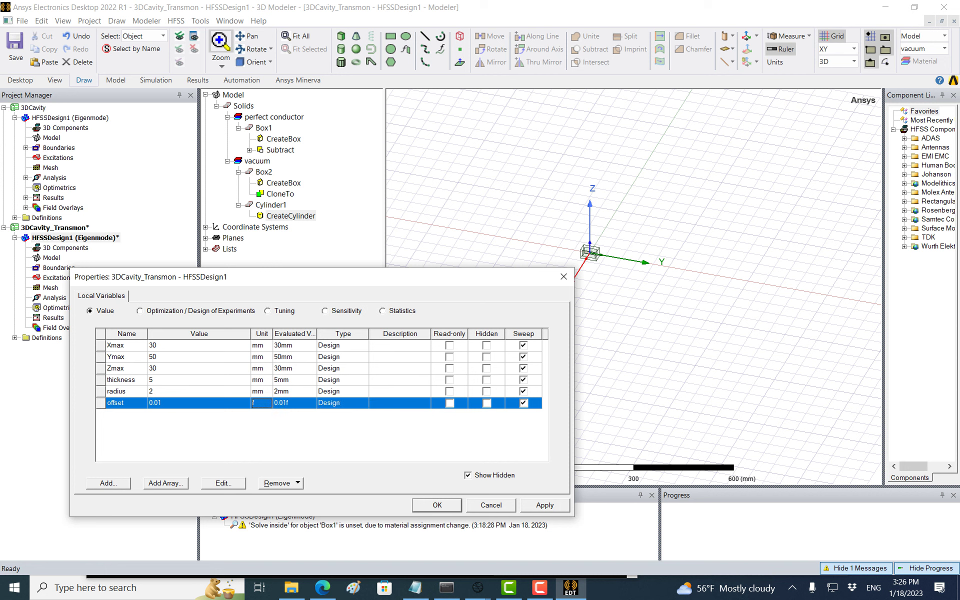
Try setting the units of offset's optimization minimum and maximum to m, and close the design properties
{"action": "left_click", "coordinate": [140, 311]}
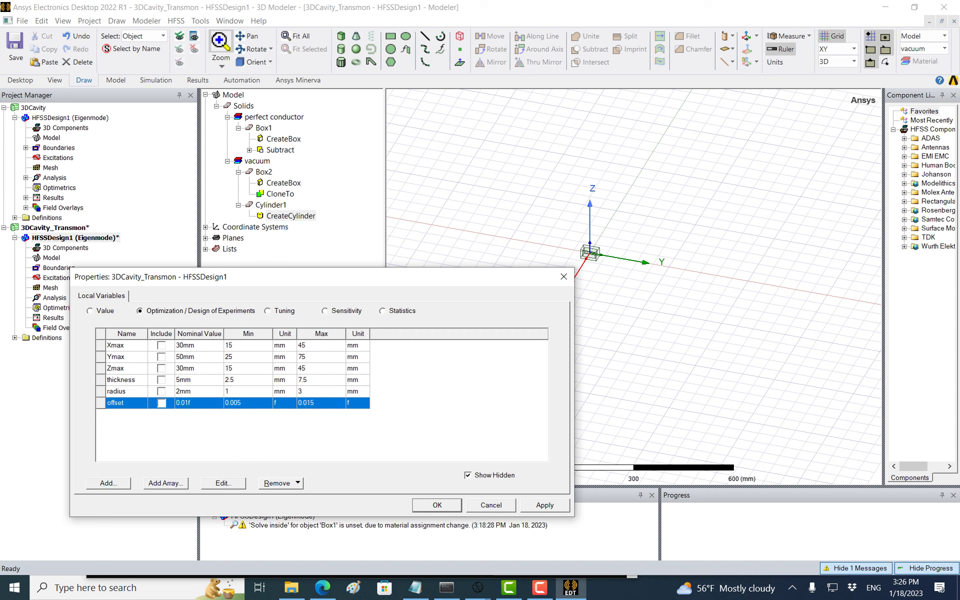
{"action": "left_click", "coordinate": [90, 311]}
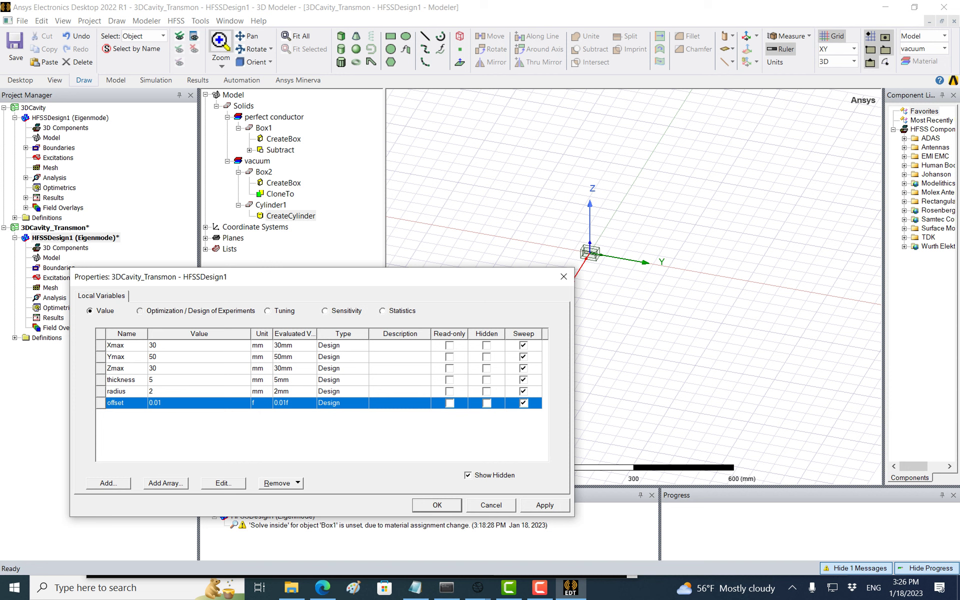
{"action": "left_click", "coordinate": [140, 311]}
{"action": "left_click", "coordinate": [284, 403]}
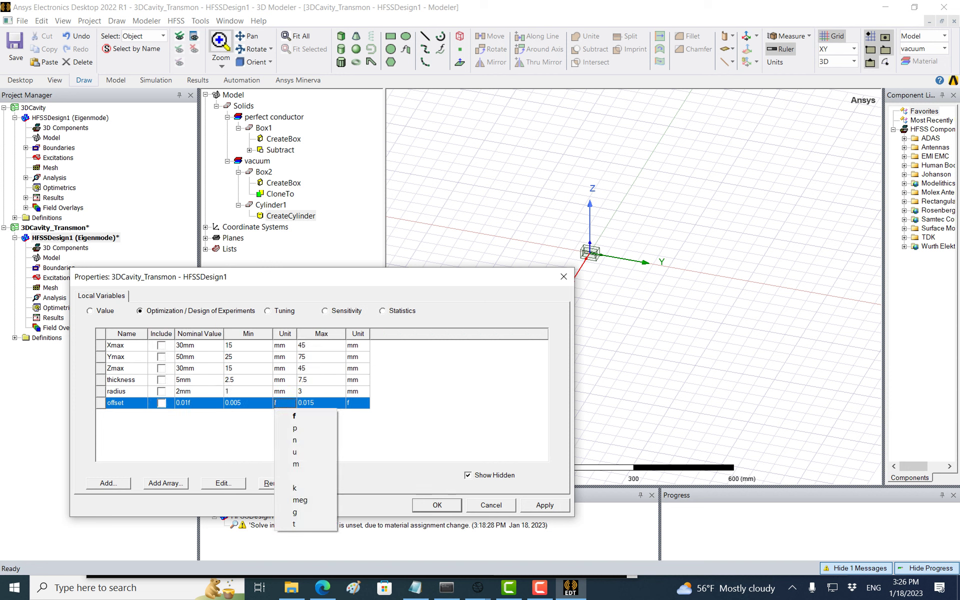
{"action": "left_click", "coordinate": [295, 464]}
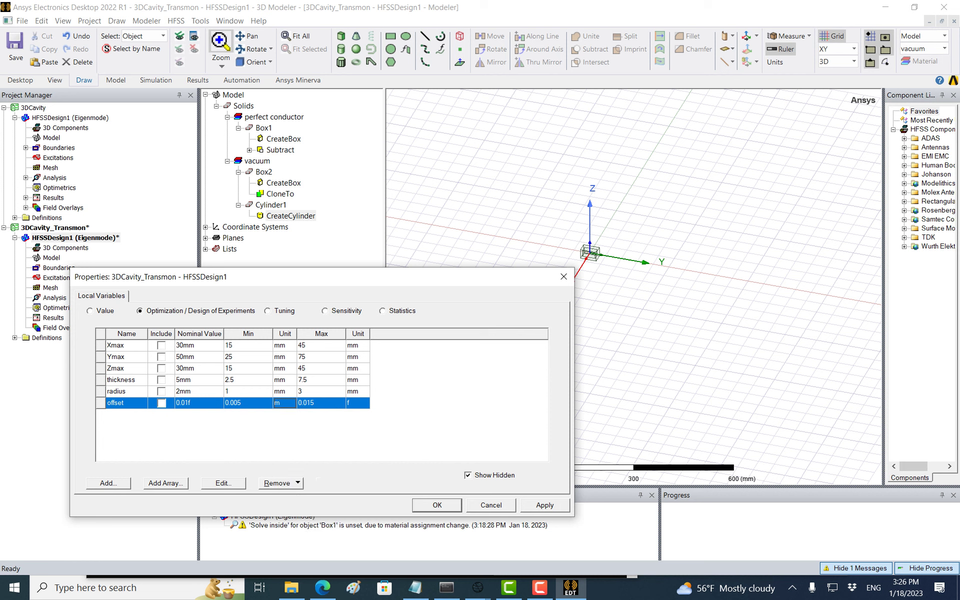
{"action": "left_click", "coordinate": [358, 403]}
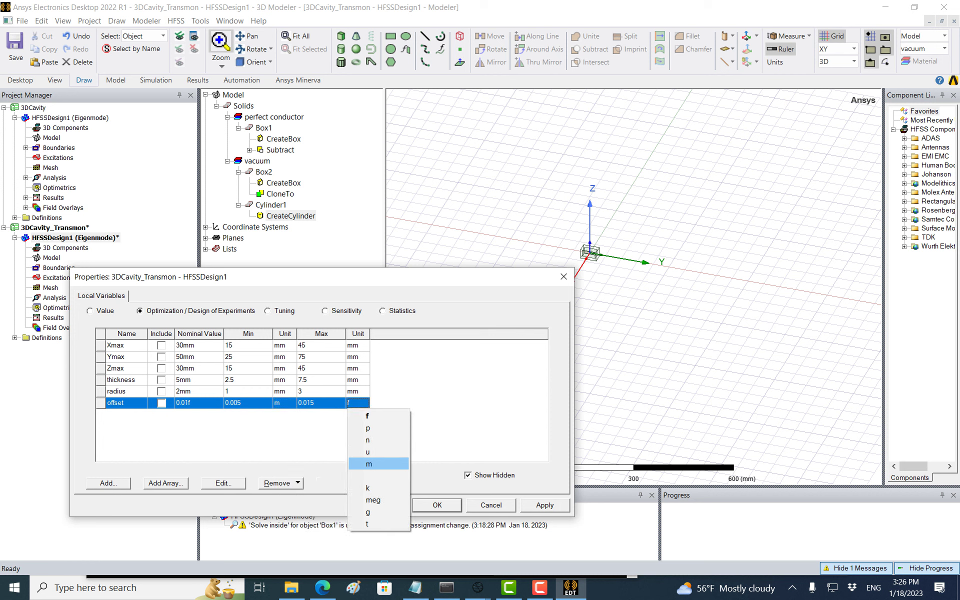
{"action": "left_click", "coordinate": [369, 464]}
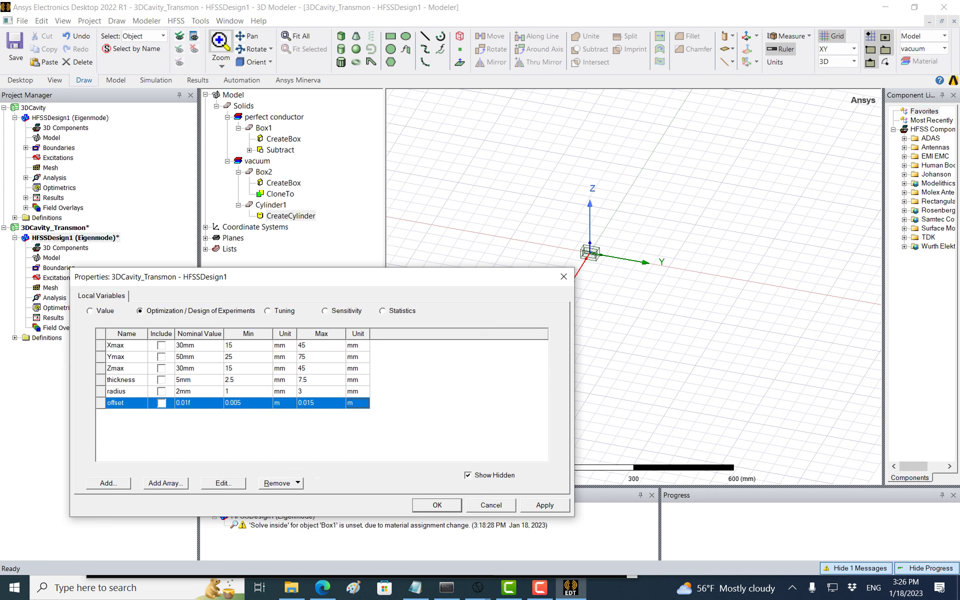
{"action": "key", "text": "Return"}
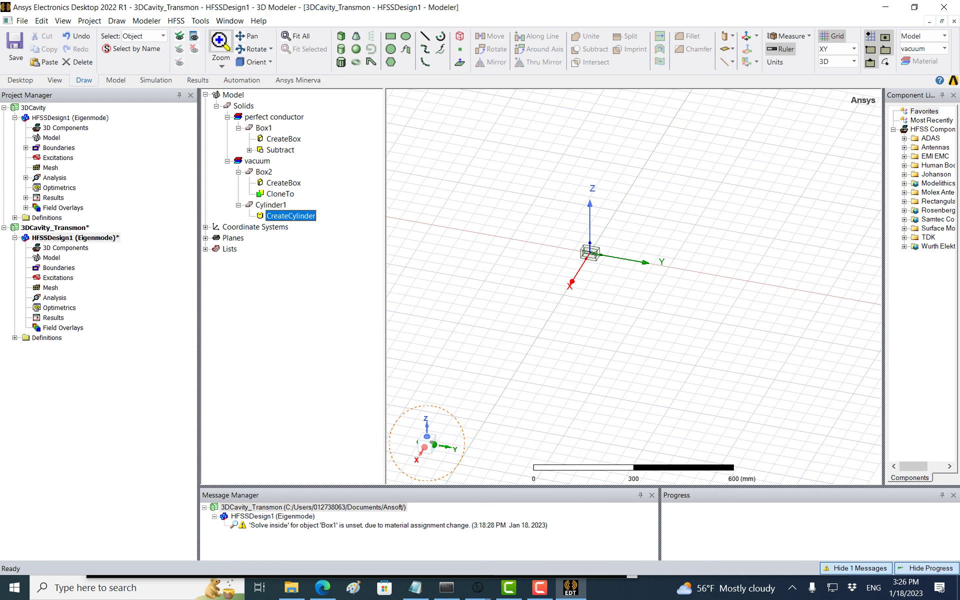
Review how the cylinder's center position evaluates in its creation parameters
{"action": "double_click", "coordinate": [290, 216]}
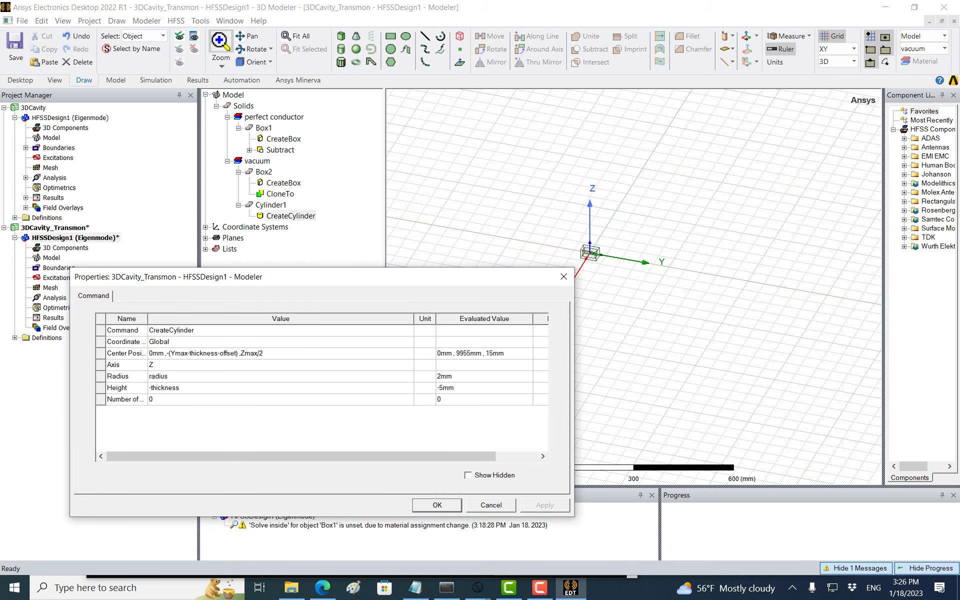
{"action": "left_click", "coordinate": [240, 353]}
{"action": "left_click", "coordinate": [437, 505]}
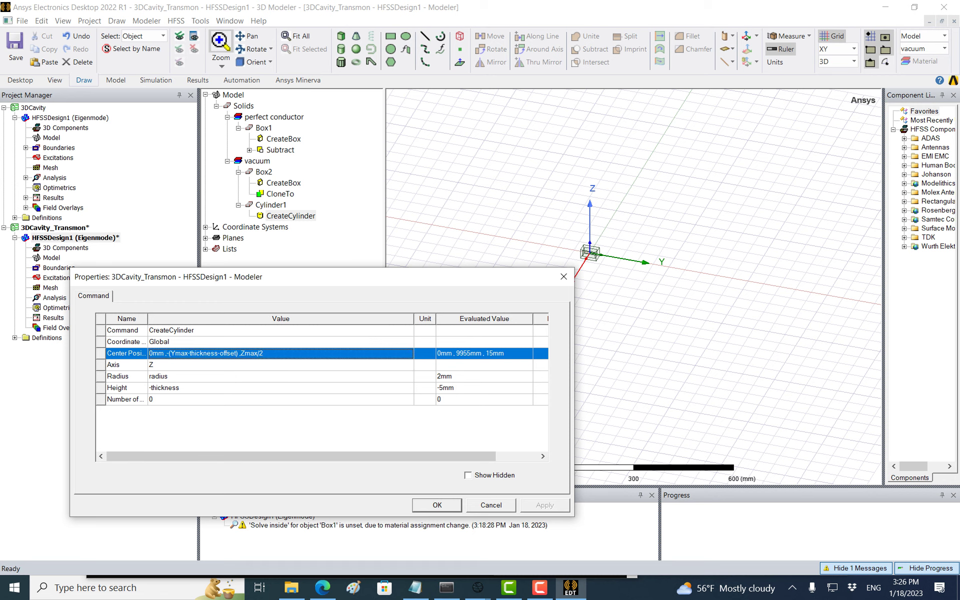
Set the offset design variable to 0.01 with unit m and accept the design properties
{"action": "left_click", "coordinate": [176, 21]}
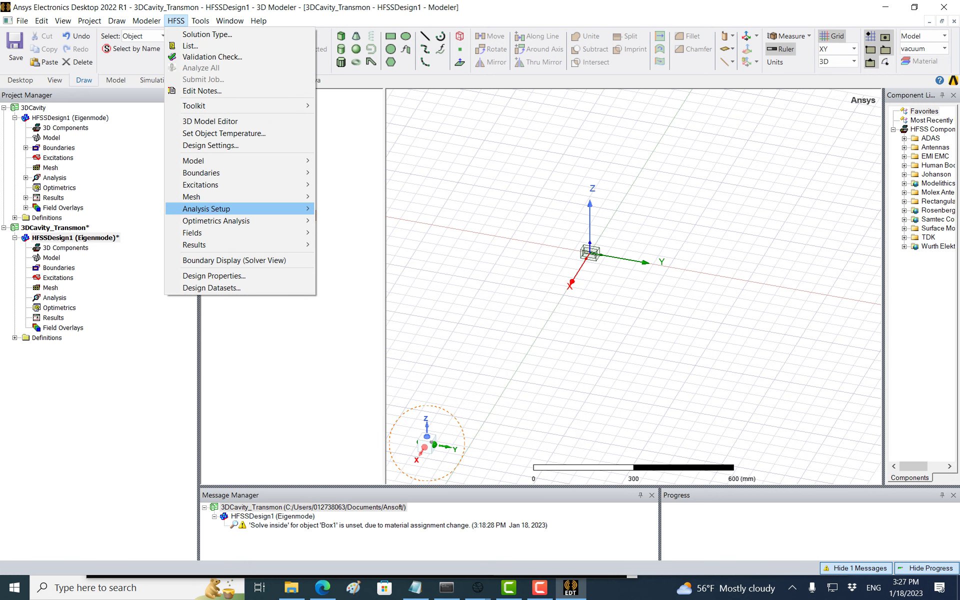
{"action": "left_click", "coordinate": [213, 276]}
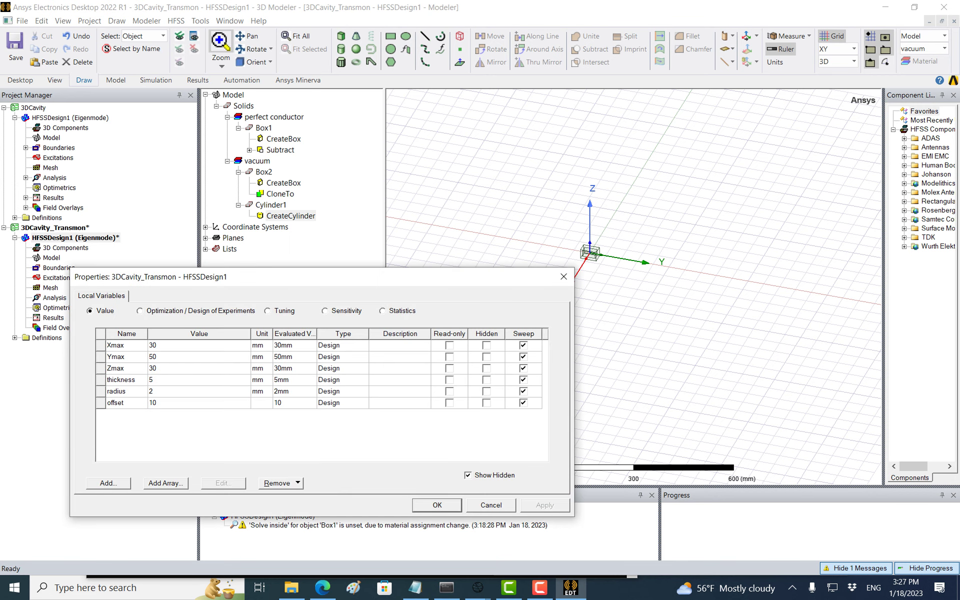
{"action": "left_click", "coordinate": [262, 403]}
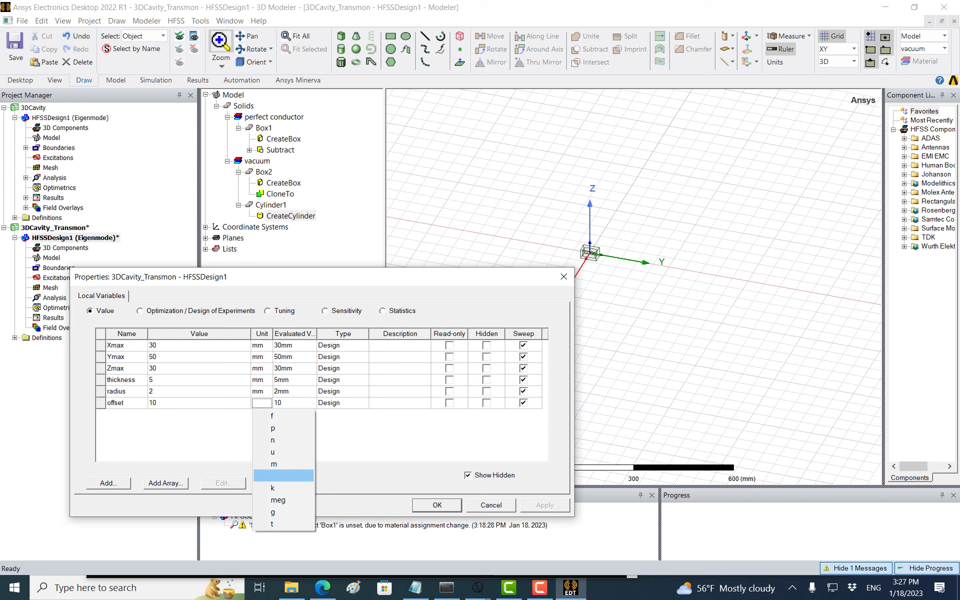
{"action": "left_click", "coordinate": [274, 463]}
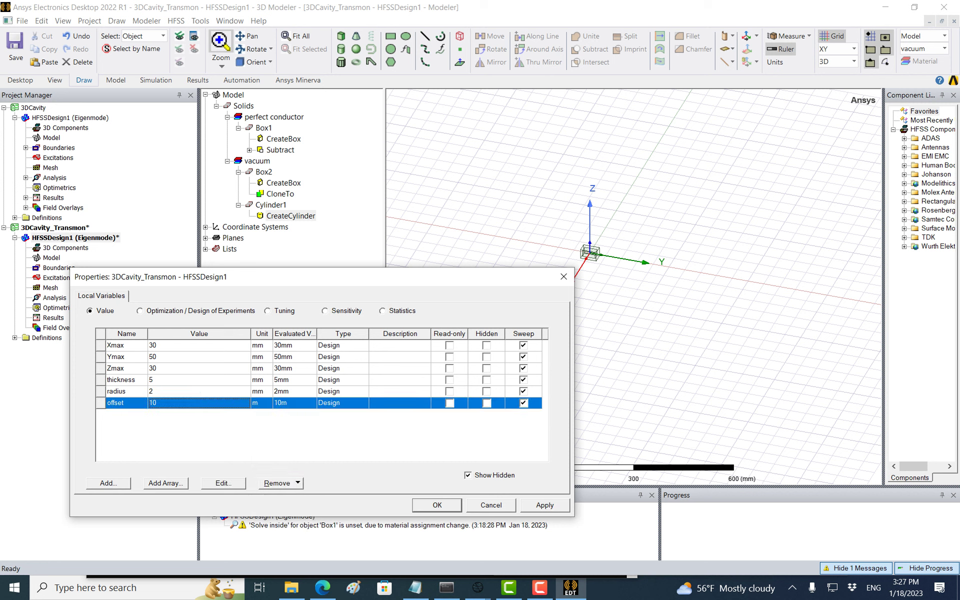
{"action": "type", "text": "0.0"}
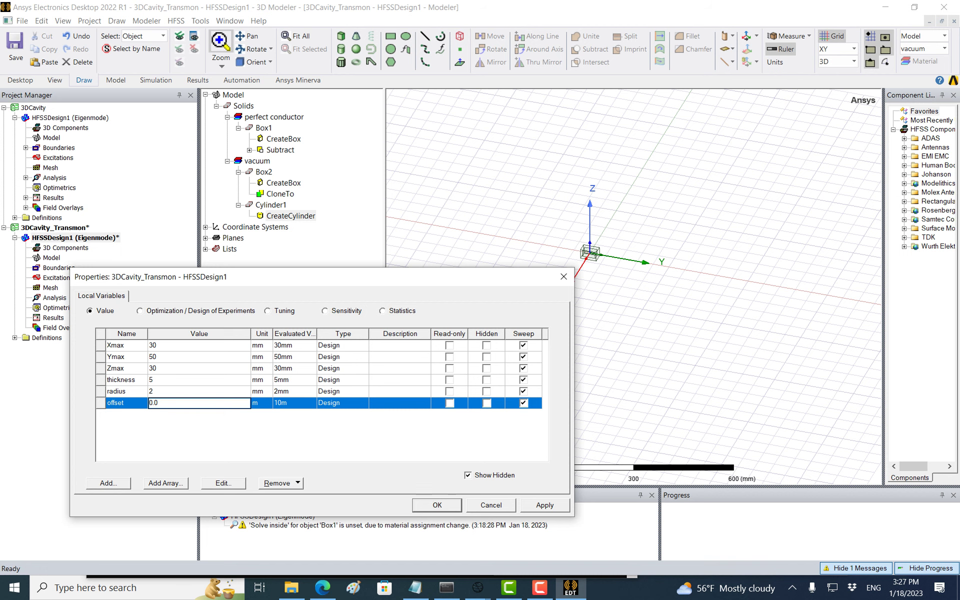
{"action": "type", "text": "1"}
{"action": "key", "text": "Return"}
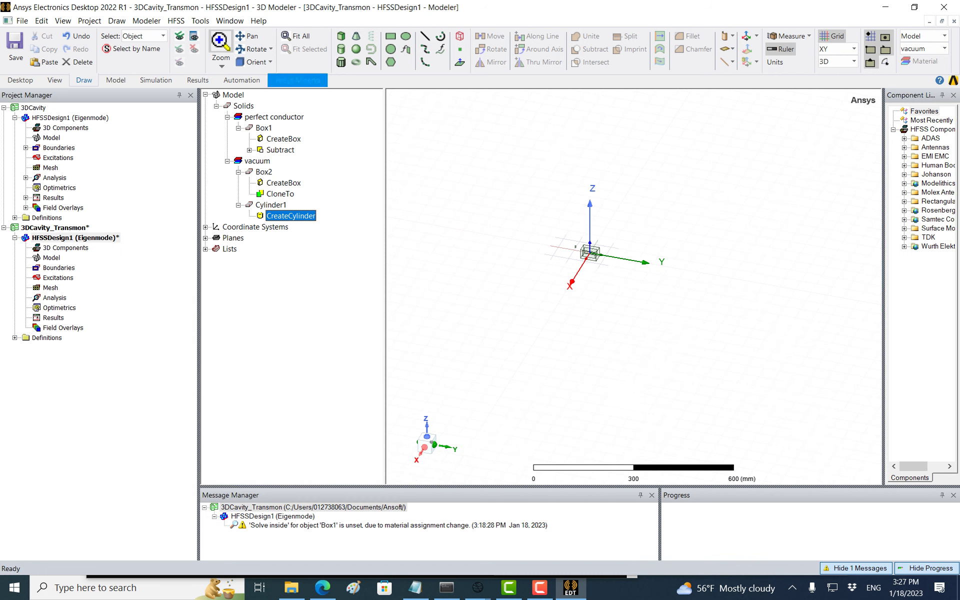
Change the cylinder's center position to 0mm, -(Ymax/2-thickness-offset), Zmax/2 and apply it
{"action": "left_click", "coordinate": [295, 36]}
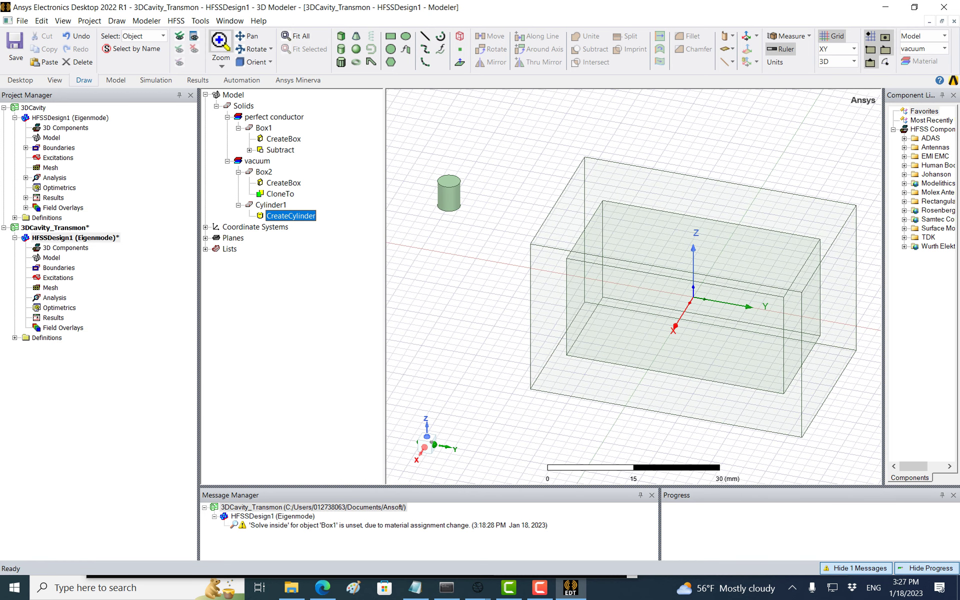
{"action": "double_click", "coordinate": [290, 216]}
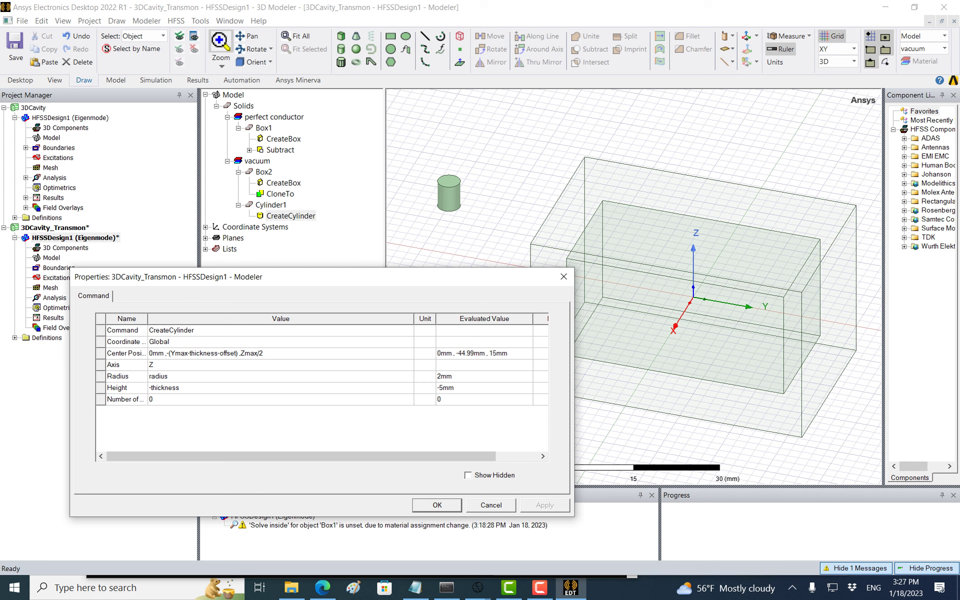
{"action": "left_click", "coordinate": [260, 353]}
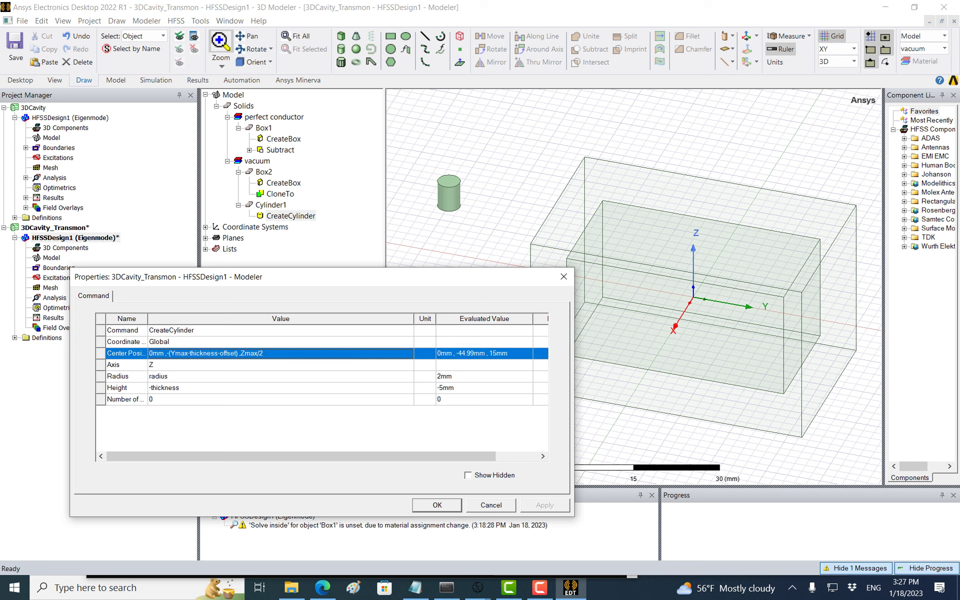
{"action": "left_click", "coordinate": [220, 353]}
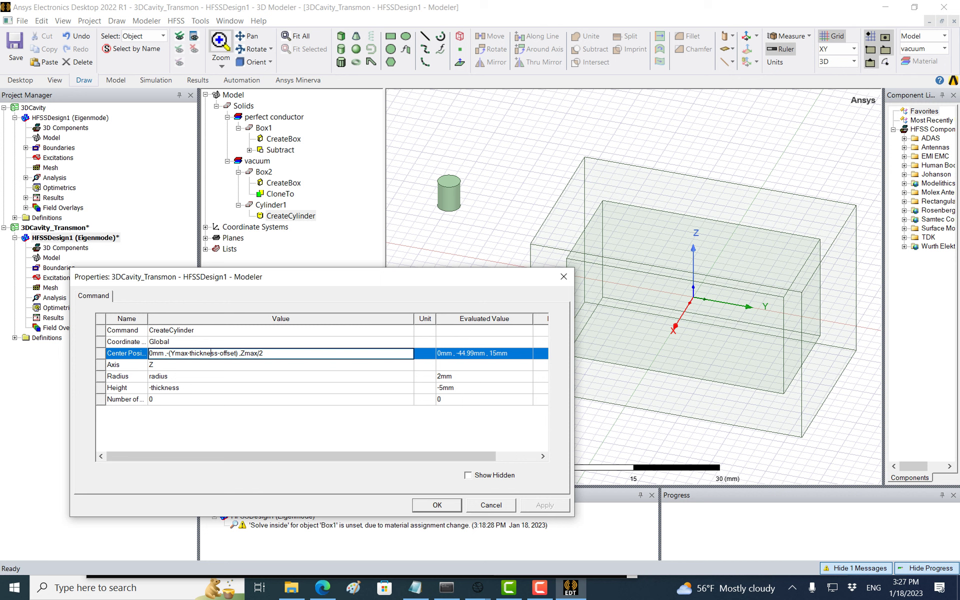
{"action": "type", "text": "/2"}
{"action": "left_click", "coordinate": [280, 399]}
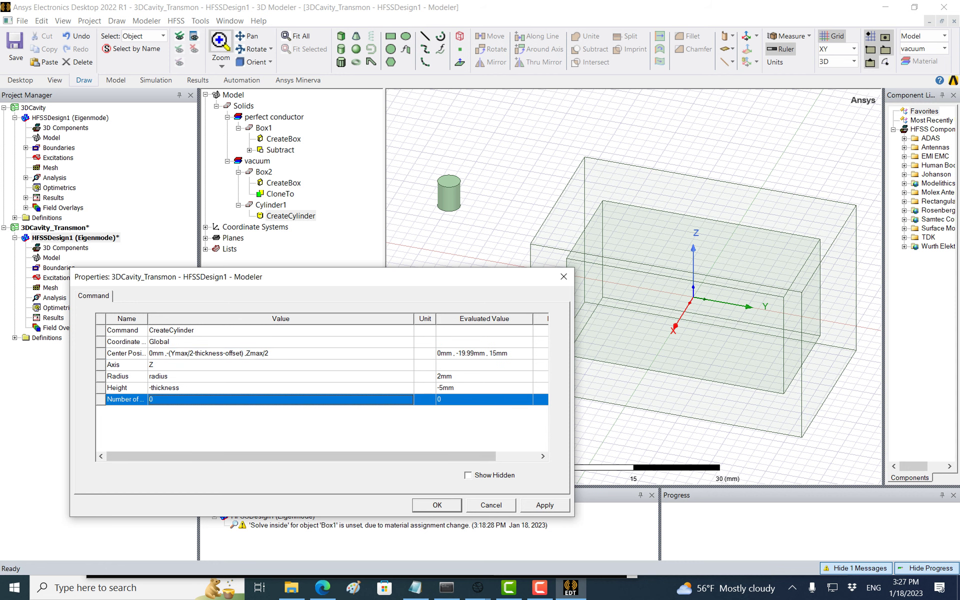
{"action": "left_click", "coordinate": [545, 505]}
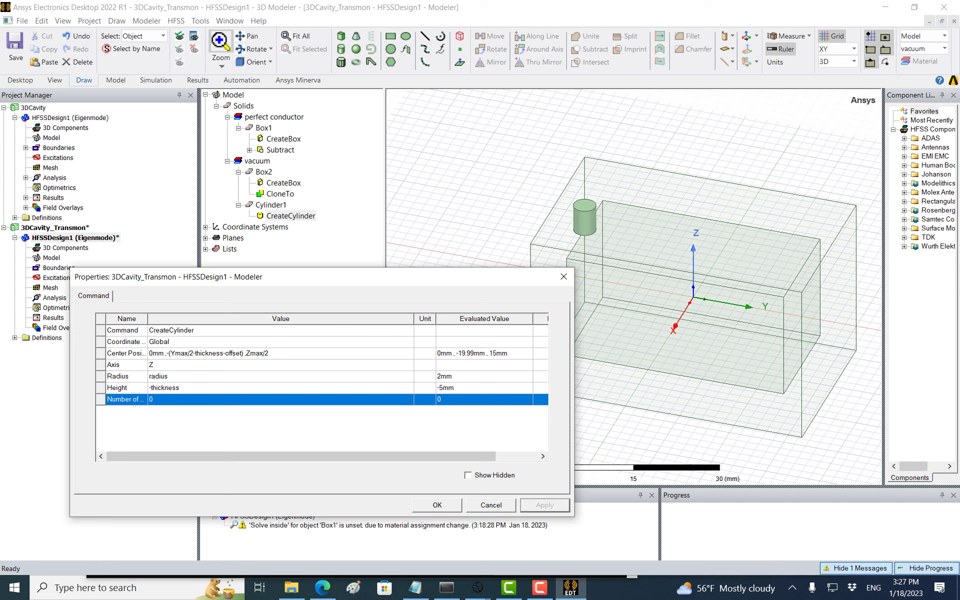
Replace offset with a new variable named portoff in the cylinder's center position expression
{"action": "left_click", "coordinate": [240, 353]}
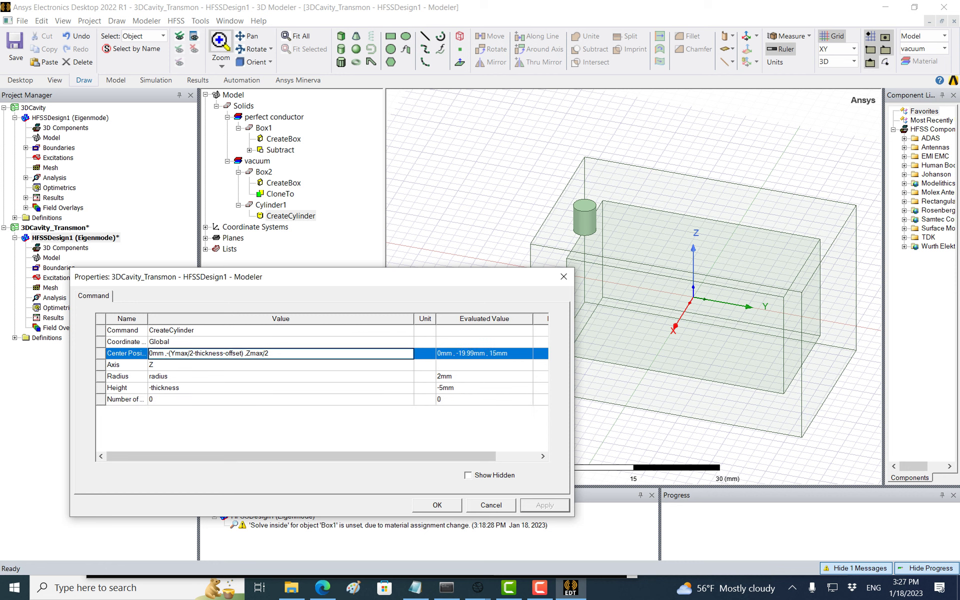
{"action": "key", "text": "BackSpace"}
{"action": "key", "text": "BackSpace"}
{"action": "key", "text": "BackSpace"}
{"action": "key", "text": "BackSpace"}
{"action": "key", "text": "BackSpace"}
{"action": "key", "text": "BackSpace"}
{"action": "type", "text": "portoff"}
{"action": "key", "text": "Return"}
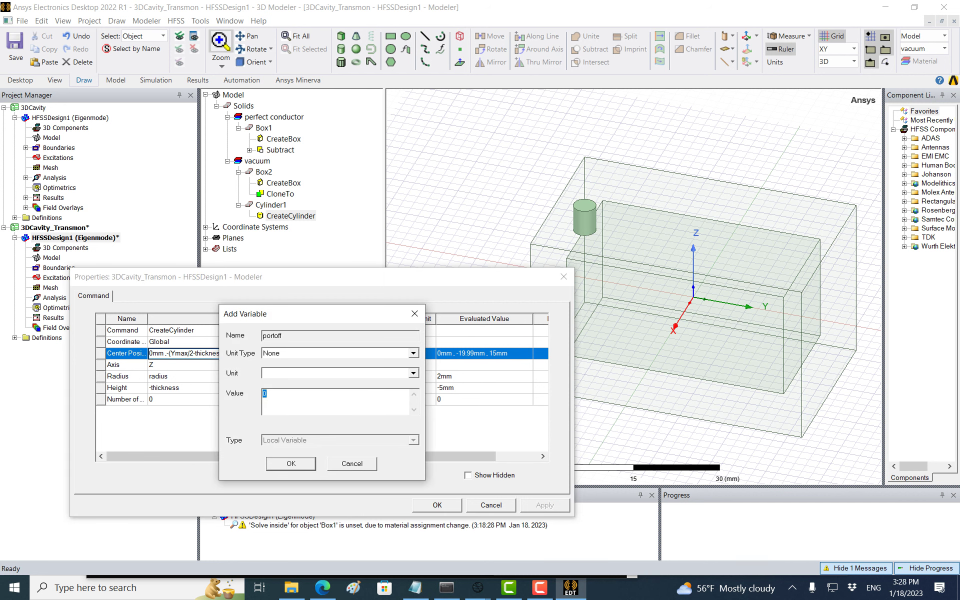
Define portoff as a Length variable with a value of 10 mm
{"action": "left_click", "coordinate": [413, 353]}
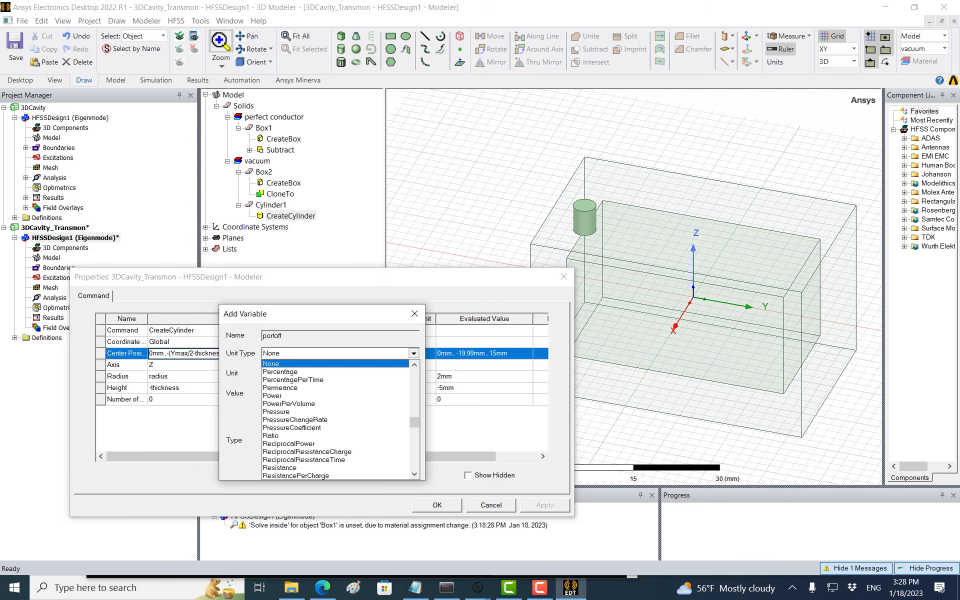
{"action": "key", "text": "Down"}
{"action": "key", "text": "Down"}
{"action": "key", "text": "Down"}
{"action": "key", "text": "Down"}
{"action": "key", "text": "Down"}
{"action": "key", "text": "Down"}
{"action": "key", "text": "Down"}
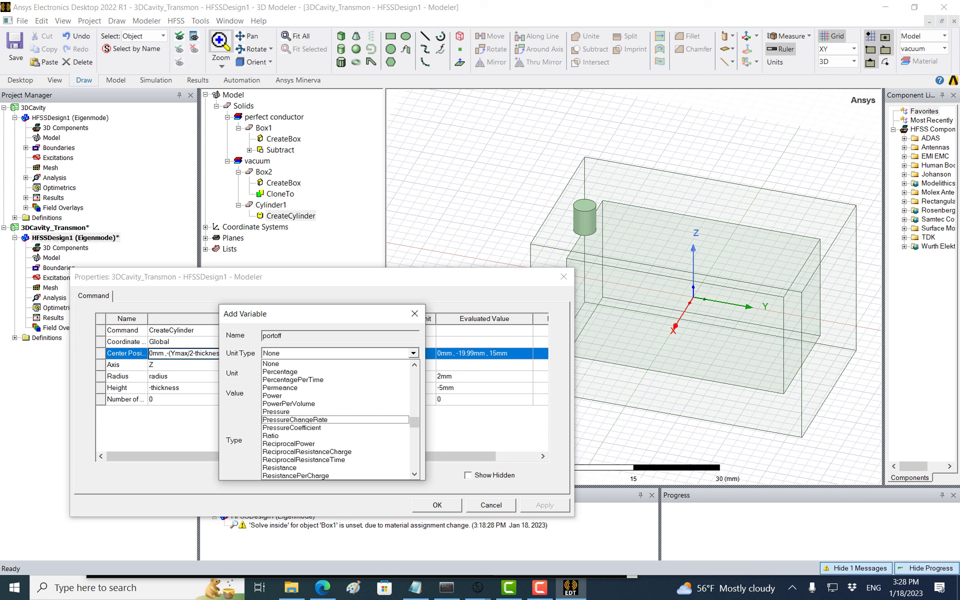
{"action": "key", "text": "Escape"}
{"action": "left_click", "coordinate": [413, 353]}
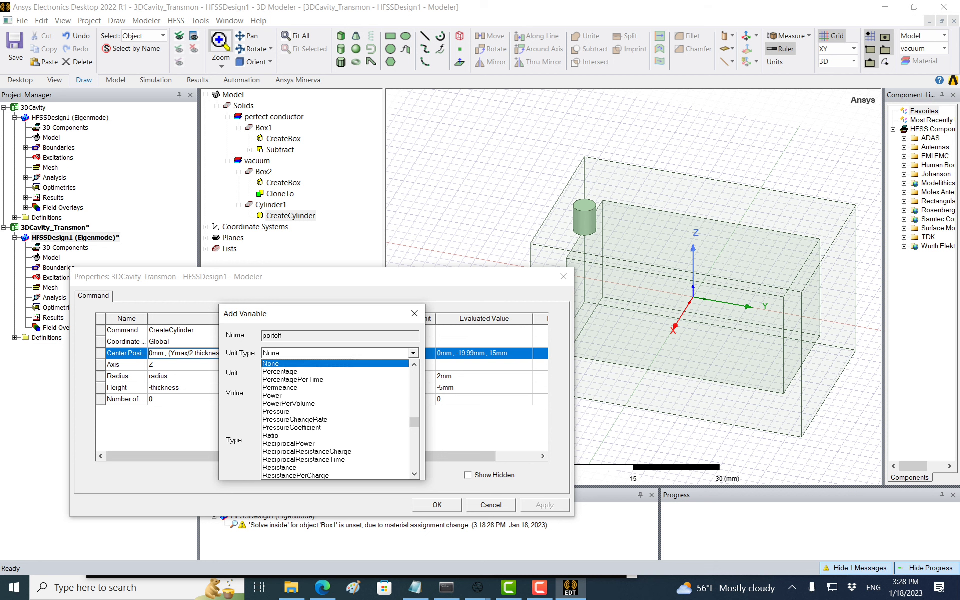
{"action": "left_click_drag", "start_coordinate": [415, 422], "coordinate": [414, 410]}
{"action": "left_click", "coordinate": [285, 379]}
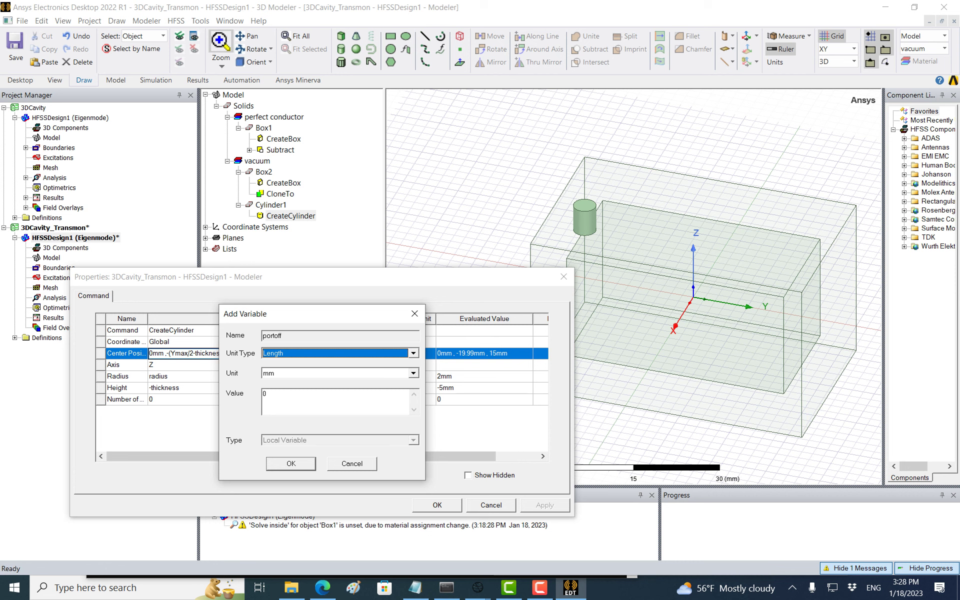
{"action": "key", "text": "Tab"}
{"action": "type", "text": "10"}
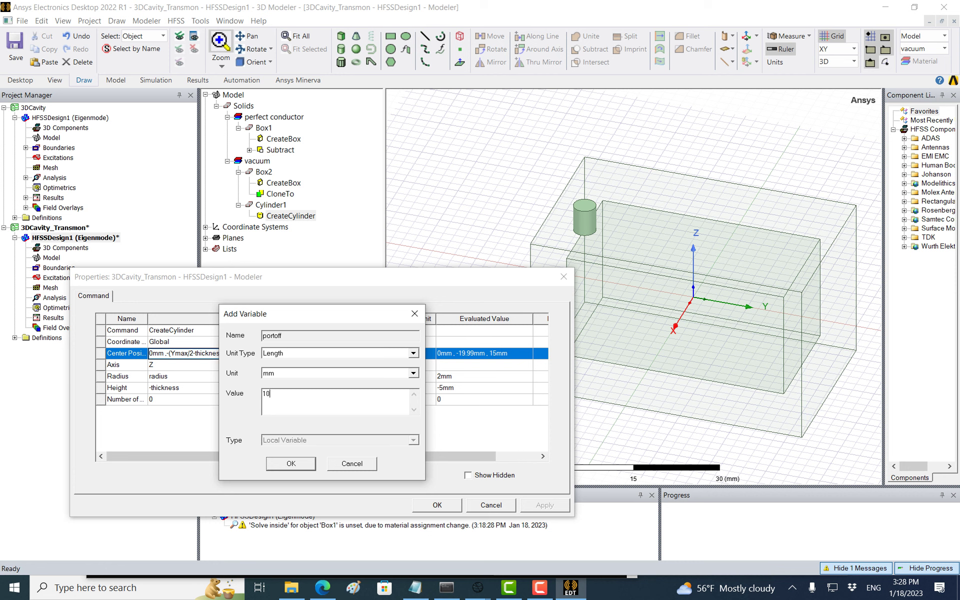
{"action": "key", "text": "Return"}
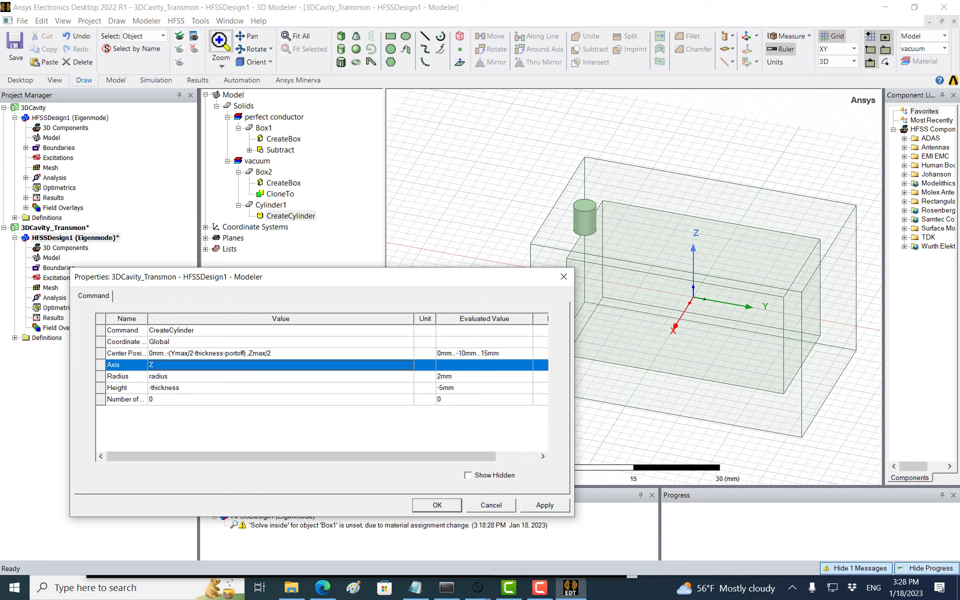
Apply the cylinder's new center position, close its creation parameters and save the project
{"action": "left_click", "coordinate": [545, 505]}
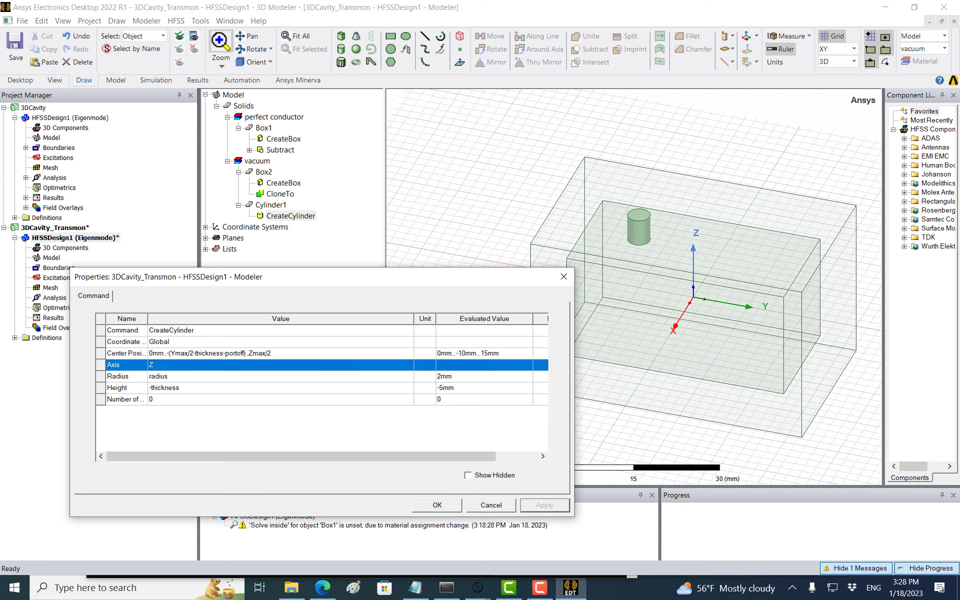
{"action": "key", "text": "Return"}
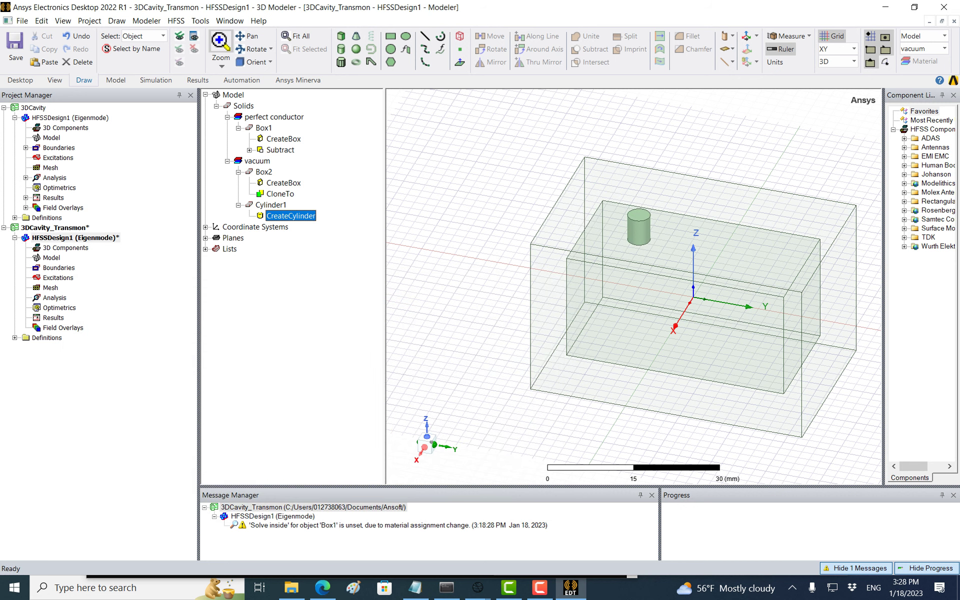
{"action": "key", "text": "ctrl+s"}
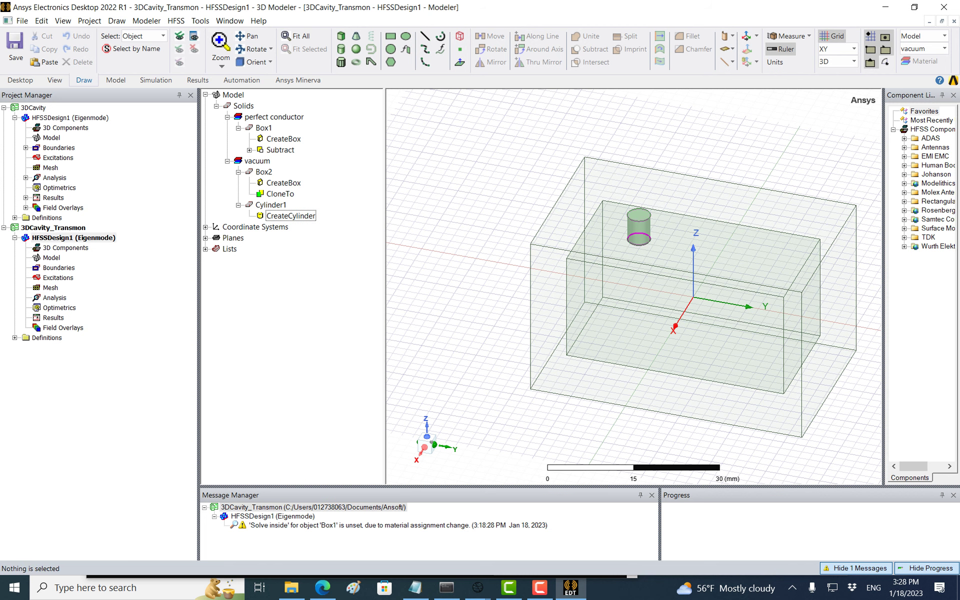
Draw a second cylinder upward from the first cylinder's bottom center, about 2 mm in radius and 8 mm high
{"action": "left_click", "coordinate": [291, 216]}
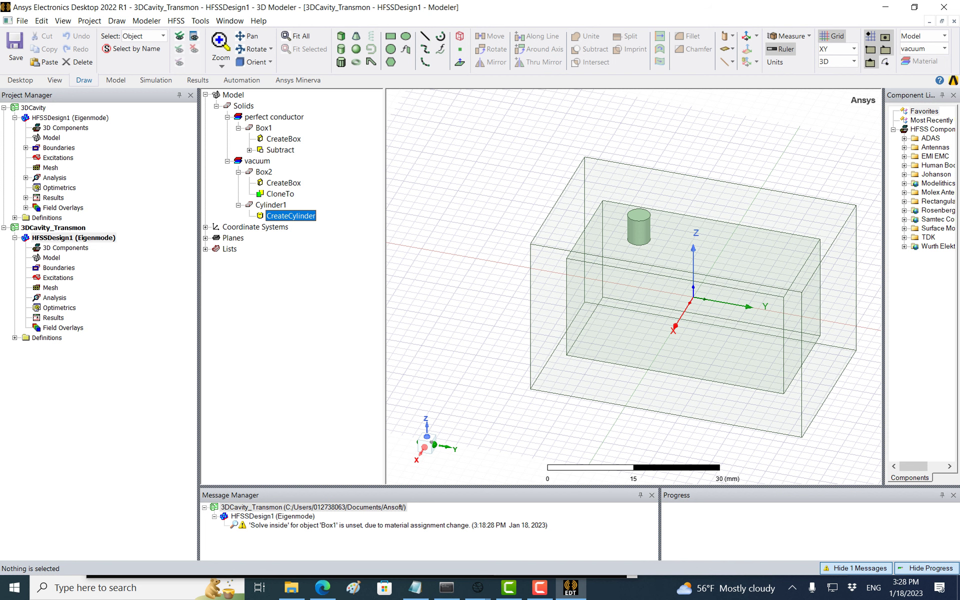
{"action": "left_click", "coordinate": [341, 49]}
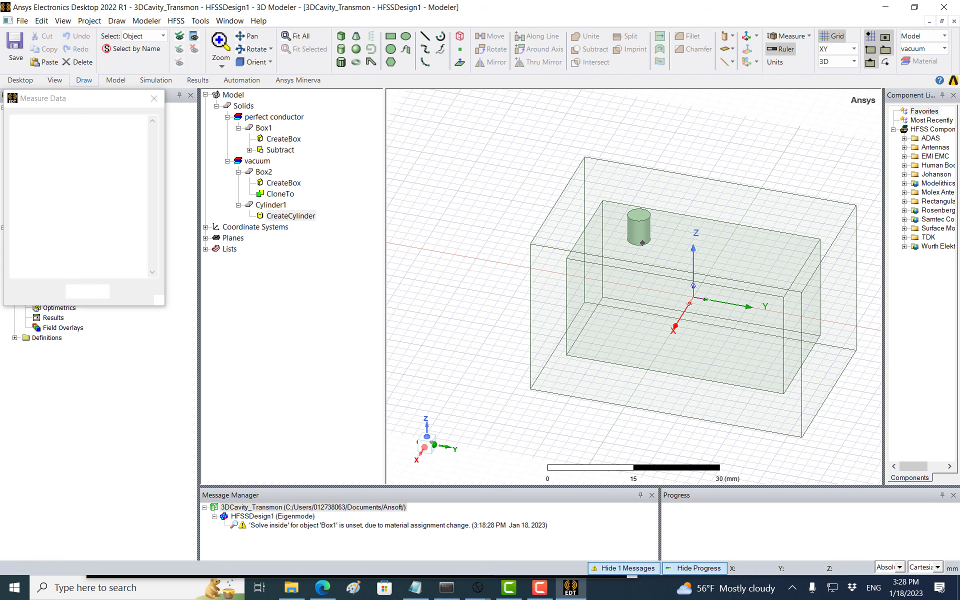
{"action": "left_click", "coordinate": [639, 239]}
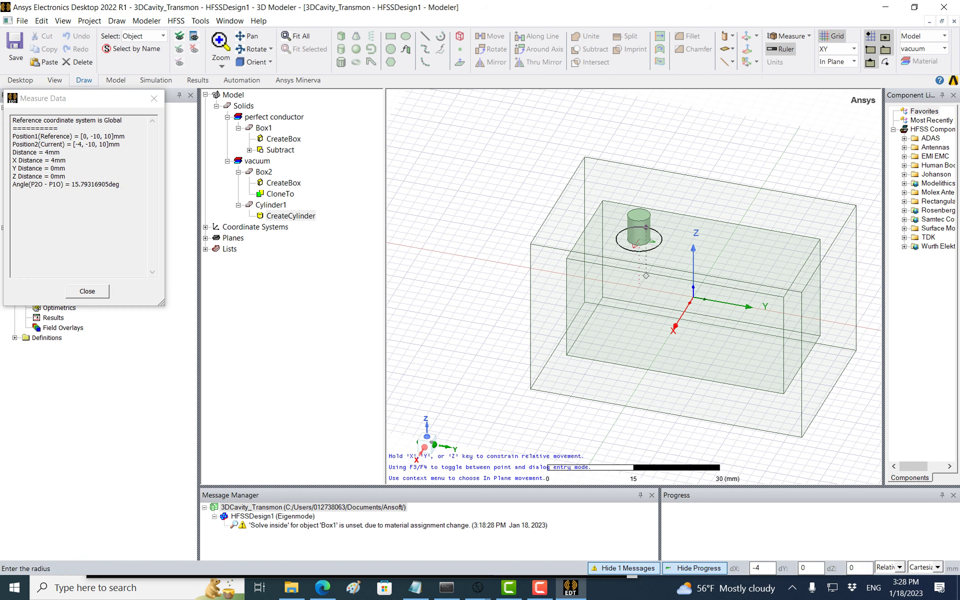
{"action": "left_click", "coordinate": [642, 281]}
{"action": "key", "text": "Escape"}
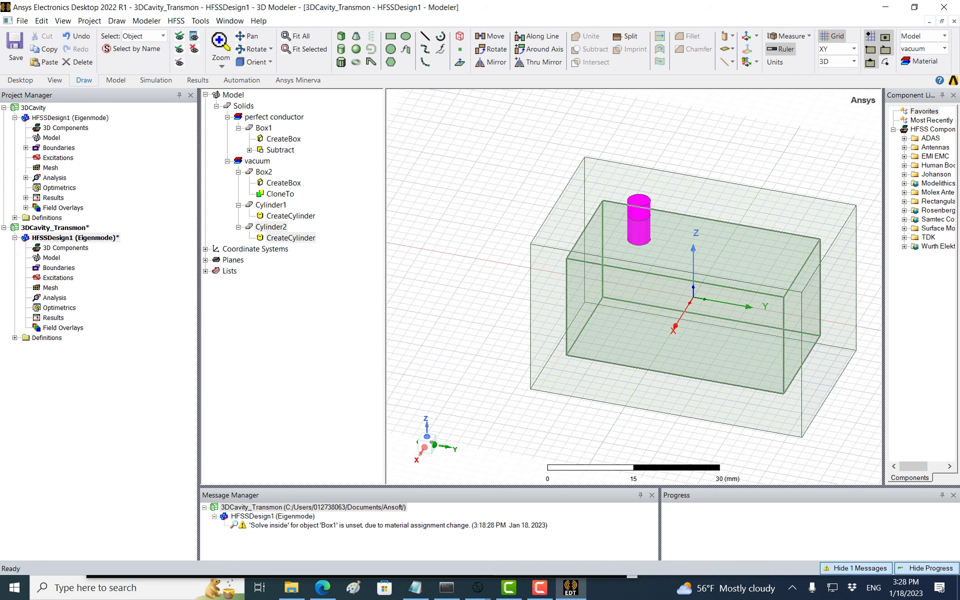
Copy the center position expression from Cylinder1's creation parameters
{"action": "double_click", "coordinate": [291, 238]}
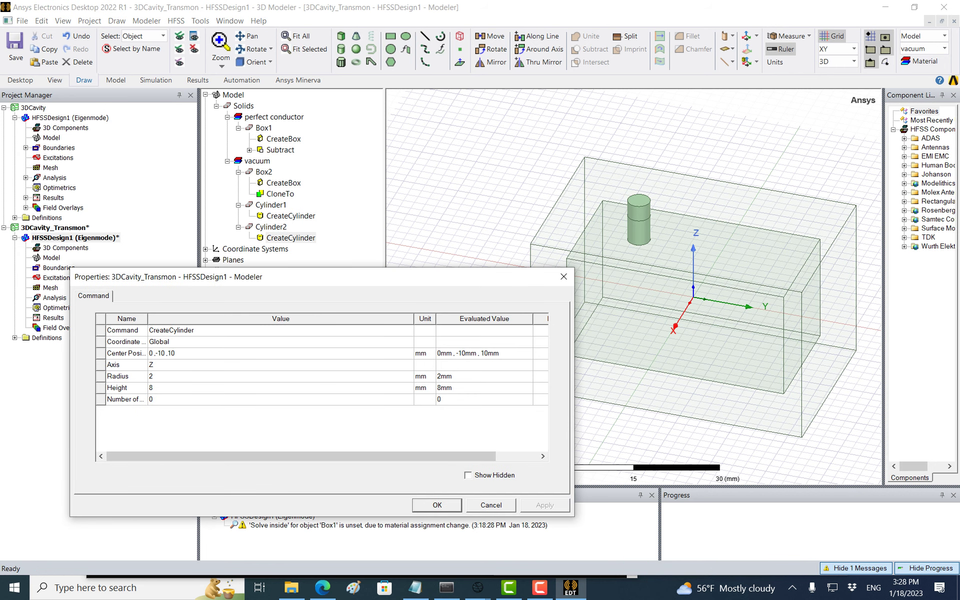
{"action": "left_click_drag", "start_coordinate": [320, 277], "coordinate": [346, 283]}
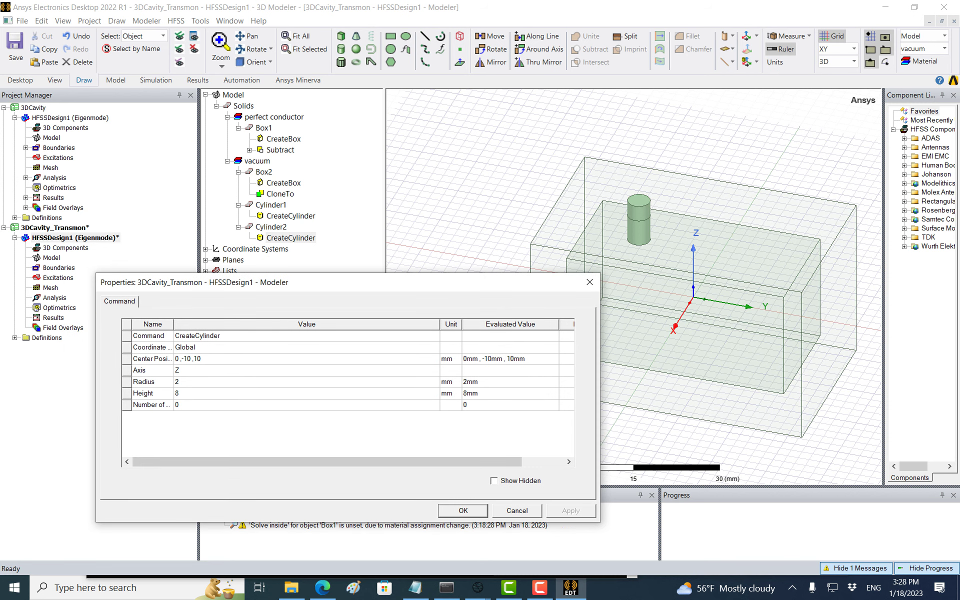
{"action": "left_click", "coordinate": [589, 282]}
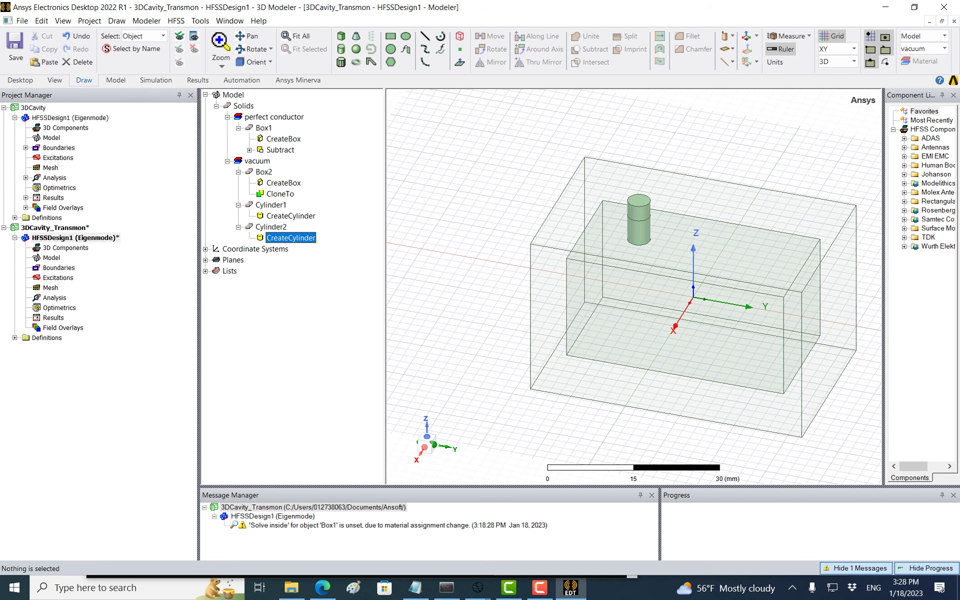
{"action": "double_click", "coordinate": [290, 216]}
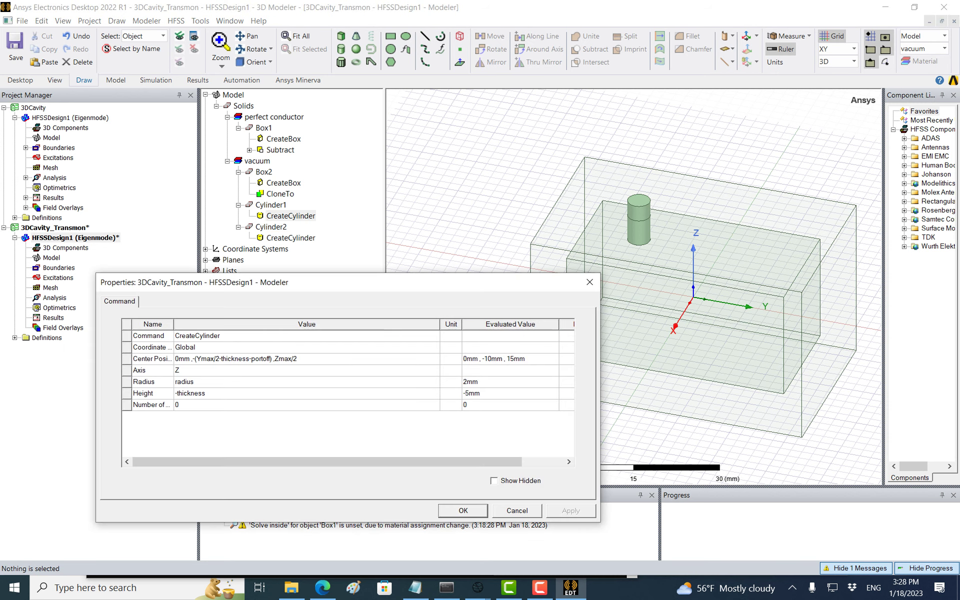
{"action": "left_click", "coordinate": [291, 359]}
{"action": "double_click", "coordinate": [299, 359]}
{"action": "left_click", "coordinate": [299, 359]}
{"action": "key", "text": "ctrl+a"}
{"action": "key", "text": "ctrl+c"}
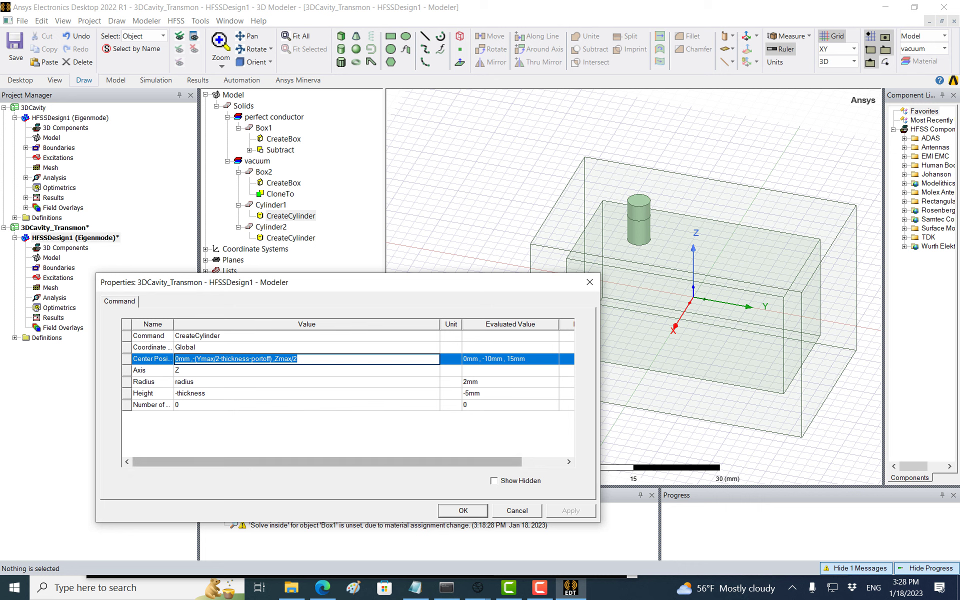
{"action": "left_click", "coordinate": [463, 510]}
Paste 0mm, -(Ymax/2-thickness-portoff), Zmax/2 as Cylinder2's center position and set its radius to 1 mm
{"action": "double_click", "coordinate": [291, 238]}
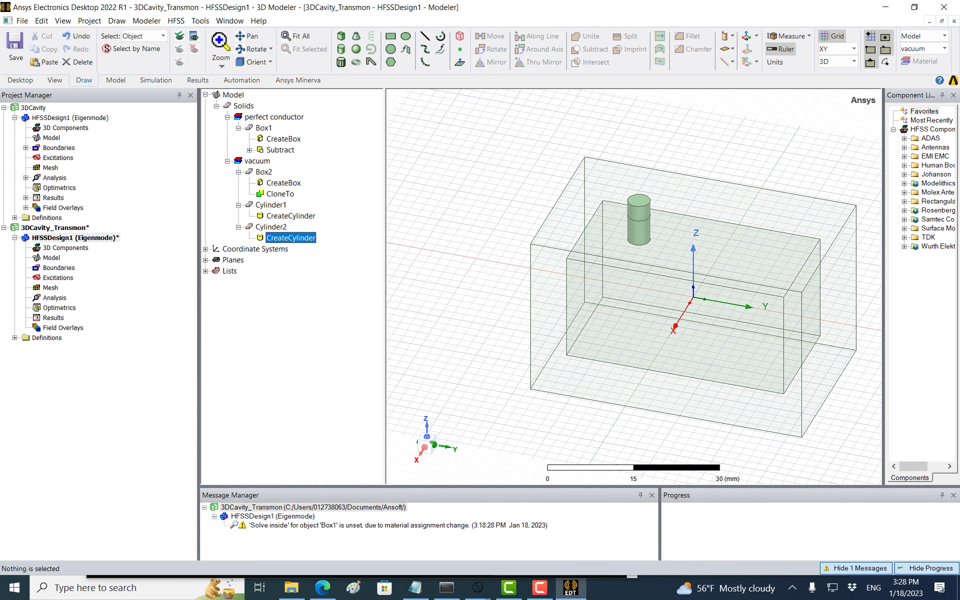
{"action": "left_click", "coordinate": [250, 359]}
{"action": "key", "text": "BackSpace"}
{"action": "key", "text": "ctrl+v"}
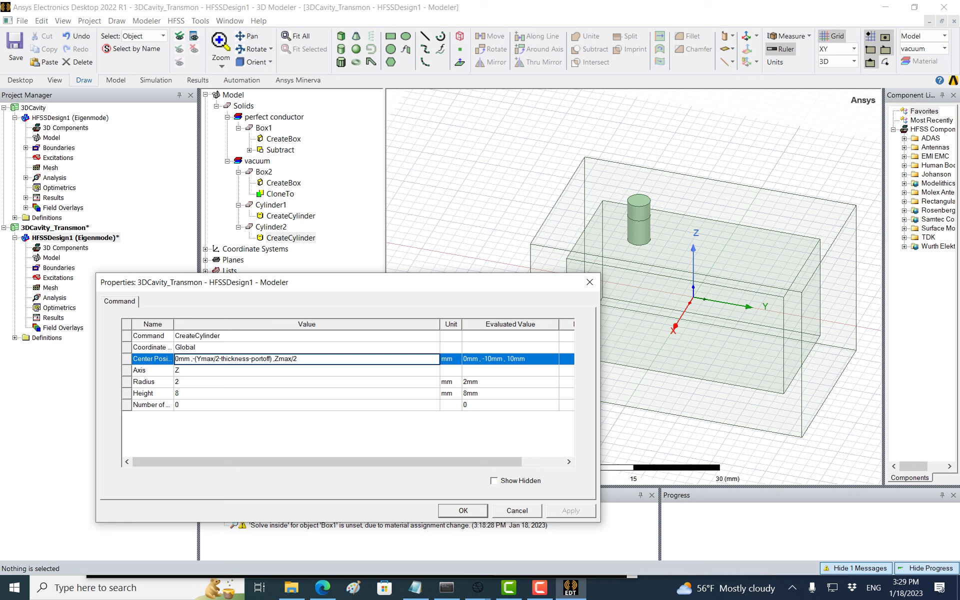
{"action": "left_click", "coordinate": [250, 382]}
{"action": "type", "text": "1"}
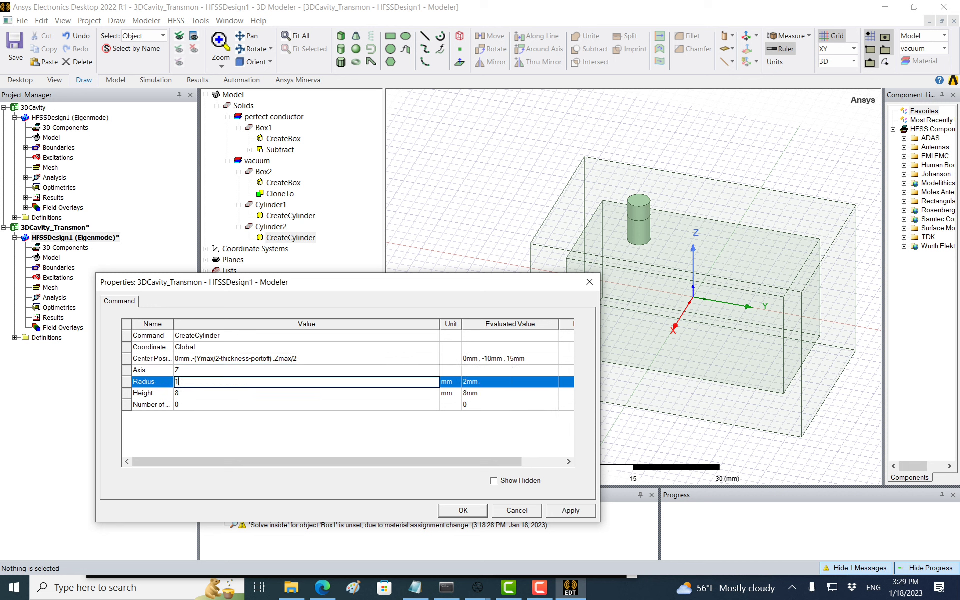
Set Cylinder2's height to -thickness and accept its creation parameters
{"action": "left_click", "coordinate": [176, 393]}
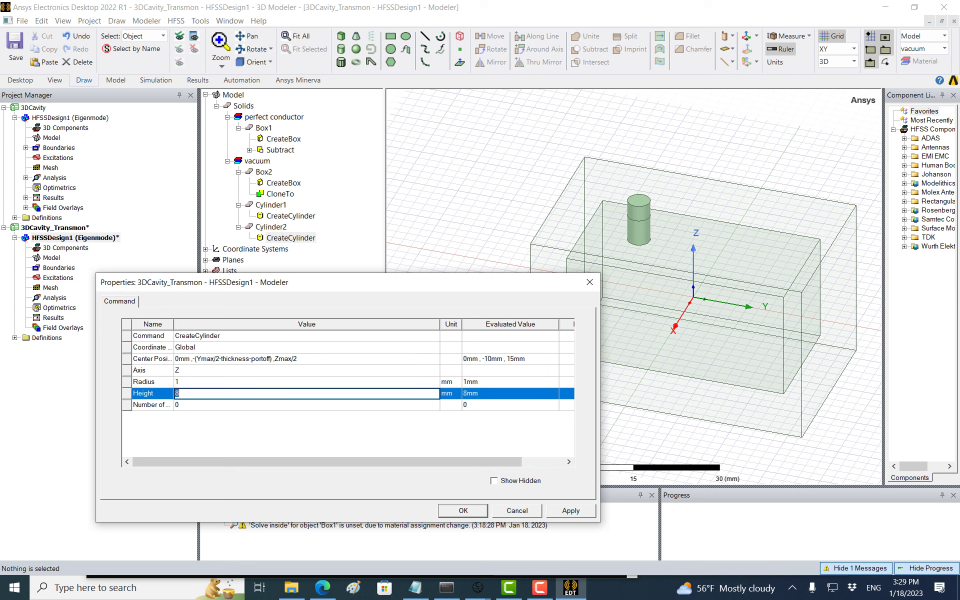
{"action": "type", "text": "-thick"}
{"action": "key", "text": "Return"}
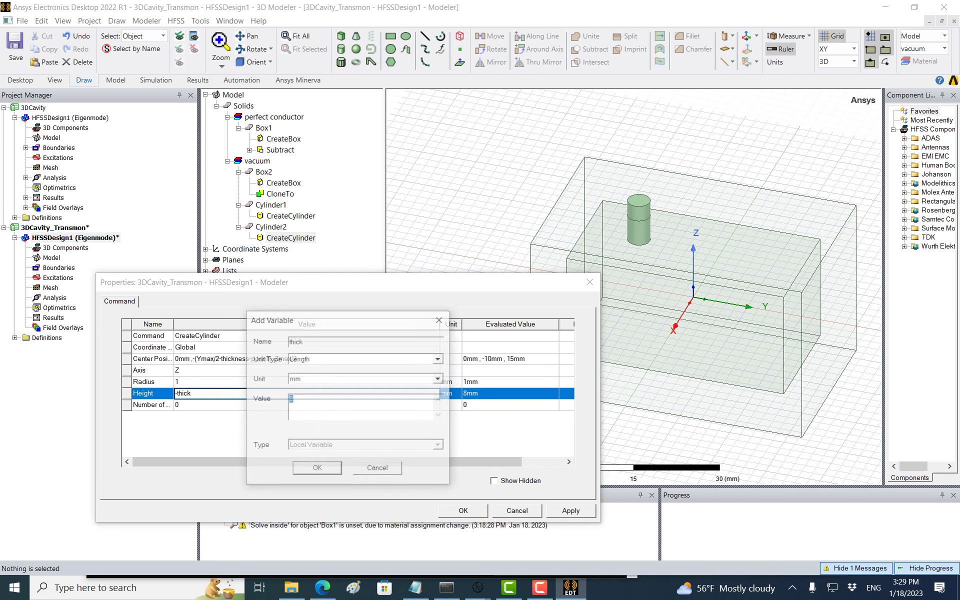
{"action": "key", "text": "Return"}
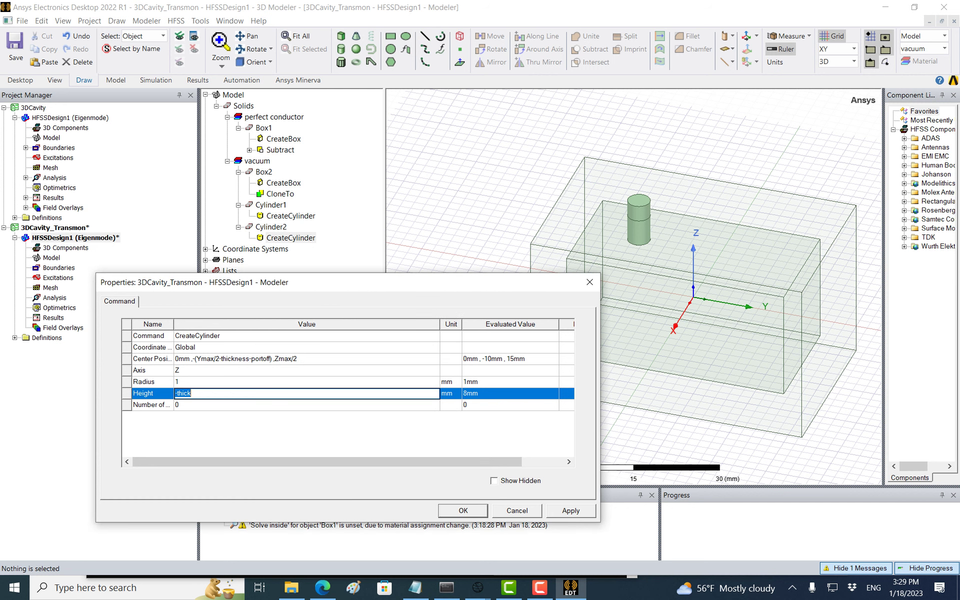
{"action": "key", "text": "End"}
{"action": "type", "text": "ness"}
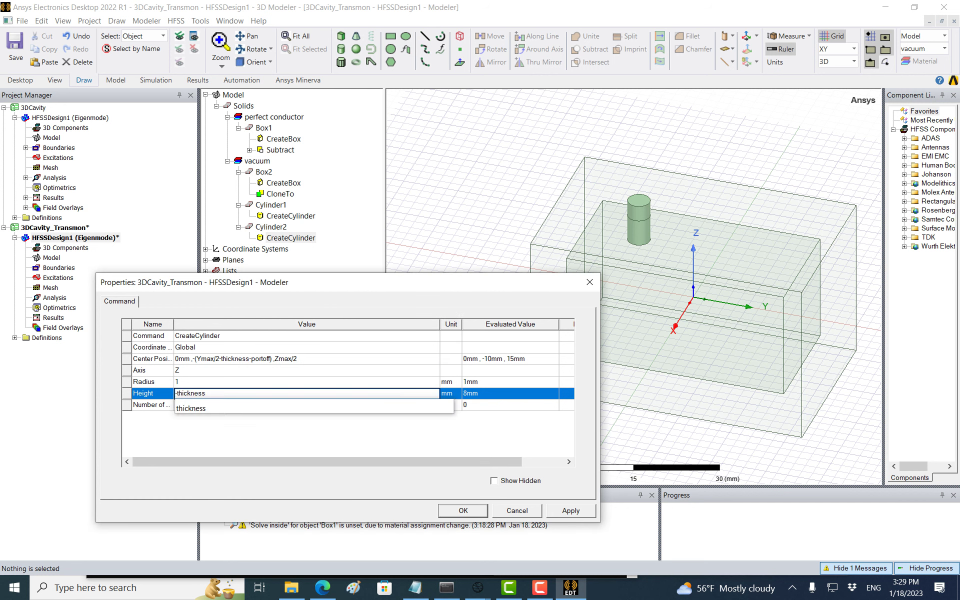
{"action": "key", "text": "Down"}
{"action": "key", "text": "Return"}
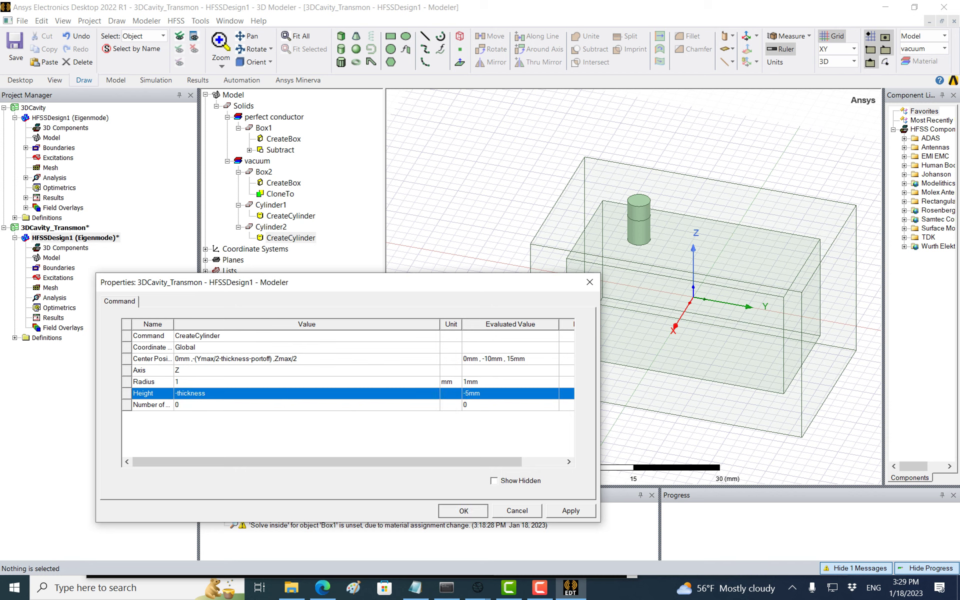
{"action": "key", "text": "Return"}
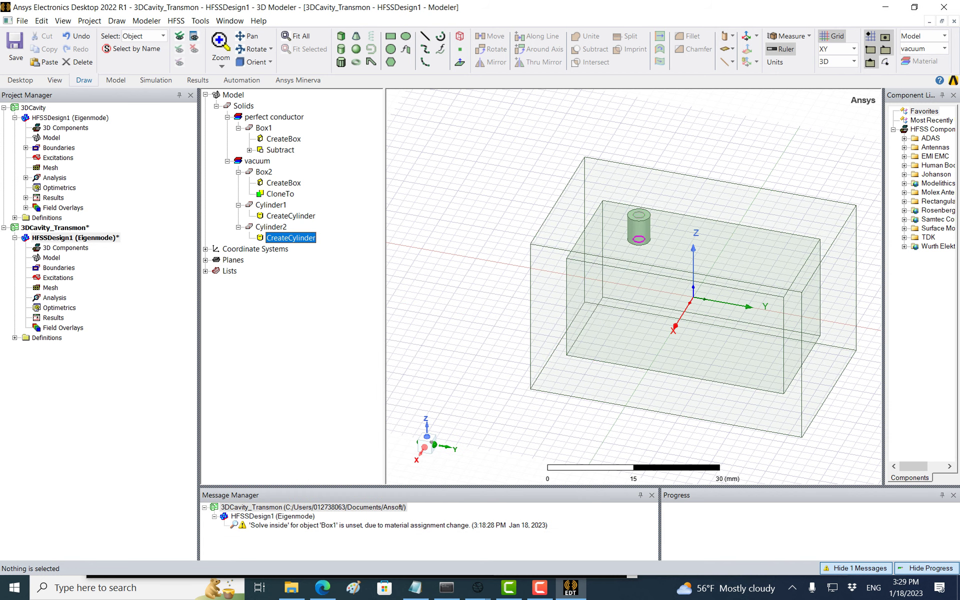
Change Cylinder2's material to perfect conductor and accept its attributes
{"action": "left_click", "coordinate": [692, 310]}
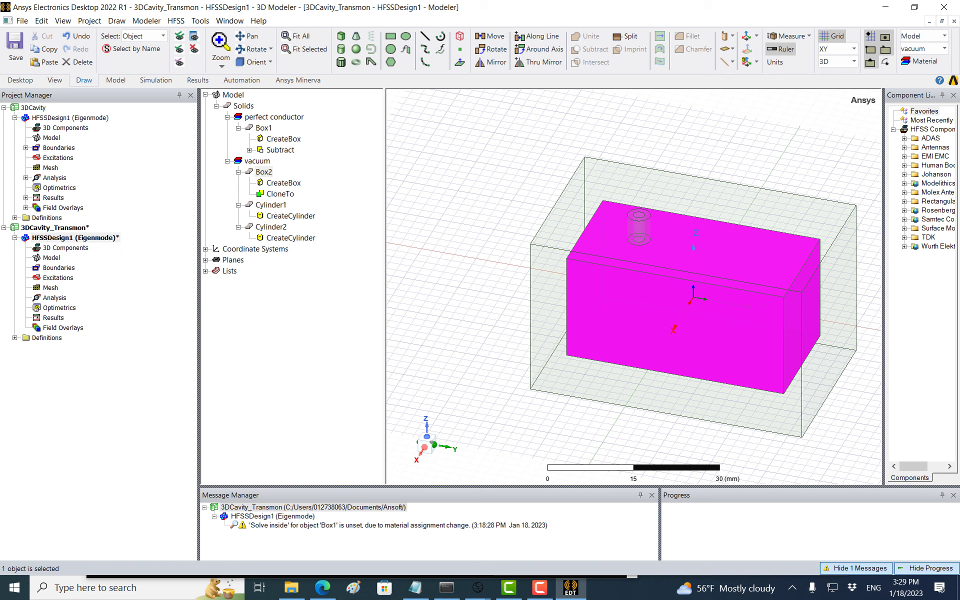
{"action": "key", "text": "Escape"}
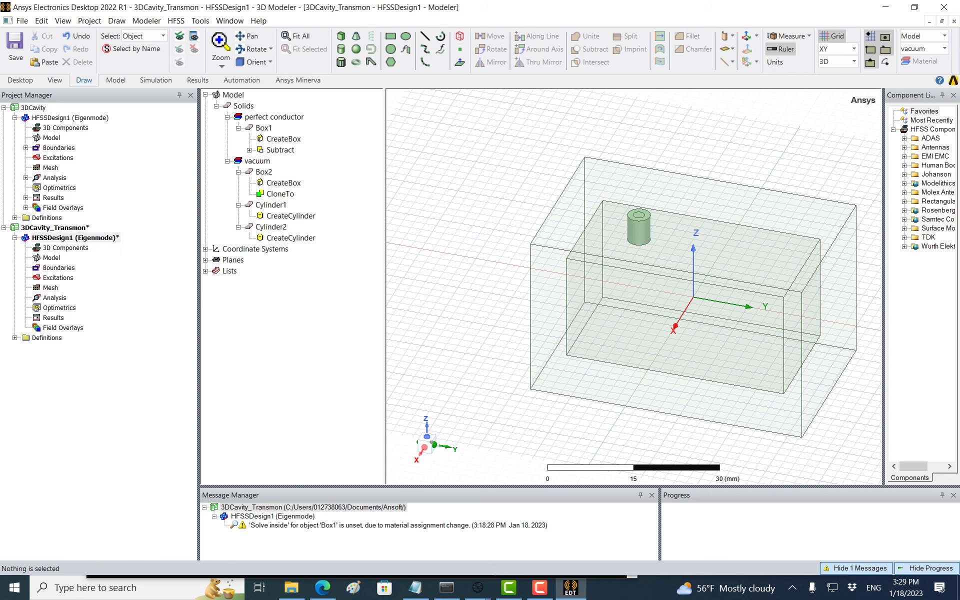
{"action": "double_click", "coordinate": [271, 227]}
{"action": "left_click", "coordinate": [310, 347]}
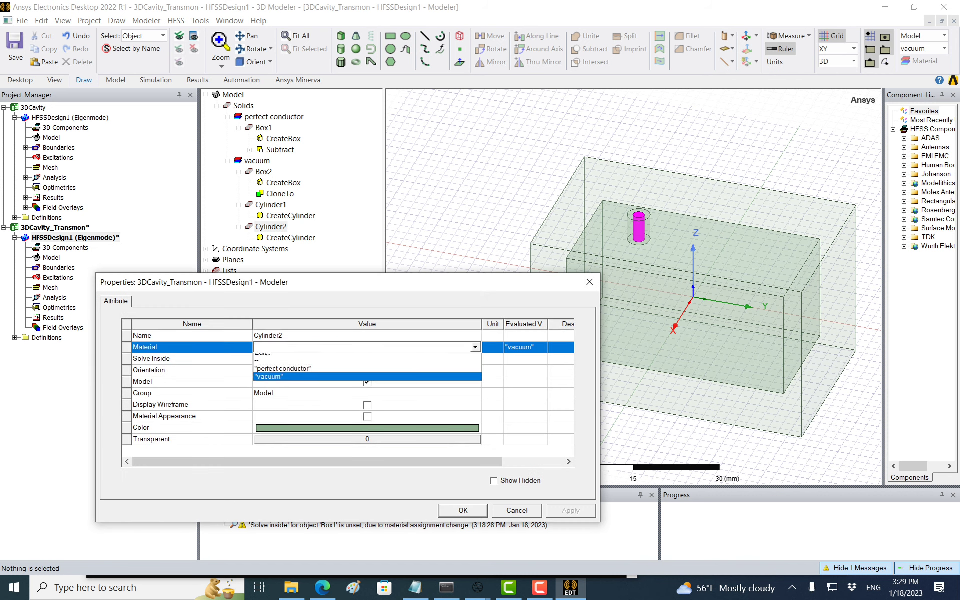
{"action": "left_click", "coordinate": [475, 347]}
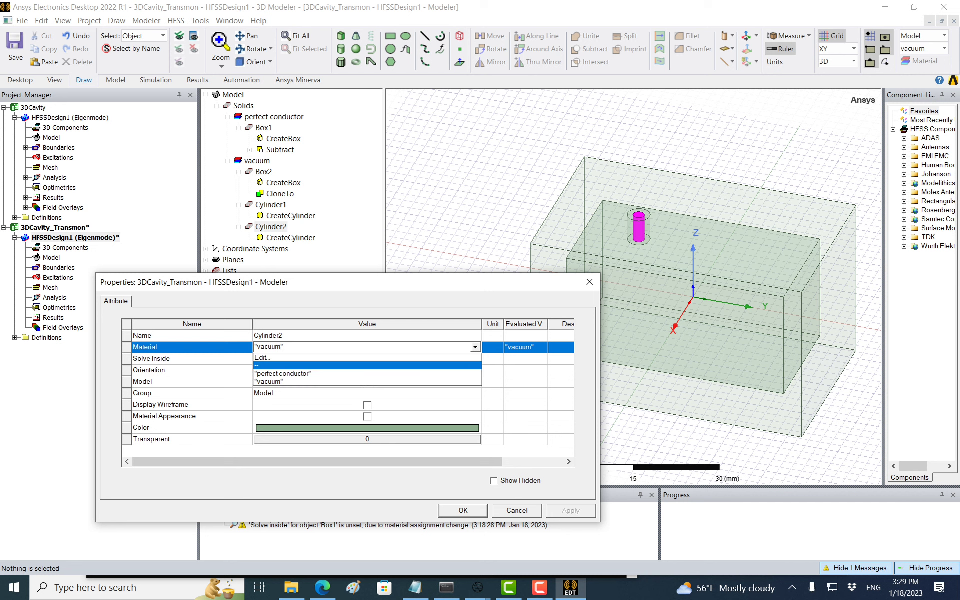
{"action": "left_click", "coordinate": [305, 373]}
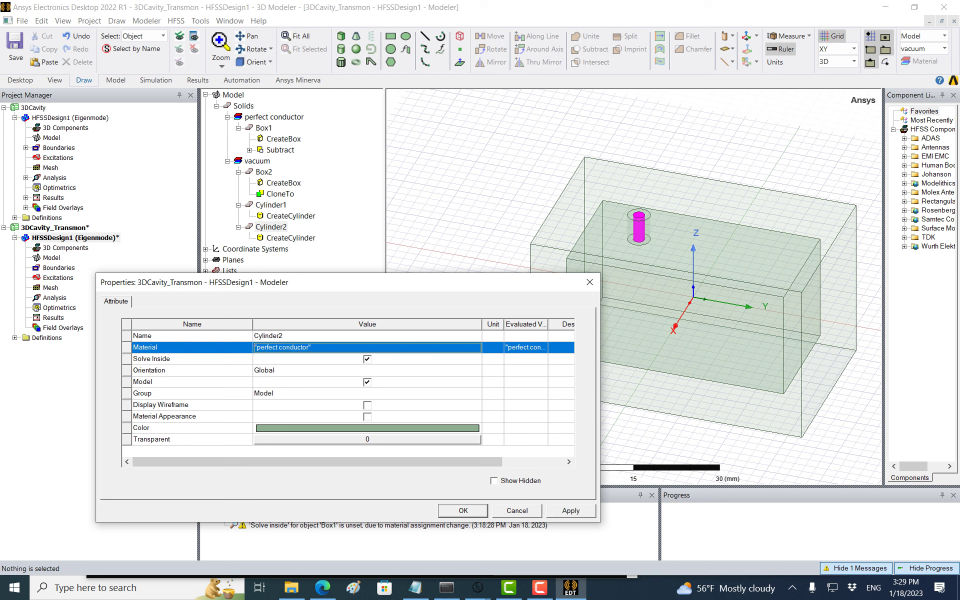
{"action": "key", "text": "Return"}
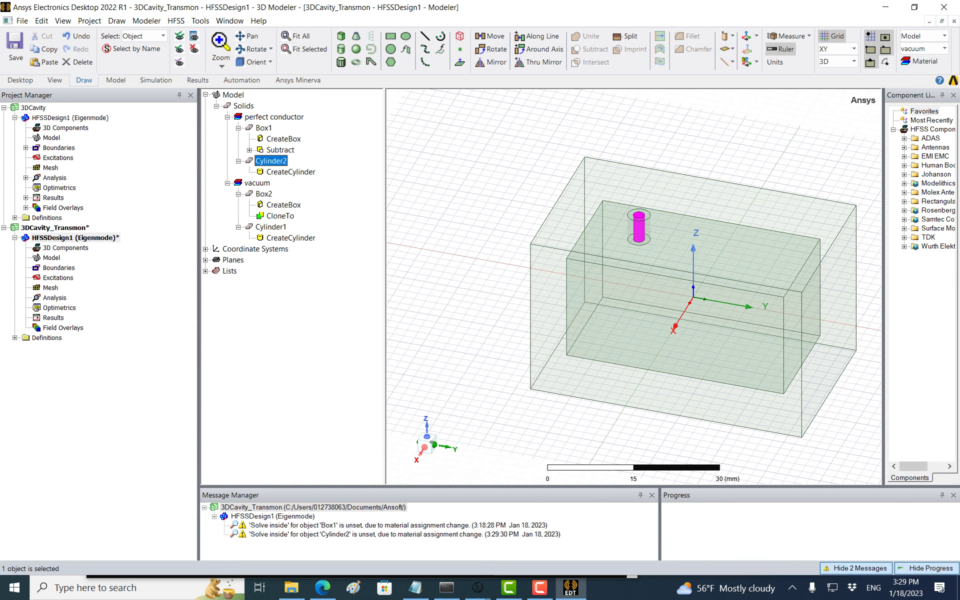
Subtract Cylinder2 from Cylinder1, cloning the tool object before the operation, and check both resulting cylinders
{"action": "left_click", "coordinate": [271, 227]}
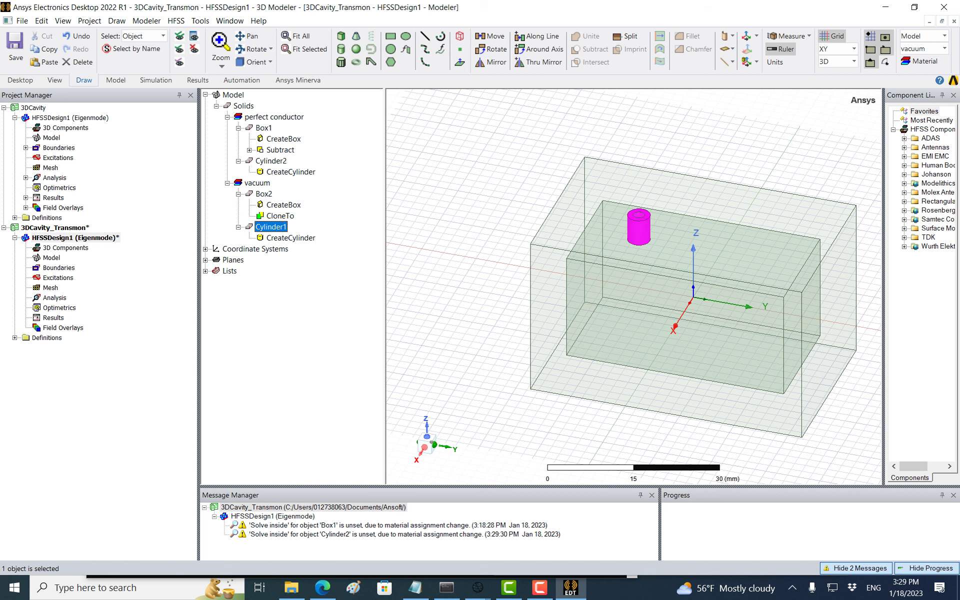
{"action": "left_click", "coordinate": [271, 161], "text": "ctrl"}
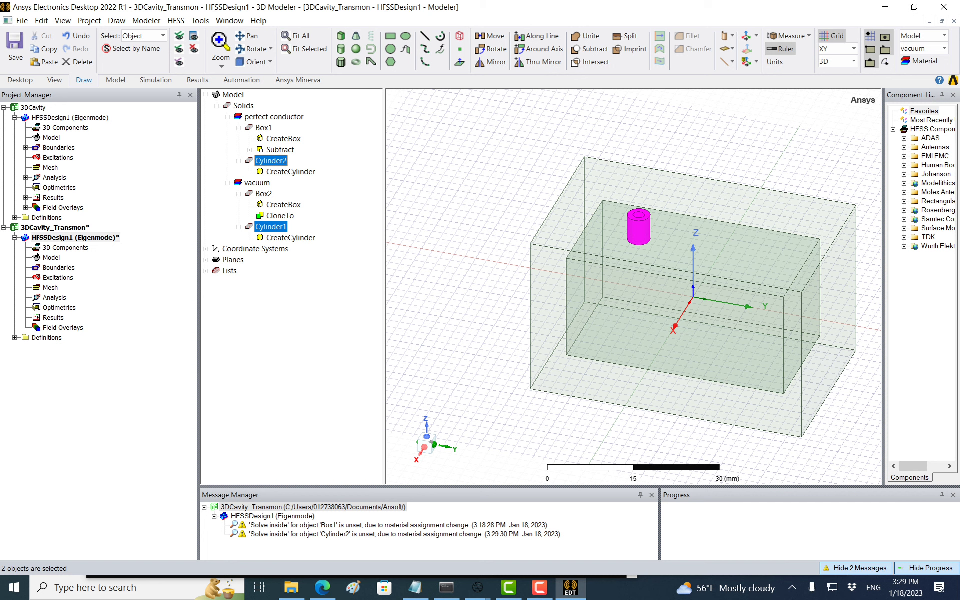
{"action": "left_click", "coordinate": [591, 49]}
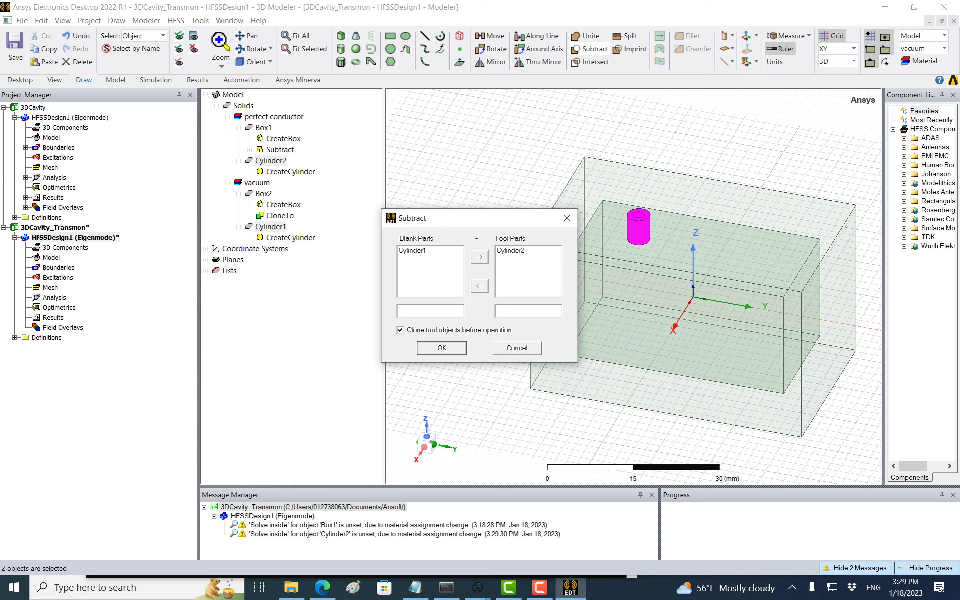
{"action": "key", "text": "Return"}
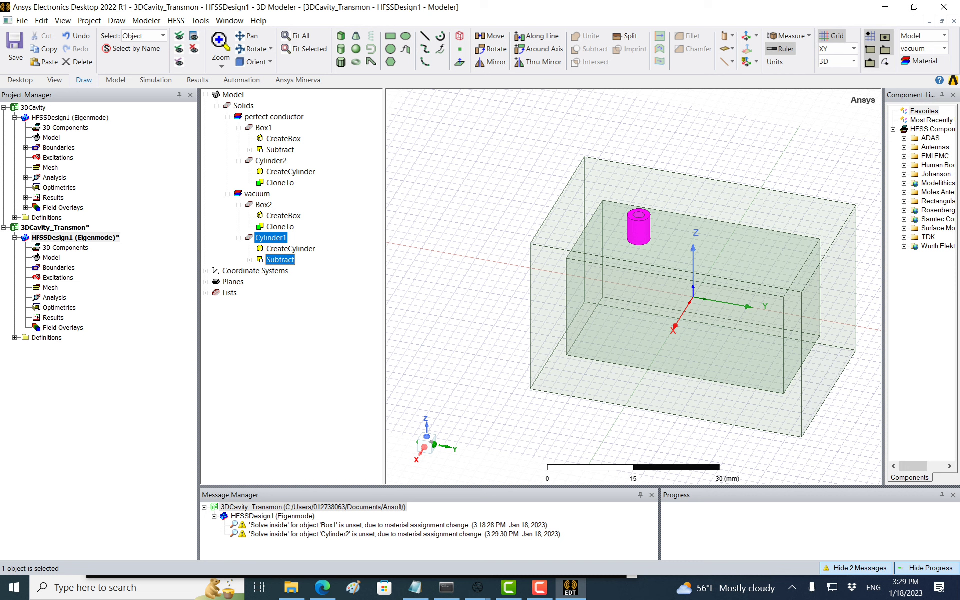
{"action": "key", "text": "Escape"}
{"action": "left_click", "coordinate": [271, 238]}
{"action": "left_click", "coordinate": [271, 161]}
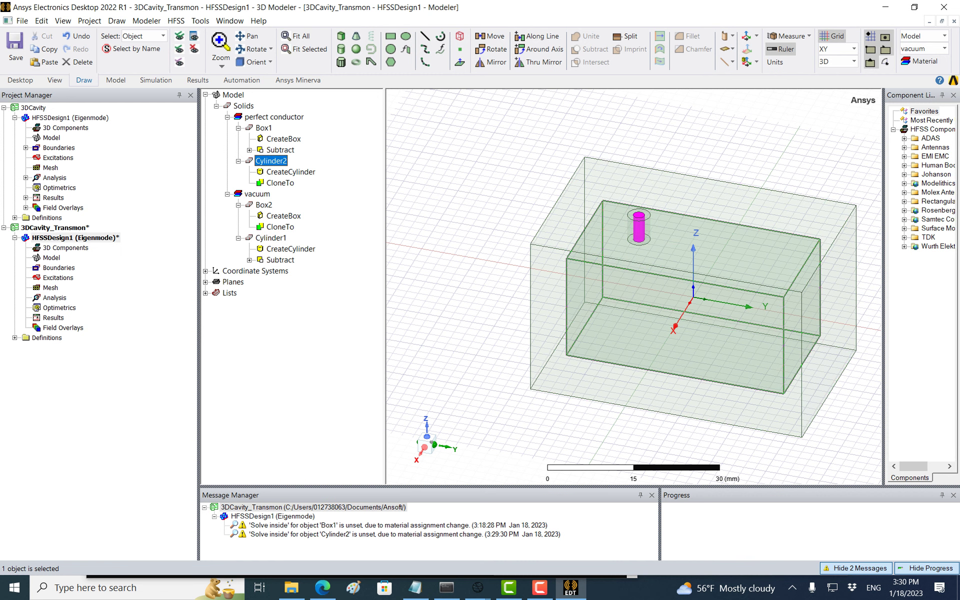
{"action": "left_click", "coordinate": [484, 200]}
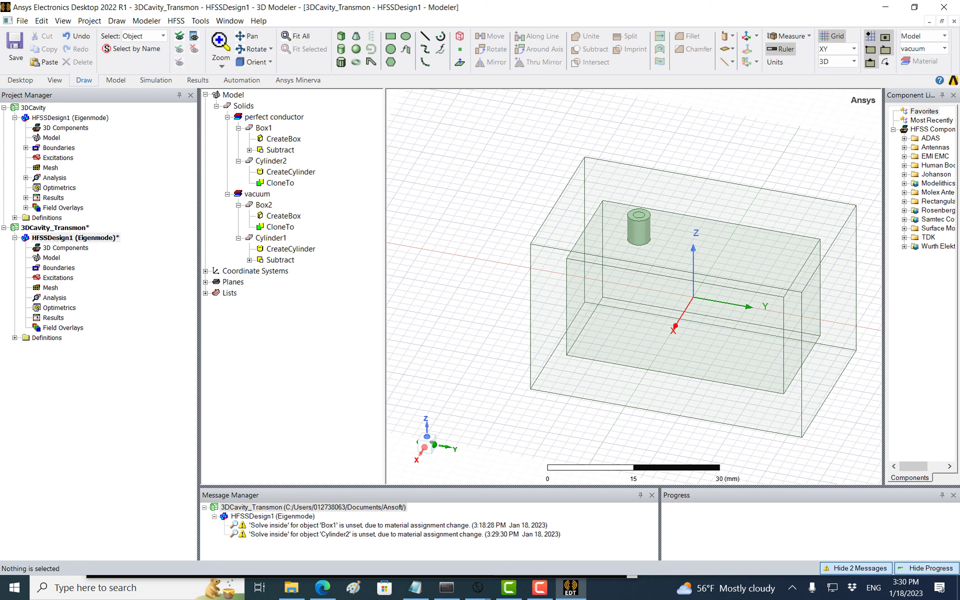
Duplicate both cylinders along a line with a total number of 2, offset about 22 mm in Y
{"action": "left_click_drag", "start_coordinate": [531, 187], "coordinate": [741, 262]}
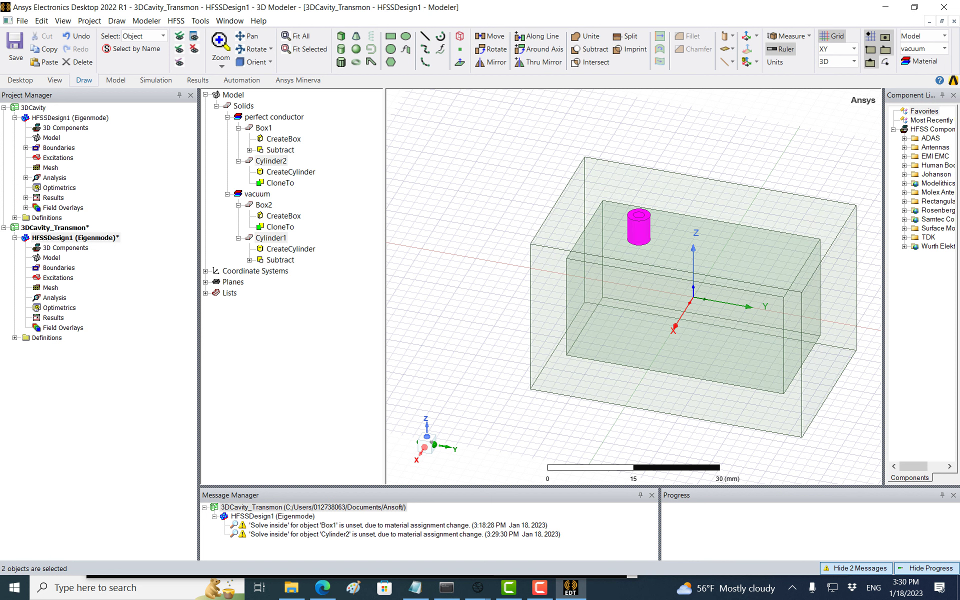
{"action": "left_click", "coordinate": [42, 21]}
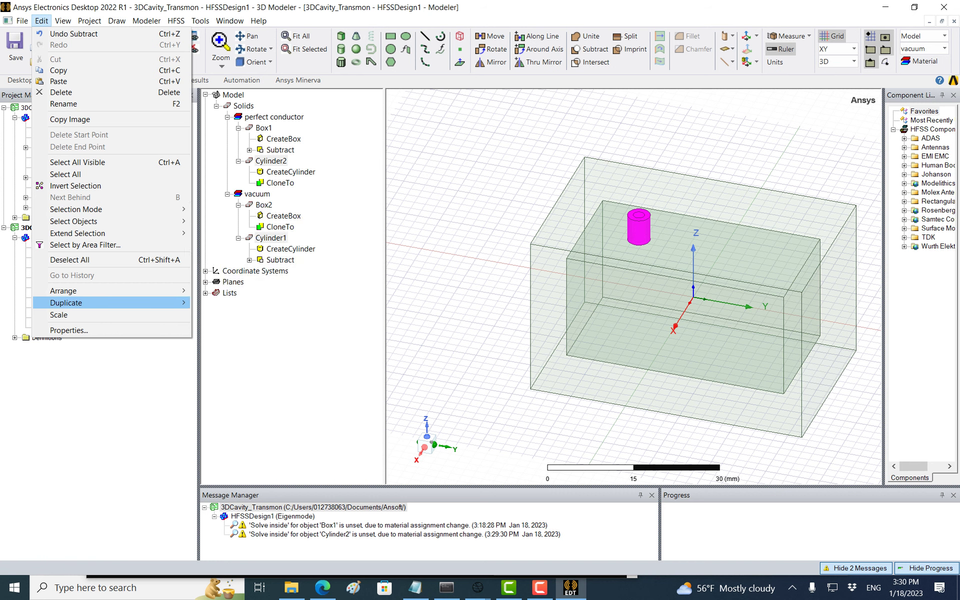
{"action": "mouse_move", "coordinate": [66, 302]}
{"action": "left_click", "coordinate": [223, 302]}
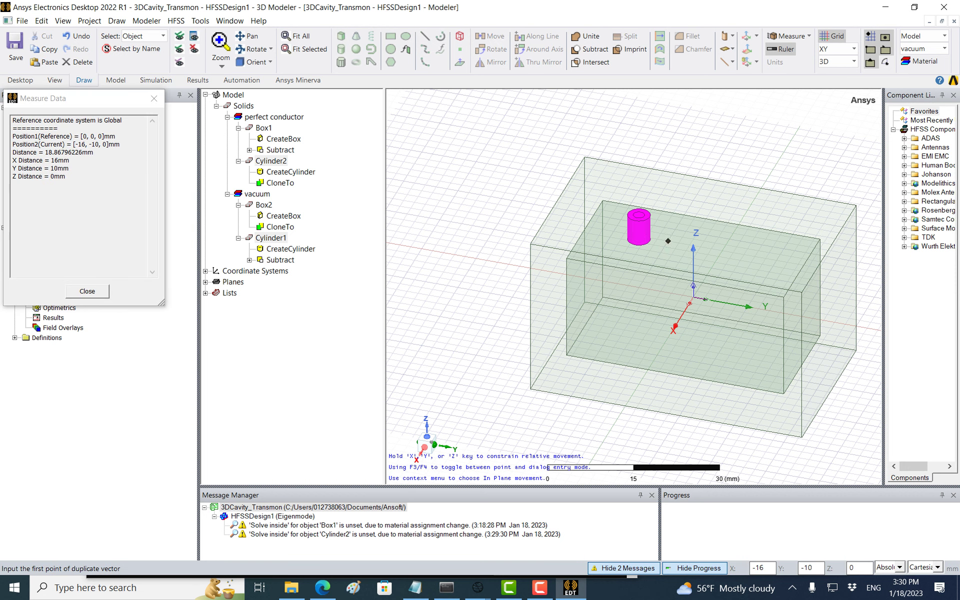
{"action": "left_click", "coordinate": [637, 218]}
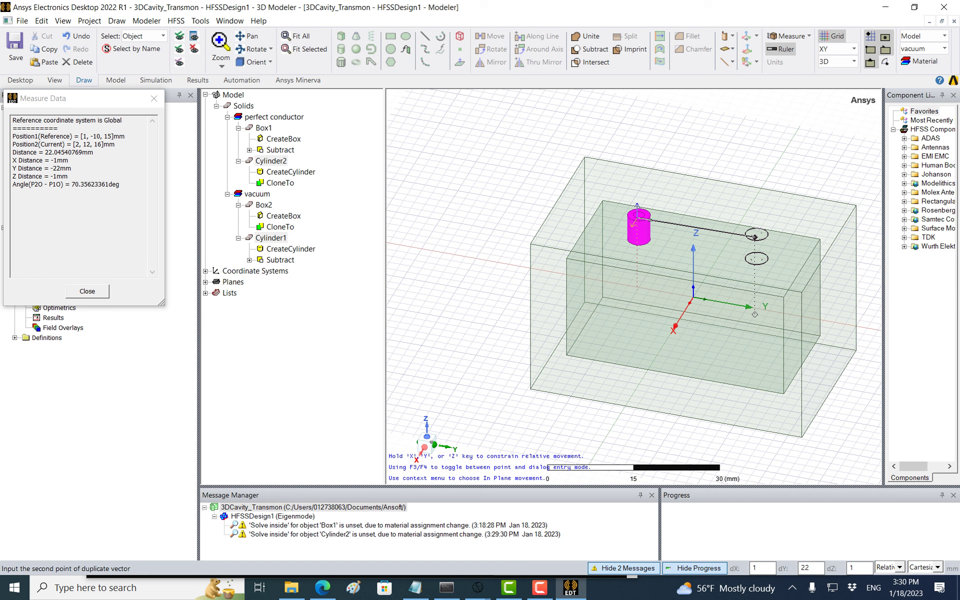
{"action": "left_click", "coordinate": [755, 236]}
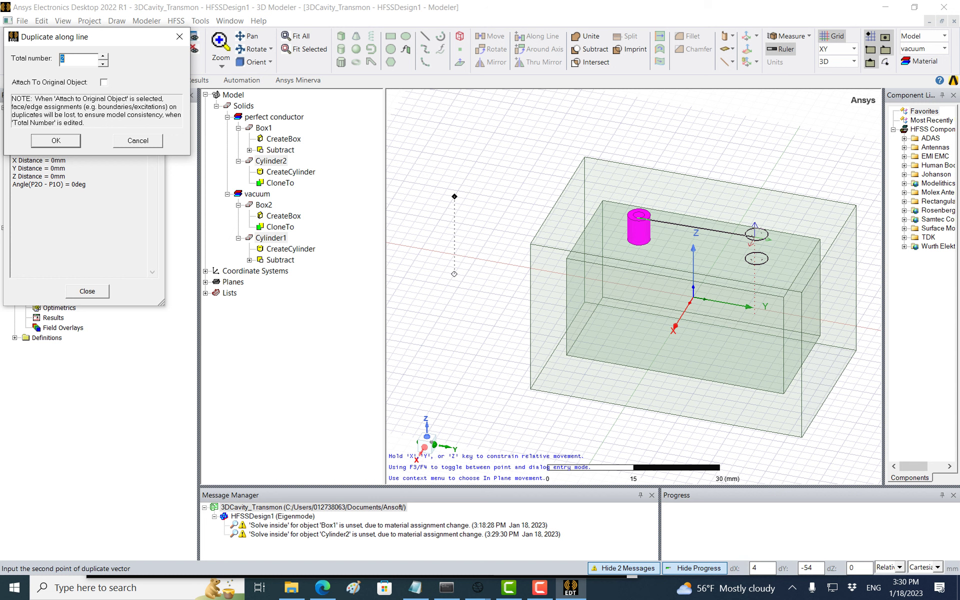
{"action": "key", "text": "Return"}
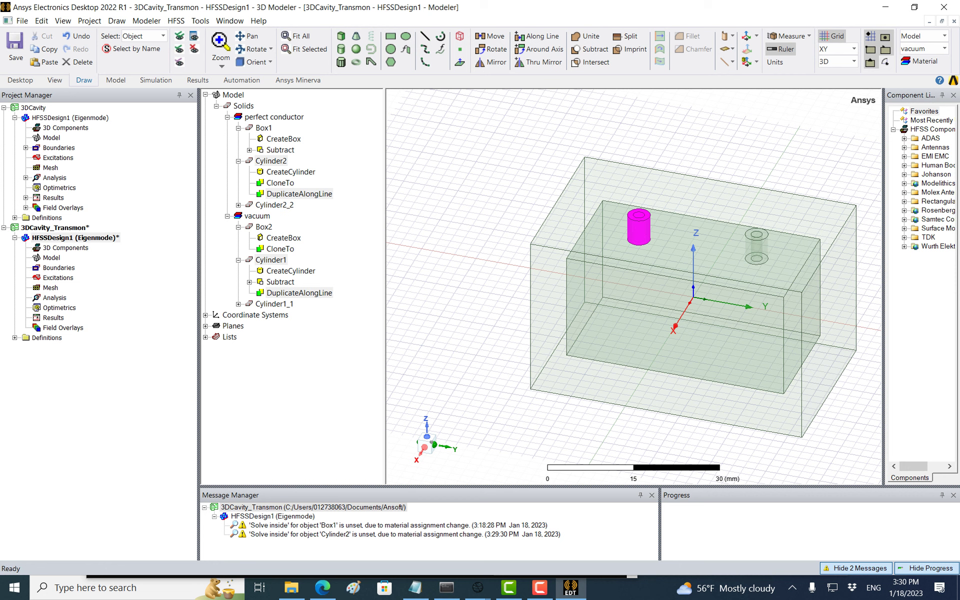
Set the vector of Cylinder2's DuplicateAlongLine operation to 0,shiftport,0
{"action": "double_click", "coordinate": [299, 193]}
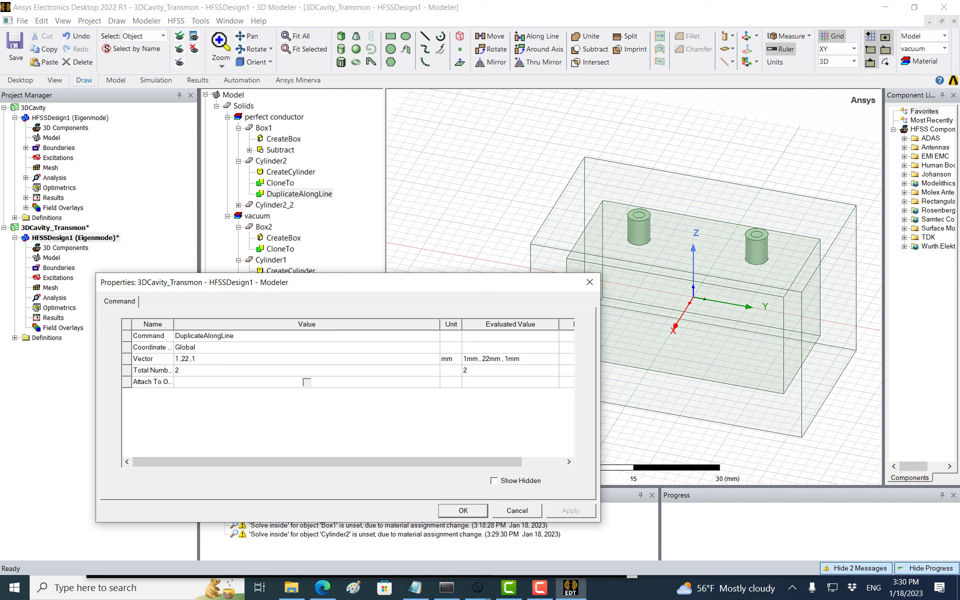
{"action": "left_click", "coordinate": [198, 359]}
{"action": "key", "text": "BackSpace"}
{"action": "key", "text": "BackSpace"}
{"action": "key", "text": "BackSpace"}
{"action": "key", "text": "BackSpace"}
{"action": "key", "text": "BackSpace"}
{"action": "key", "text": "BackSpace"}
{"action": "key", "text": "BackSpace"}
{"action": "key", "text": "BackSpace"}
{"action": "type", "text": "0"}
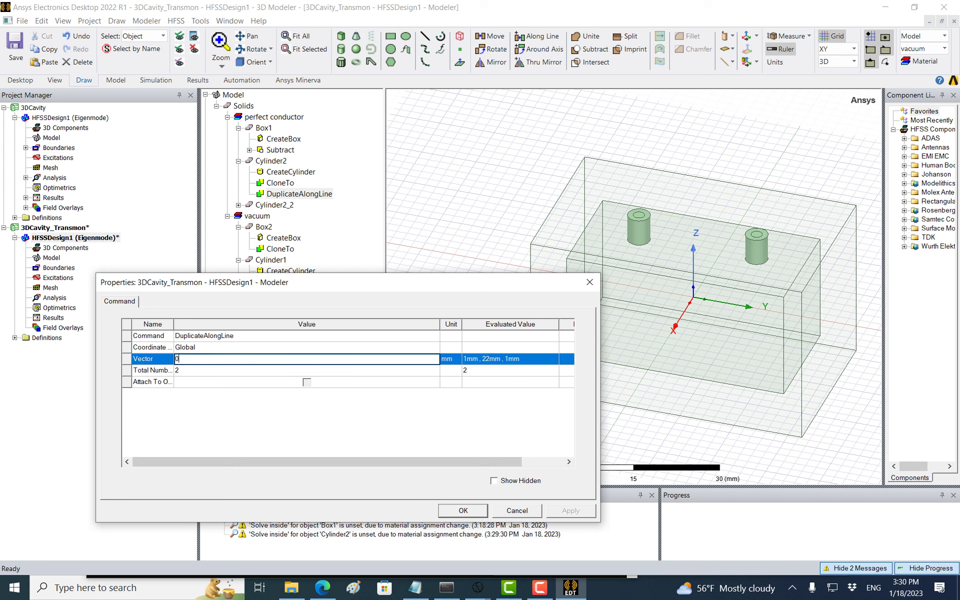
{"action": "type", "text": ",0"}
{"action": "type", "text": ","}
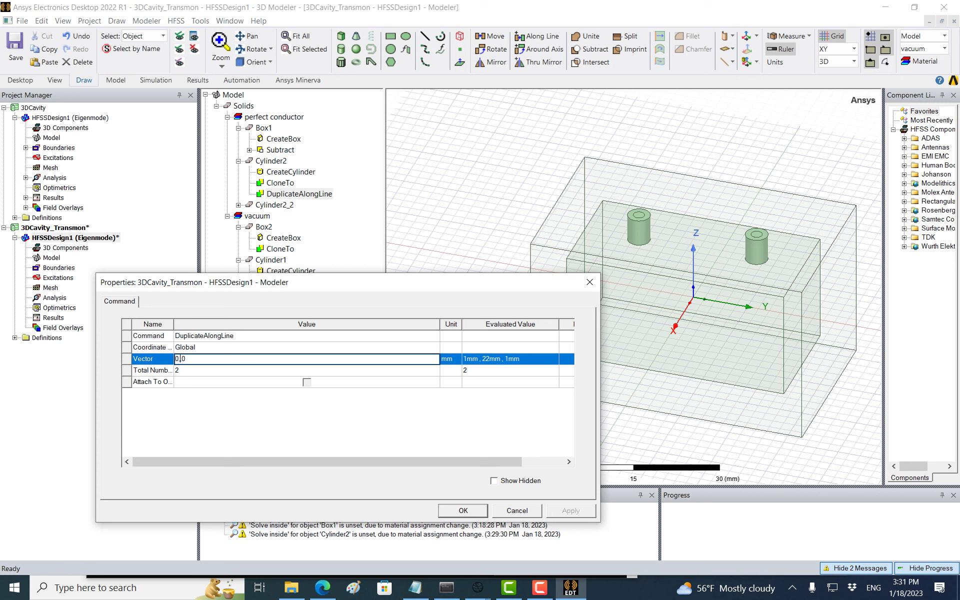
{"action": "type", "text": "shiftport,"}
{"action": "key", "text": "Return"}
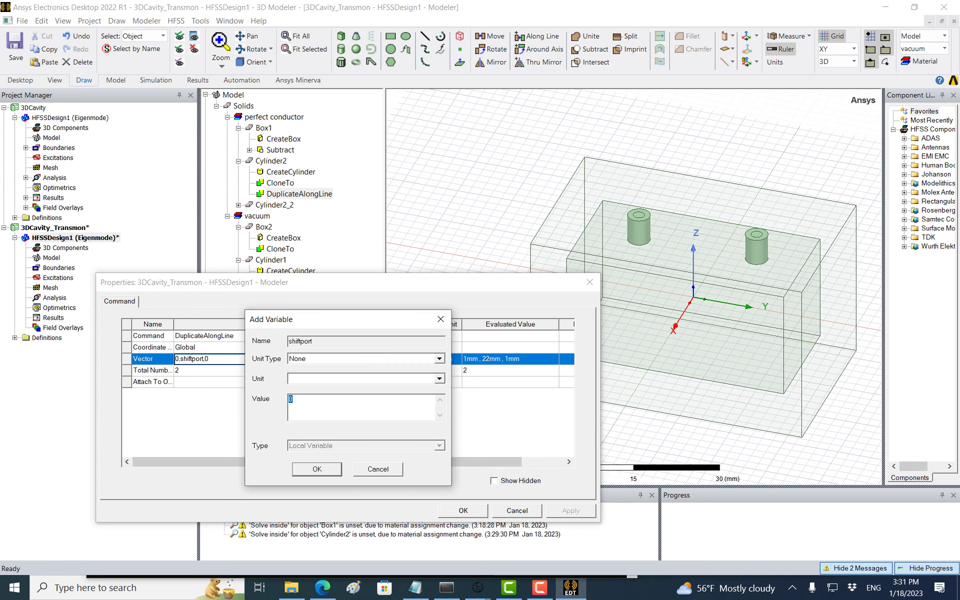
Define the new shiftport variable with the value 25 and accept Cylinder2's duplication parameters
{"action": "type", "text": "25"}
{"action": "key", "text": "Return"}
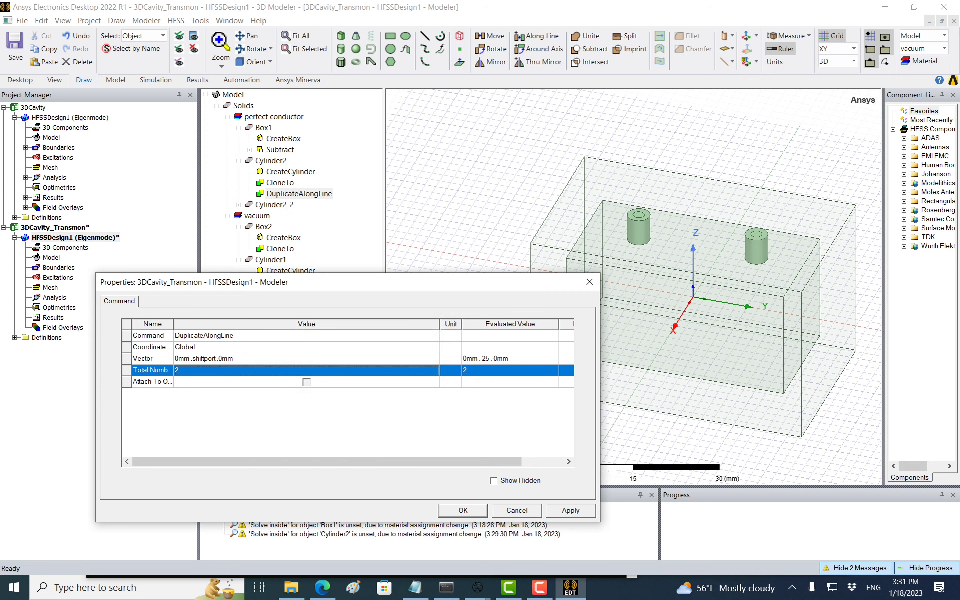
{"action": "left_click", "coordinate": [571, 510]}
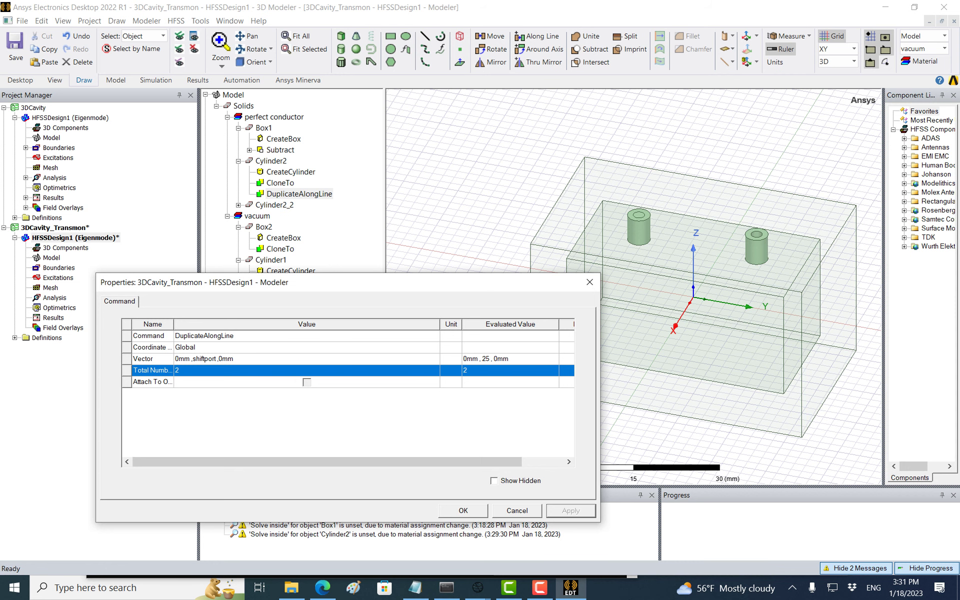
{"action": "left_click", "coordinate": [463, 510]}
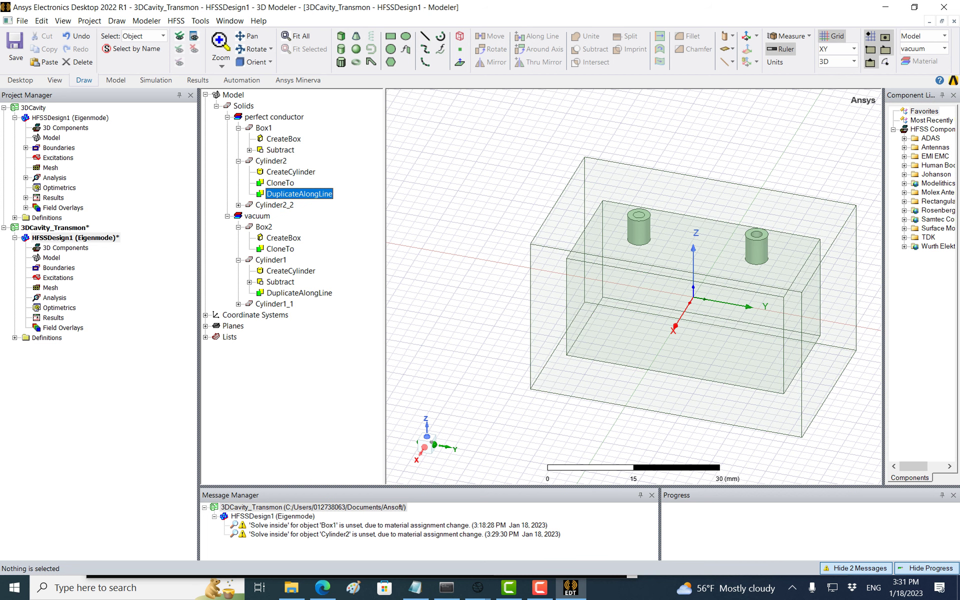
Set the vector of Cylinder1's DuplicateAlongLine operation to 0,shiftport,0 and accept its duplication parameters
{"action": "double_click", "coordinate": [299, 293]}
{"action": "double_click", "coordinate": [280, 359]}
{"action": "key", "text": "BackSpace"}
{"action": "type", "text": "0"}
{"action": "type", "text": "sh"}
{"action": "key", "text": "Return"}
{"action": "key", "text": "Return"}
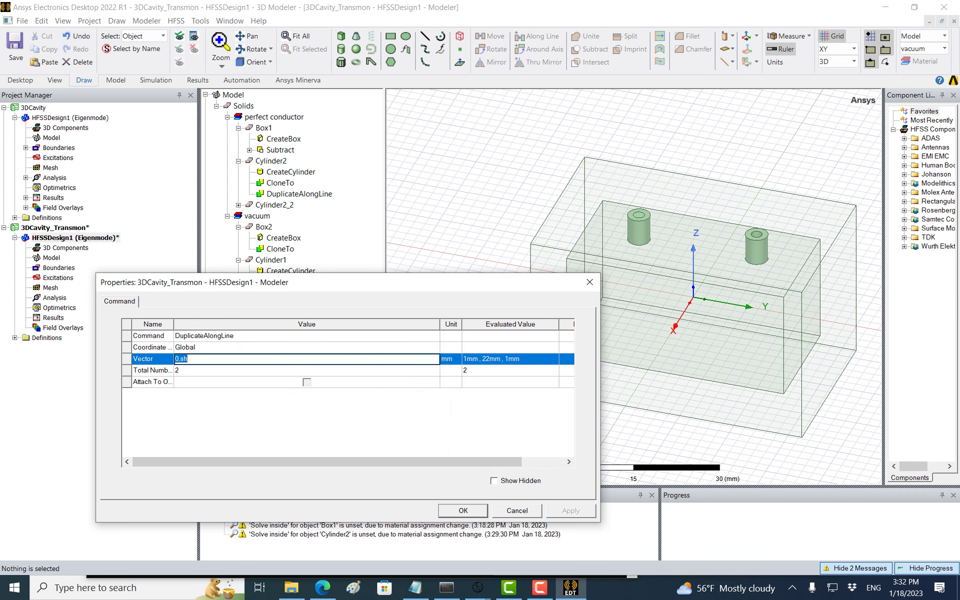
{"action": "key", "text": "End"}
{"action": "type", "text": "i"}
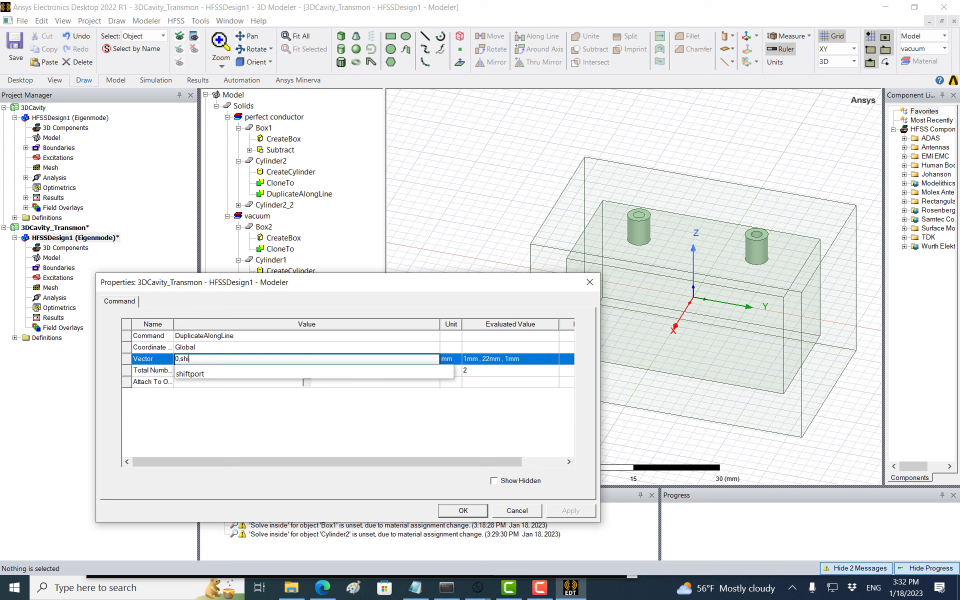
{"action": "key", "text": "Down"}
{"action": "key", "text": "Return"}
{"action": "type", "text": ",0"}
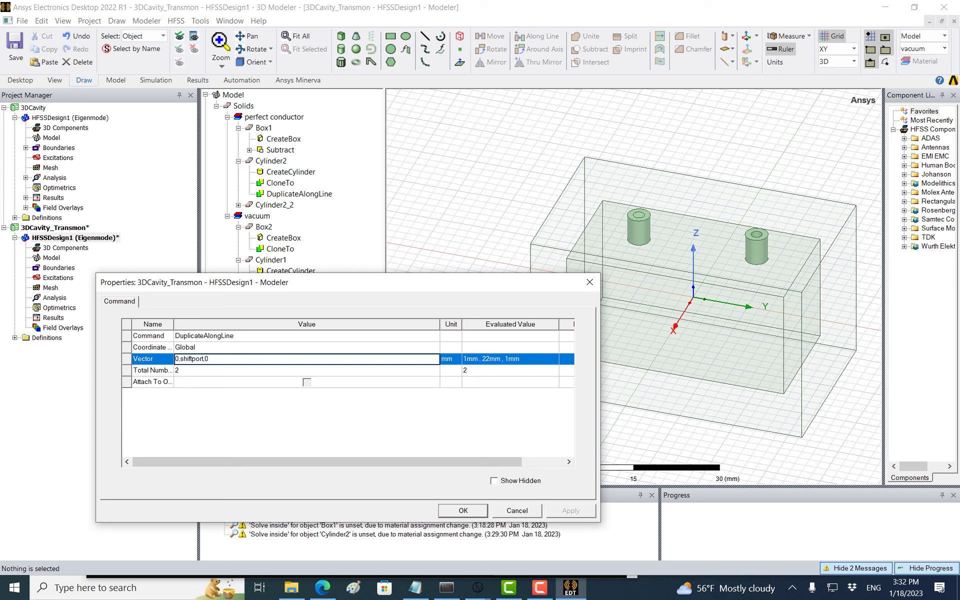
{"action": "key", "text": "Return"}
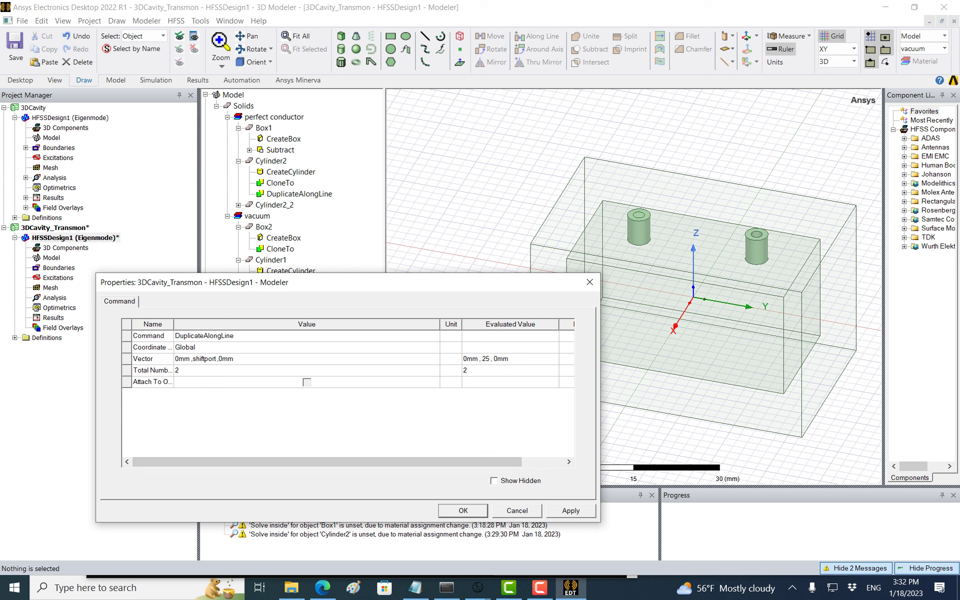
{"action": "left_click", "coordinate": [571, 510]}
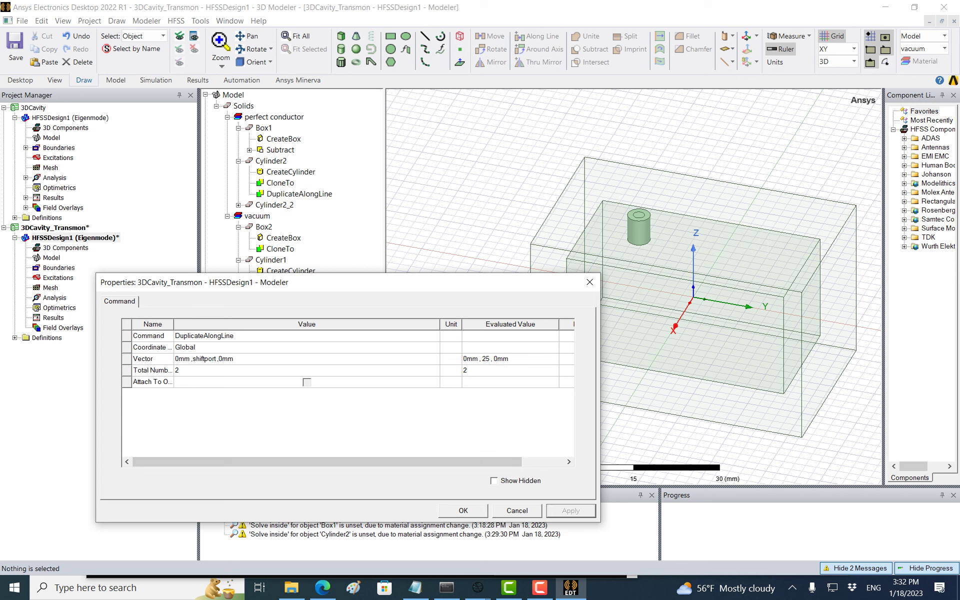
{"action": "left_click", "coordinate": [214, 359]}
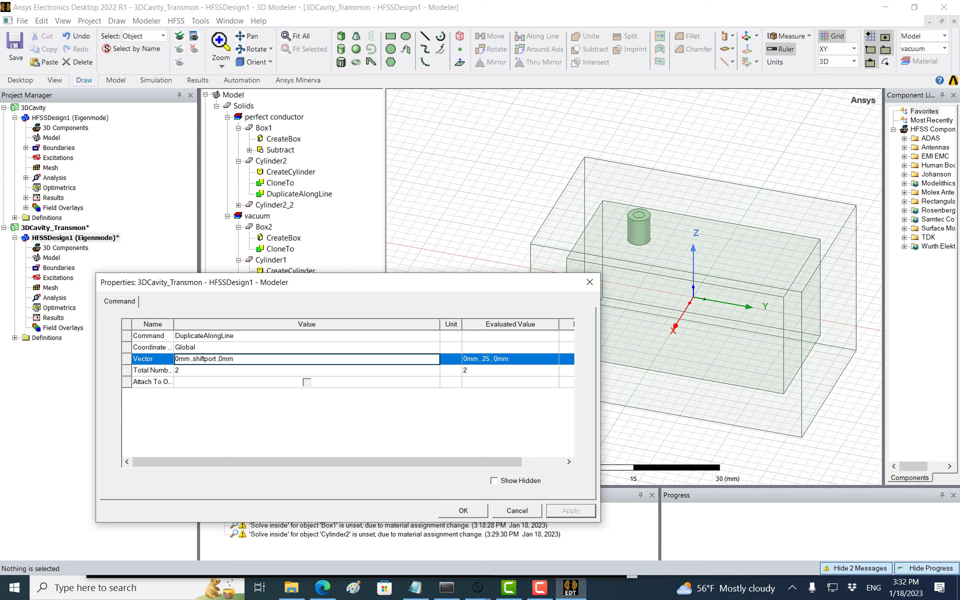
{"action": "left_click_drag", "start_coordinate": [217, 358], "coordinate": [233, 359]}
{"action": "left_click", "coordinate": [463, 511]}
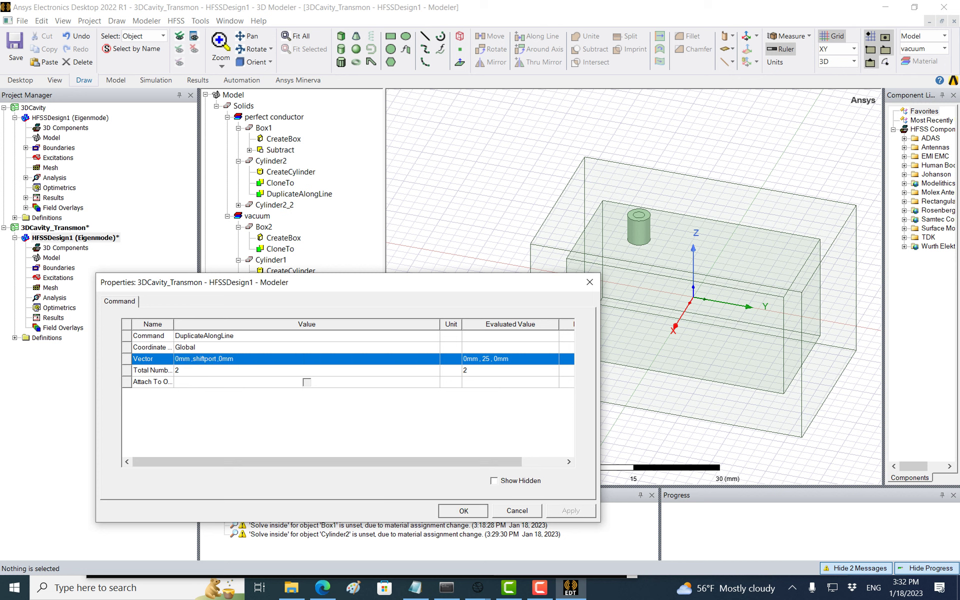
Set the shiftport design variable's unit type to Length in mm, keeping 25 as its value, and apply the design properties
{"action": "left_click", "coordinate": [176, 20]}
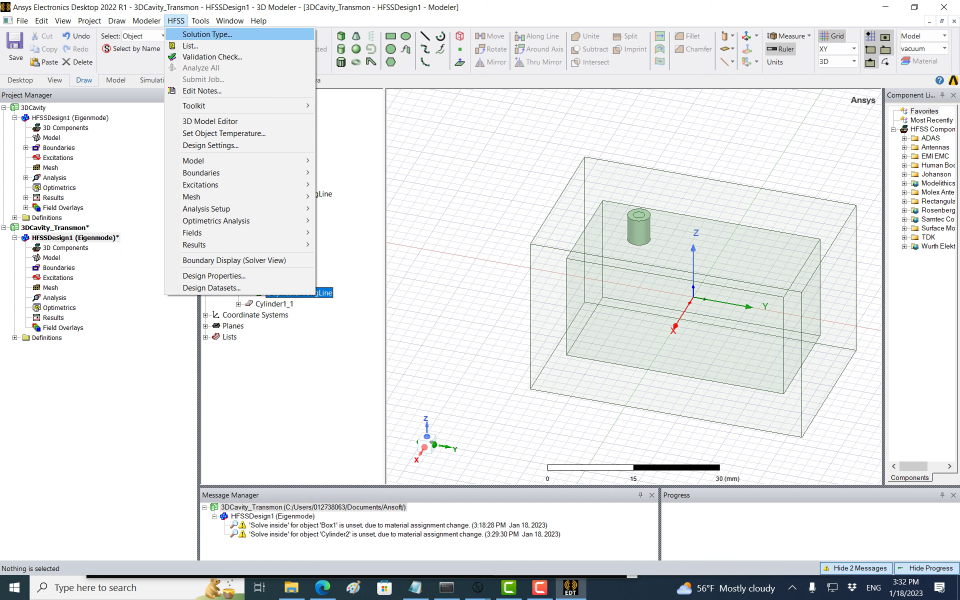
{"action": "left_click", "coordinate": [215, 335]}
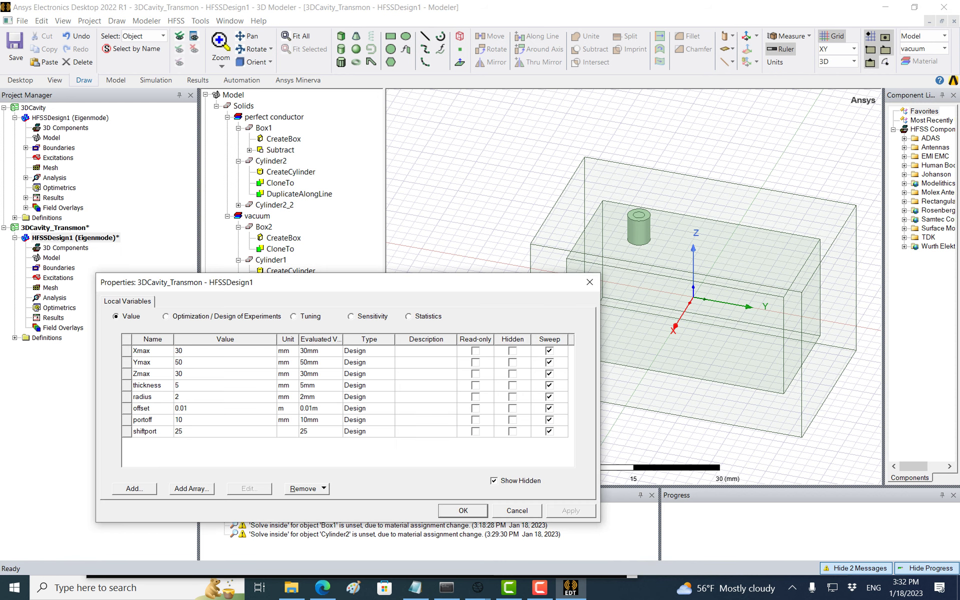
{"action": "left_click", "coordinate": [206, 431]}
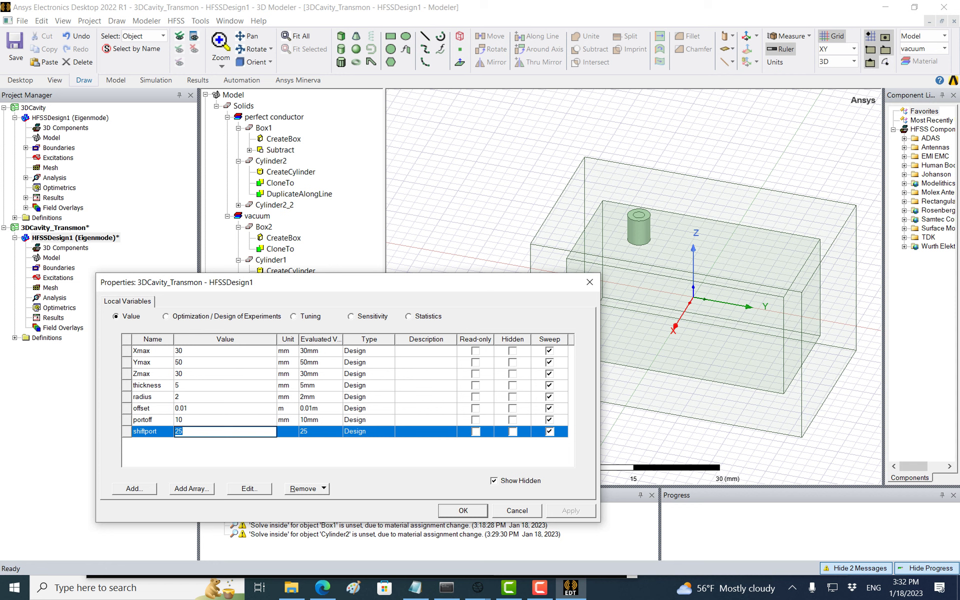
{"action": "left_click", "coordinate": [369, 432]}
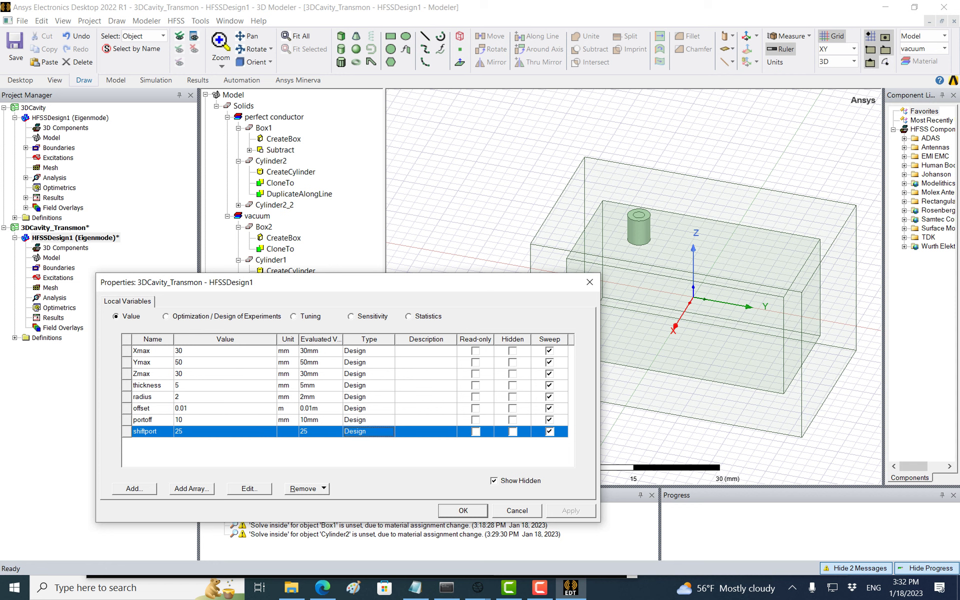
{"action": "left_click", "coordinate": [249, 489]}
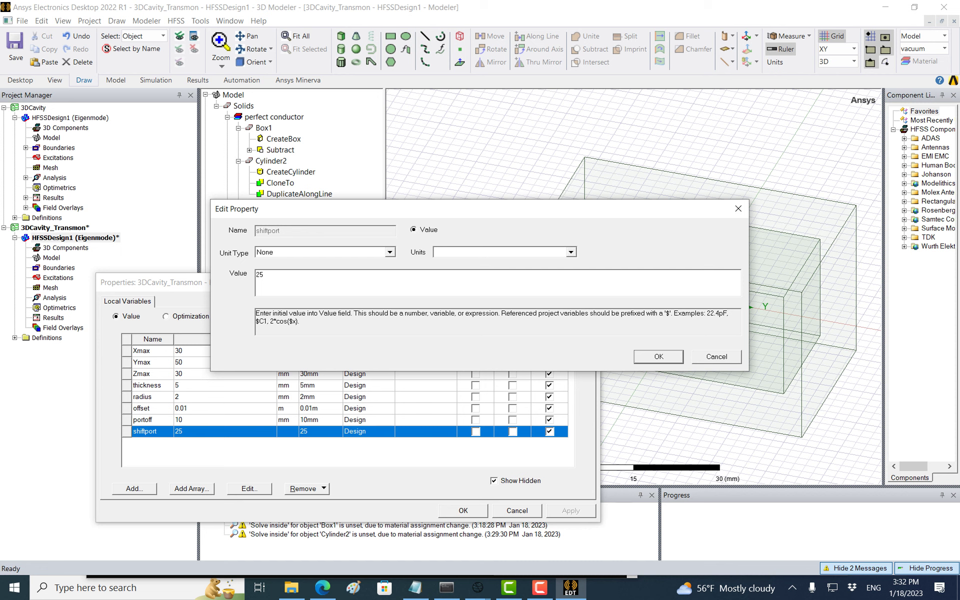
{"action": "left_click", "coordinate": [390, 252]}
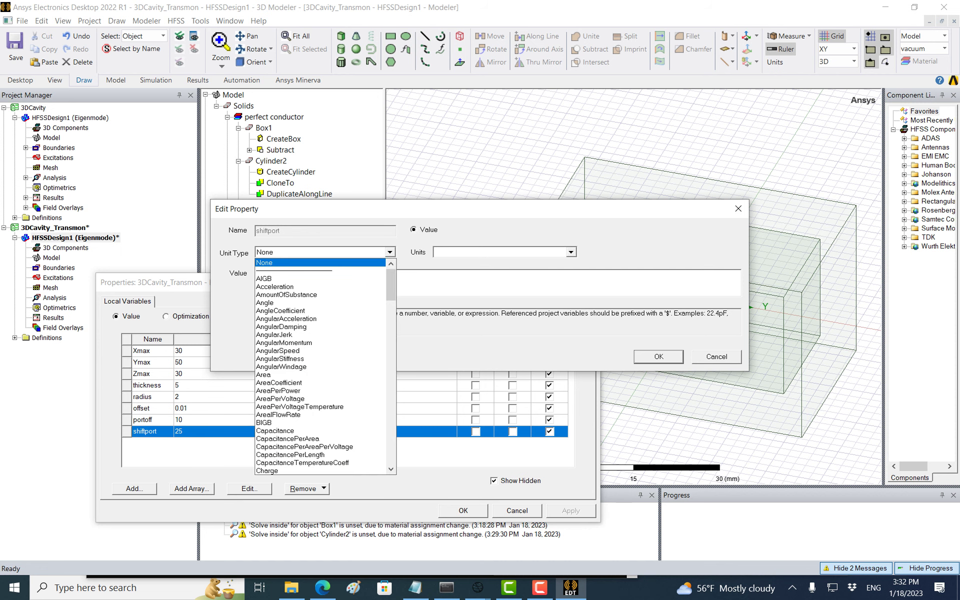
{"action": "scroll", "coordinate": [320, 367], "scroll_direction": "down", "scroll_amount": 20}
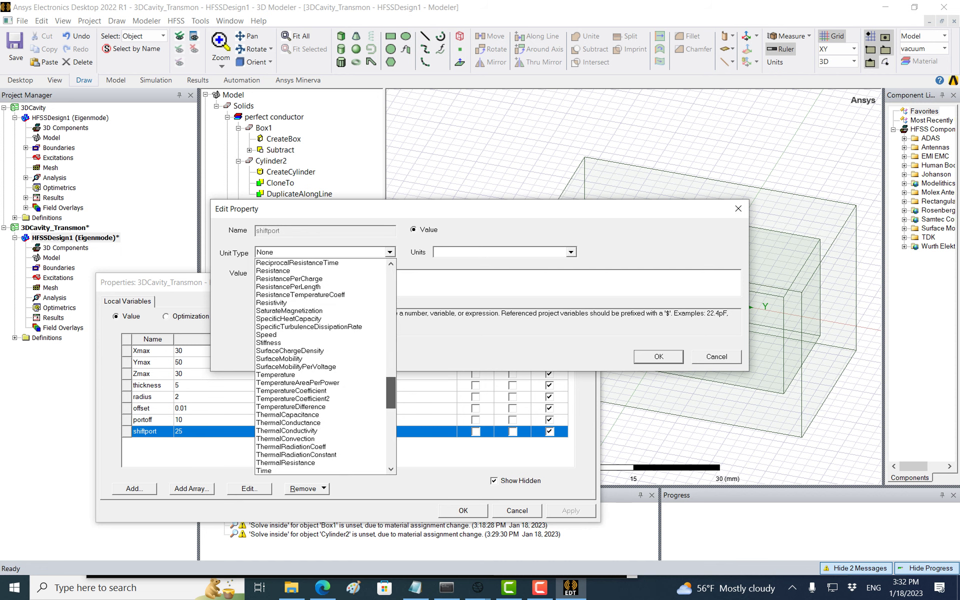
{"action": "left_click_drag", "start_coordinate": [391, 360], "coordinate": [391, 348]}
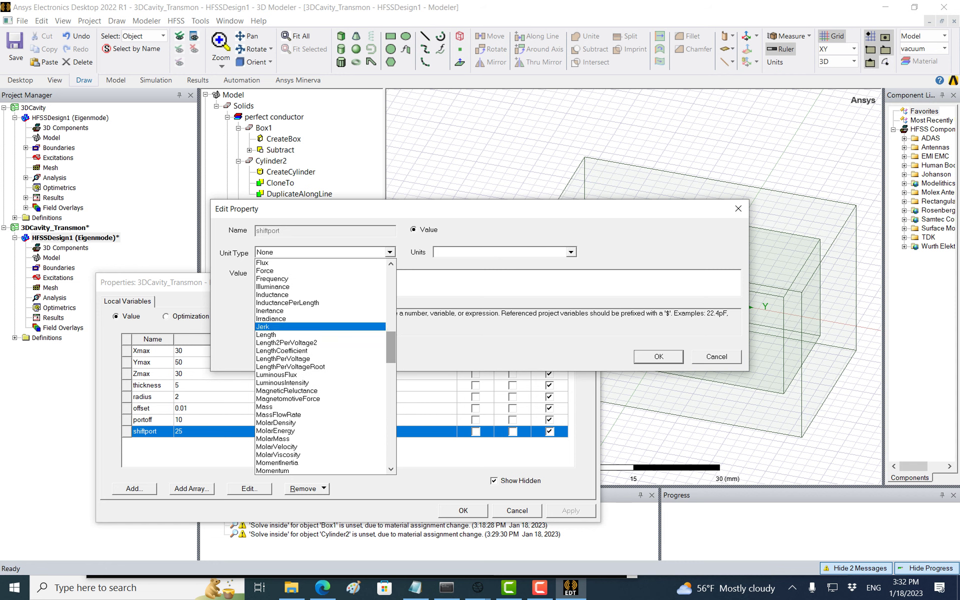
{"action": "left_click", "coordinate": [300, 335]}
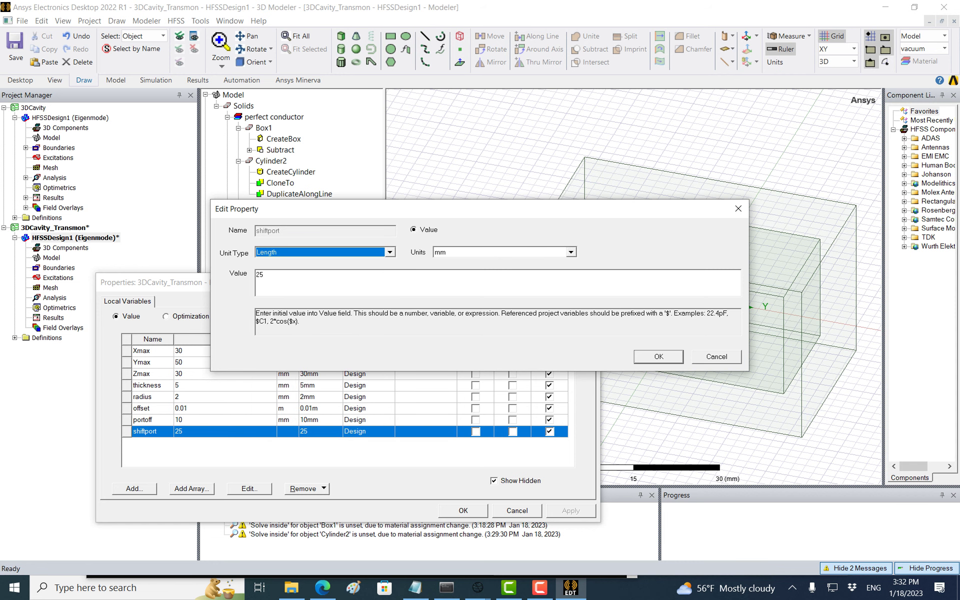
{"action": "key", "text": "Return"}
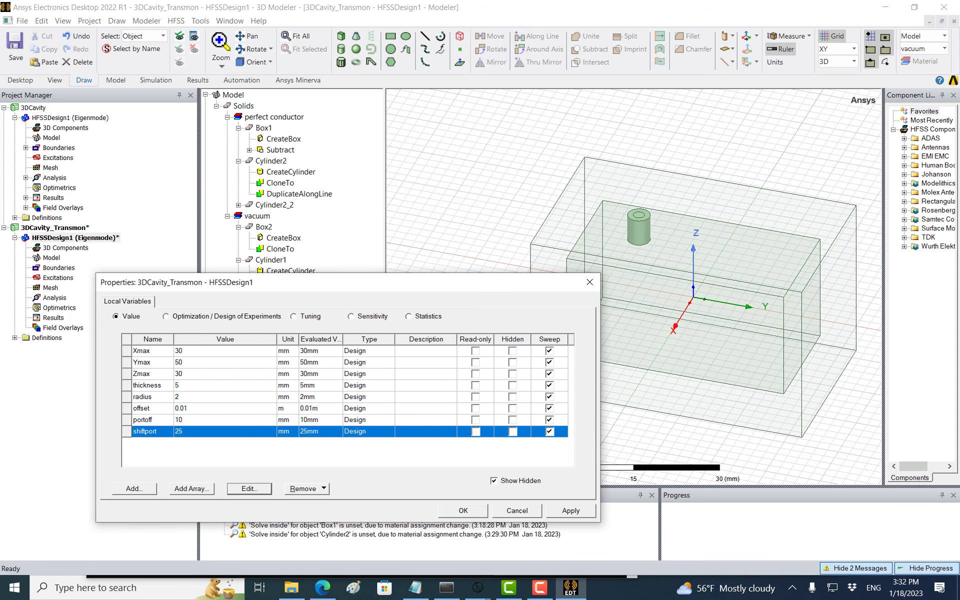
{"action": "left_click", "coordinate": [571, 511]}
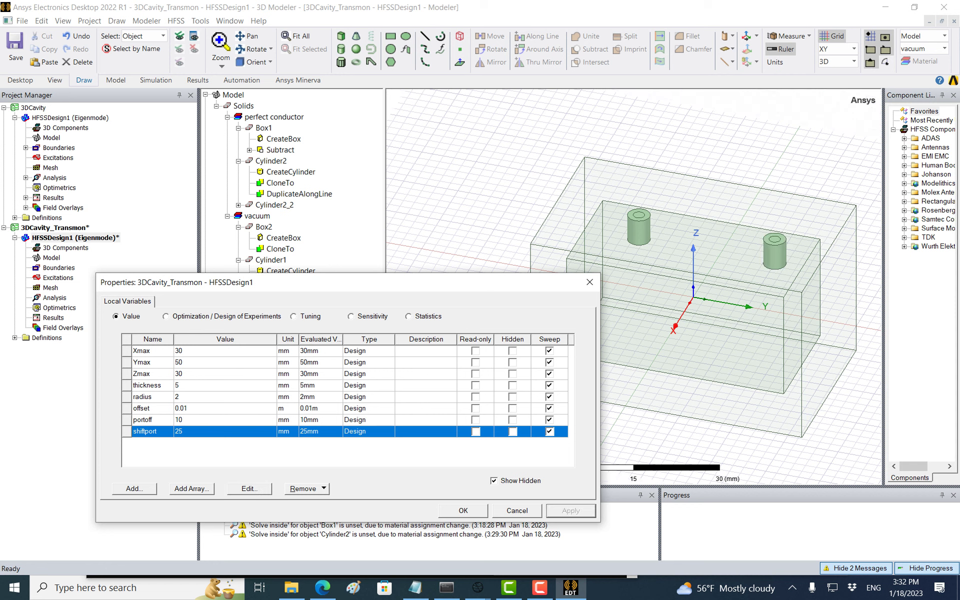
{"action": "key", "text": "Return"}
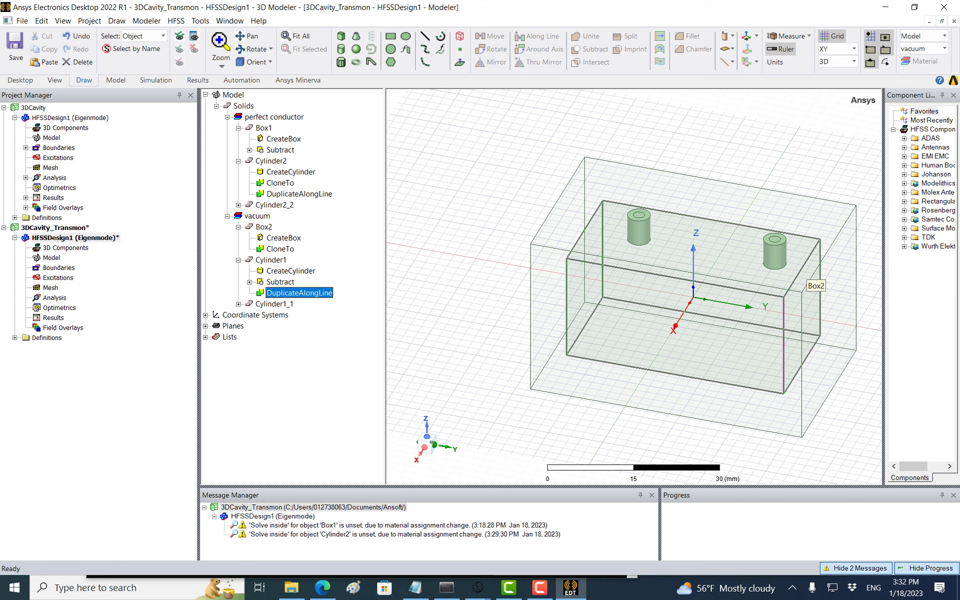
Draw a circle of 2 mm radius centred at 0, -10, 15 mm on the top face of the first coaxial port
{"action": "left_click", "coordinate": [280, 150]}
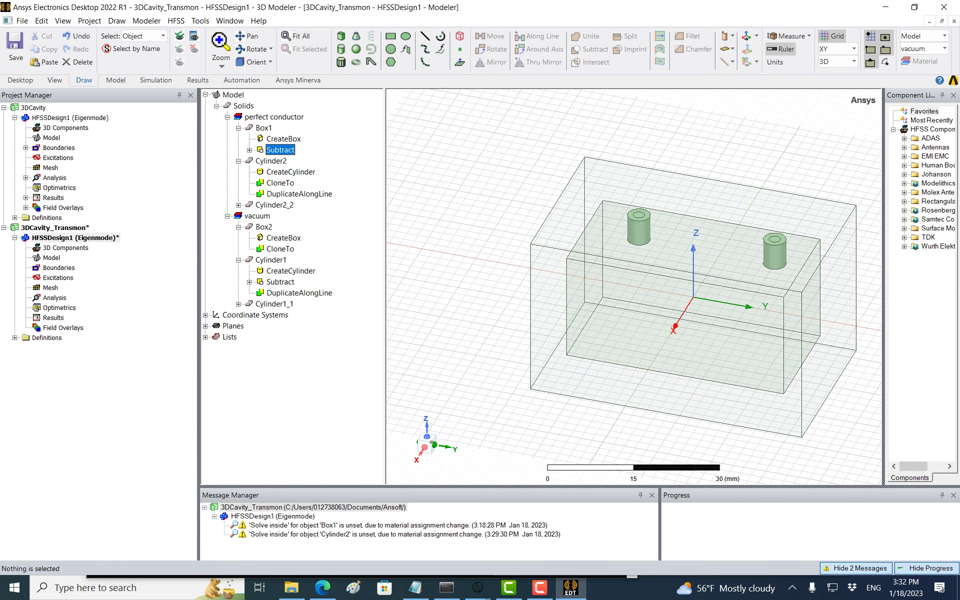
{"action": "left_click", "coordinate": [774, 264]}
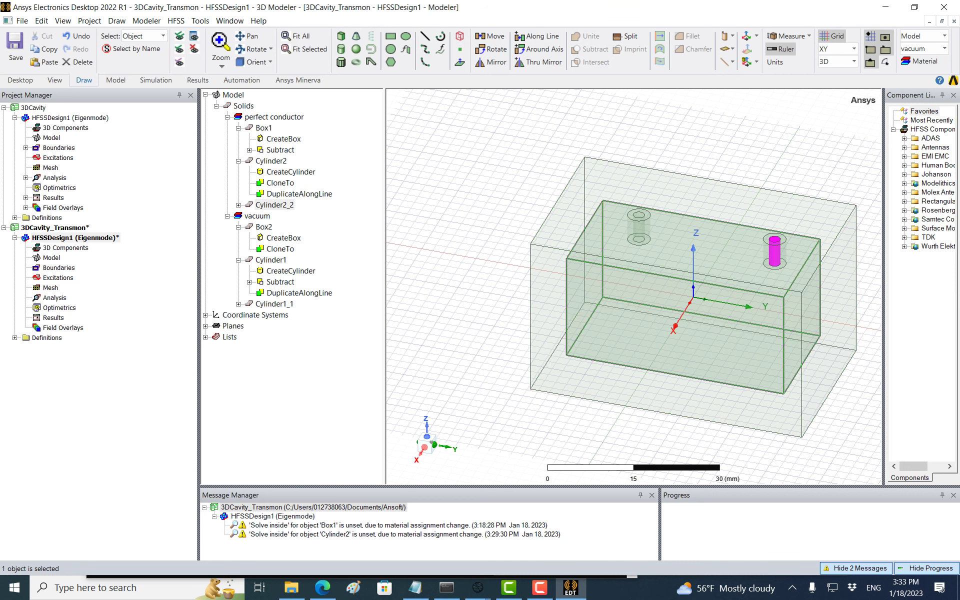
{"action": "key", "text": "f"}
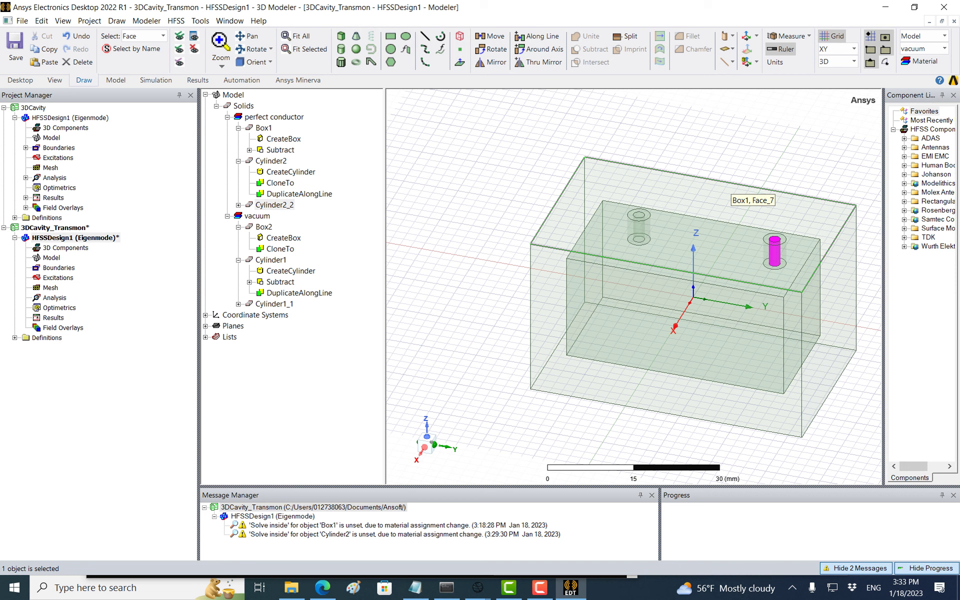
{"action": "scroll", "coordinate": [665, 213], "scroll_direction": "up", "scroll_amount": 3}
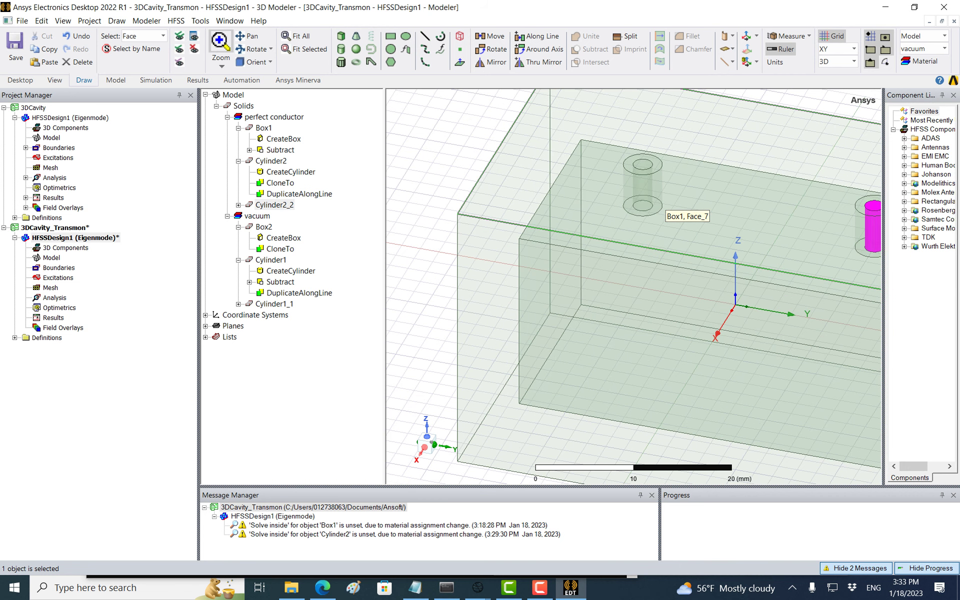
{"action": "scroll", "coordinate": [665, 213], "scroll_direction": "up", "scroll_amount": 2}
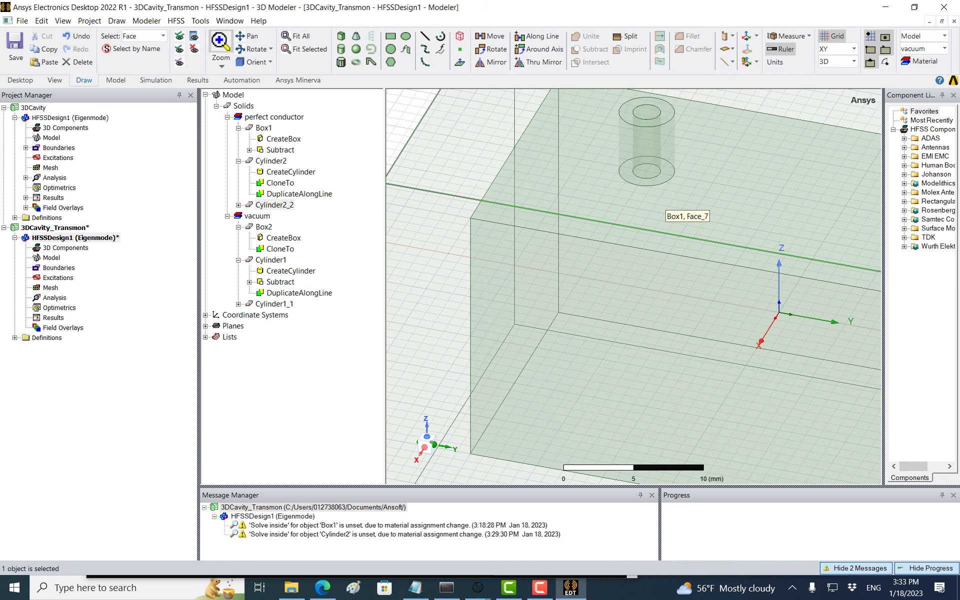
{"action": "left_click_drag", "start_coordinate": [665, 203], "coordinate": [613, 379], "text": "shift"}
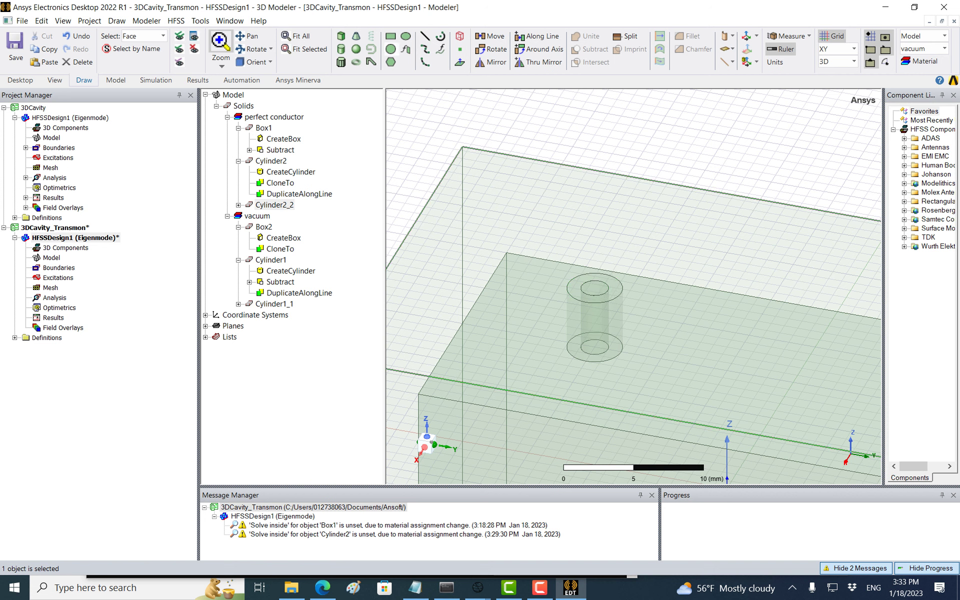
{"action": "left_click", "coordinate": [390, 49]}
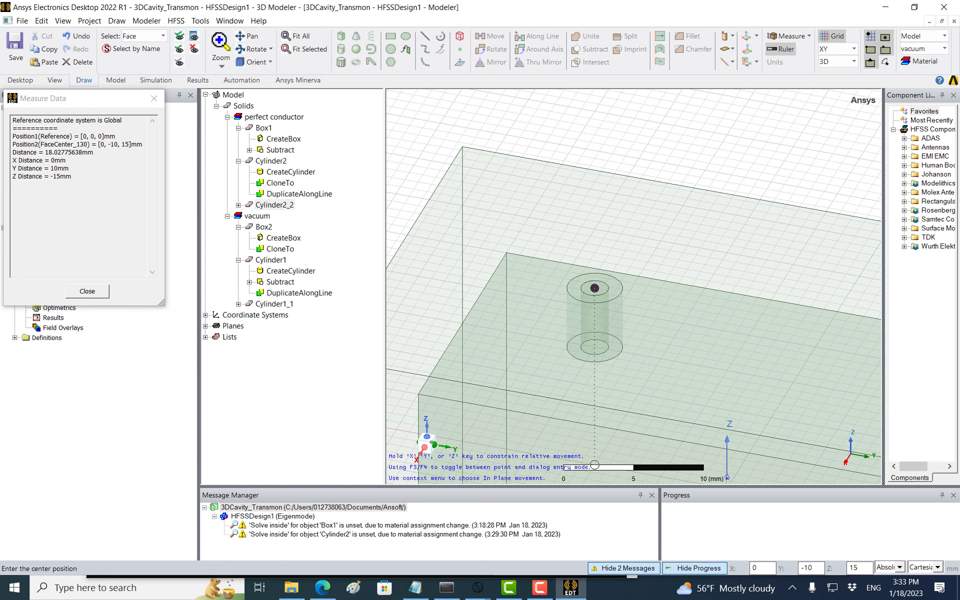
{"action": "left_click", "coordinate": [595, 288]}
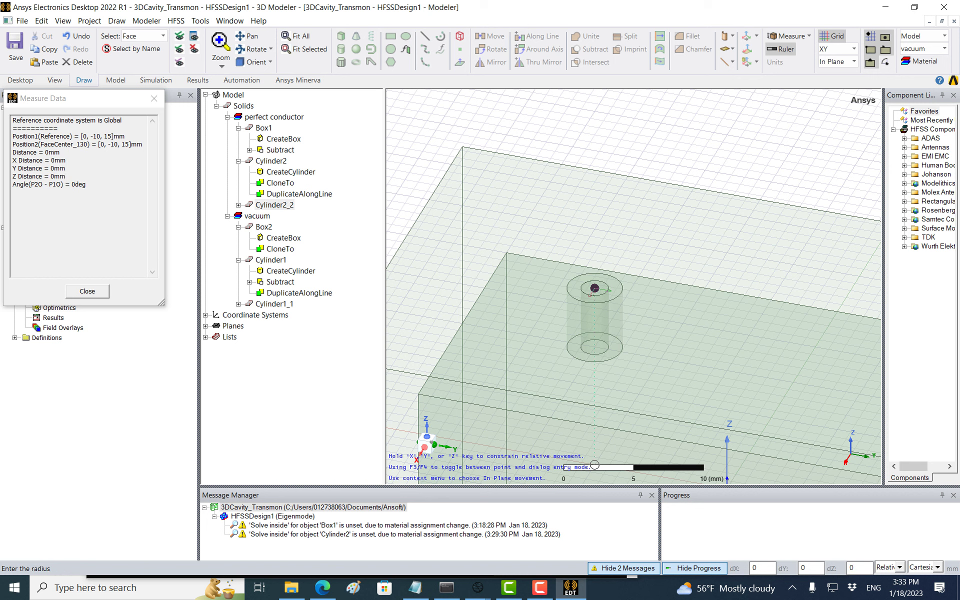
{"action": "left_click", "coordinate": [624, 289]}
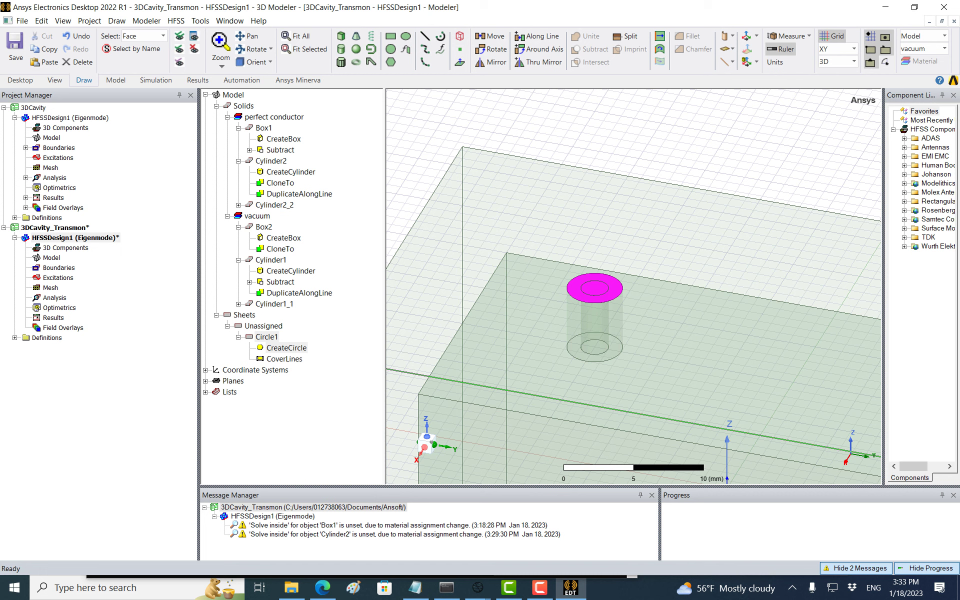
{"action": "double_click", "coordinate": [287, 348]}
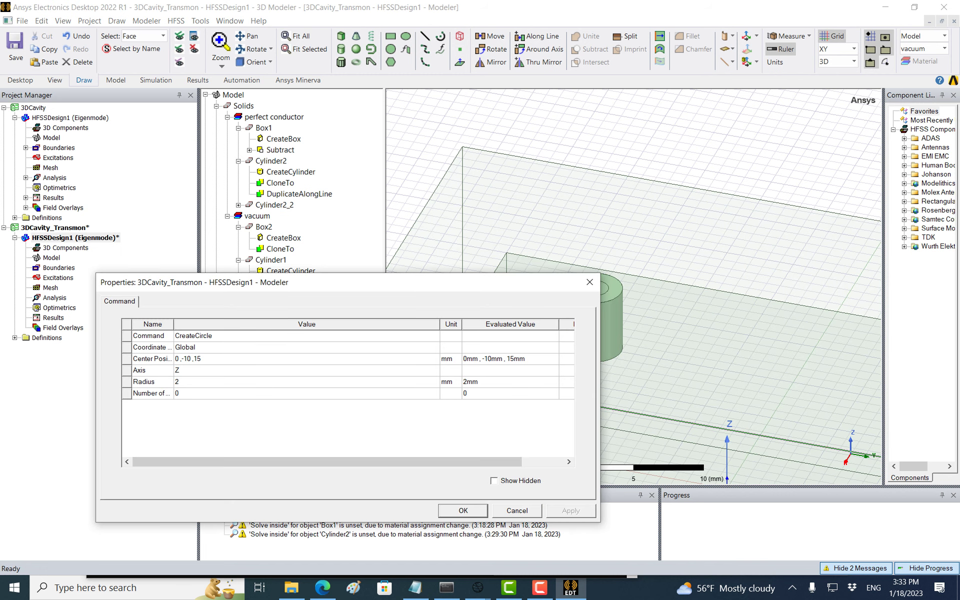
{"action": "left_click", "coordinate": [590, 283]}
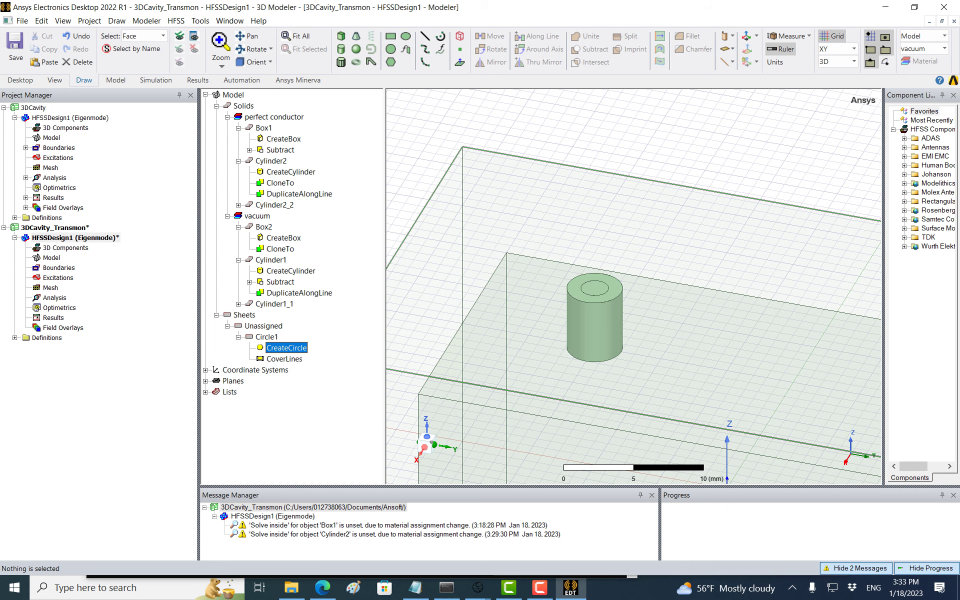
{"action": "double_click", "coordinate": [286, 348]}
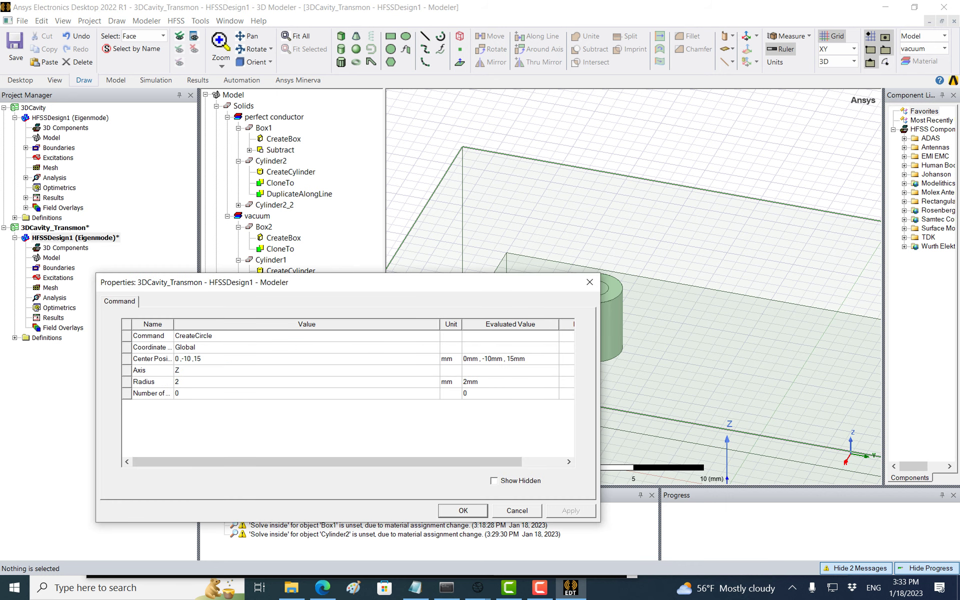
{"action": "left_click_drag", "start_coordinate": [350, 283], "coordinate": [331, 321]}
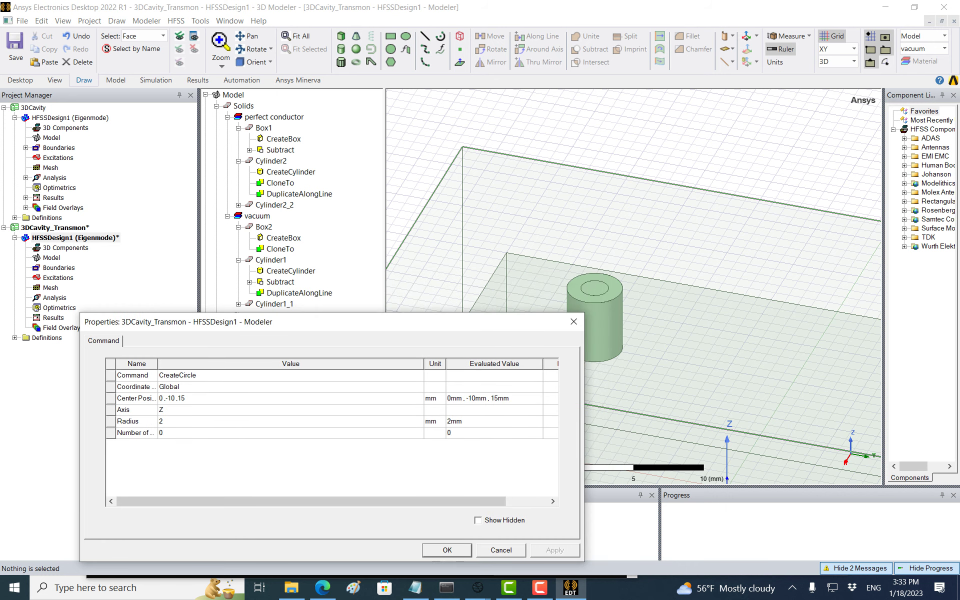
{"action": "left_click", "coordinate": [571, 321]}
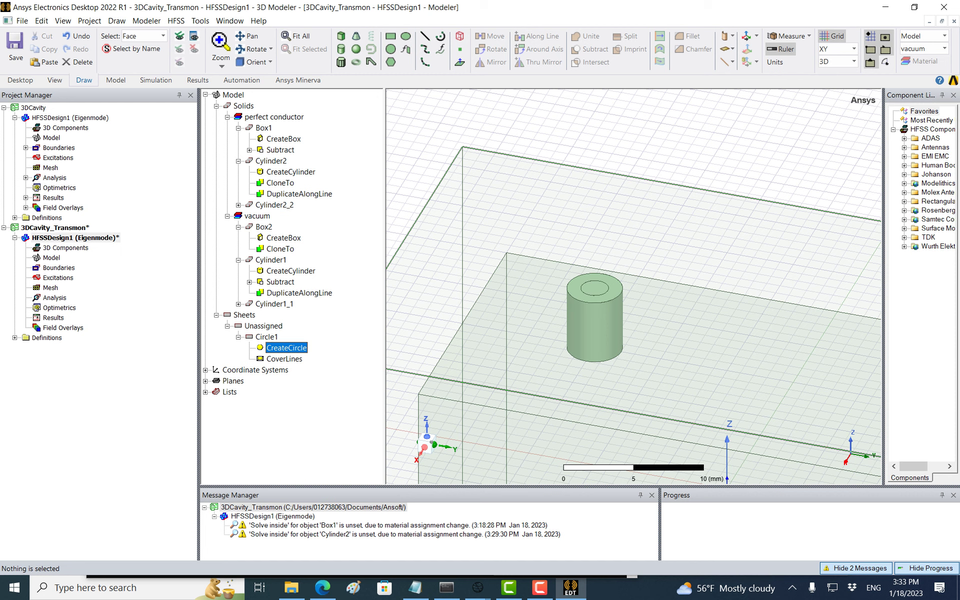
{"action": "double_click", "coordinate": [271, 260]}
{"action": "left_click", "coordinate": [570, 321]}
Copy the center position expression from Cylinder1's CreateCylinder parameters
{"action": "left_click", "coordinate": [291, 271]}
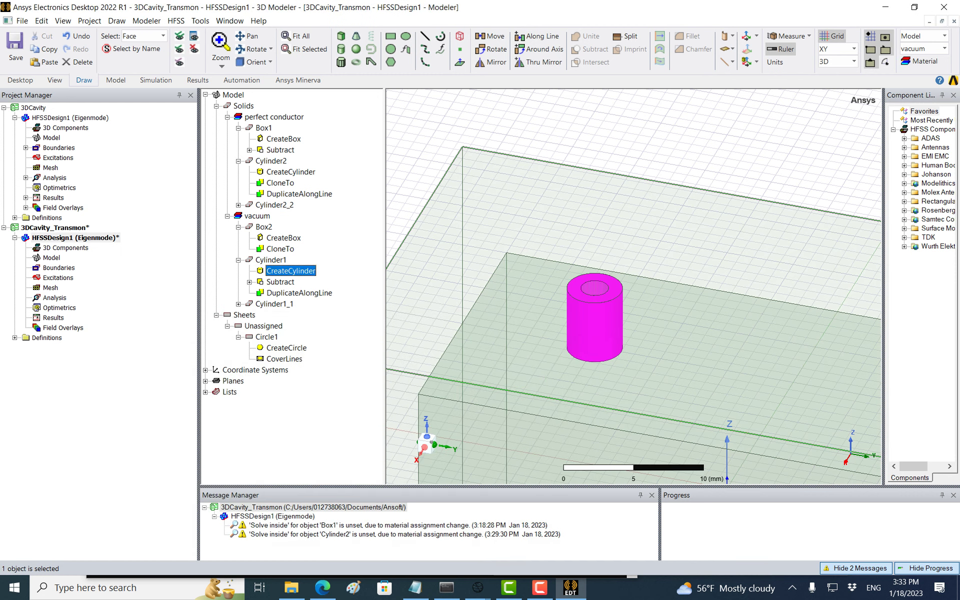
{"action": "double_click", "coordinate": [291, 271]}
{"action": "left_click", "coordinate": [295, 398]}
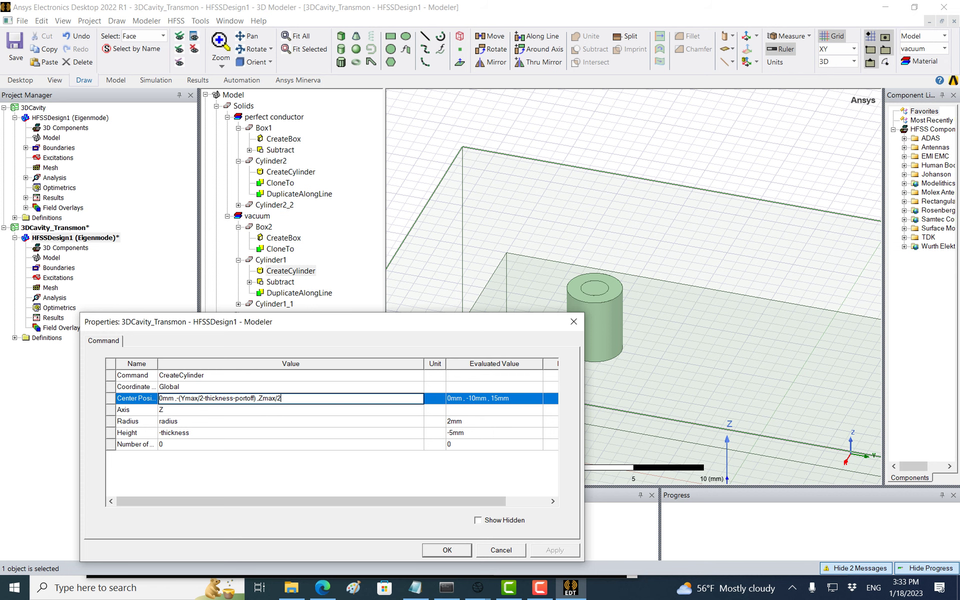
{"action": "key", "text": "ctrl+a"}
{"action": "key", "text": "ctrl+c"}
{"action": "left_click", "coordinate": [574, 321]}
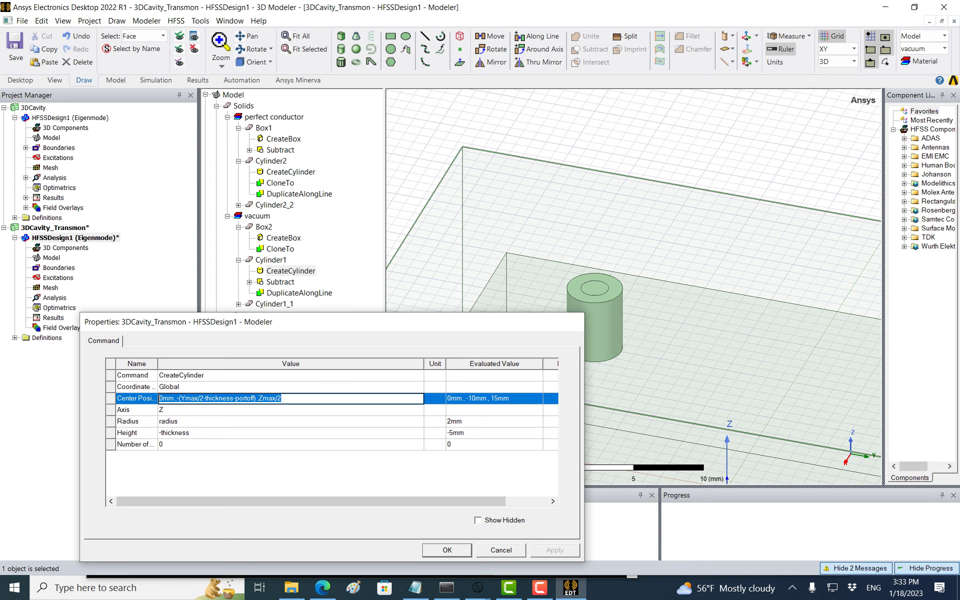
Set the center position of Circle1's CreateCircle operation to 0mm, -(Ymax/2-thickness-portoff), Zmax/2 and accept the parameters
{"action": "double_click", "coordinate": [267, 337]}
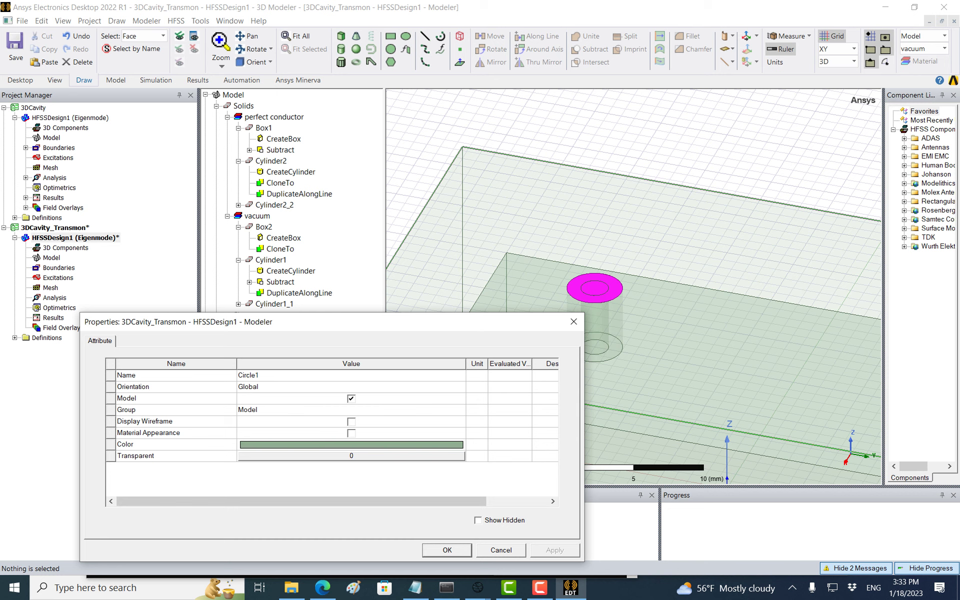
{"action": "key", "text": "Escape"}
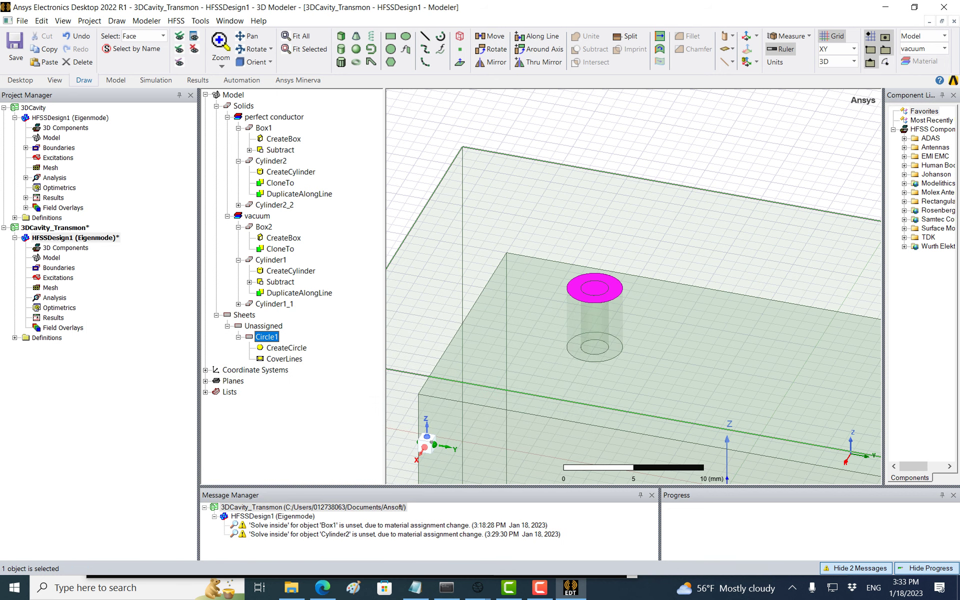
{"action": "double_click", "coordinate": [286, 348]}
{"action": "left_click", "coordinate": [287, 399]}
{"action": "key", "text": "ctrl+v"}
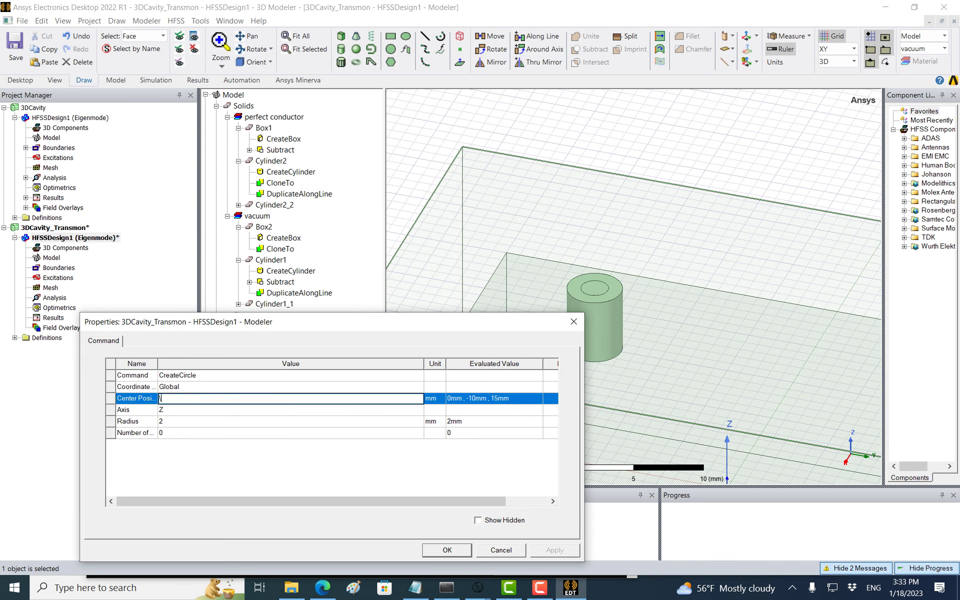
{"action": "key", "text": "BackSpace"}
{"action": "key", "text": "ctrl+v"}
{"action": "left_click", "coordinate": [228, 421]}
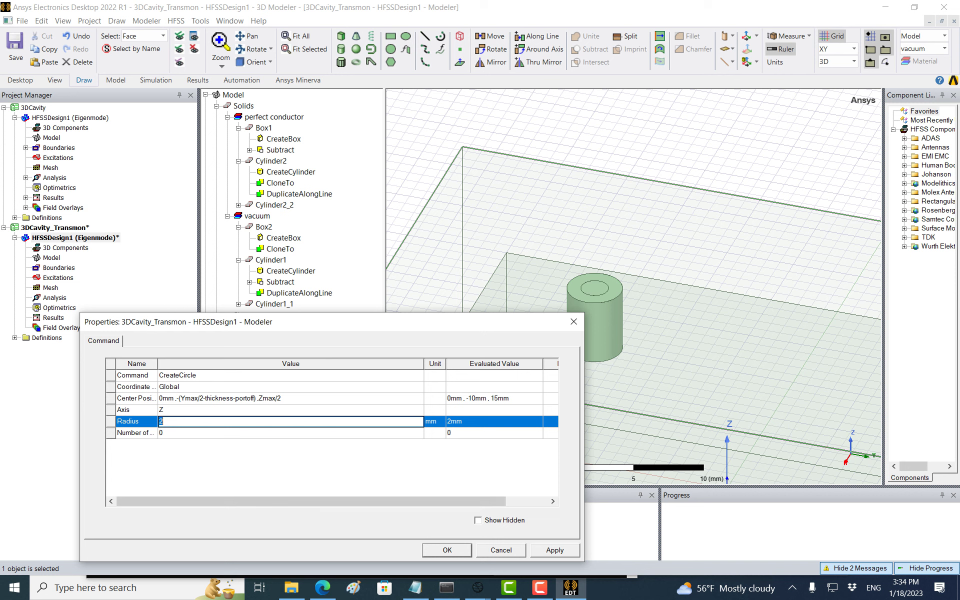
{"action": "key", "text": "Return"}
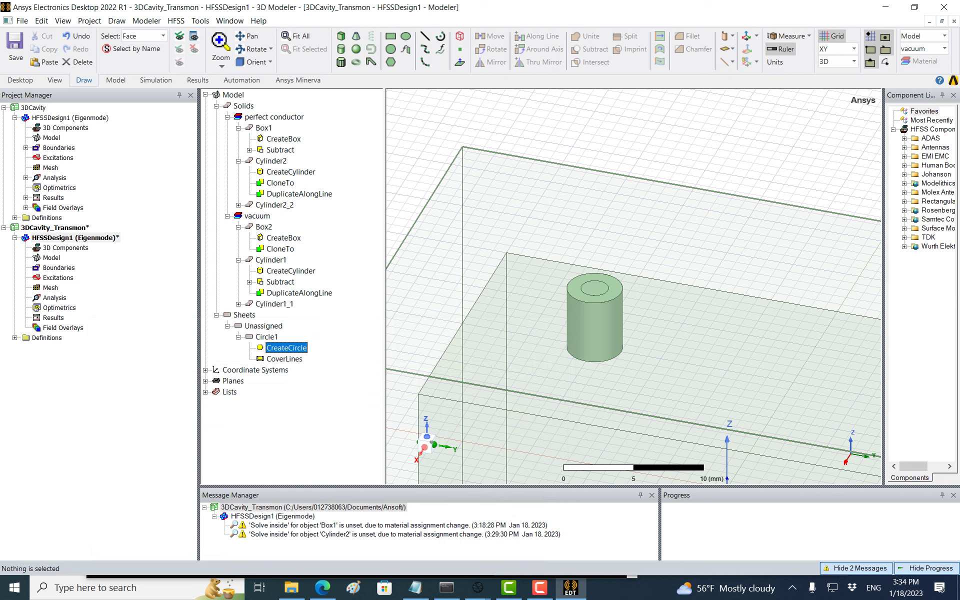
Review the CreateCylinder parameters of Cylinder2 and Cylinder1, checking how each radius is defined
{"action": "double_click", "coordinate": [290, 172]}
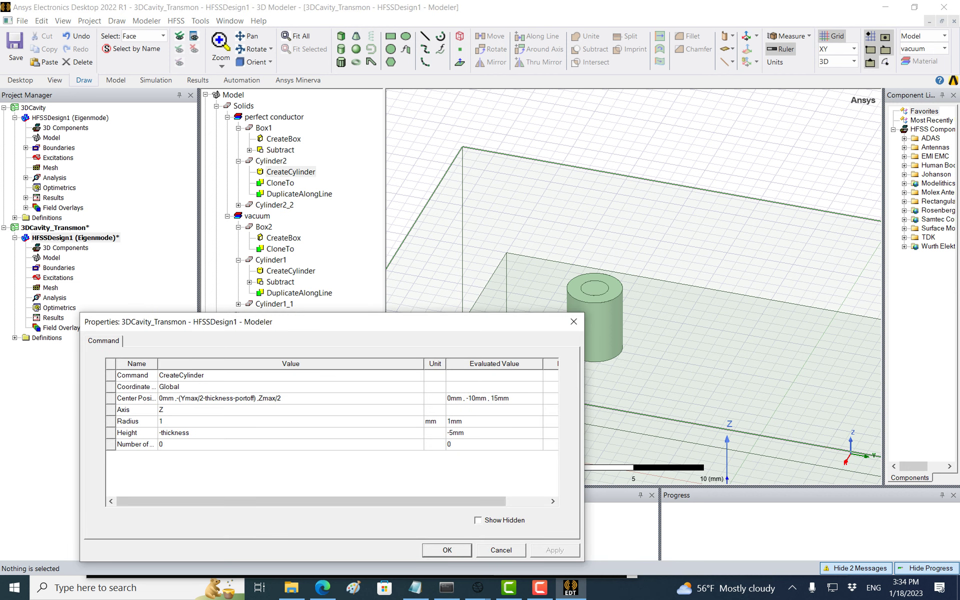
{"action": "key", "text": "Escape"}
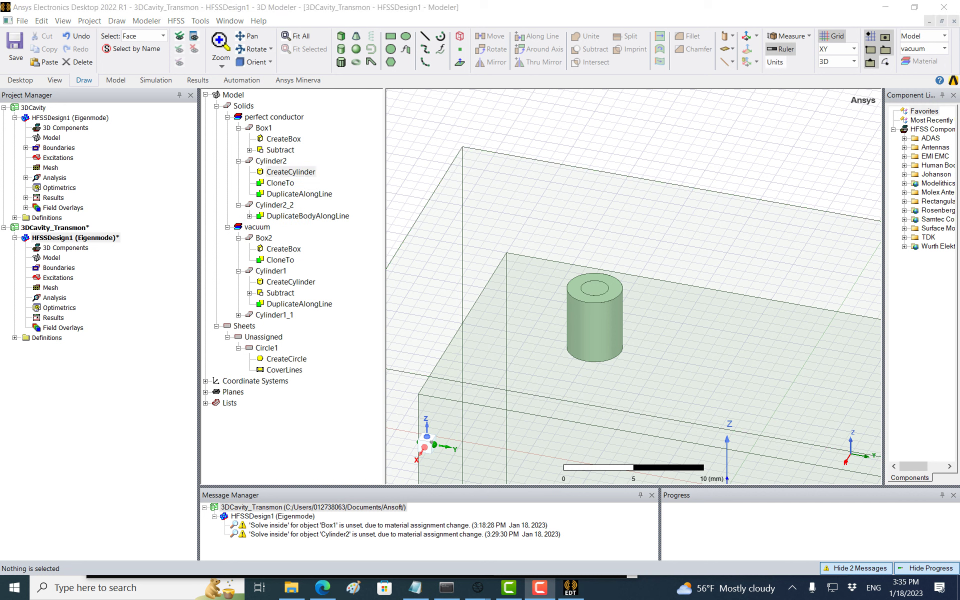
{"action": "double_click", "coordinate": [290, 172]}
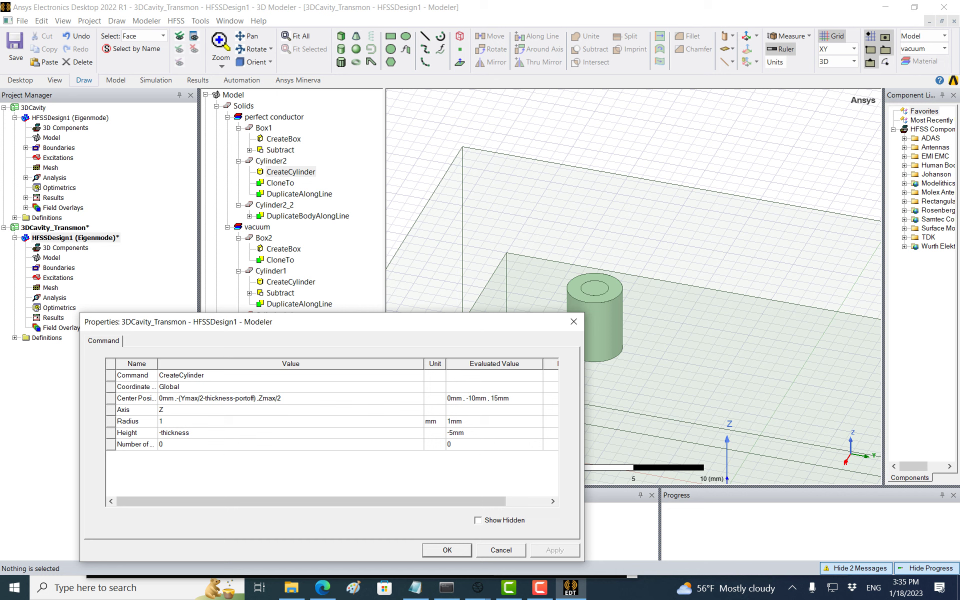
{"action": "key", "text": "Escape"}
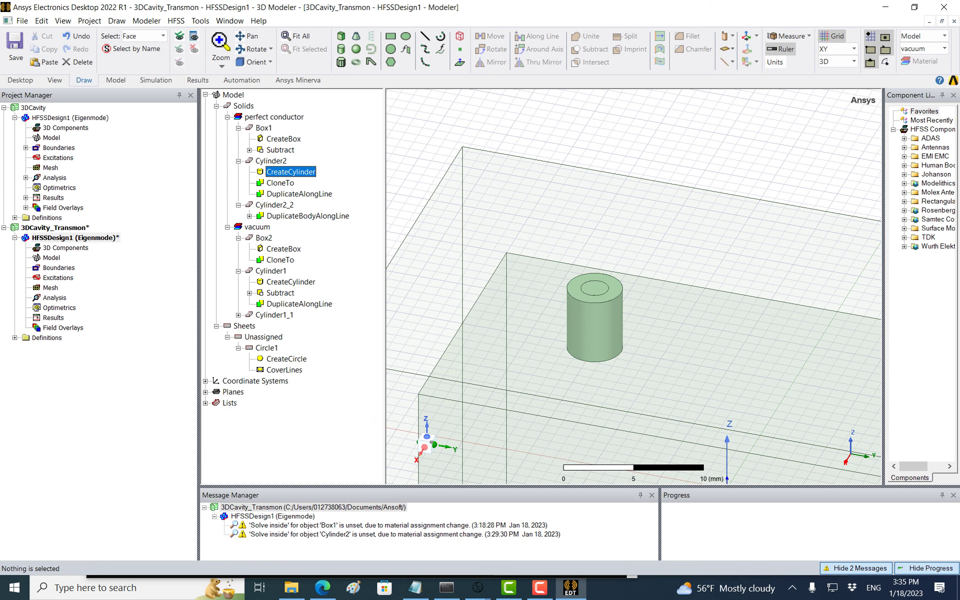
{"action": "double_click", "coordinate": [291, 172]}
{"action": "key", "text": "Escape"}
{"action": "double_click", "coordinate": [274, 205]}
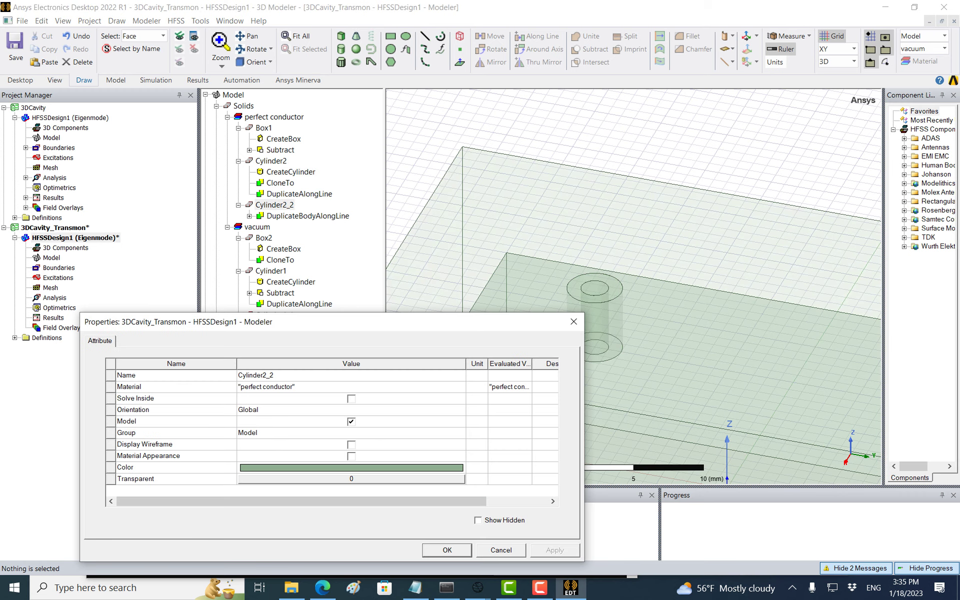
{"action": "key", "text": "Escape"}
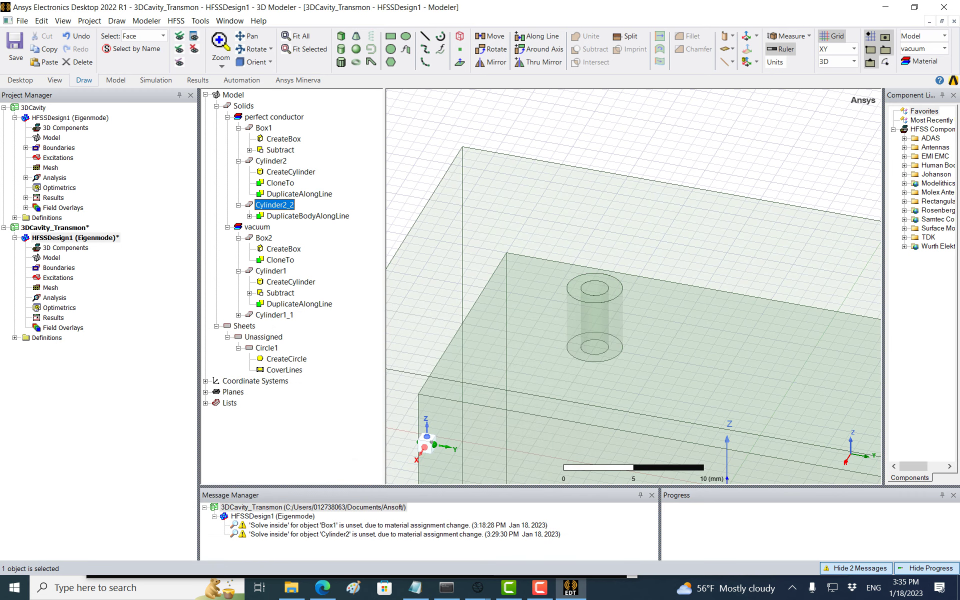
{"action": "double_click", "coordinate": [270, 271]}
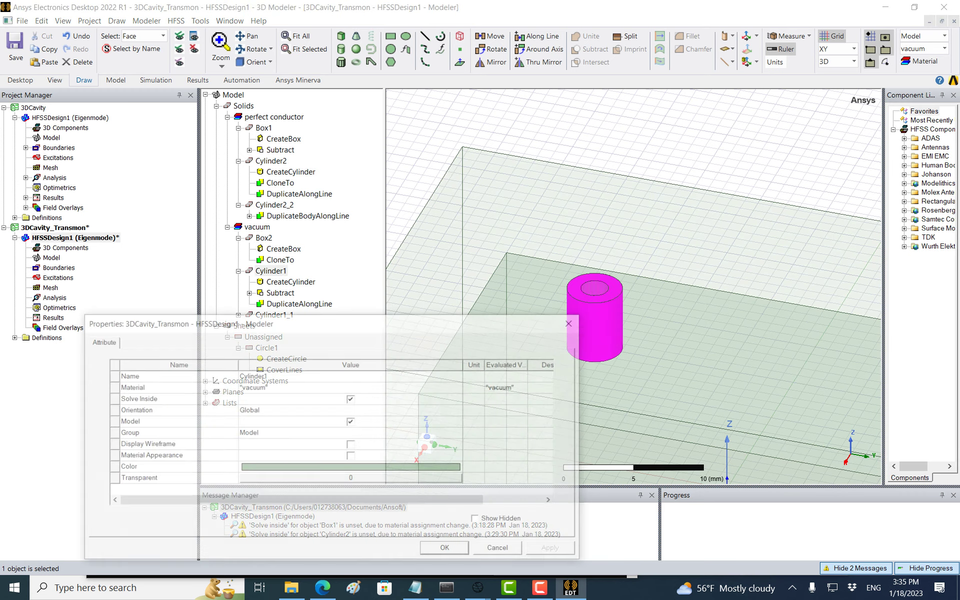
{"action": "key", "text": "Escape"}
{"action": "double_click", "coordinate": [291, 282]}
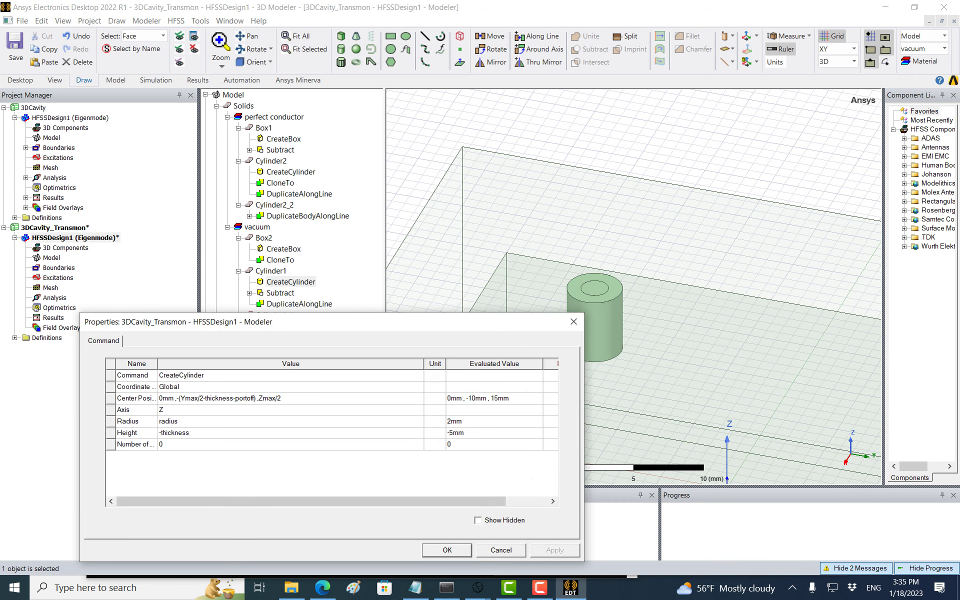
{"action": "key", "text": "Escape"}
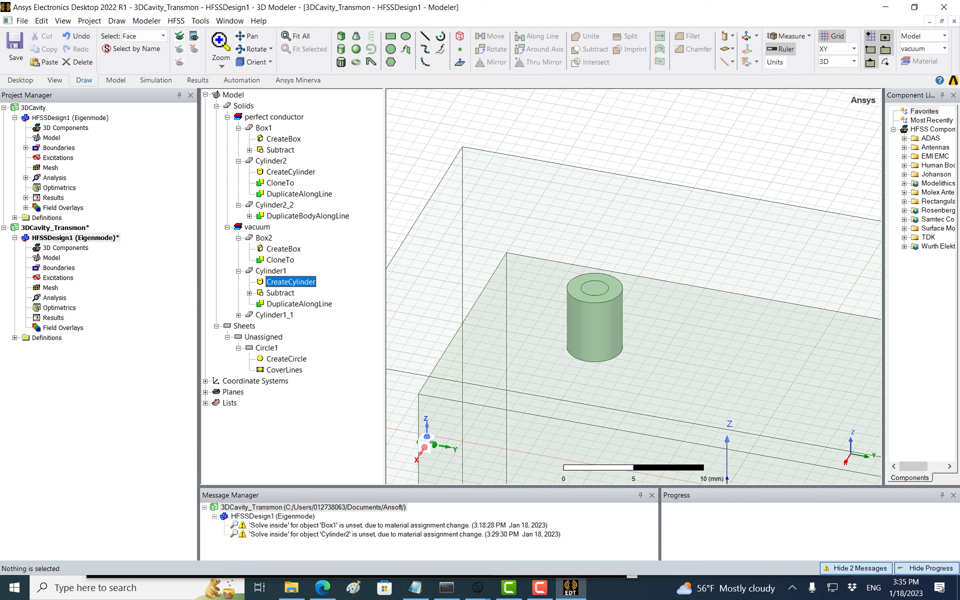
Set Cylinder2's CreateCylinder radius to a new Length variable radius1 with the value 1 mm
{"action": "double_click", "coordinate": [291, 172]}
{"action": "left_click", "coordinate": [291, 421]}
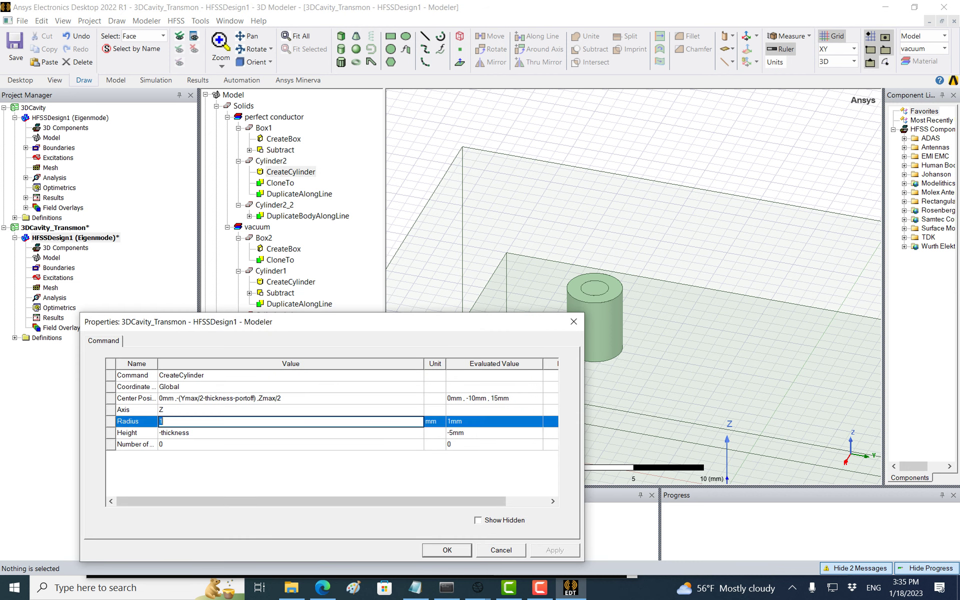
{"action": "type", "text": "radius1"}
{"action": "key", "text": "Return"}
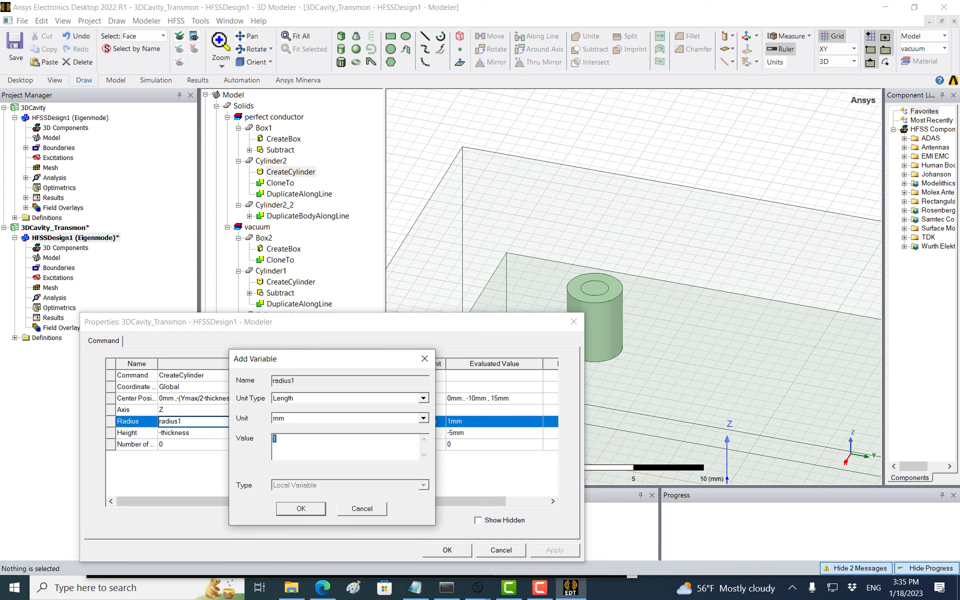
{"action": "key", "text": "Return"}
{"action": "key", "text": "Return"}
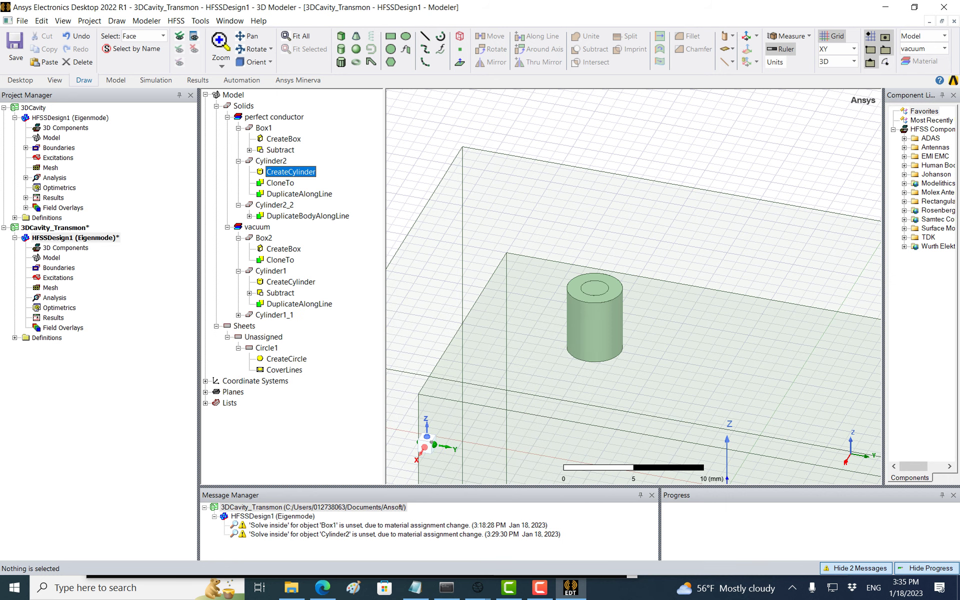
Set the radius of Circle1's CreateCircle operation to the variable radius and accept the parameters
{"action": "double_click", "coordinate": [267, 348]}
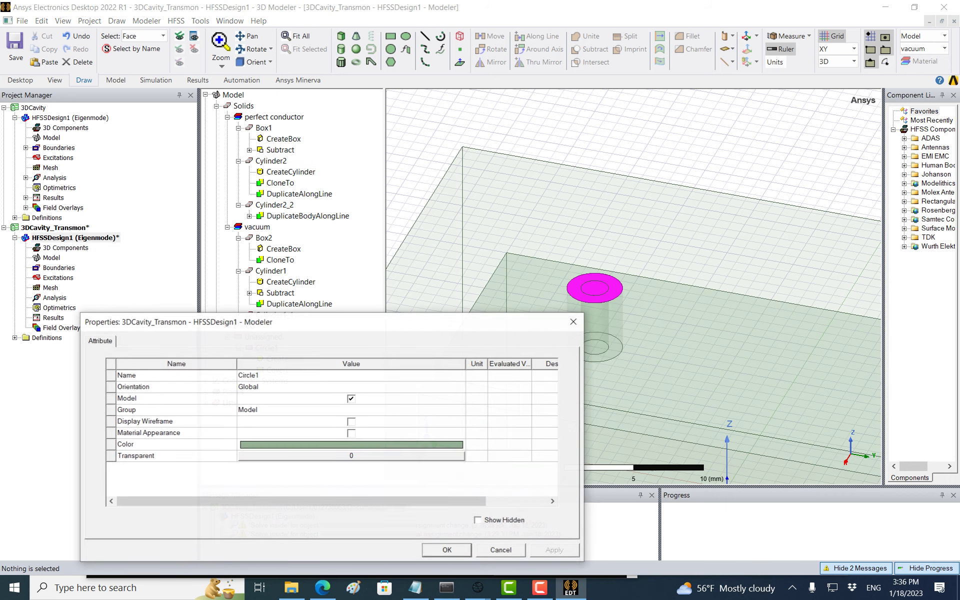
{"action": "key", "text": "Escape"}
{"action": "left_click", "coordinate": [286, 359]}
{"action": "double_click", "coordinate": [286, 359]}
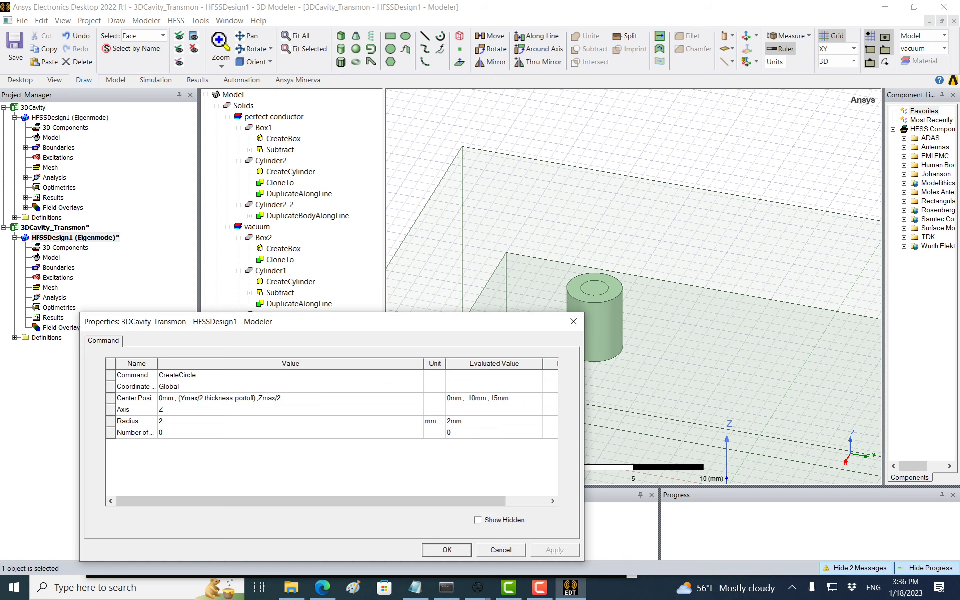
{"action": "left_click", "coordinate": [286, 421]}
{"action": "type", "text": "radius"}
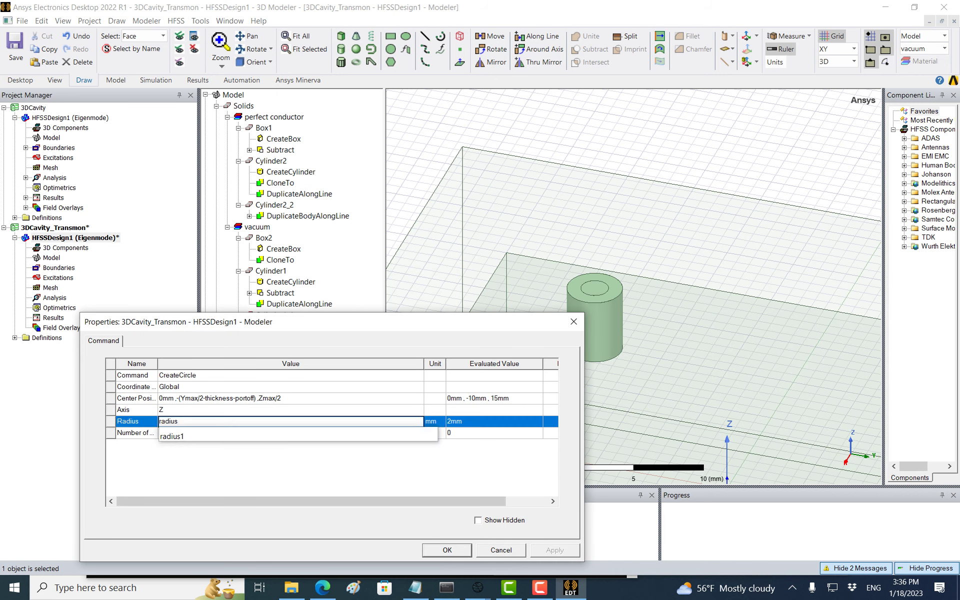
{"action": "key", "text": "Return"}
{"action": "key", "text": "Return"}
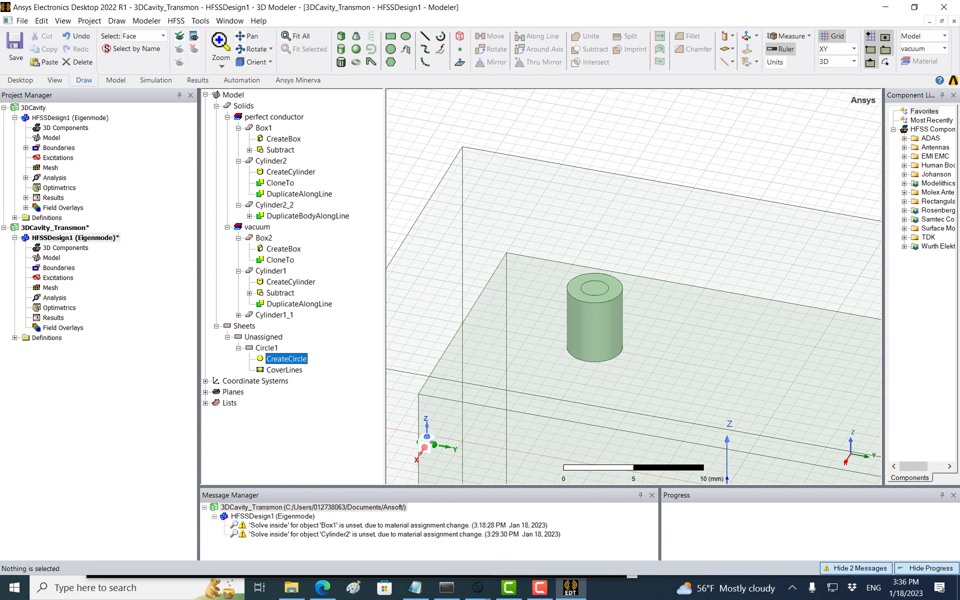
Draw a second circle of 1 mm radius centred at 0, -10, 15 mm on the first port's inner conductor
{"action": "left_click", "coordinate": [284, 370]}
{"action": "left_click", "coordinate": [266, 348]}
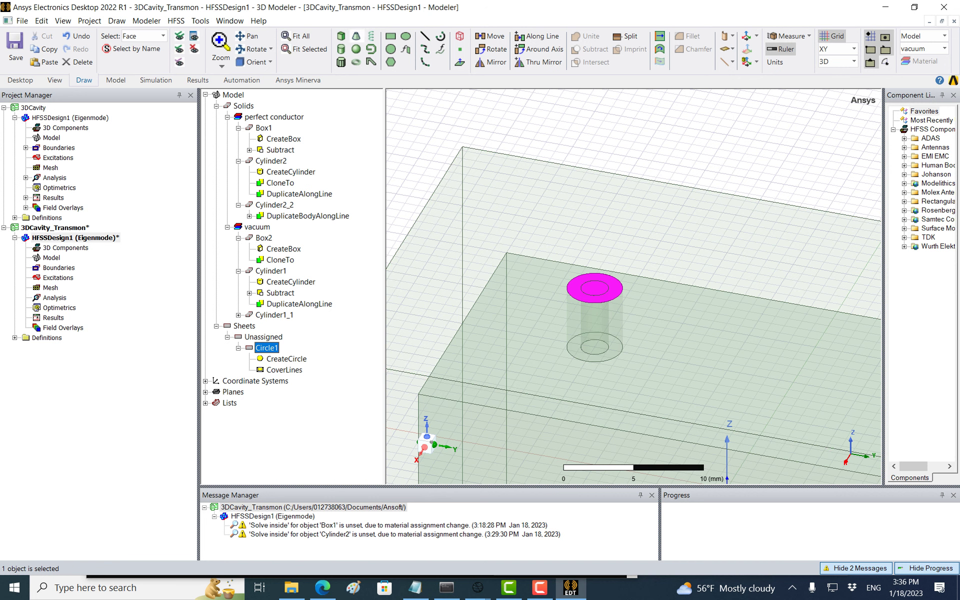
{"action": "left_click", "coordinate": [391, 49]}
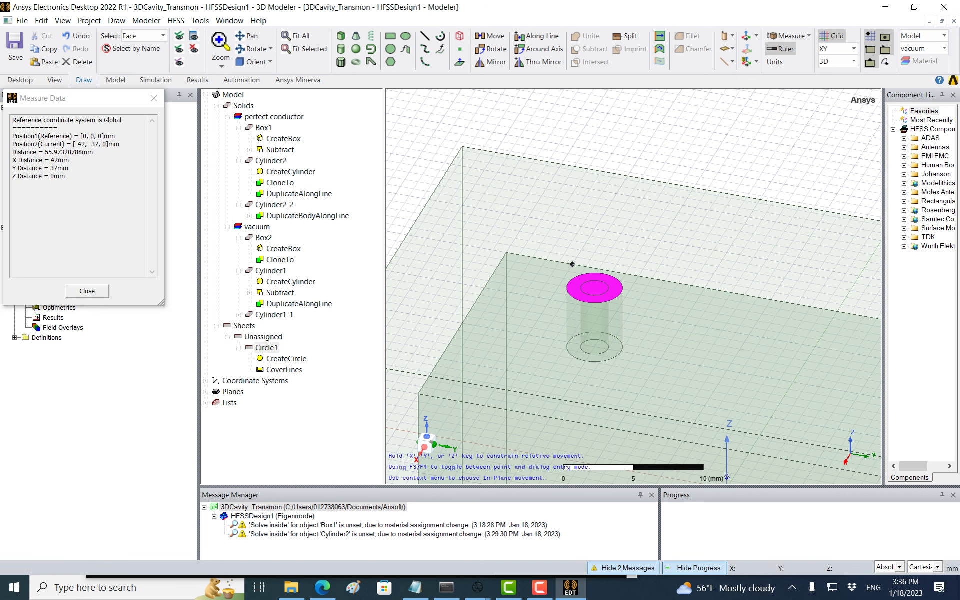
{"action": "left_click", "coordinate": [595, 465]}
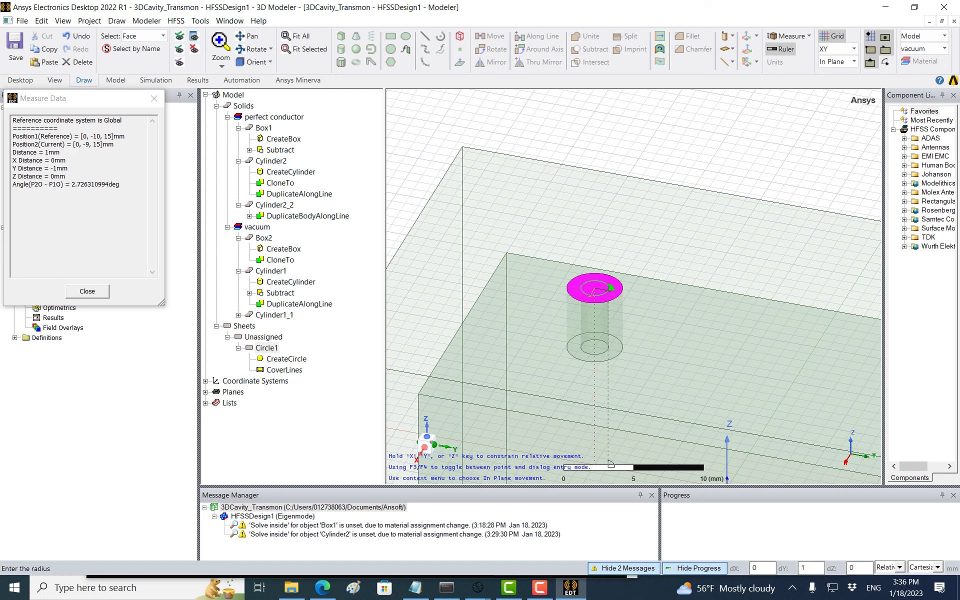
{"action": "left_click", "coordinate": [611, 463]}
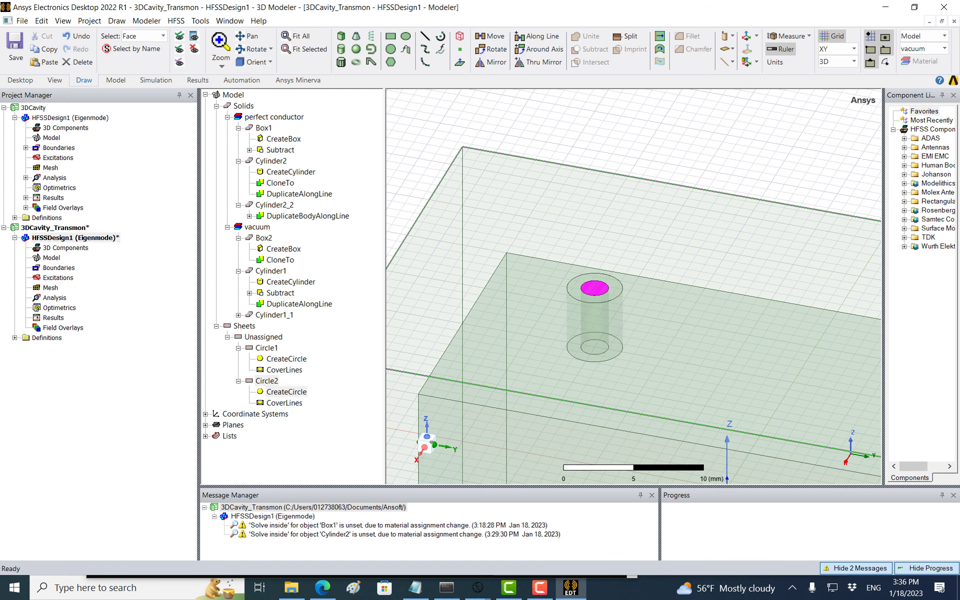
Copy the center position expression from Circle1's CreateCircle parameters
{"action": "double_click", "coordinate": [286, 359]}
{"action": "left_click", "coordinate": [310, 399]}
{"action": "left_click", "coordinate": [310, 399]}
{"action": "key", "text": "ctrl+a"}
{"action": "key", "text": "ctrl+c"}
{"action": "left_click", "coordinate": [501, 550]}
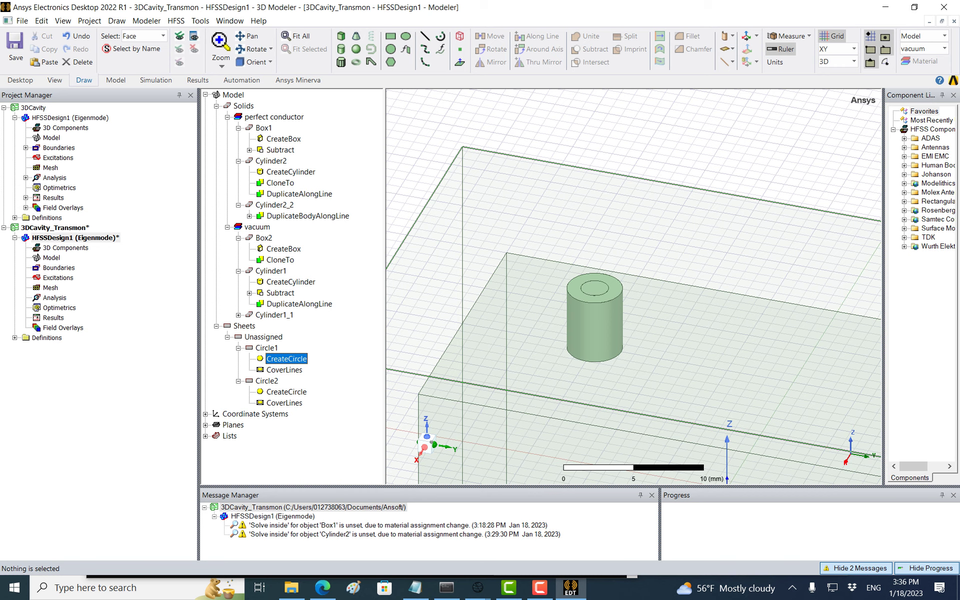
Set Circle2's CreateCircle center position to 0mm, -(Ymax/2-thickness-portoff), Zmax/2 and its radius to radius1
{"action": "double_click", "coordinate": [267, 381]}
{"action": "key", "text": "Escape"}
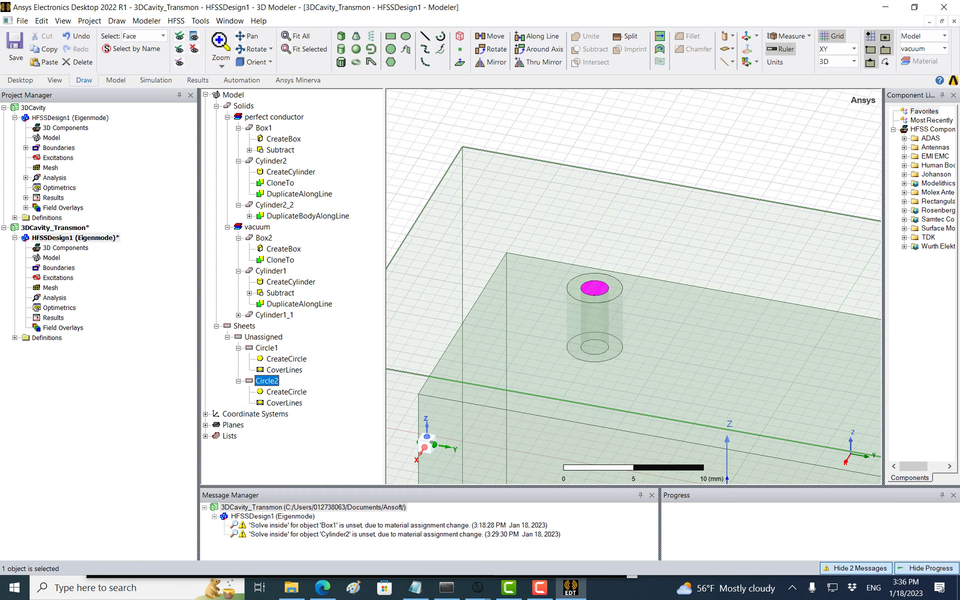
{"action": "double_click", "coordinate": [286, 392]}
{"action": "left_click", "coordinate": [186, 399]}
{"action": "key", "text": "BackSpace"}
{"action": "key", "text": "ctrl+v"}
{"action": "left_click", "coordinate": [186, 422]}
{"action": "key", "text": "BackSpace"}
{"action": "type", "text": "rad"}
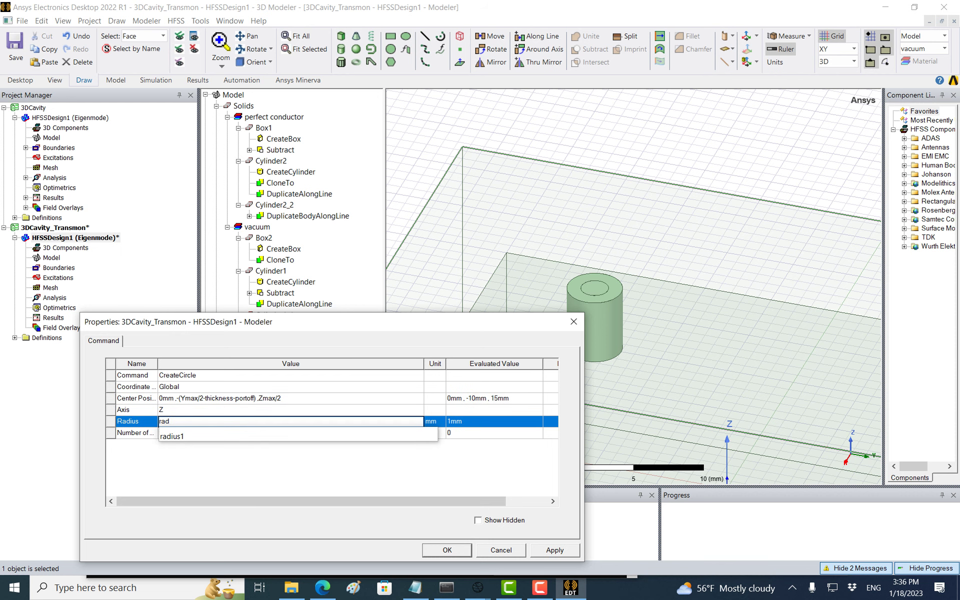
{"action": "key", "text": "Down"}
{"action": "key", "text": "Return"}
{"action": "key", "text": "Return"}
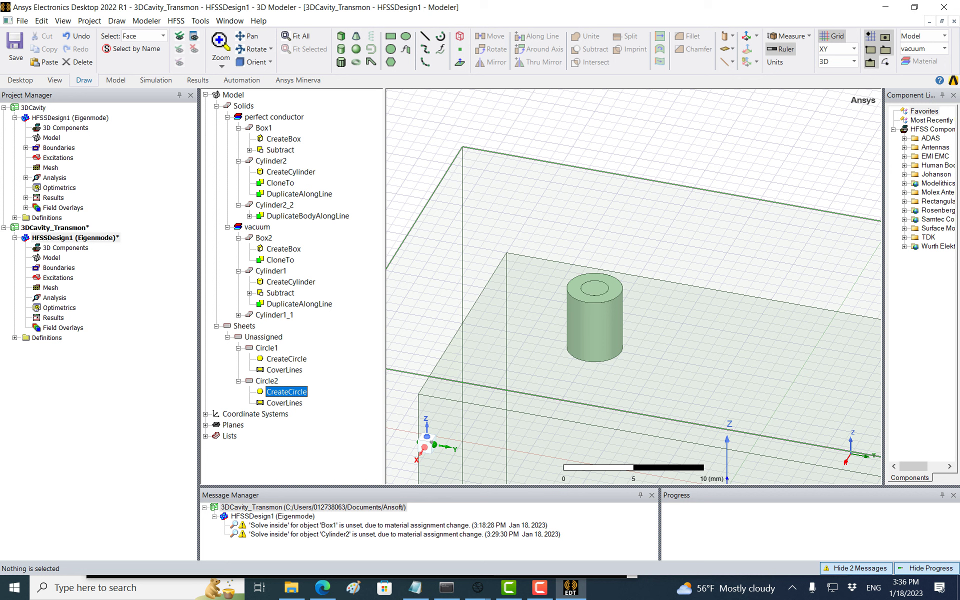
Subtract Circle2 from Circle1 without cloning the tool object, forming a ring sheet on the port
{"action": "left_click", "coordinate": [267, 348]}
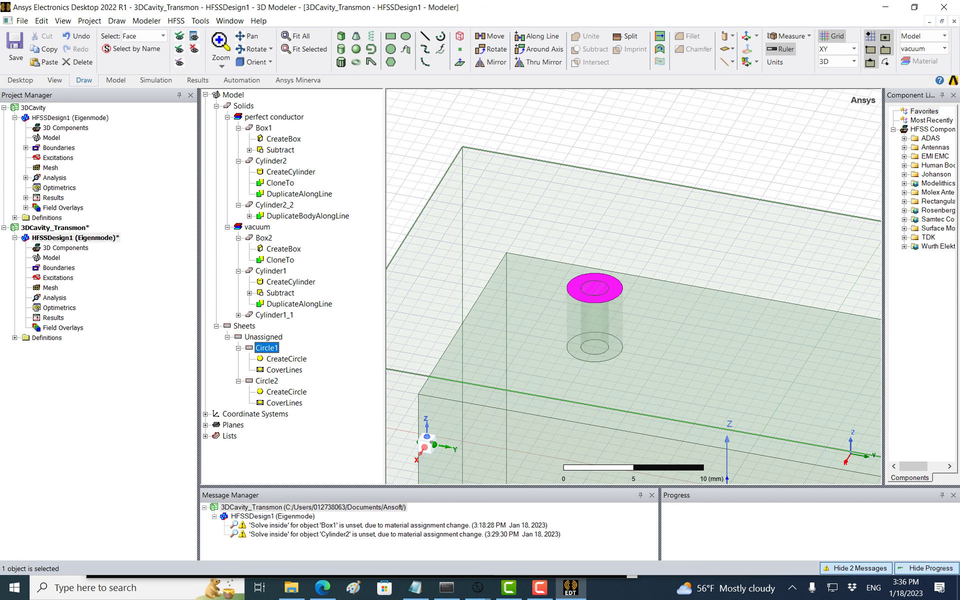
{"action": "left_click", "coordinate": [266, 381], "text": "ctrl"}
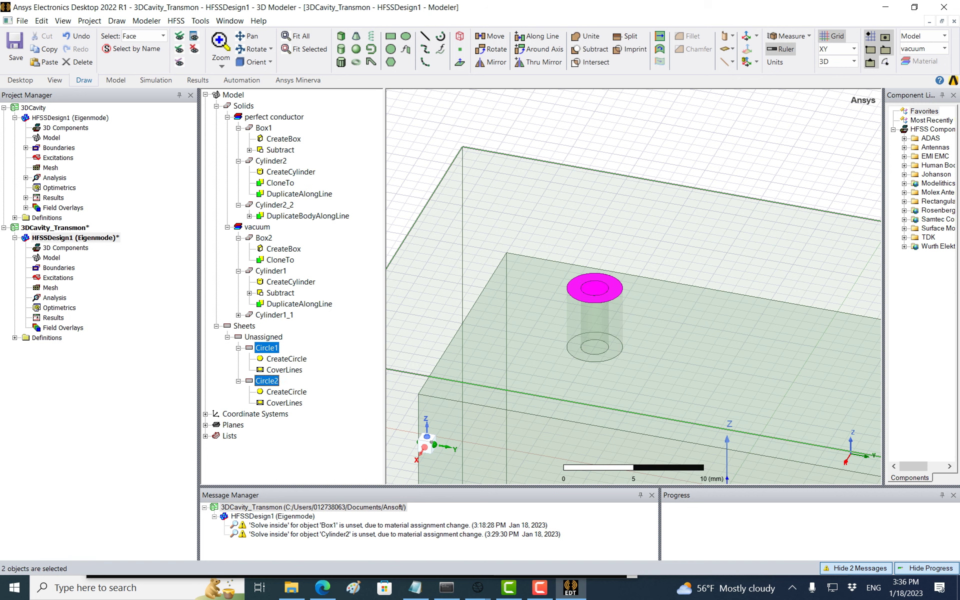
{"action": "left_click", "coordinate": [286, 359]}
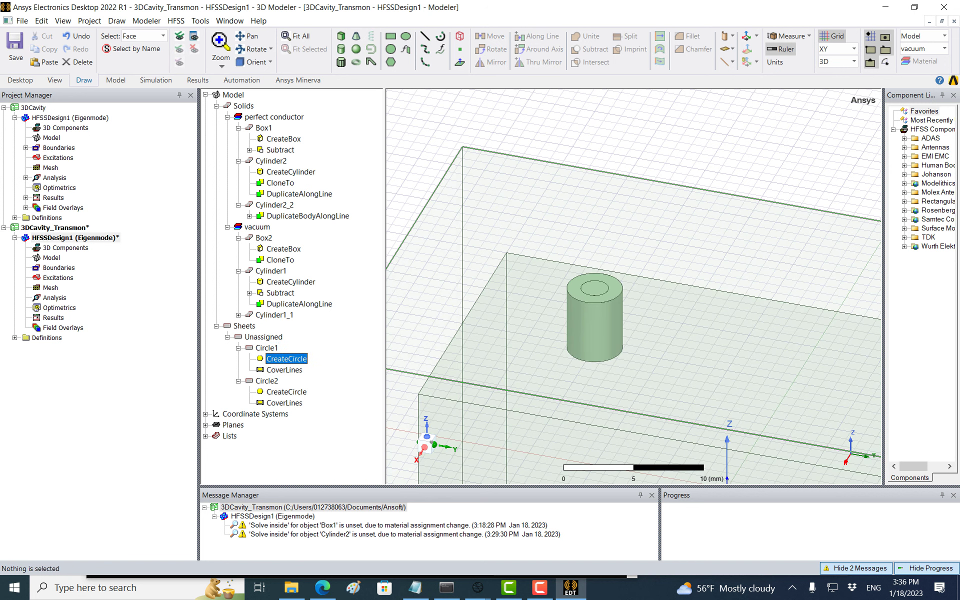
{"action": "left_click", "coordinate": [267, 348]}
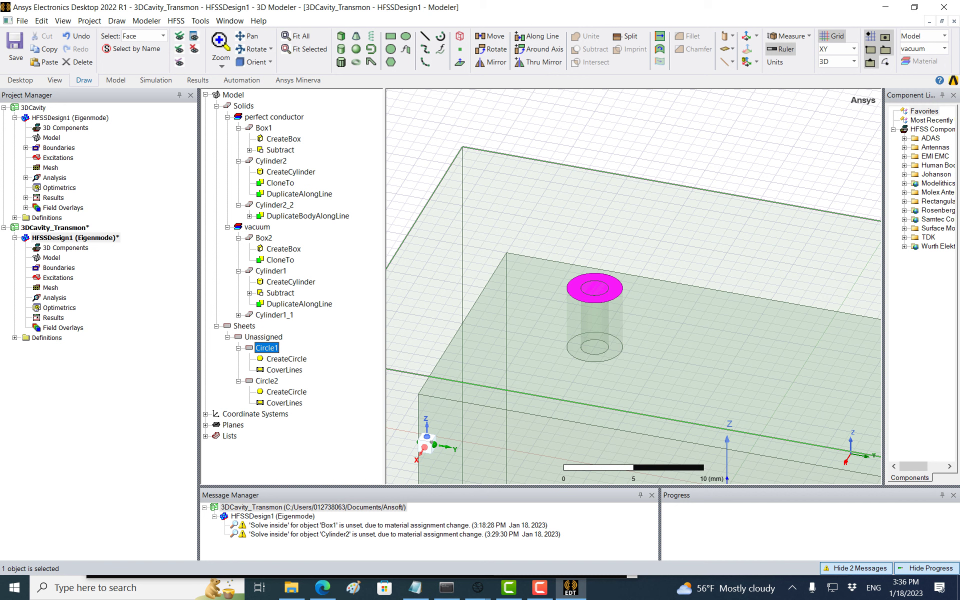
{"action": "left_click", "coordinate": [267, 381], "text": "ctrl"}
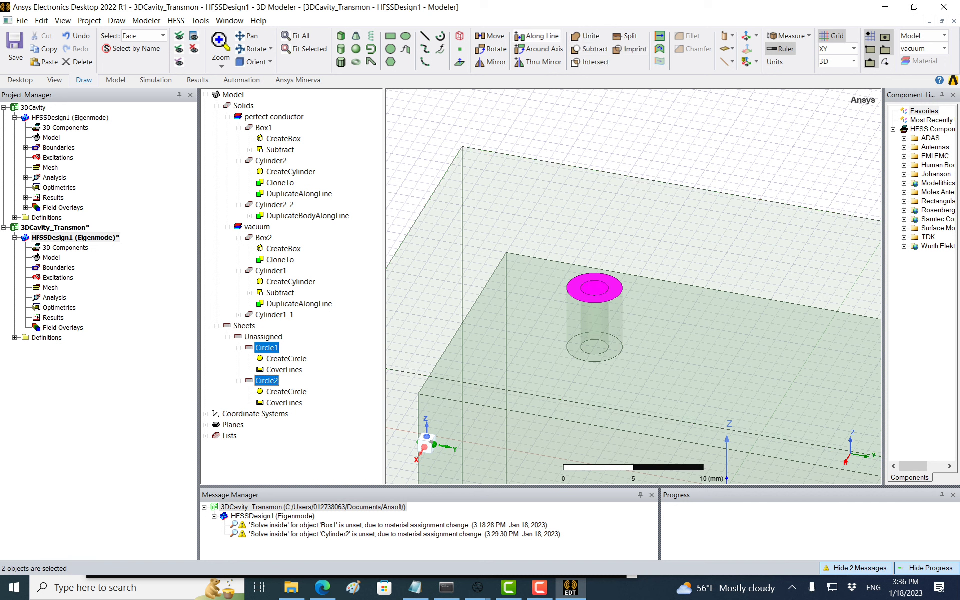
{"action": "left_click", "coordinate": [592, 49]}
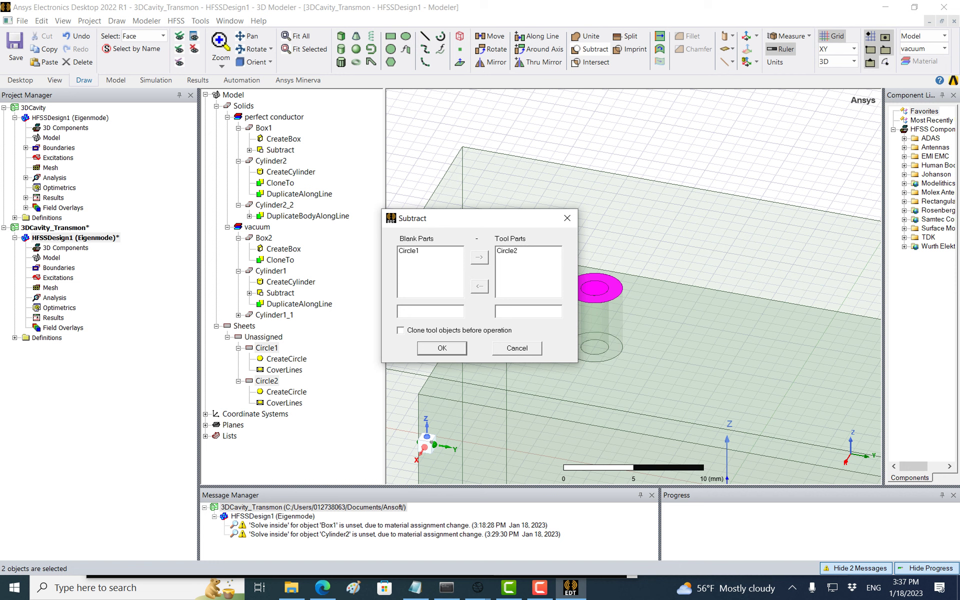
{"action": "left_click", "coordinate": [442, 348]}
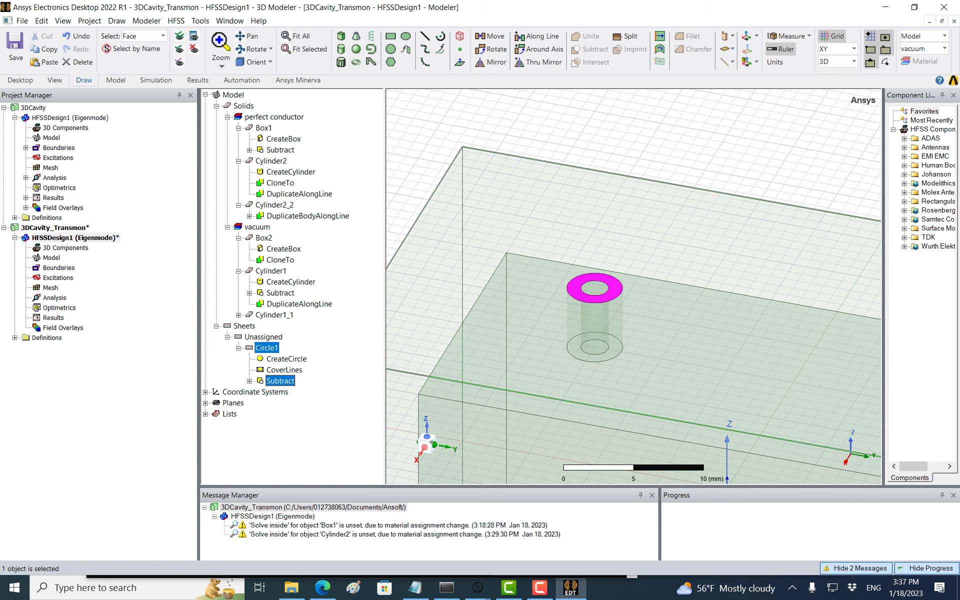
Start a parallel lumped RLC boundary on the Circle1 ring sheet with a resistance of 50 ohm
{"action": "left_click", "coordinate": [266, 348]}
{"action": "left_click", "coordinate": [25, 148]}
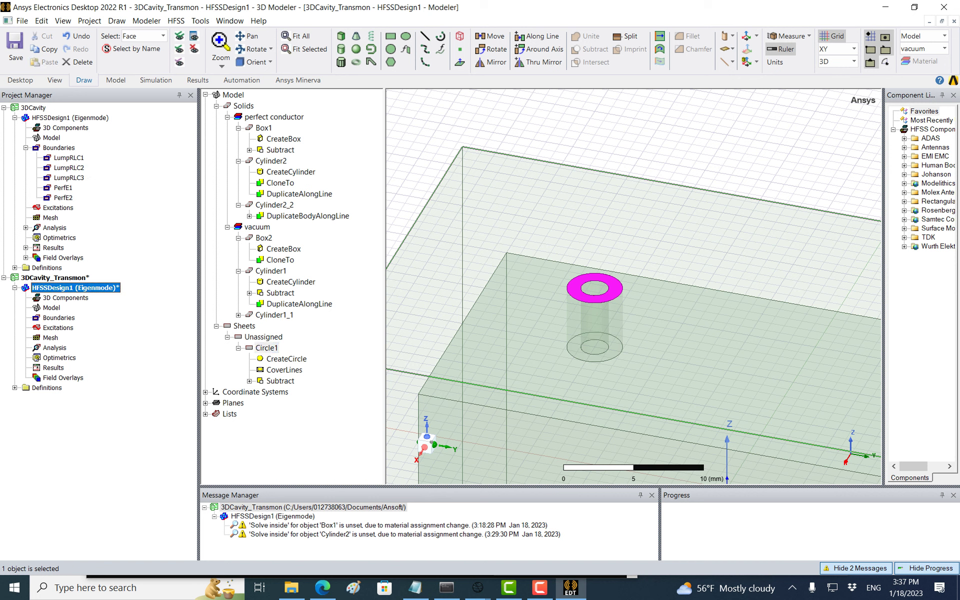
{"action": "left_click", "coordinate": [25, 148]}
{"action": "right_click", "coordinate": [55, 268]}
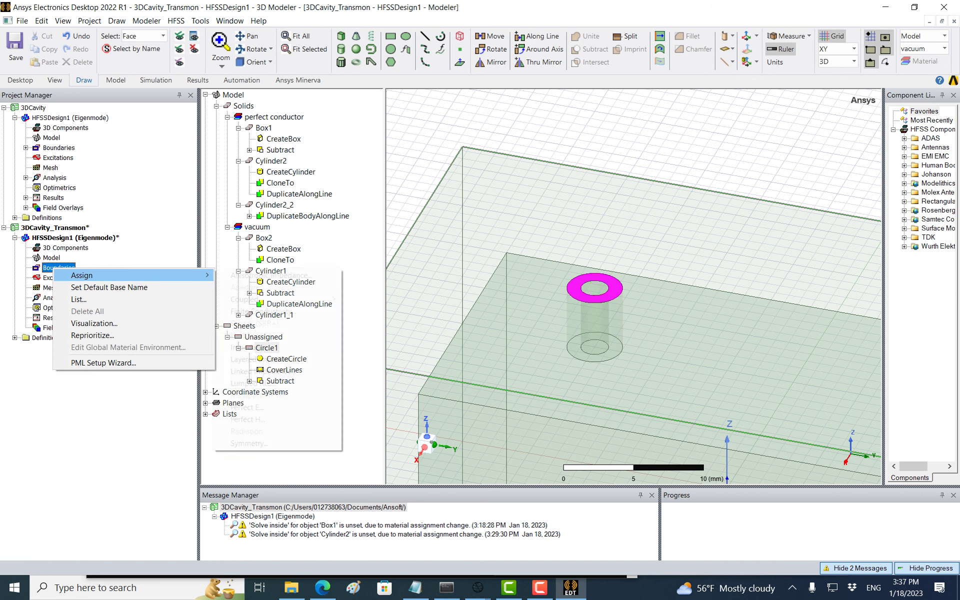
{"action": "mouse_move", "coordinate": [82, 275]}
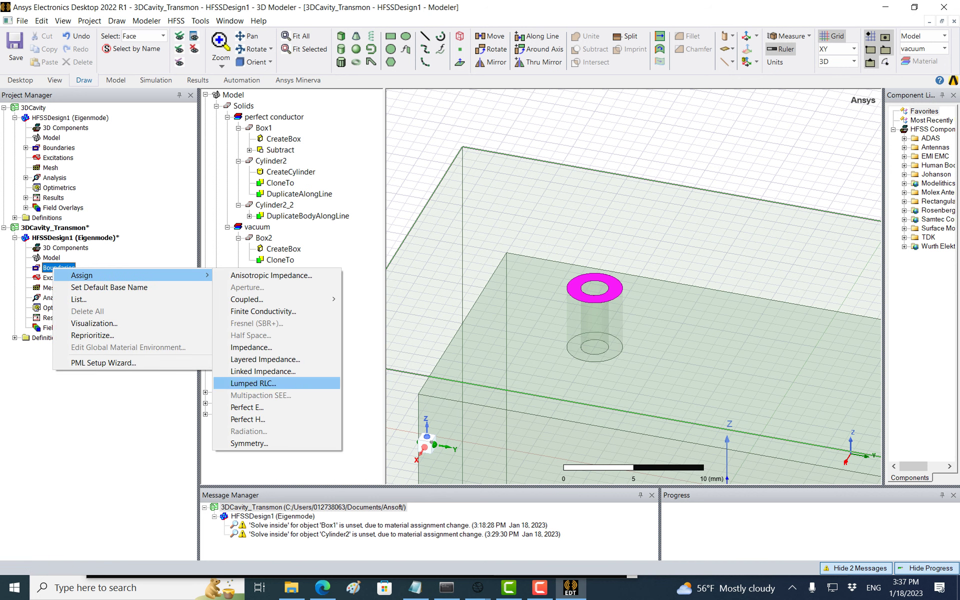
{"action": "left_click", "coordinate": [253, 383]}
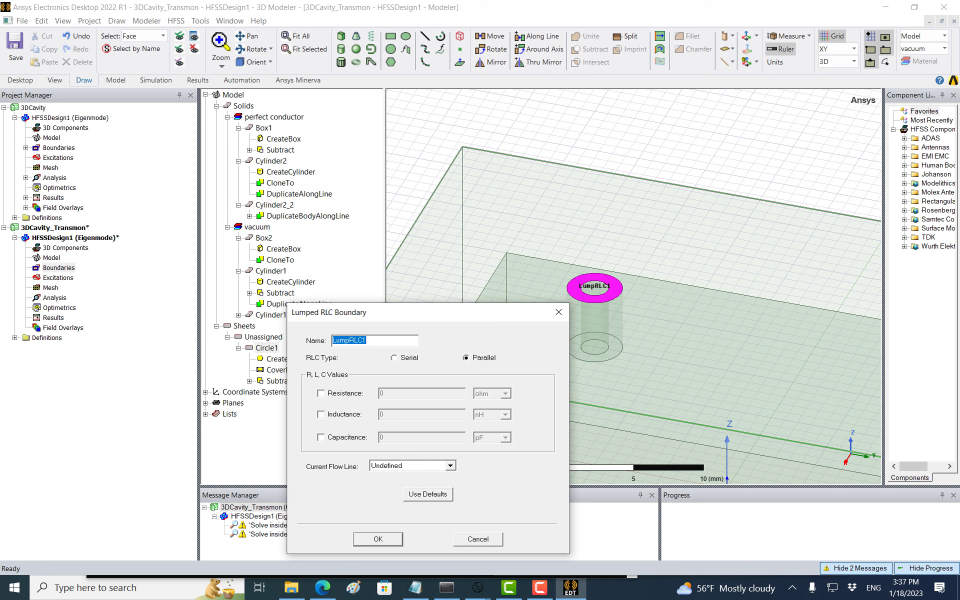
{"action": "left_click", "coordinate": [321, 393]}
{"action": "double_click", "coordinate": [382, 394]}
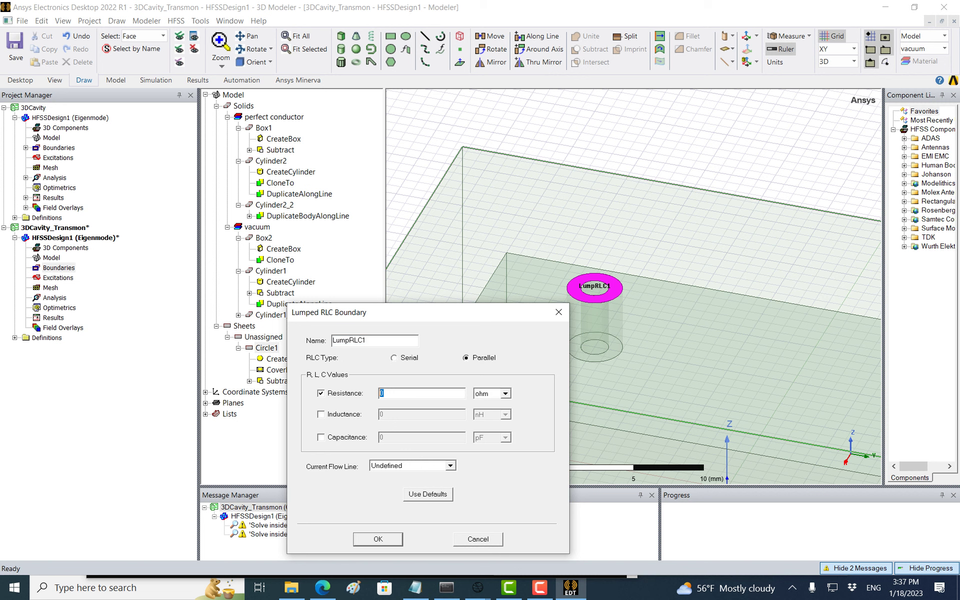
{"action": "type", "text": "50"}
Define the boundary's current flow line from the ring's inner edge at 0, -9, 15 mm along Y to its outer edge and apply the boundary
{"action": "left_click", "coordinate": [451, 465]}
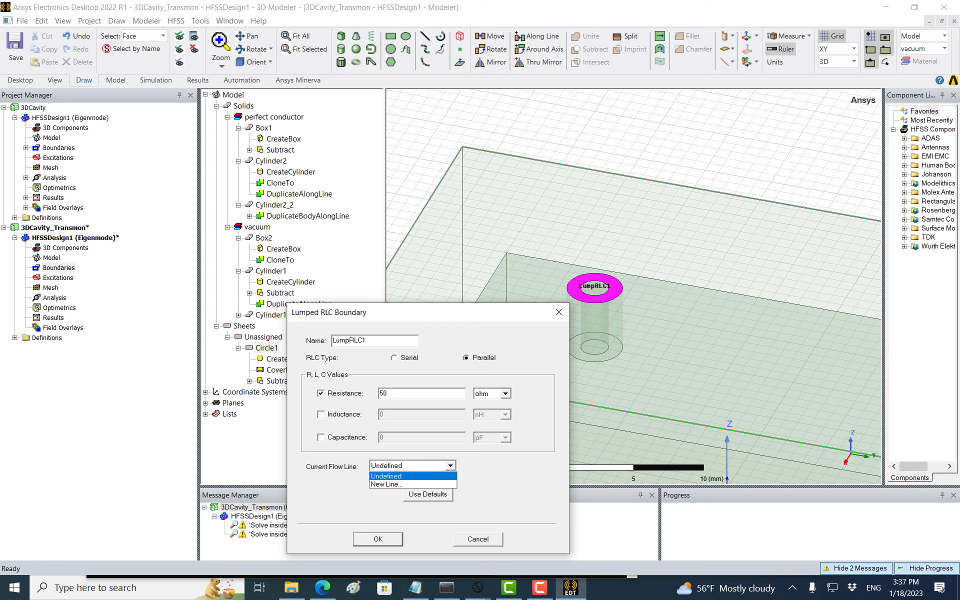
{"action": "left_click", "coordinate": [386, 484]}
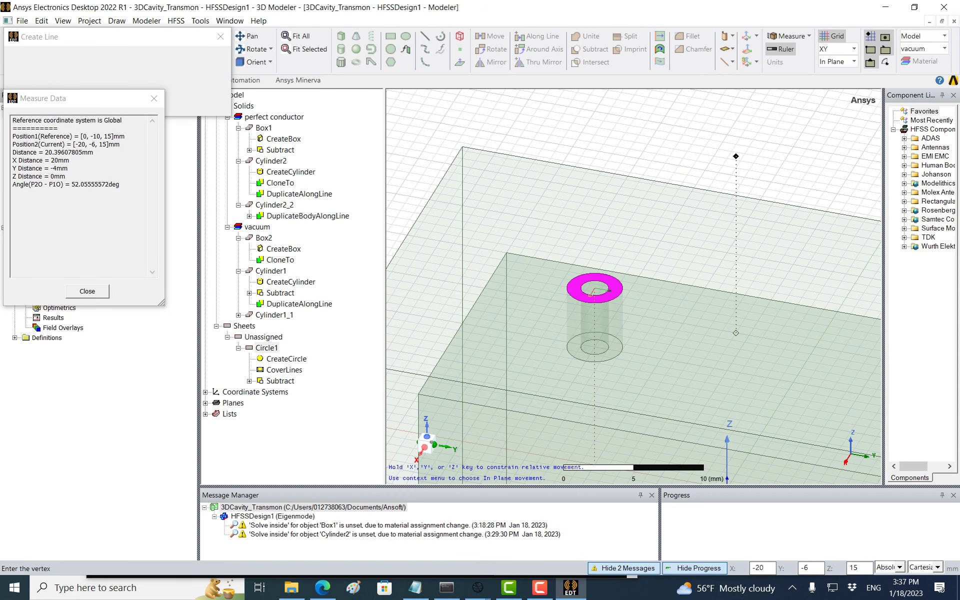
{"action": "scroll", "coordinate": [633, 287], "scroll_direction": "up", "scroll_amount": 5}
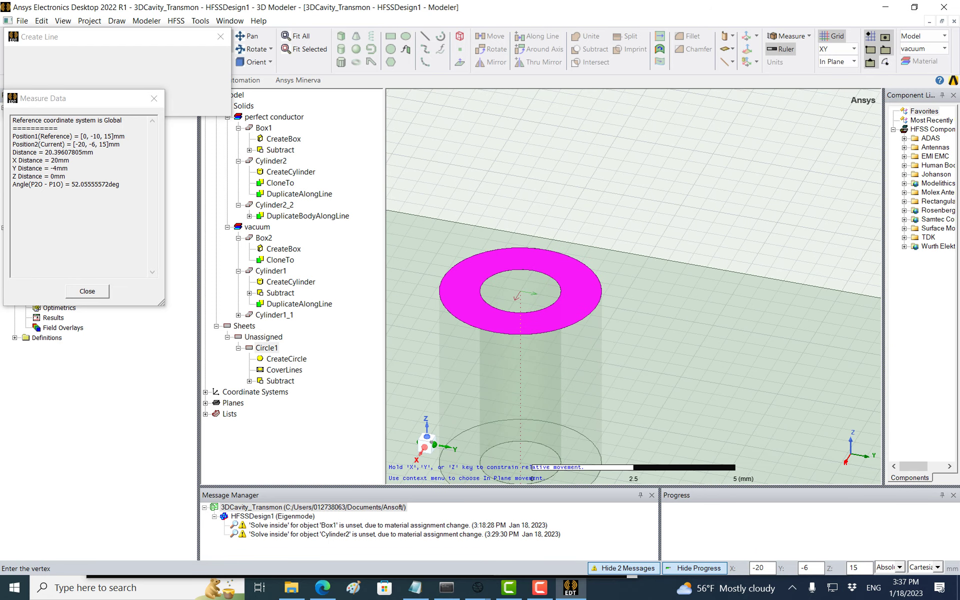
{"action": "left_click_drag", "start_coordinate": [540, 192], "coordinate": [728, 208], "text": "shift"}
{"action": "scroll", "coordinate": [728, 208], "scroll_direction": "up", "scroll_amount": 2}
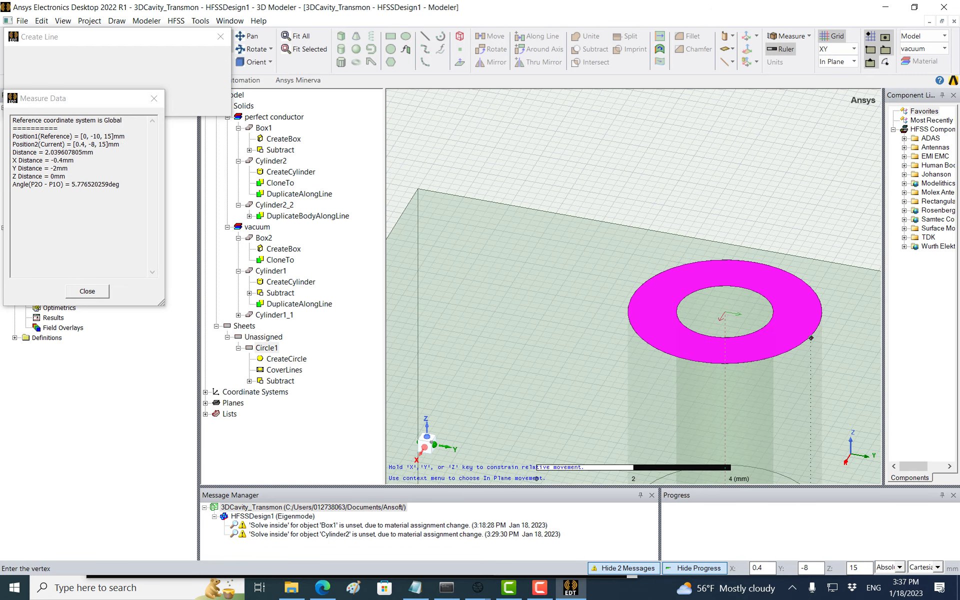
{"action": "left_click", "coordinate": [773, 316]}
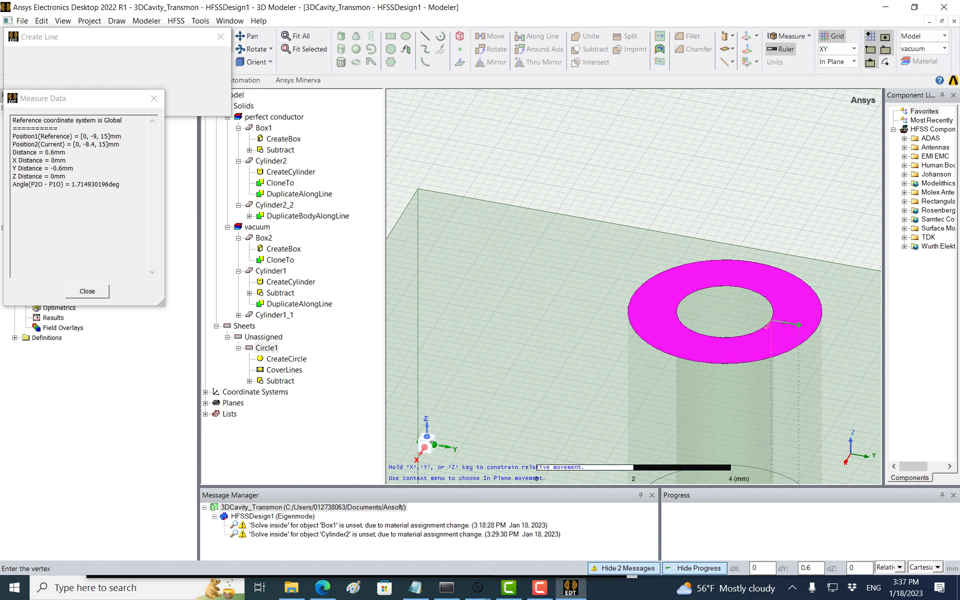
{"action": "left_click", "coordinate": [820, 325]}
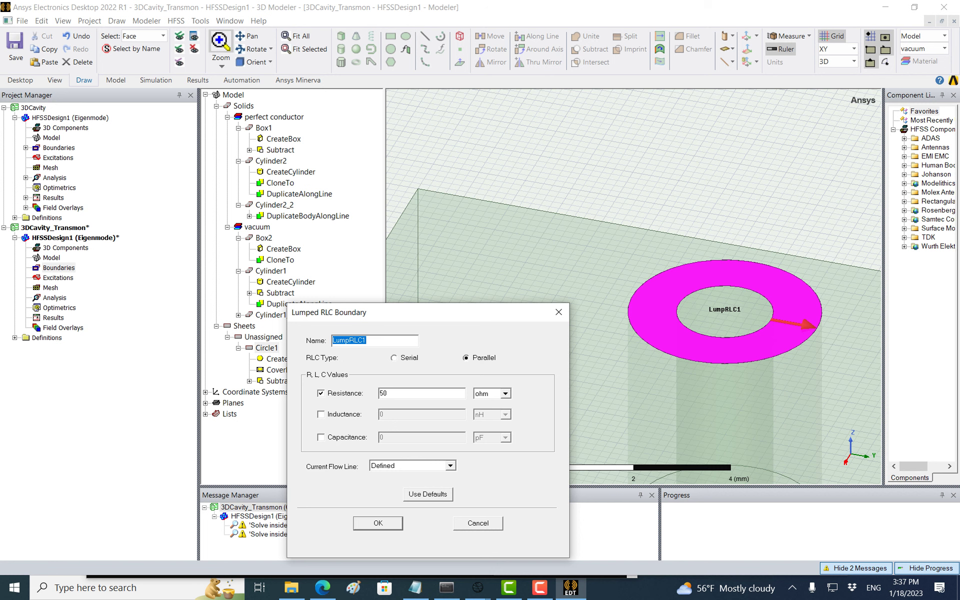
{"action": "key", "text": "Return"}
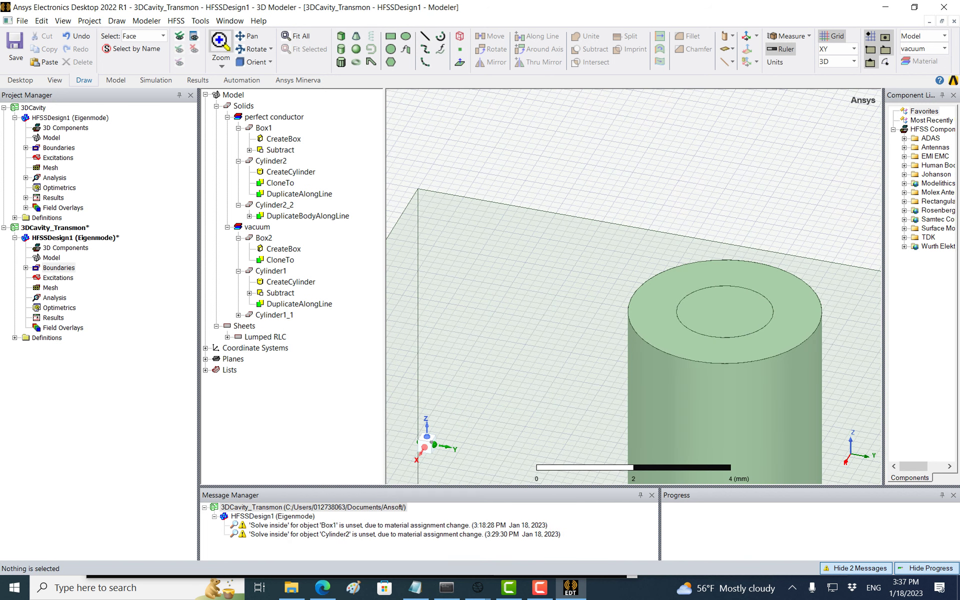
{"action": "left_click", "coordinate": [26, 268]}
{"action": "left_click", "coordinate": [68, 278]}
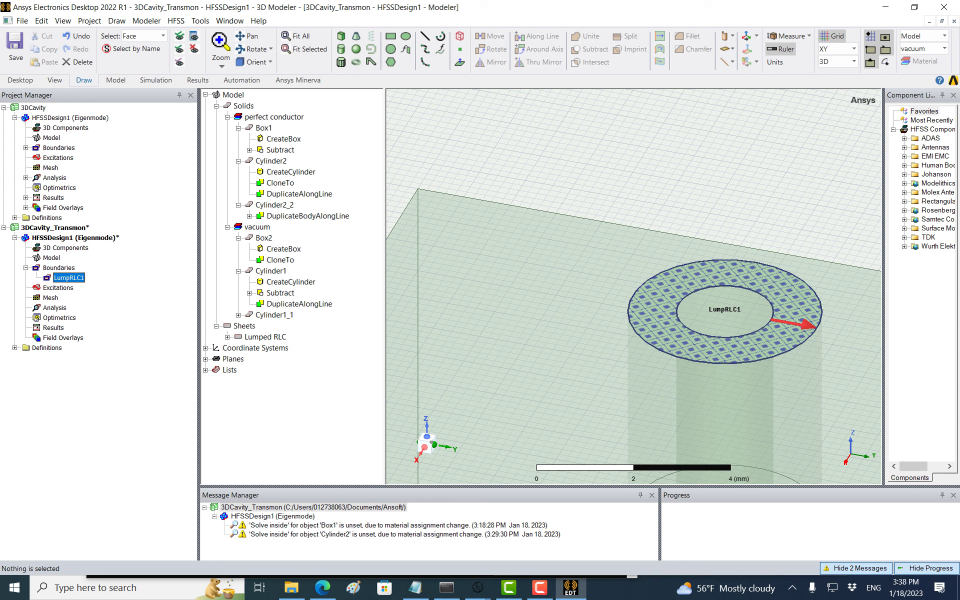
Copy the vector expression from the DuplicateAlongLine operation of Cylinder1
{"action": "double_click", "coordinate": [299, 304]}
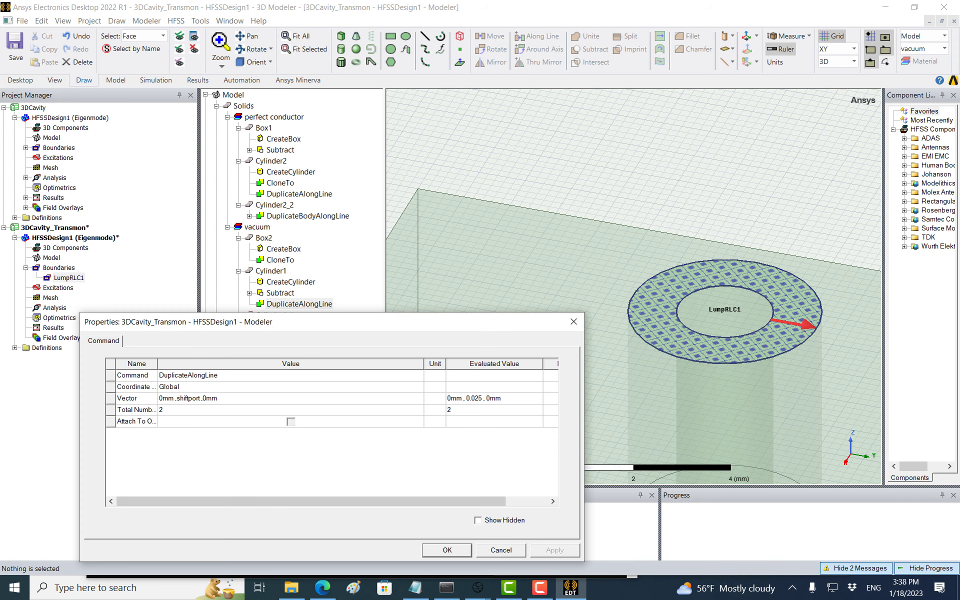
{"action": "left_click", "coordinate": [240, 398]}
{"action": "left_click", "coordinate": [240, 398]}
{"action": "key", "text": "ctrl+a"}
{"action": "key", "text": "ctrl+c"}
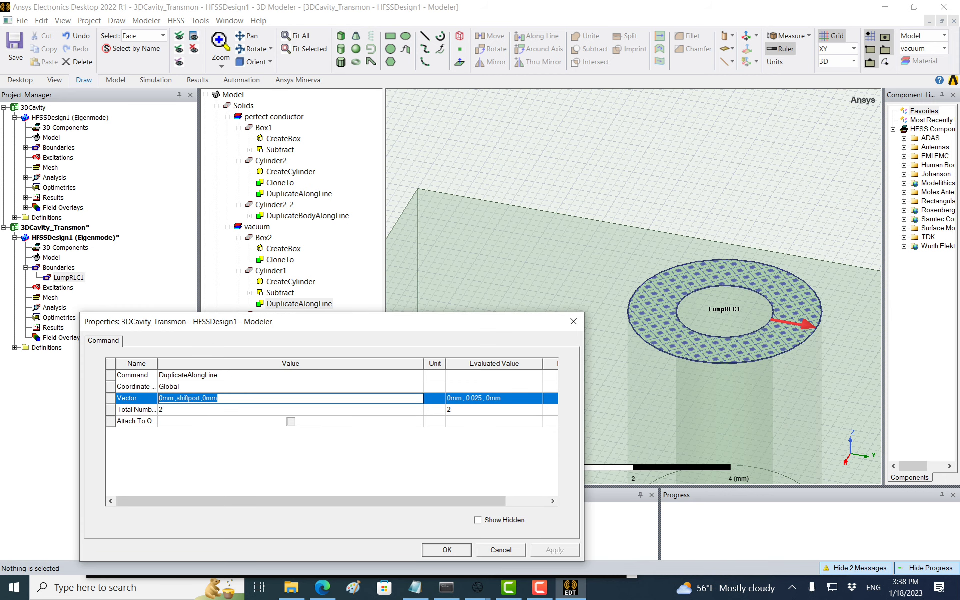
{"action": "key", "text": "Return"}
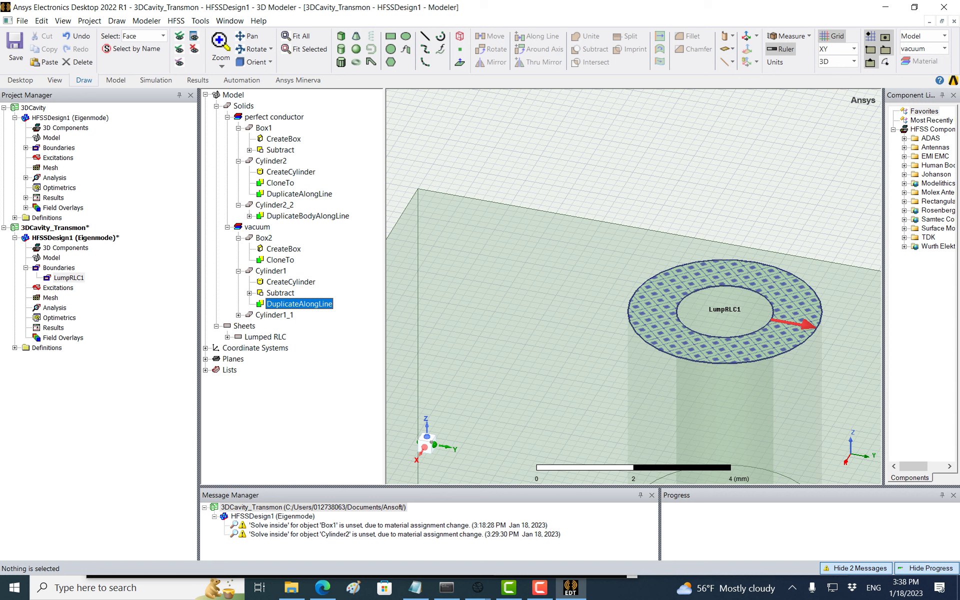
Duplicate the Circle1 ring sheet along a line with a total number of 2 and a vector of about 0.4, 3.6, 0 mm
{"action": "left_click", "coordinate": [228, 337]}
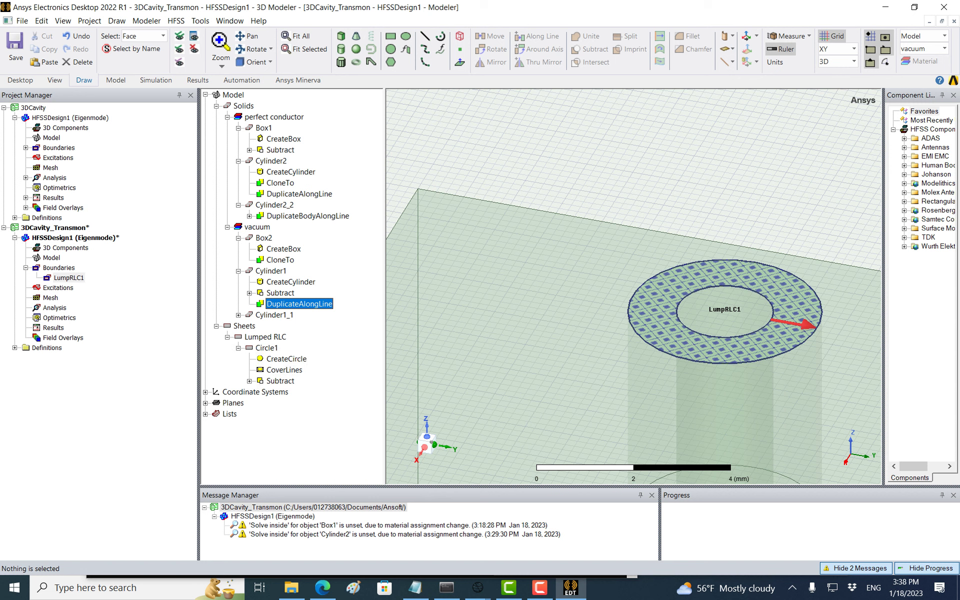
{"action": "left_click", "coordinate": [267, 348]}
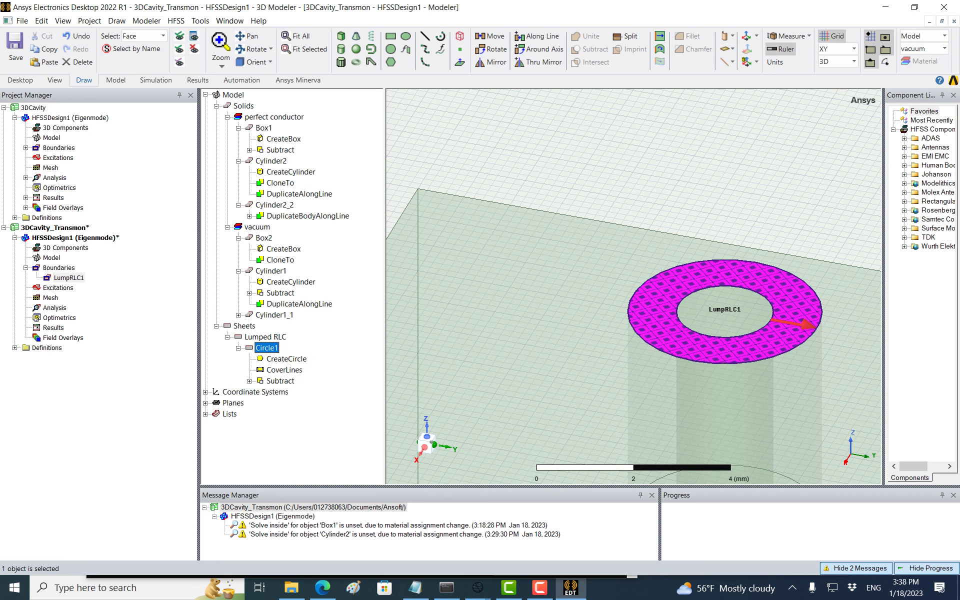
{"action": "left_click", "coordinate": [41, 21]}
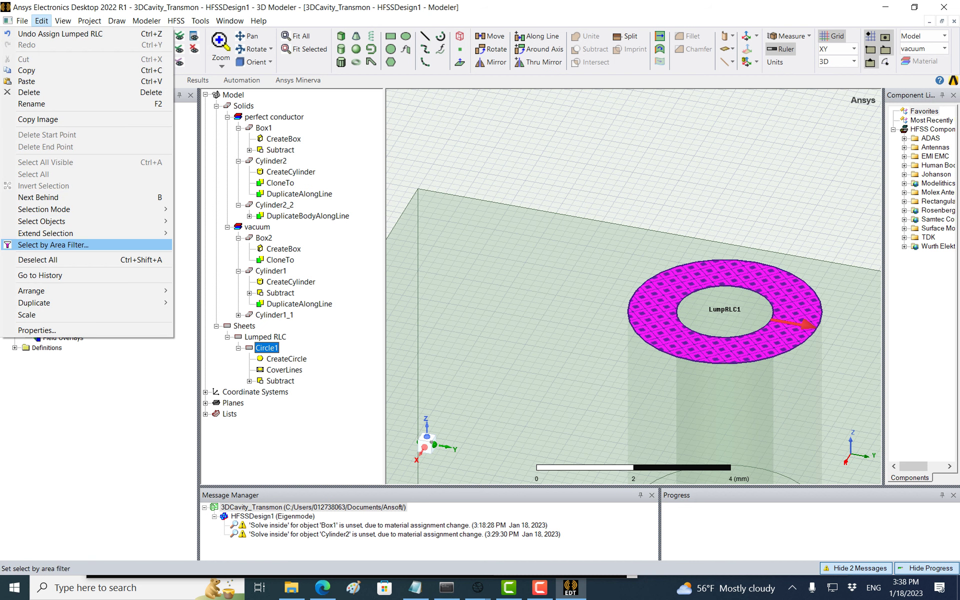
{"action": "mouse_move", "coordinate": [125, 302]}
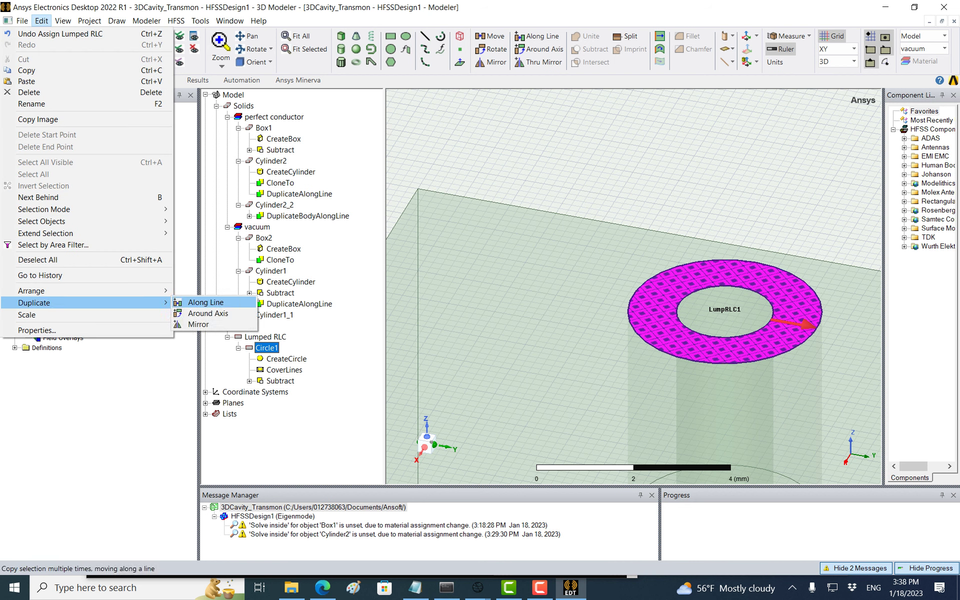
{"action": "left_click", "coordinate": [205, 303]}
{"action": "left_click", "coordinate": [697, 318]}
{"action": "left_click", "coordinate": [866, 339]}
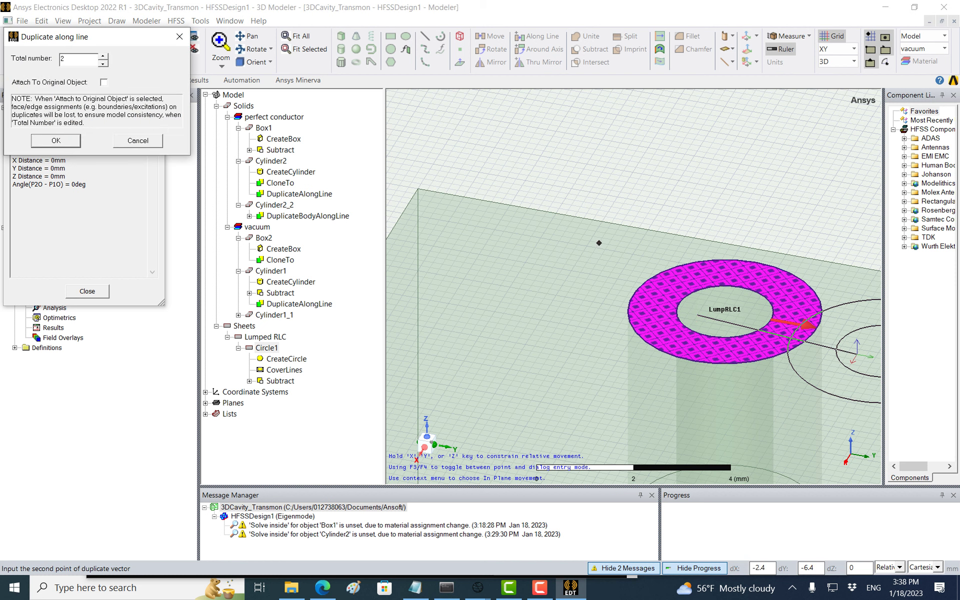
{"action": "left_click", "coordinate": [55, 140]}
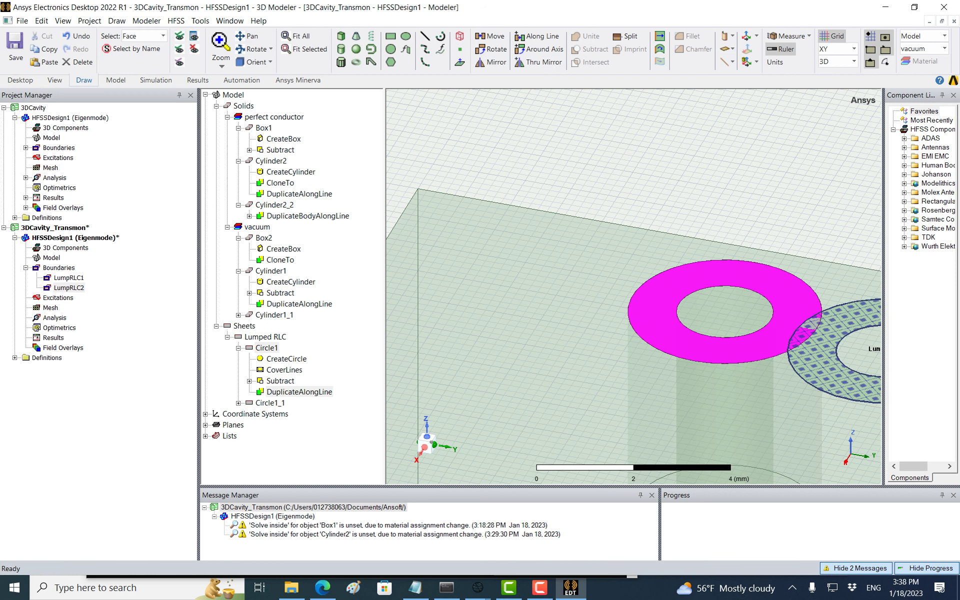
Set the vector of Circle1's DuplicateAlongLine operation to 0mm, shiftport, 0mm
{"action": "left_click", "coordinate": [299, 392]}
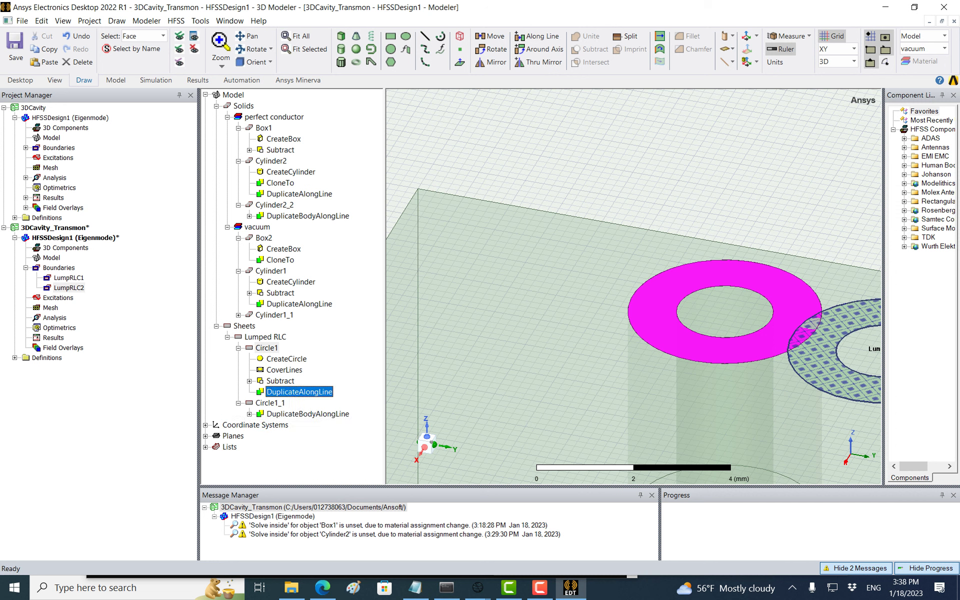
{"action": "left_click", "coordinate": [270, 403]}
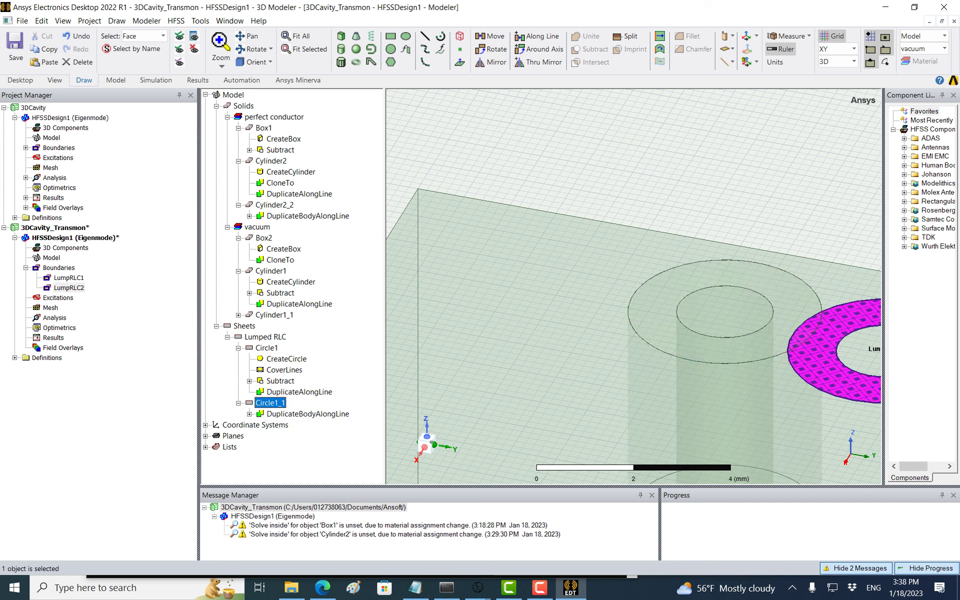
{"action": "double_click", "coordinate": [299, 392]}
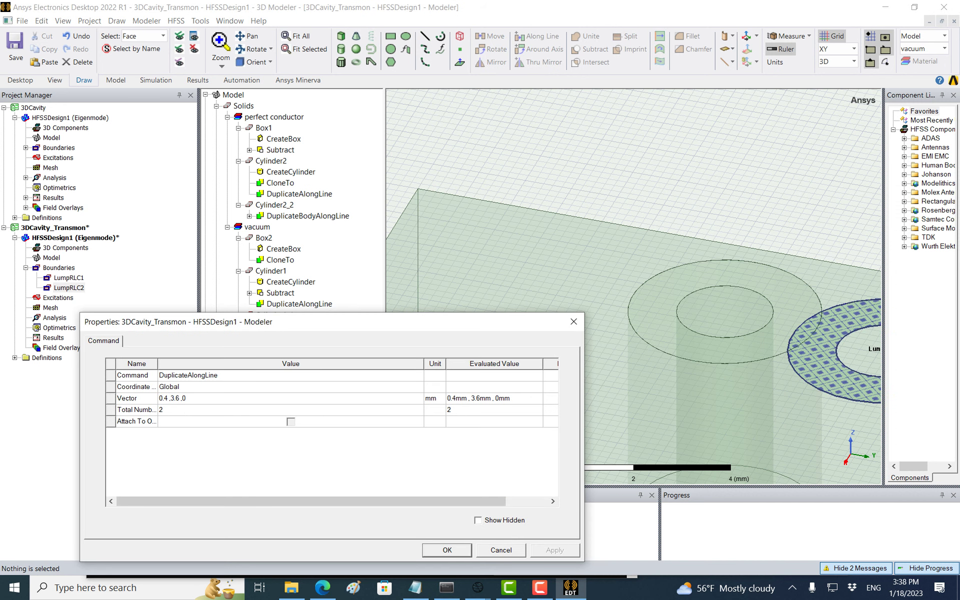
{"action": "left_click", "coordinate": [290, 399]}
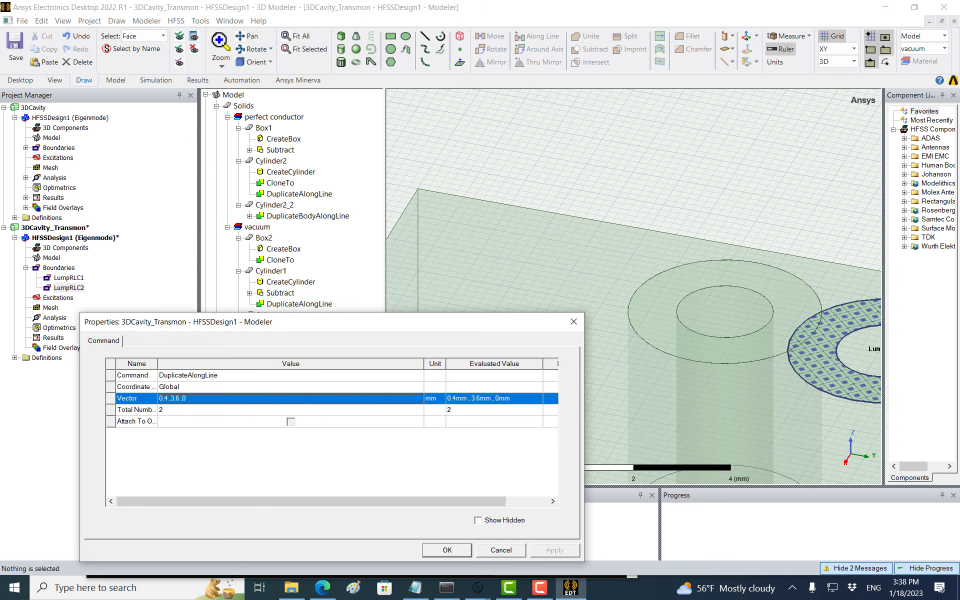
{"action": "key", "text": "BackSpace"}
{"action": "key", "text": "BackSpace"}
{"action": "key", "text": "BackSpace"}
{"action": "key", "text": "BackSpace"}
{"action": "key", "text": "BackSpace"}
{"action": "key", "text": "BackSpace"}
{"action": "key", "text": "BackSpace"}
{"action": "key", "text": "BackSpace"}
{"action": "key", "text": "BackSpace"}
{"action": "key", "text": "BackSpace"}
{"action": "key", "text": "BackSpace"}
{"action": "key", "text": "ctrl+v"}
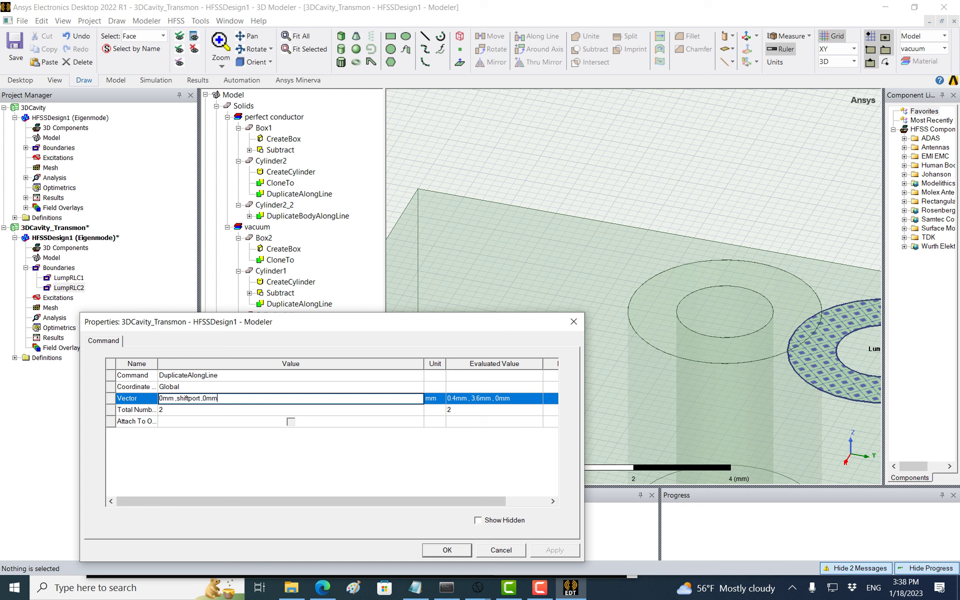
{"action": "key", "text": "Return"}
{"action": "key", "text": "Return"}
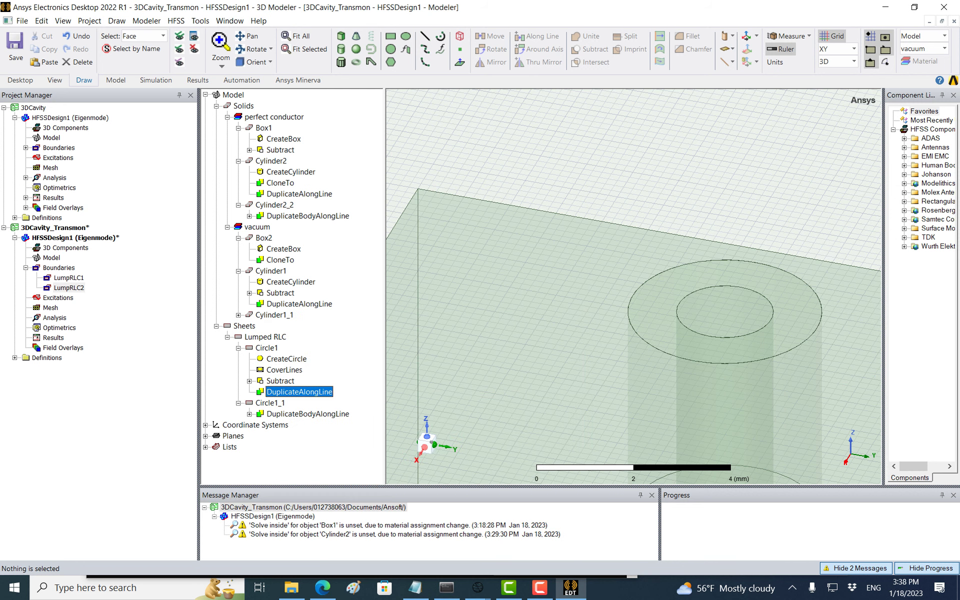
Check the positions of both ring sheets and which port each of the two lumped RLC boundaries covers
{"action": "left_click", "coordinate": [295, 36]}
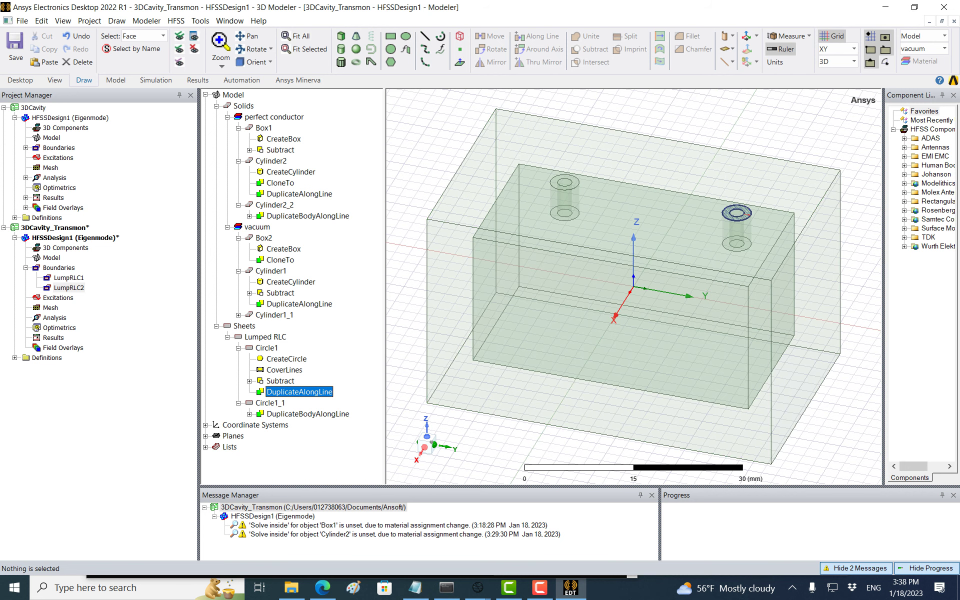
{"action": "left_click", "coordinate": [267, 348]}
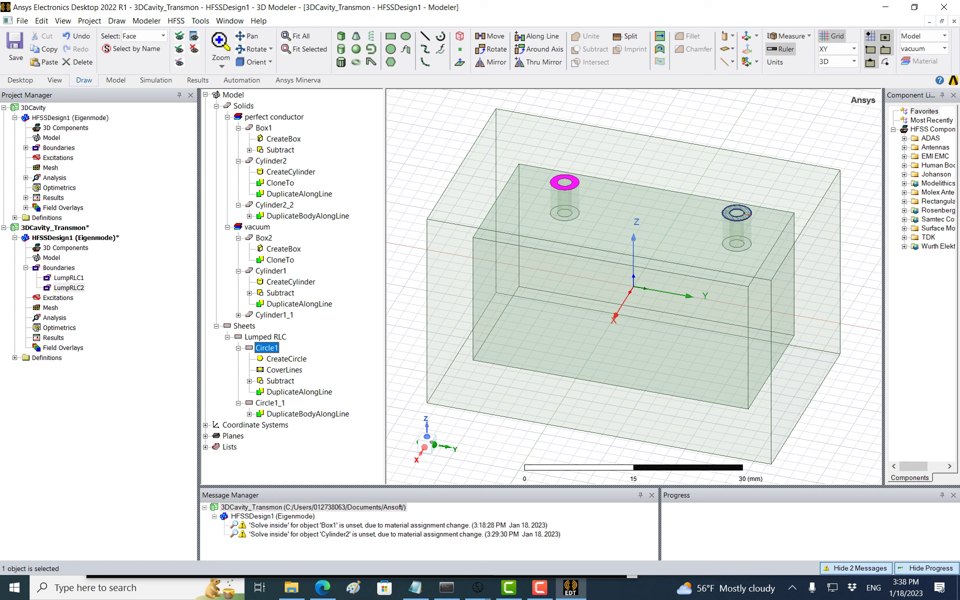
{"action": "left_click", "coordinate": [270, 403]}
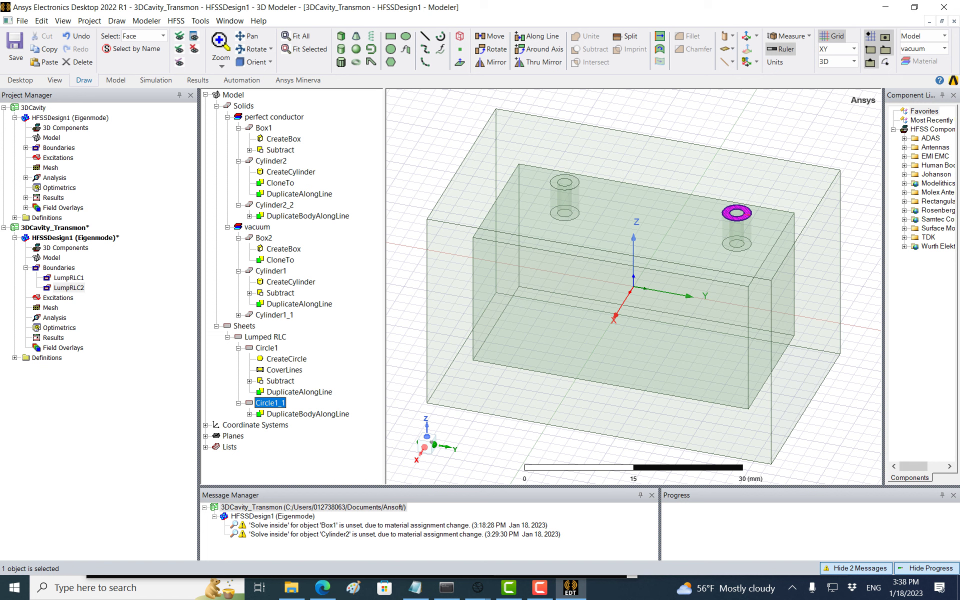
{"action": "left_click", "coordinate": [68, 278]}
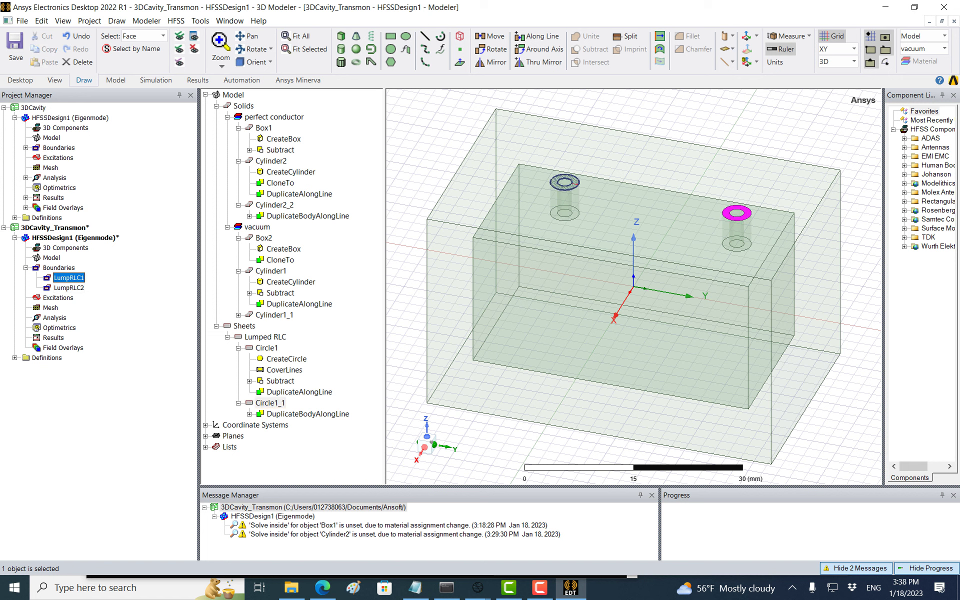
{"action": "left_click", "coordinate": [68, 288]}
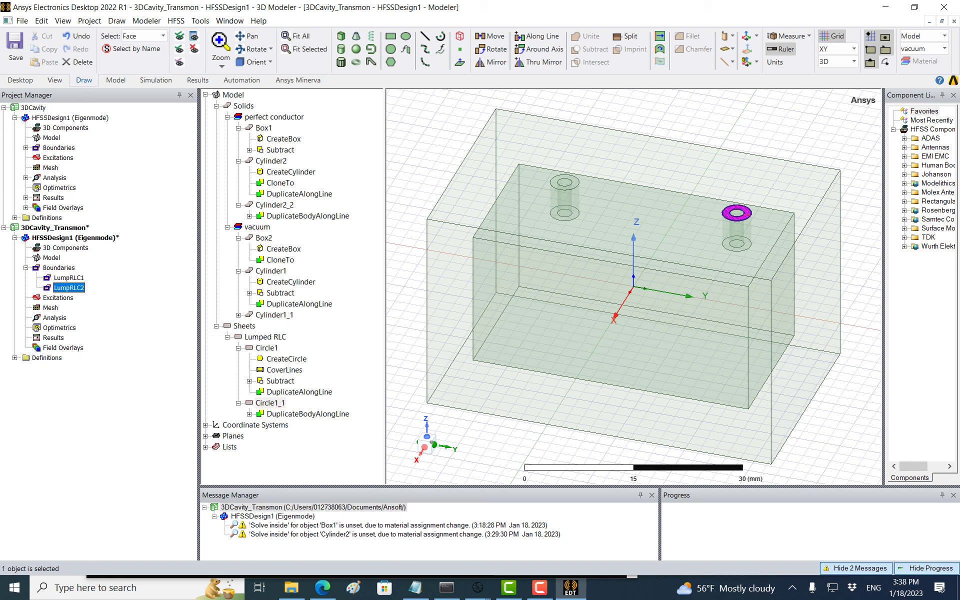
{"action": "left_click", "coordinate": [68, 278]}
{"action": "left_click", "coordinate": [440, 160]}
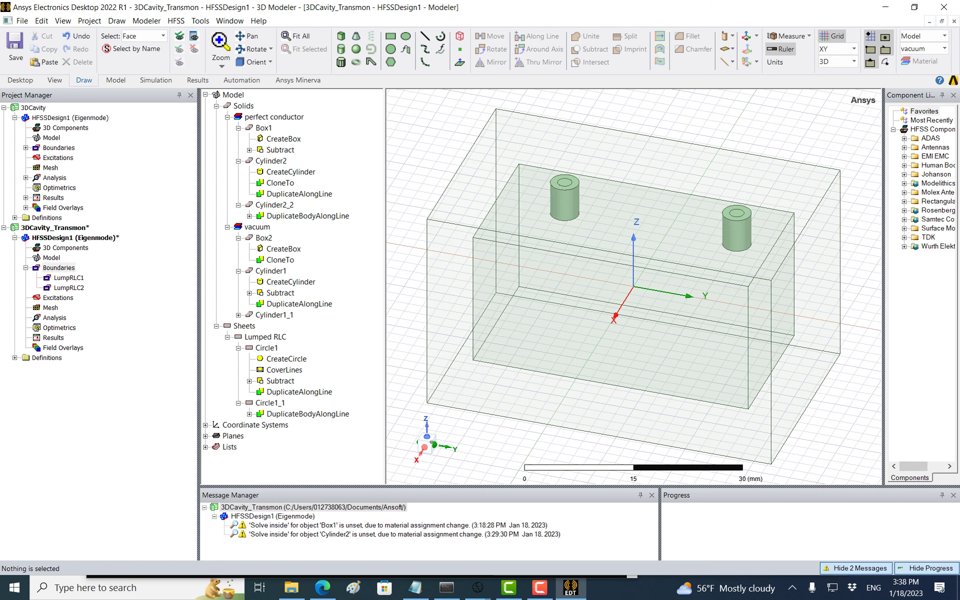